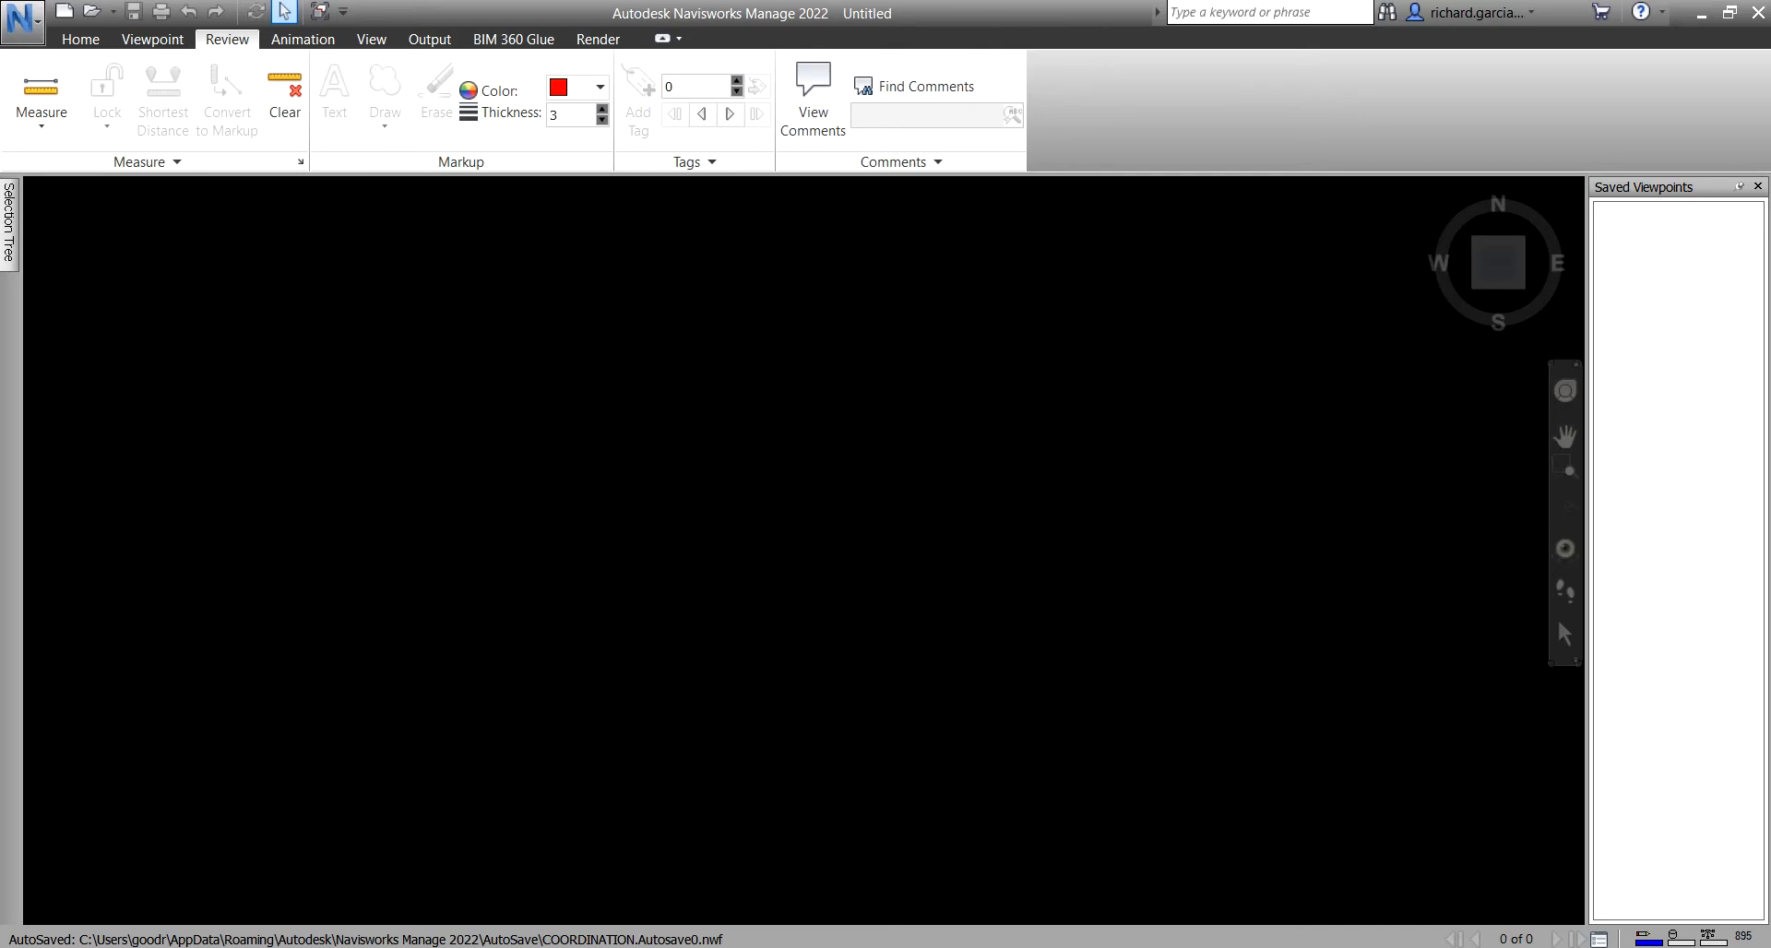
- Open the application menu to show Recent Documents, including COORDINATION.nwc
left_click(40, 35)
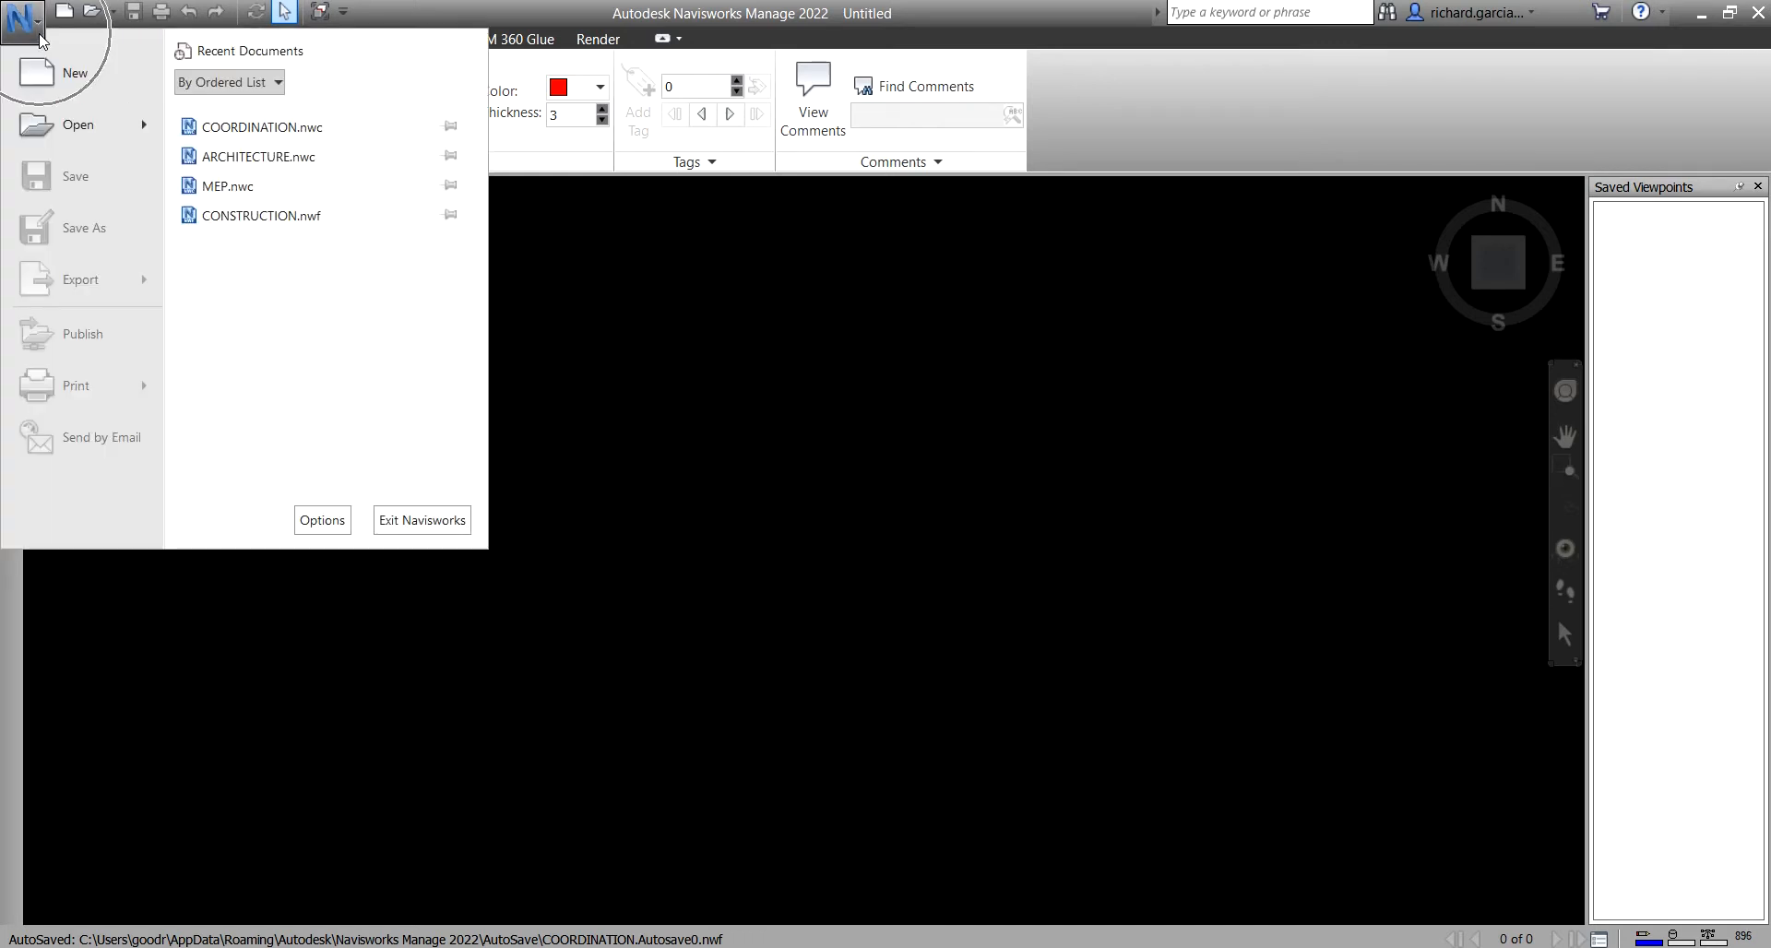
- Open COORDINATION.nwc and orbit and zoom to an elevated view of the building
left_click(262, 127)
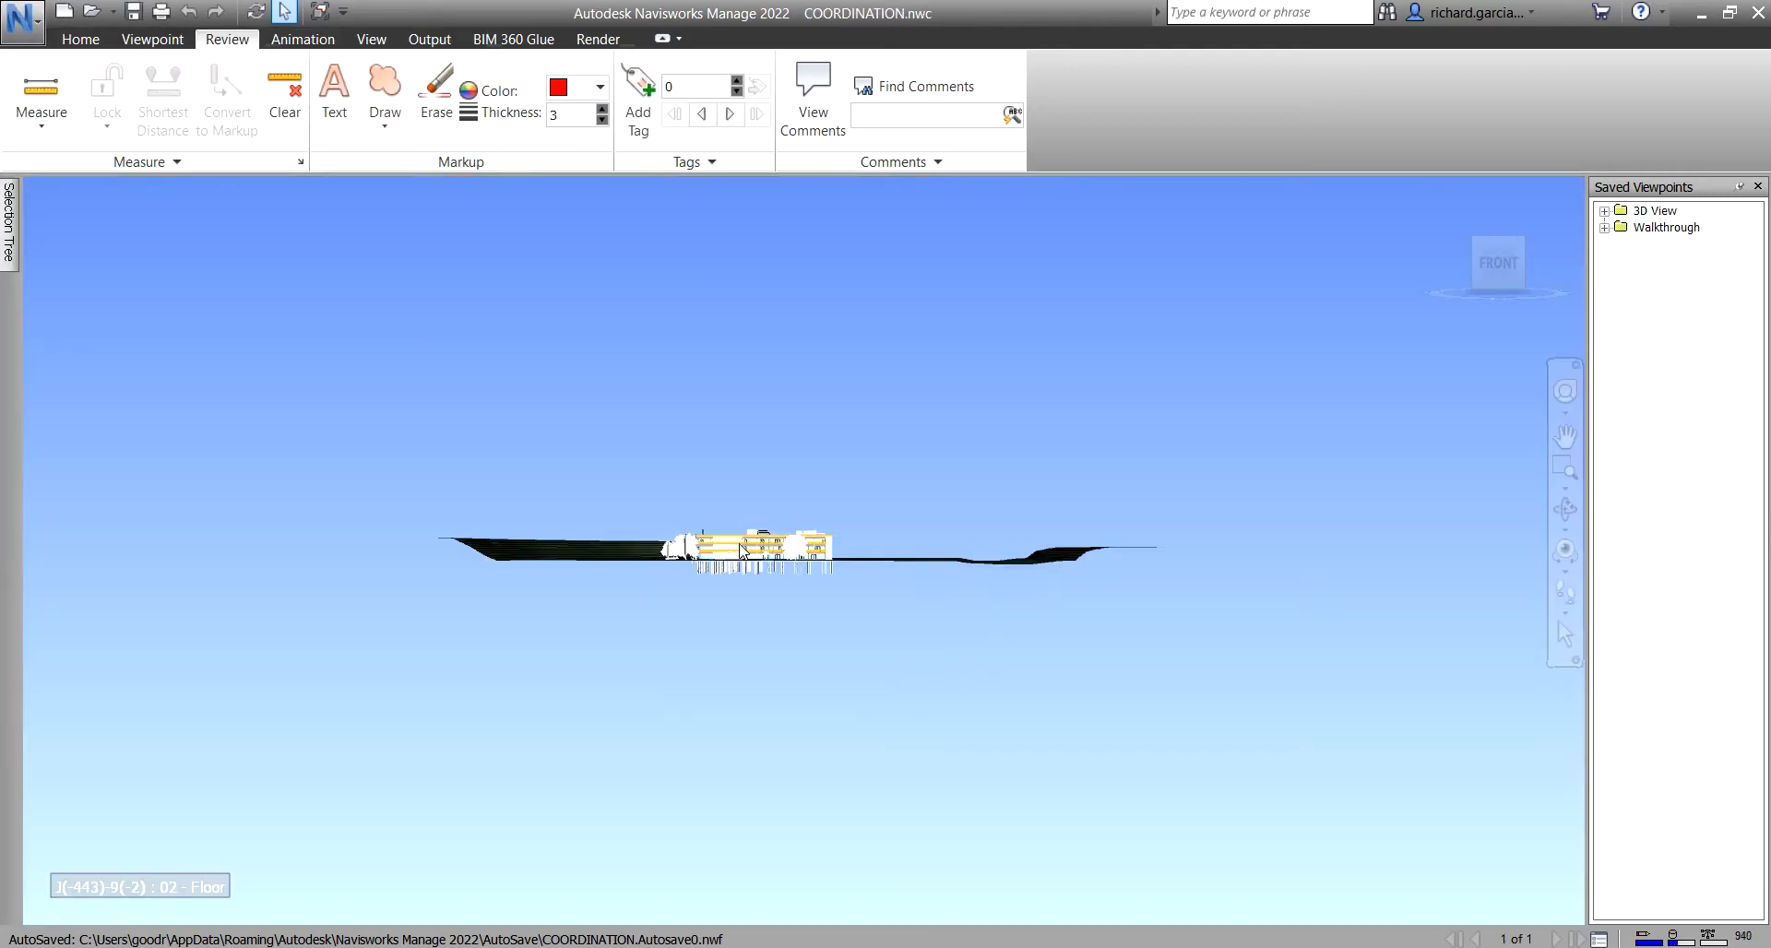
mouse_move(1053, 579)
middle_mouse_down("shift")
mouse_move(739, 644)
mouse_move(411, 604)
mouse_move(808, 612)
mouse_move(415, 590)
middle_mouse_up("shift")
scroll(775, 564, "up", 3)
scroll(837, 531, "up", 8)
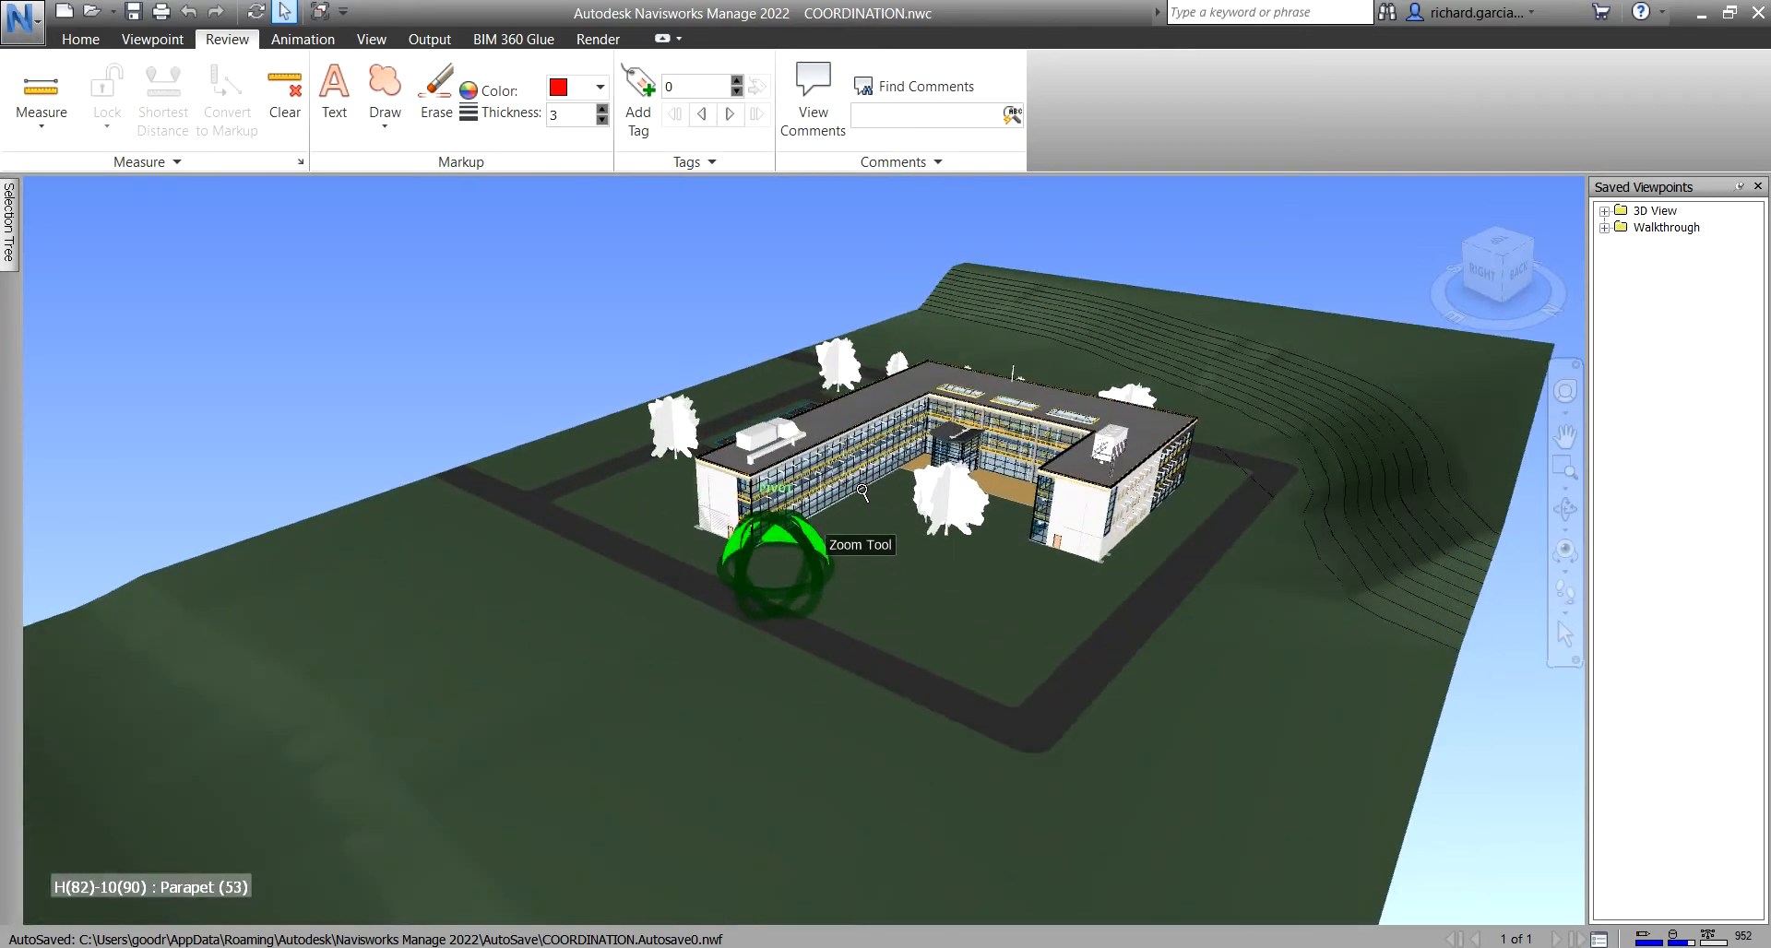
middle_click_drag(999, 607, 780, 658)
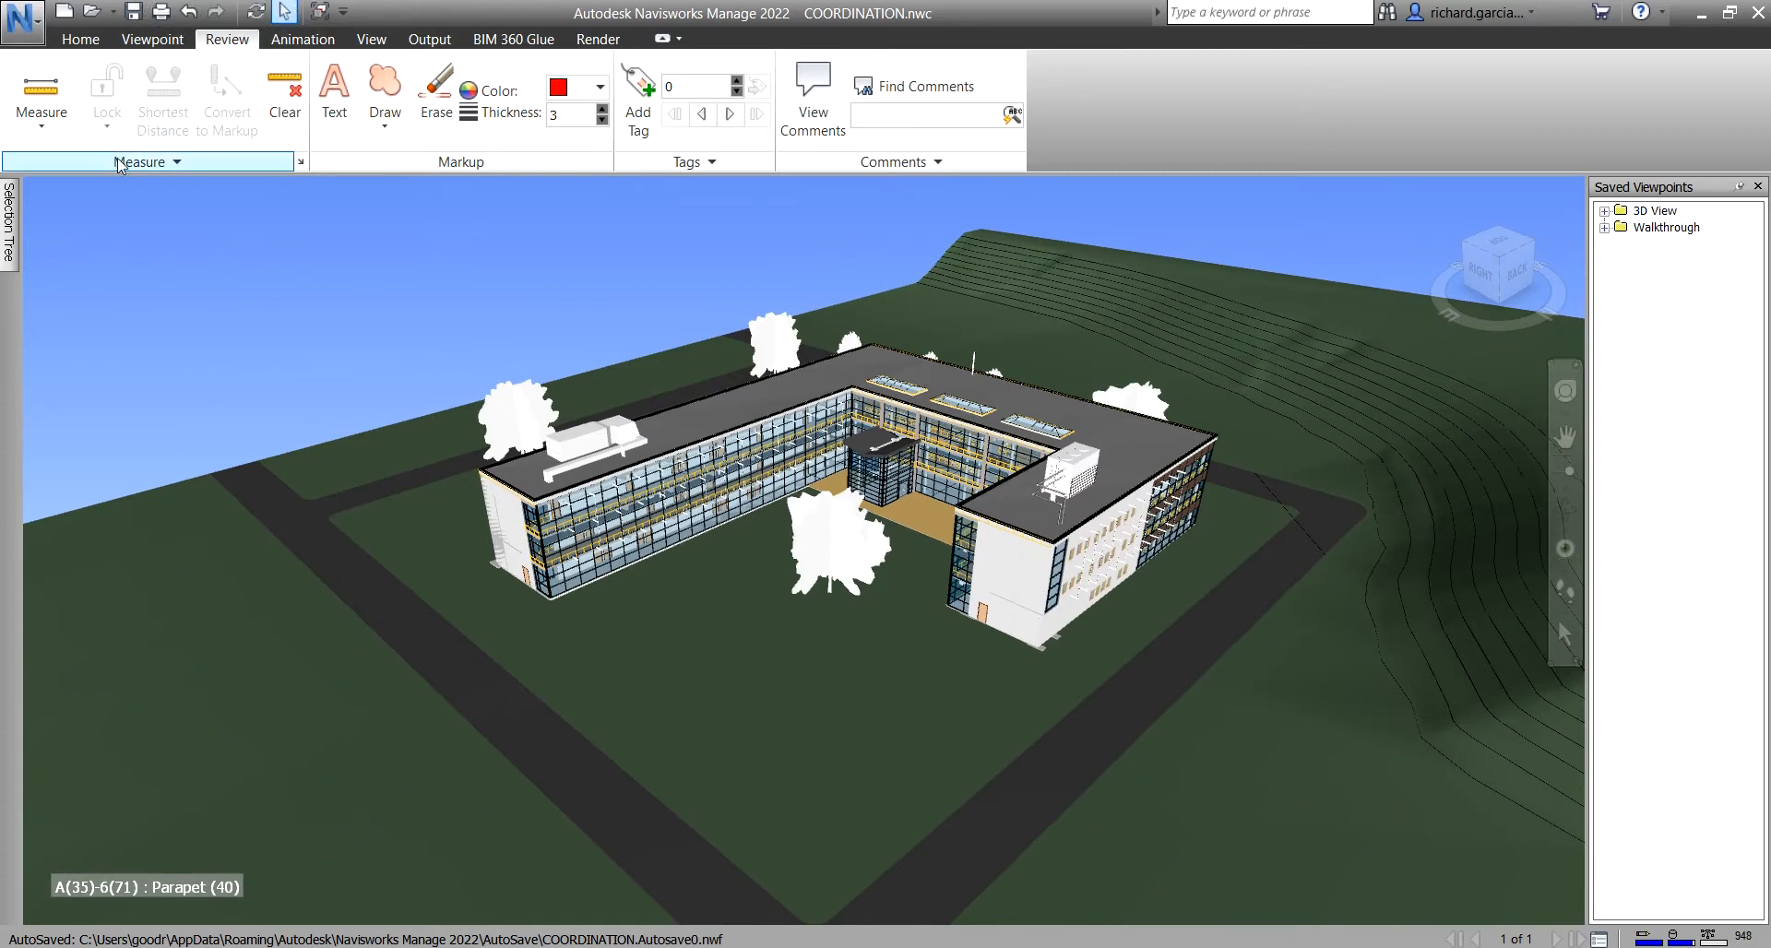
- Open the measuring methods list and orbit to look along the left wing's roof
left_click(41, 135)
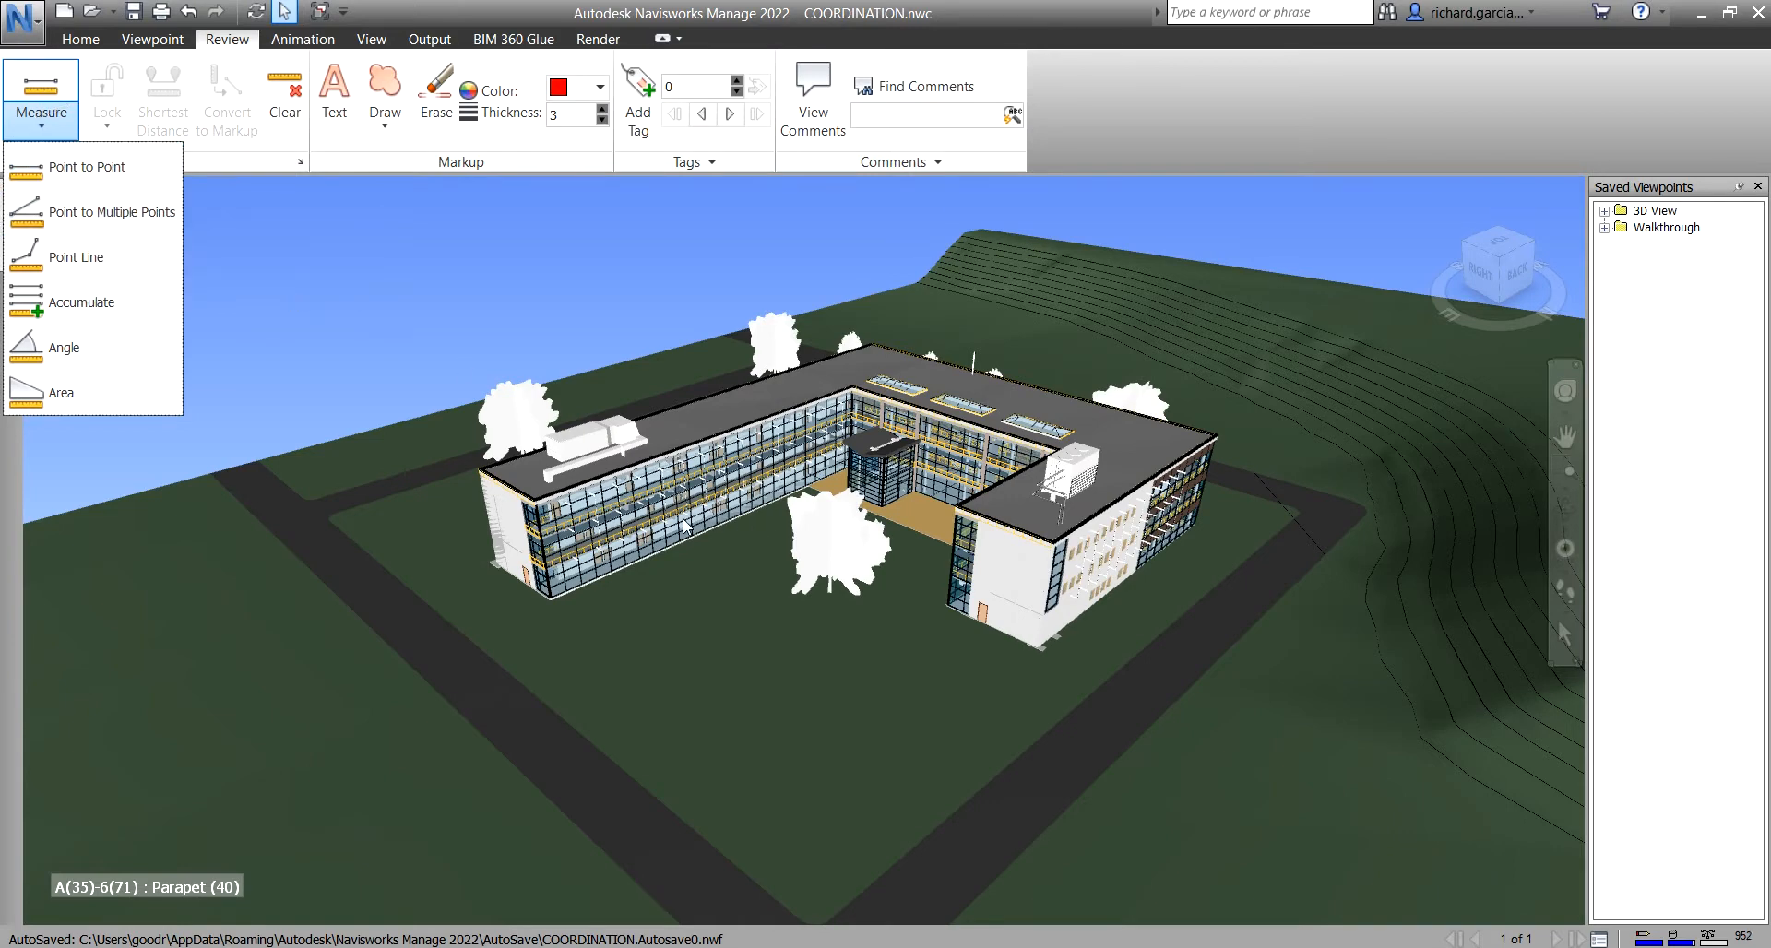
scroll(563, 489, "up", 8)
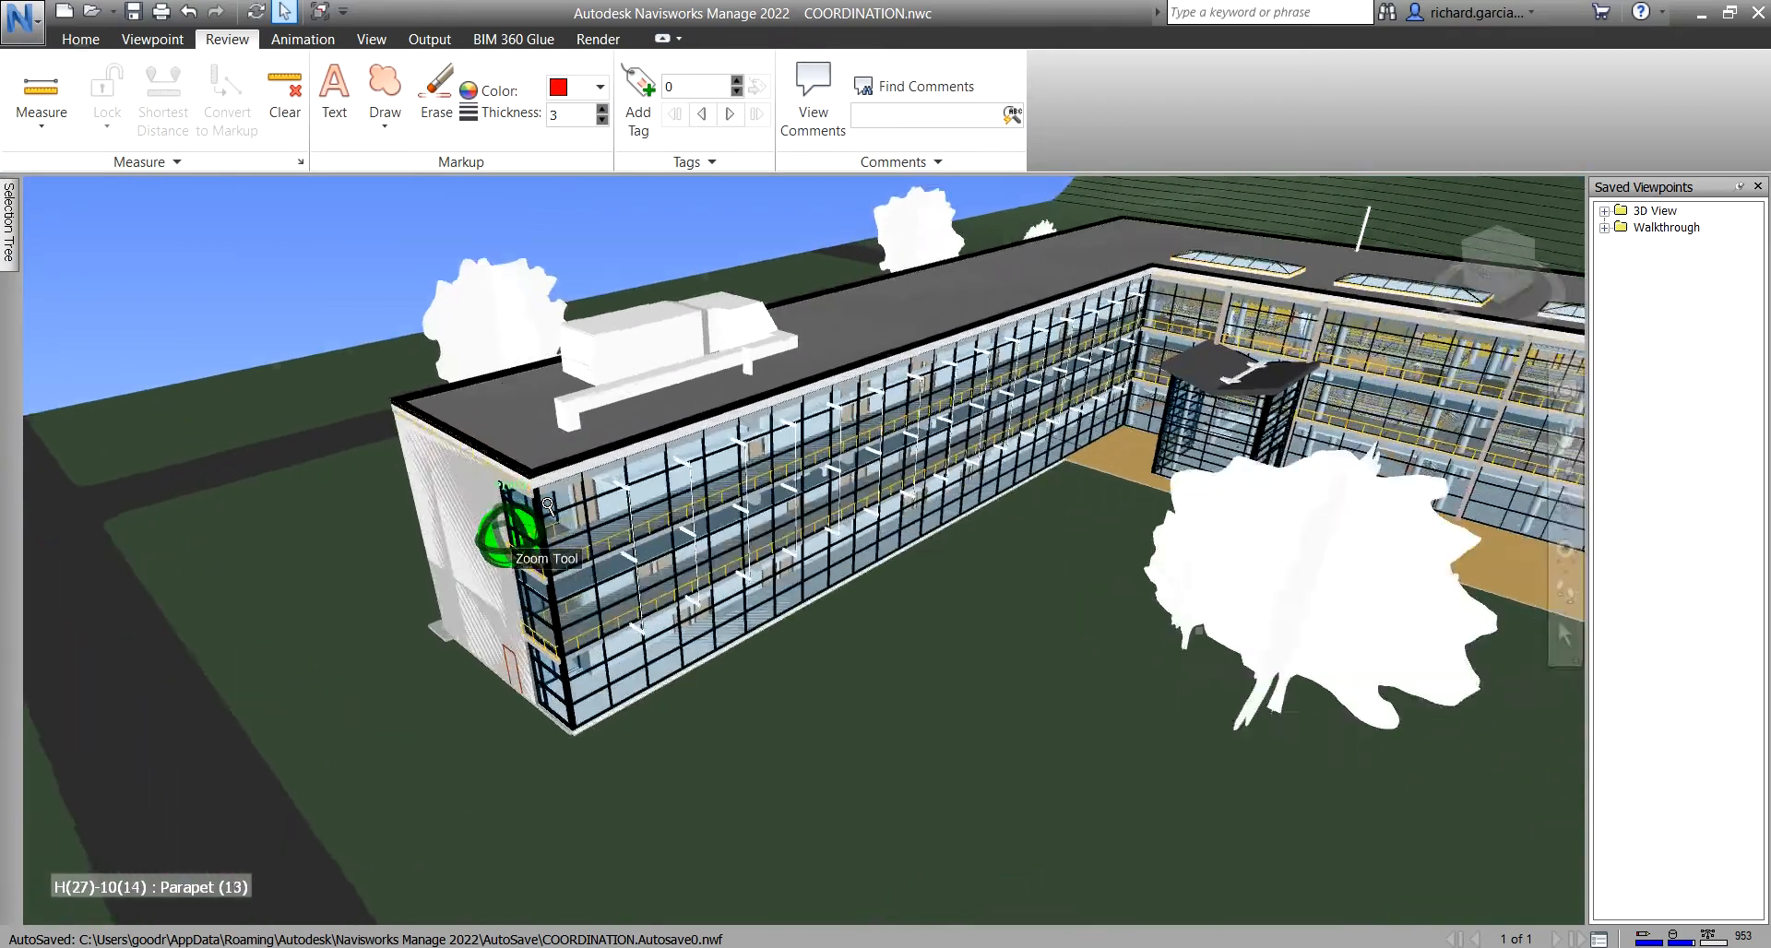
scroll(547, 505, "up", 6)
scroll(576, 323, "up", 3)
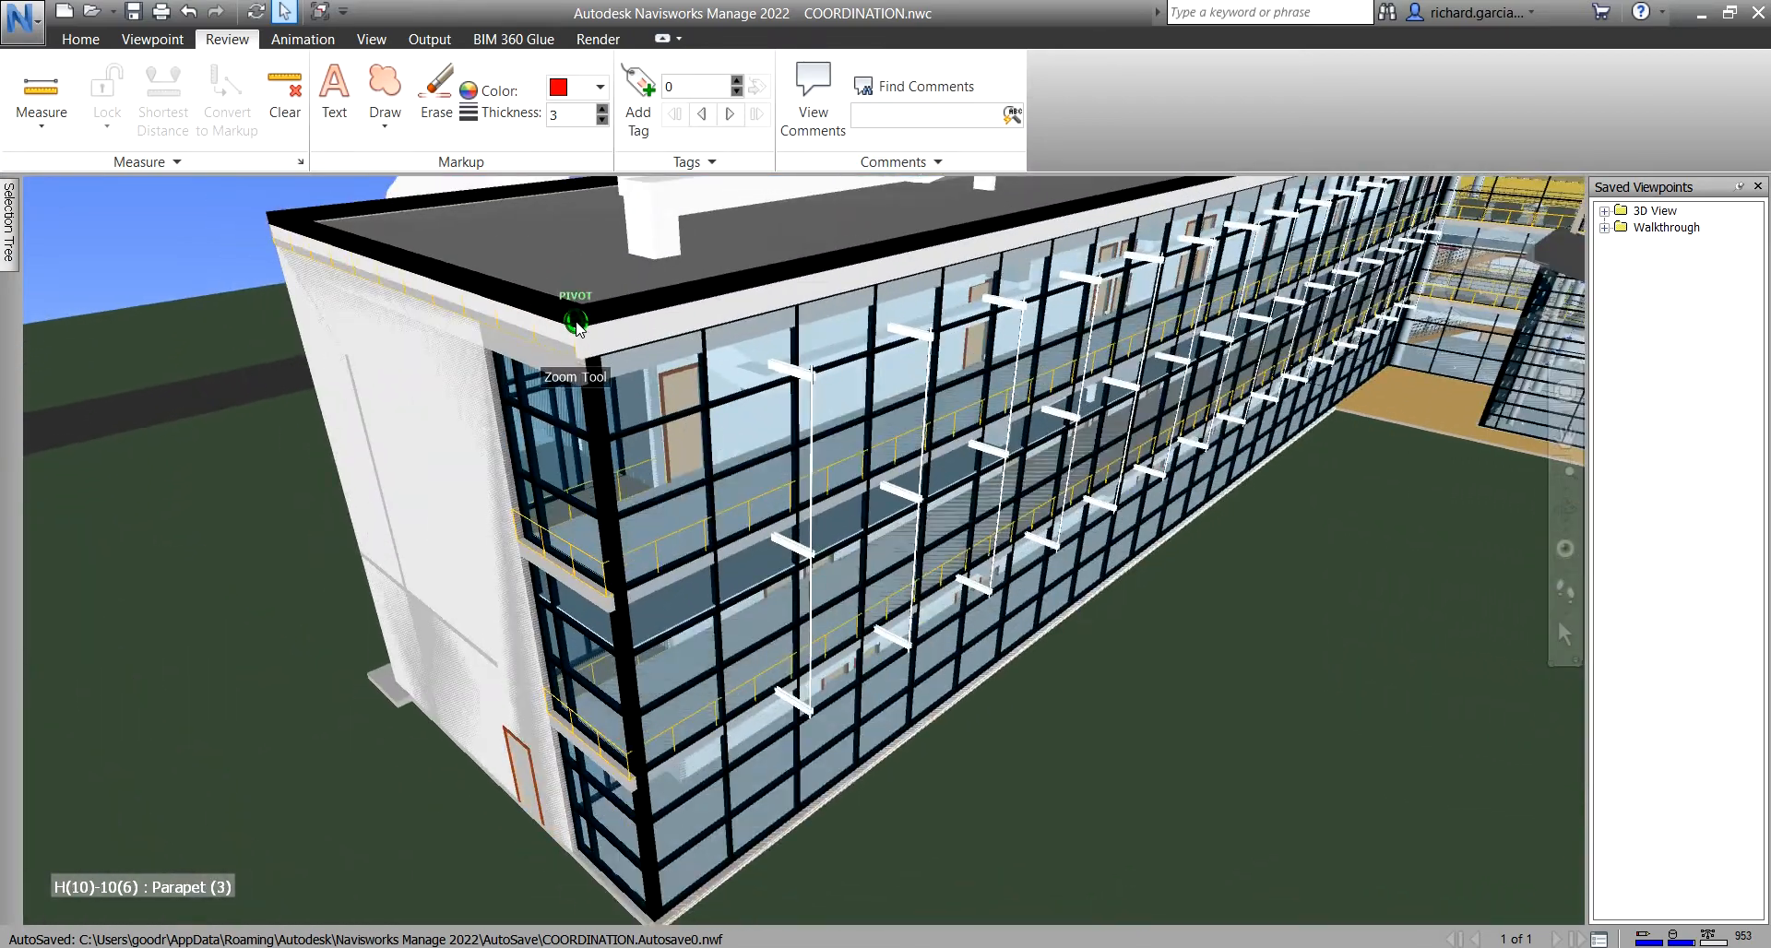
scroll(575, 322, "down", 8)
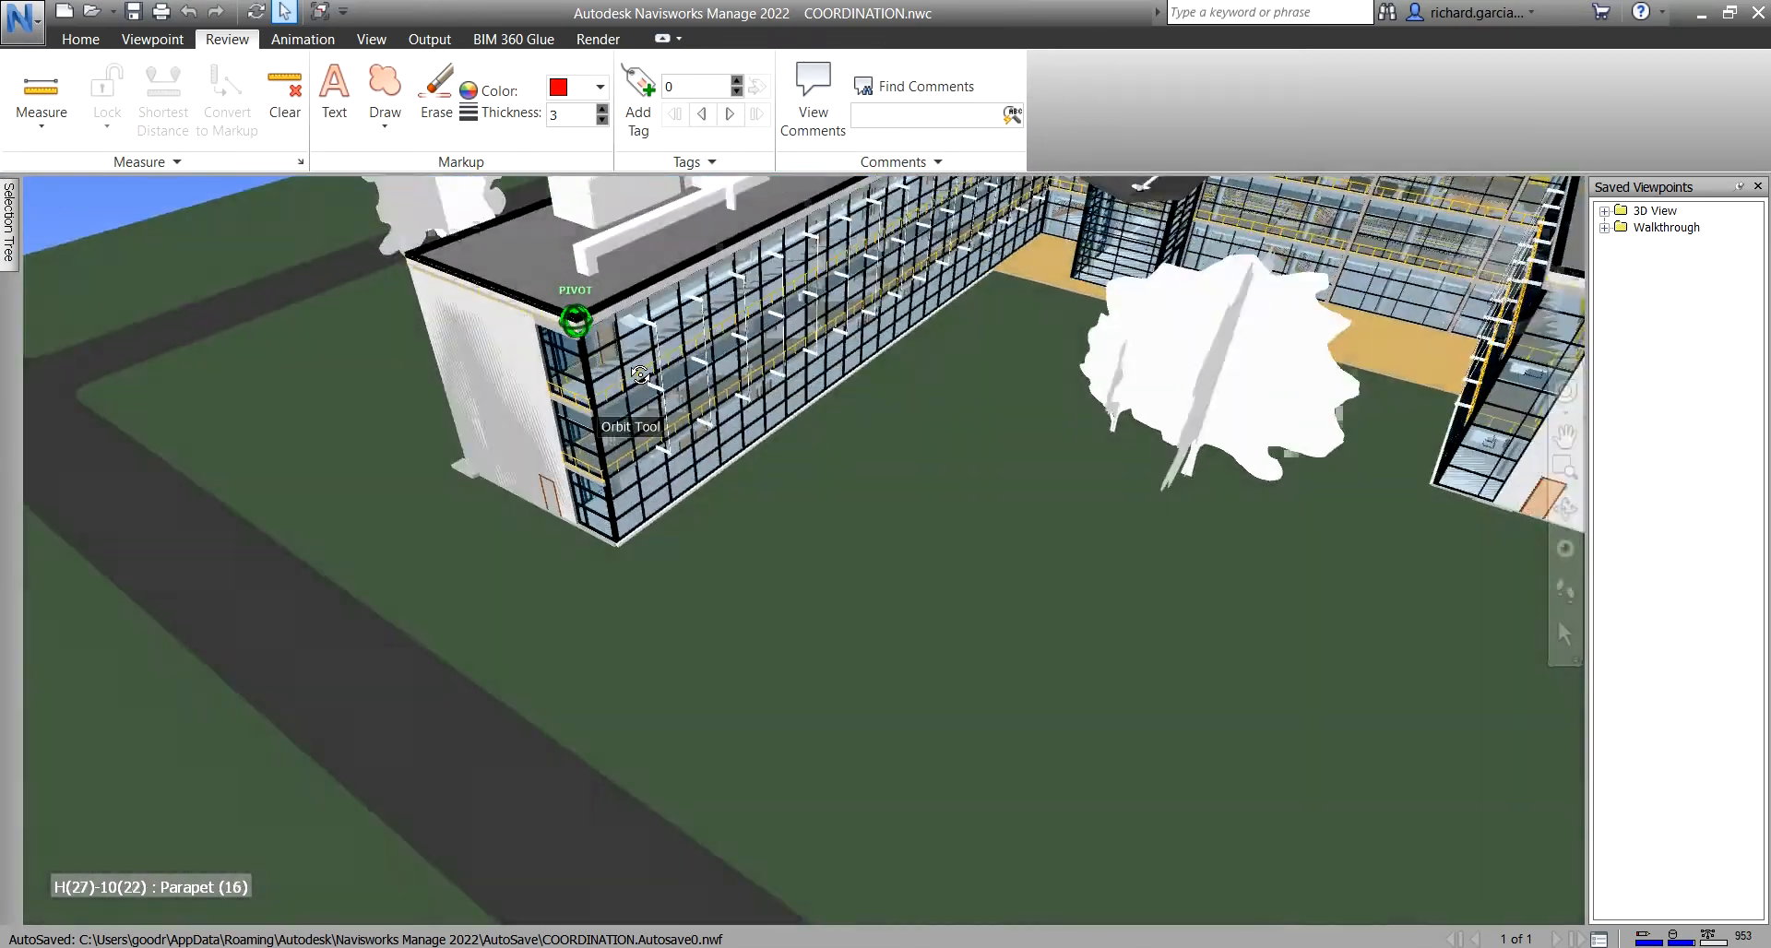
mouse_move(575, 322)
middle_mouse_down("shift")
mouse_move(904, 369)
mouse_move(585, 743)
middle_mouse_up("shift")
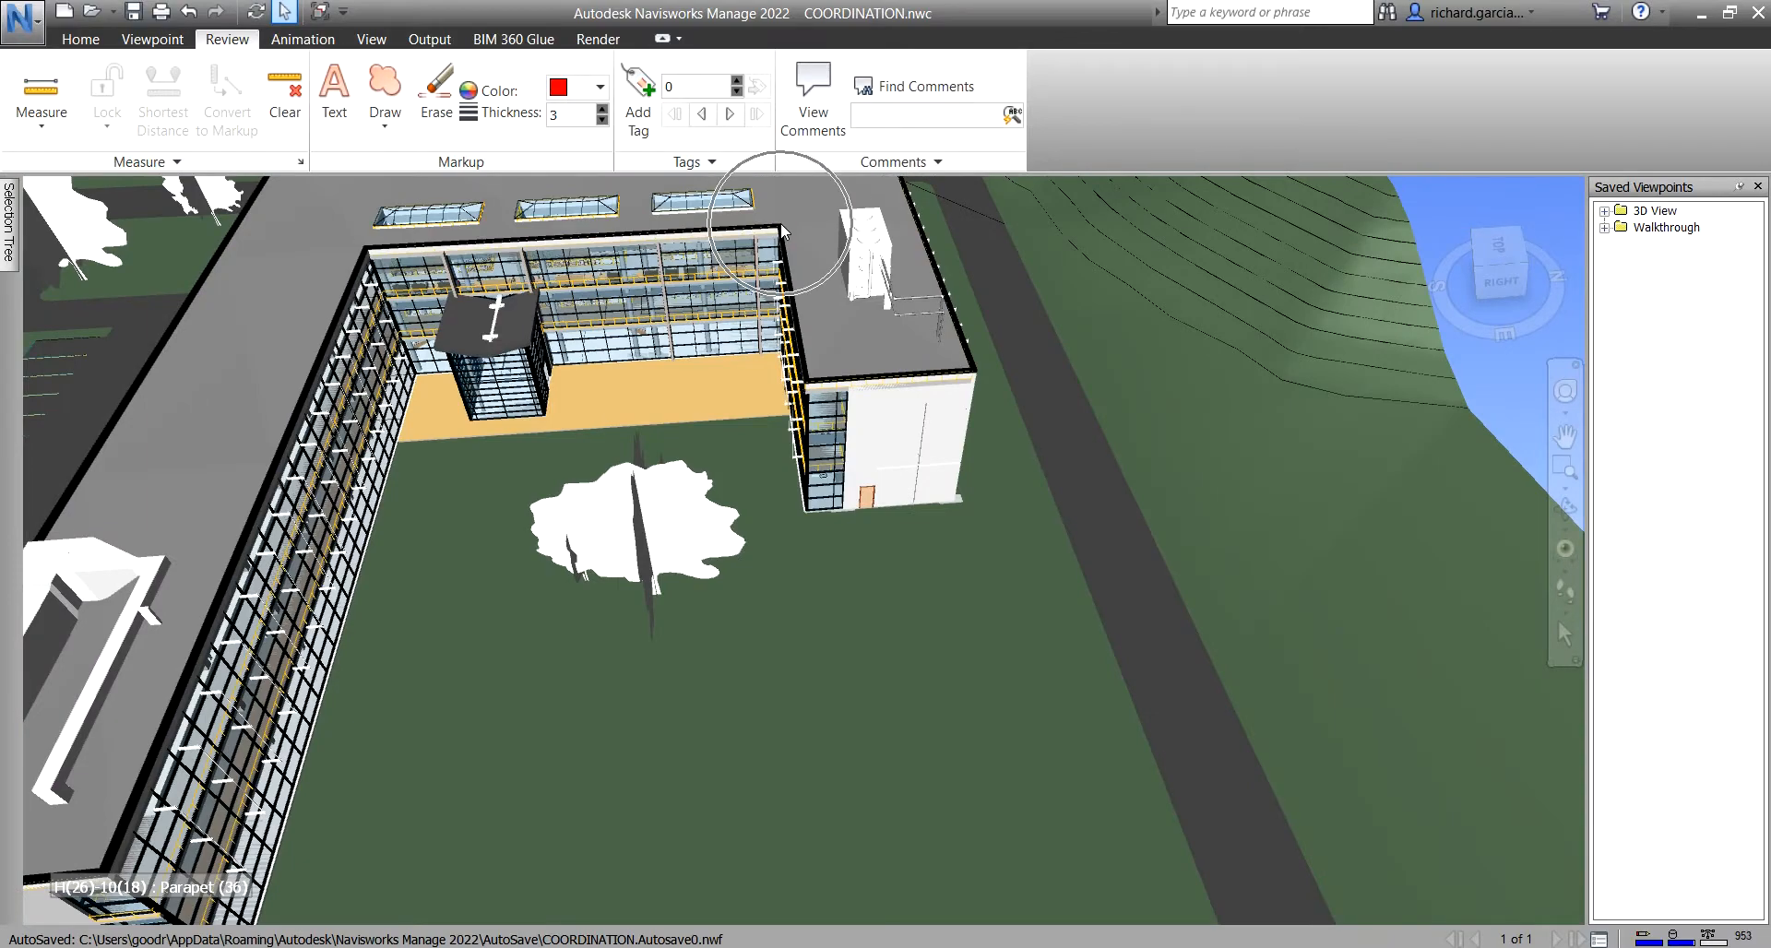
mouse_move(482, 715)
middle_mouse_down("shift")
mouse_move(921, 616)
mouse_move(645, 634)
mouse_move(439, 585)
middle_mouse_up("shift")
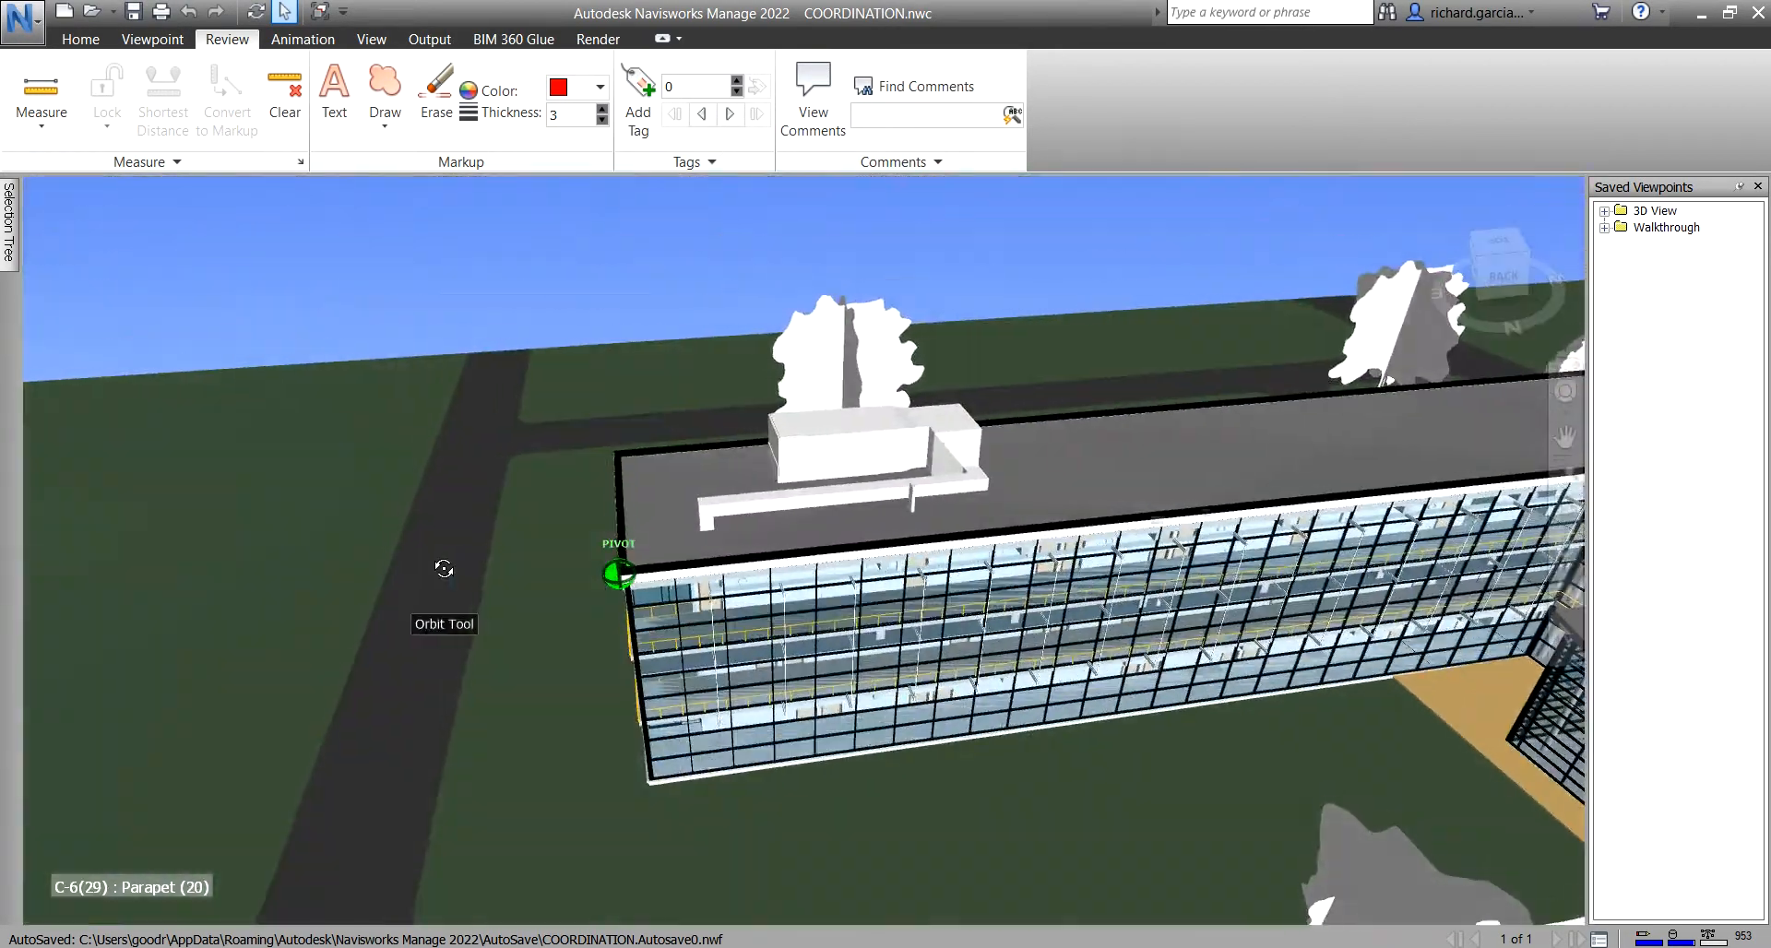
- Start a Point to Point measurement with its first point on the near parapet corner
left_click(36, 92)
scroll(678, 557, "up", 3)
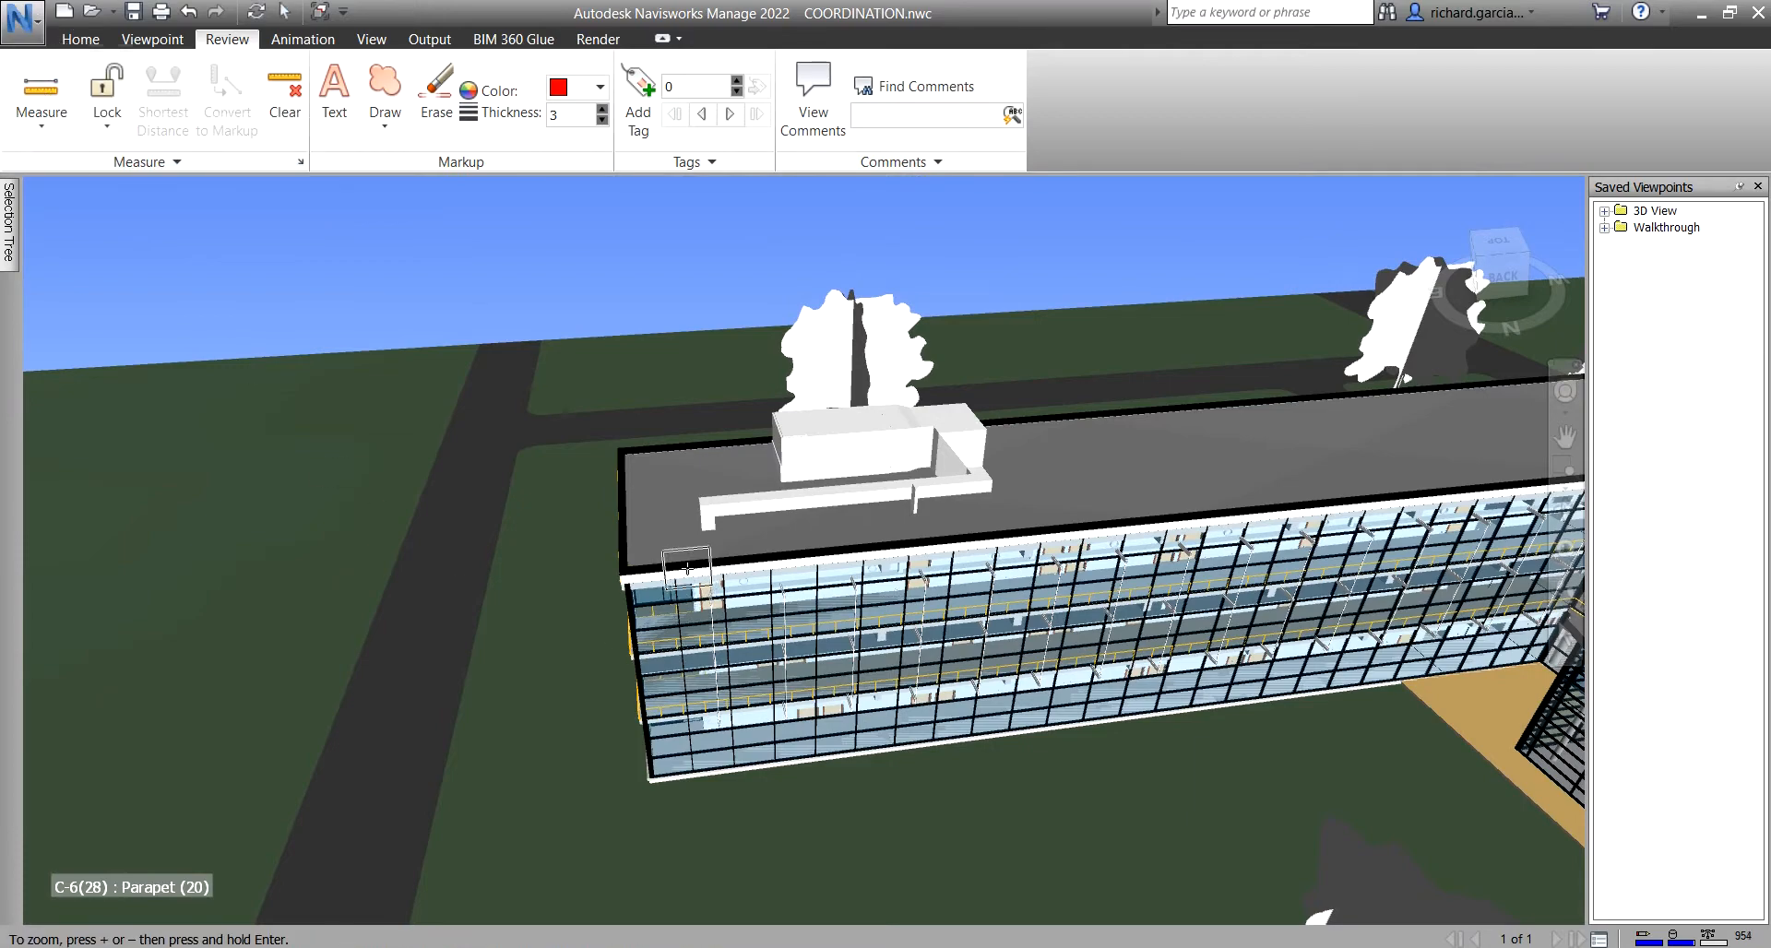
scroll(607, 601, "up", 5)
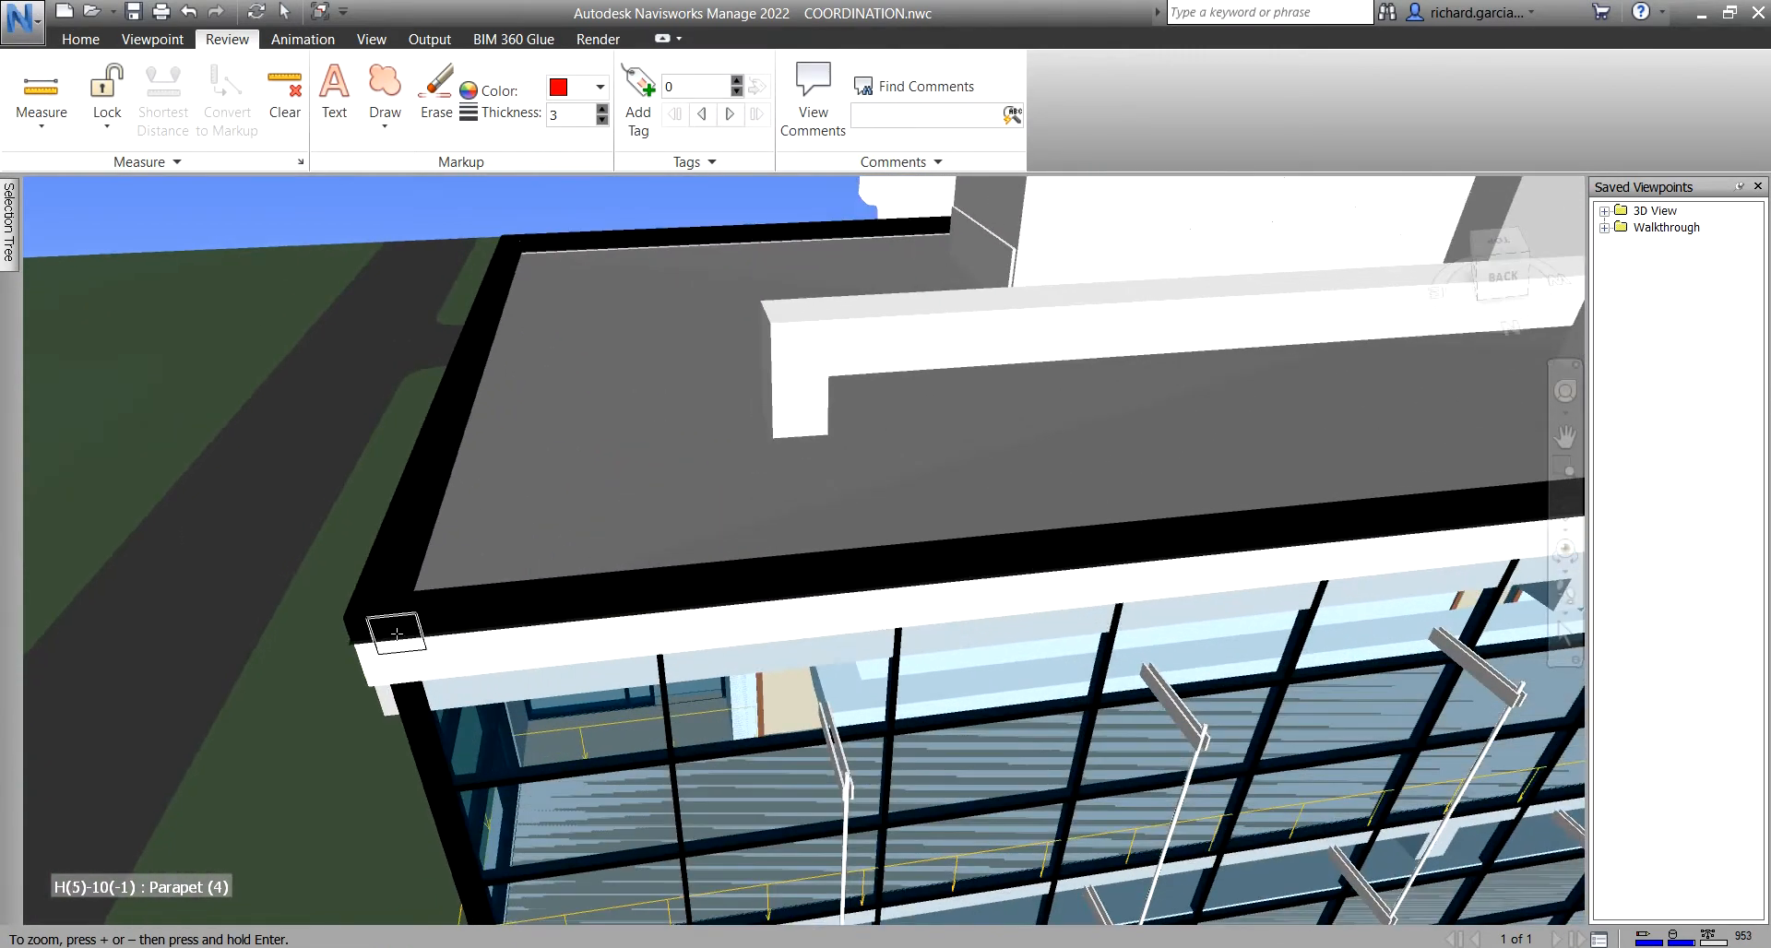
left_click(347, 645)
- Place the second point on the far roof corner, giving 58.545 m
scroll(798, 700, "down", 7)
middle_click_drag(1315, 745, 1104, 590)
middle_click_drag(1112, 462, 1036, 518)
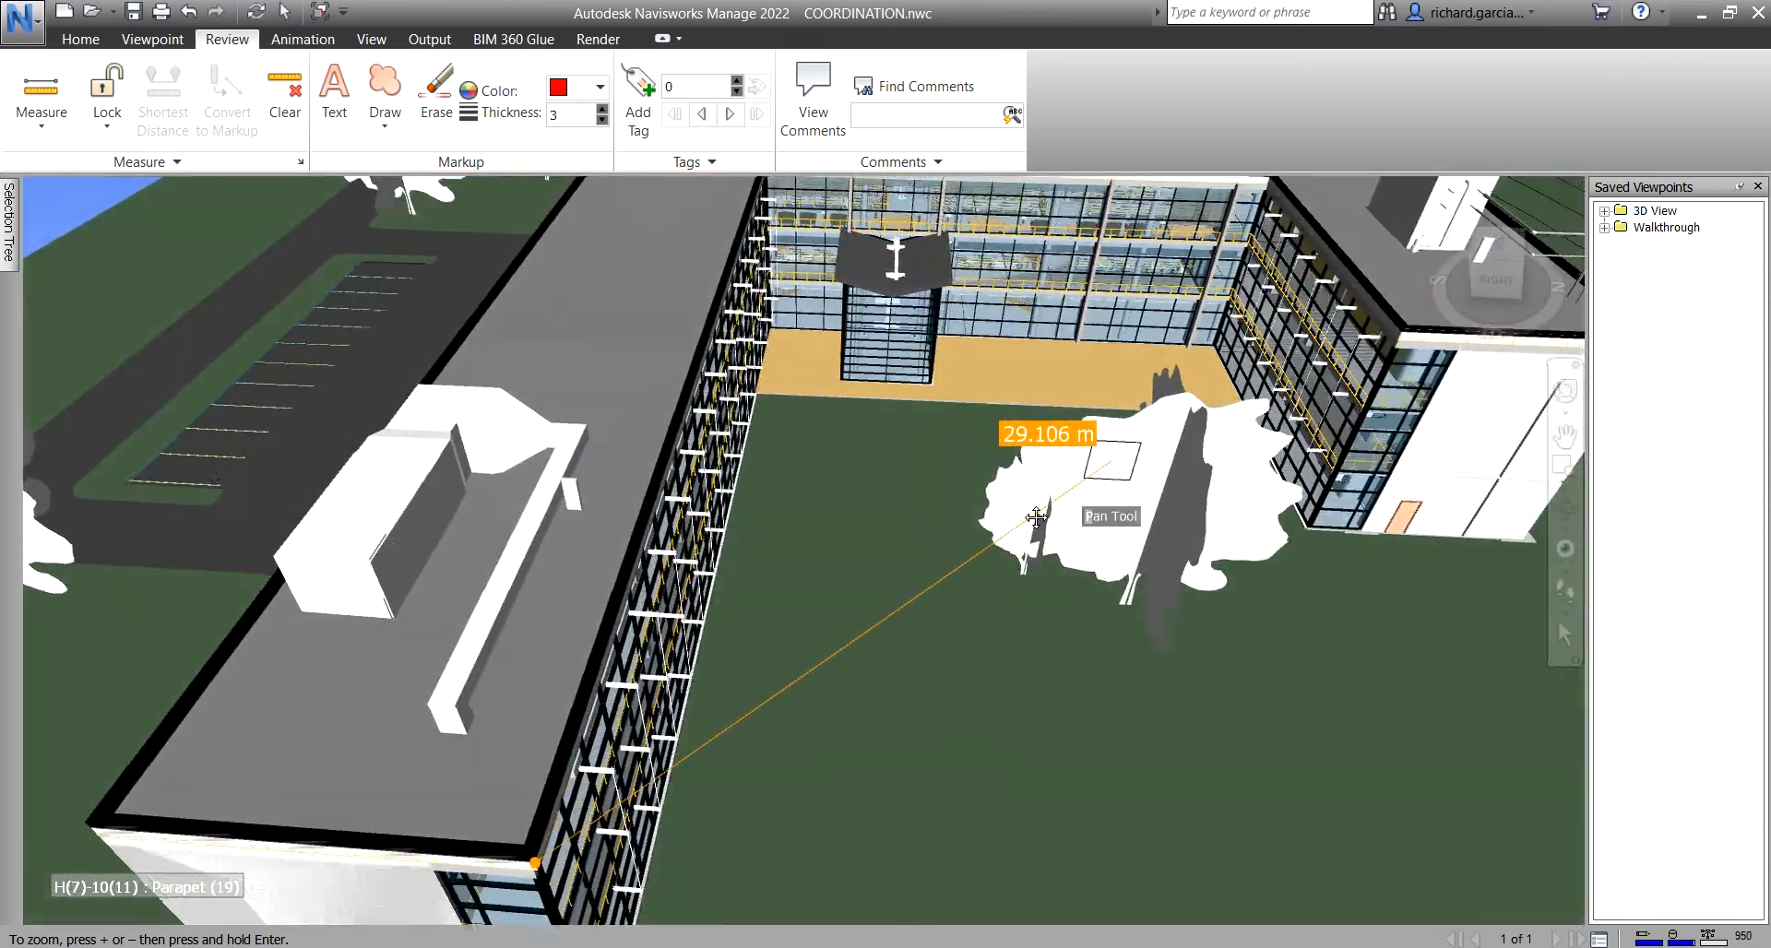
scroll(1036, 517, "down", 5)
scroll(1050, 372, "up", 6)
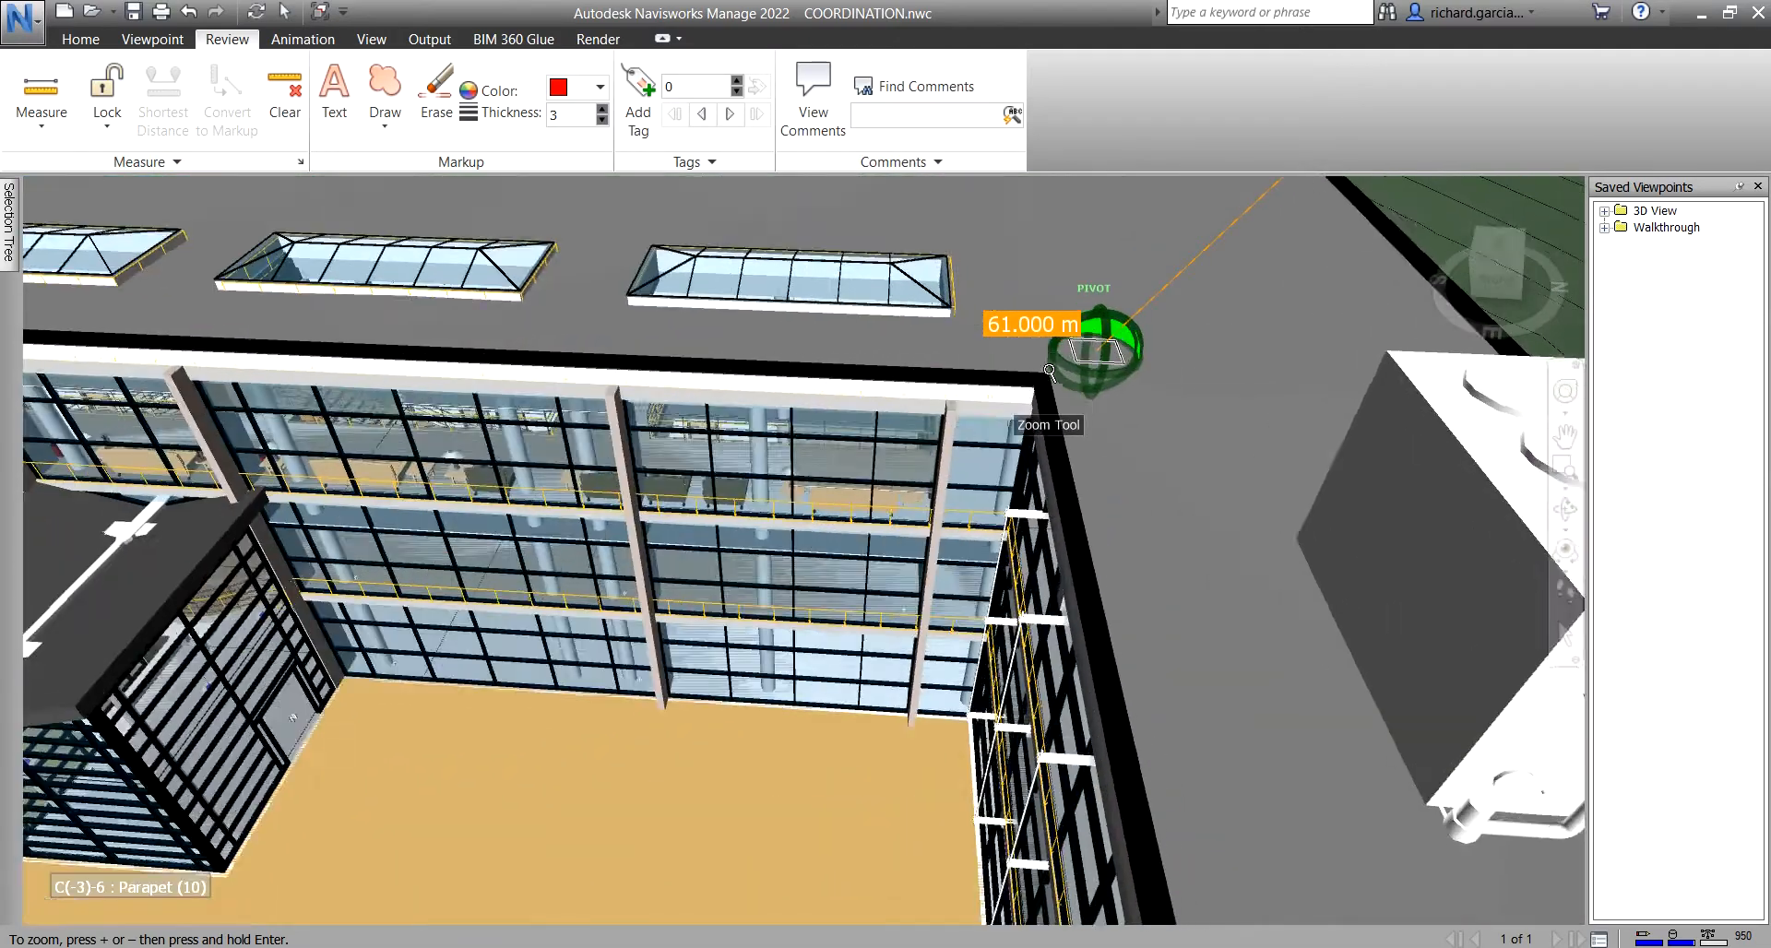
scroll(1049, 372, "up", 2)
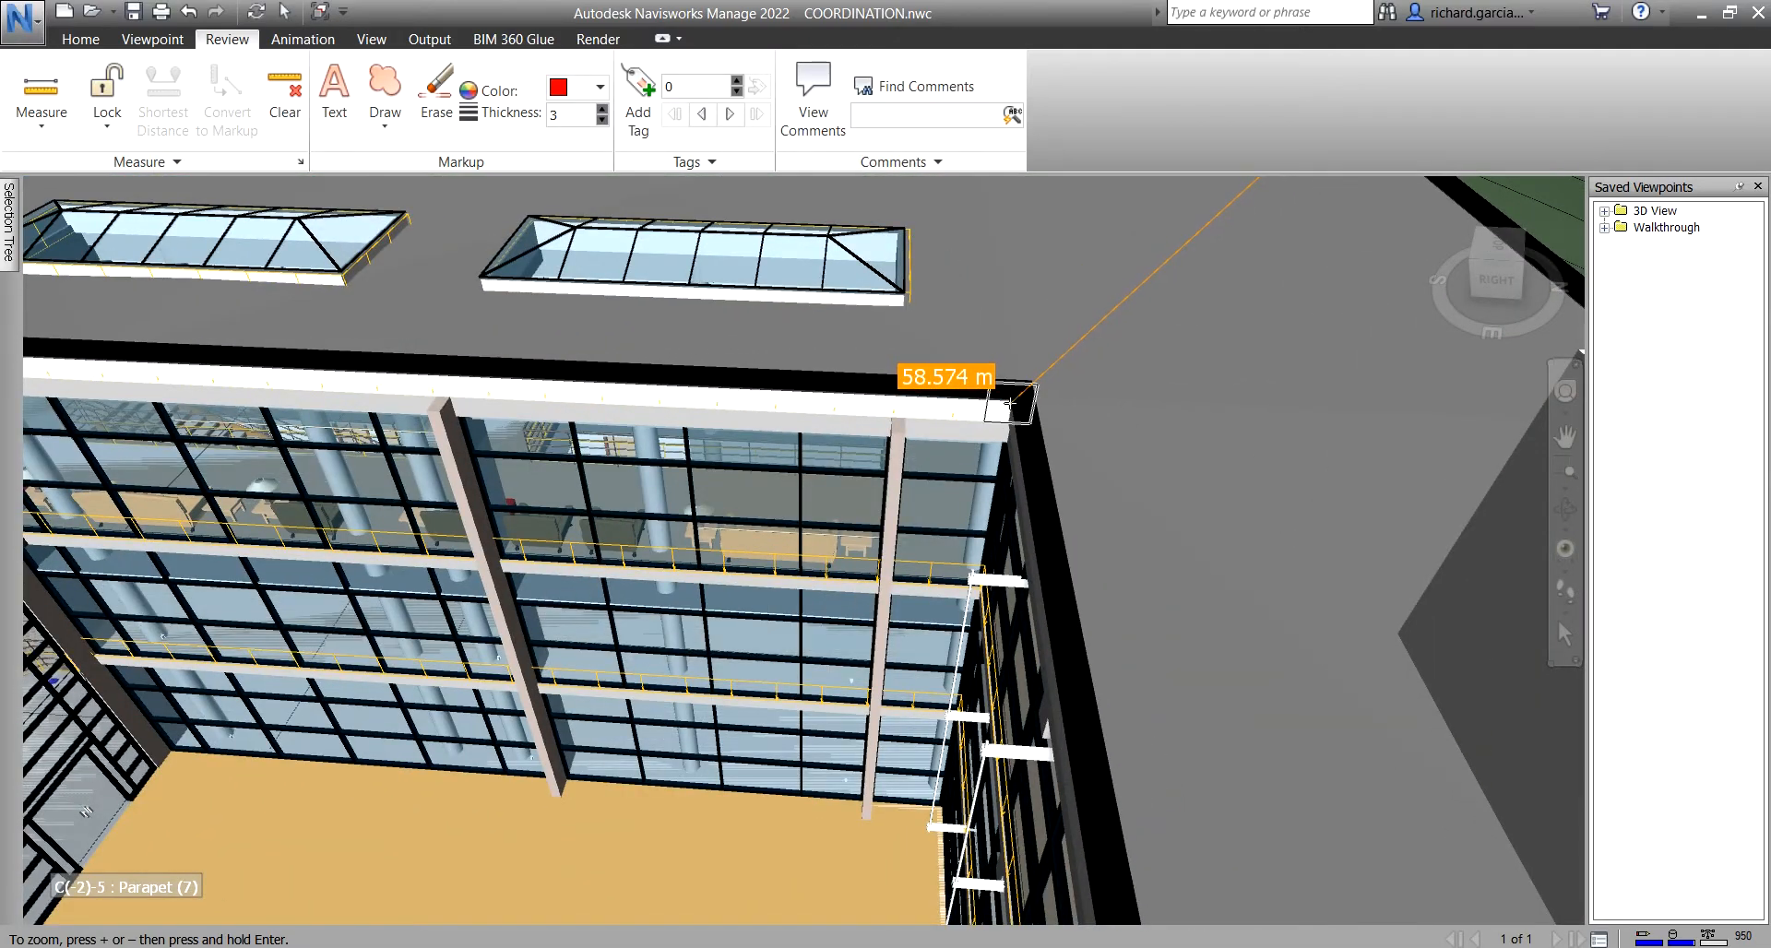
scroll(1010, 404, "down", 2)
scroll(974, 503, "down", 2)
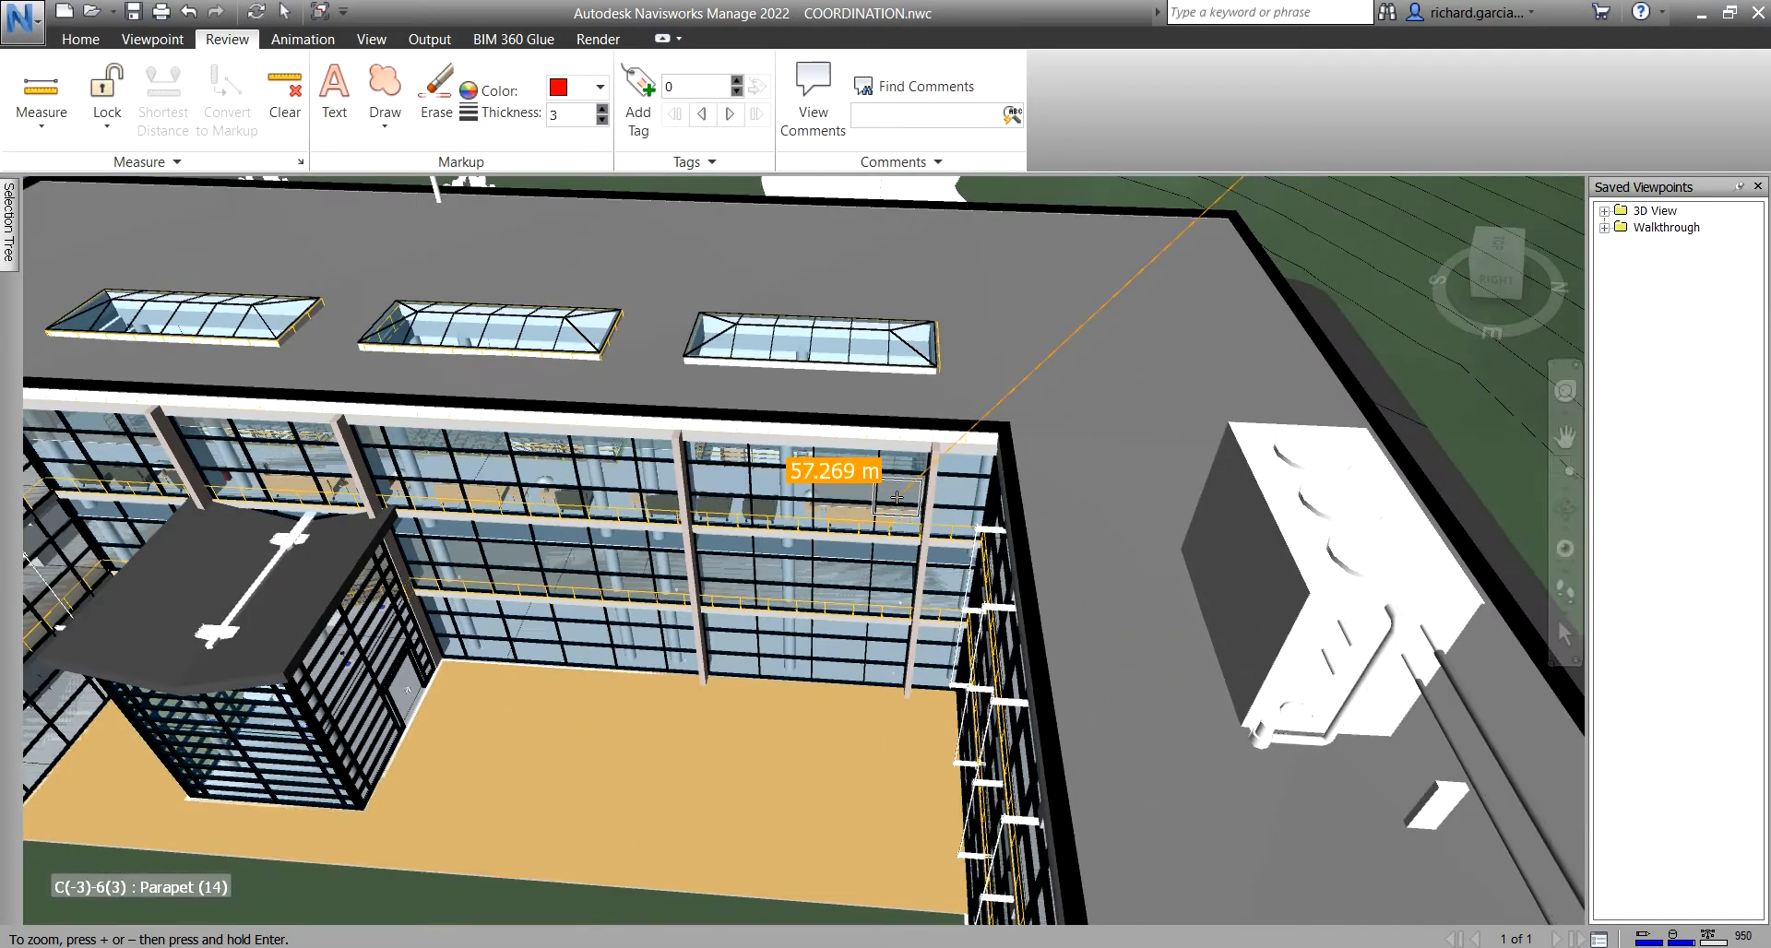
scroll(895, 493, "down", 4)
scroll(899, 496, "up", 4)
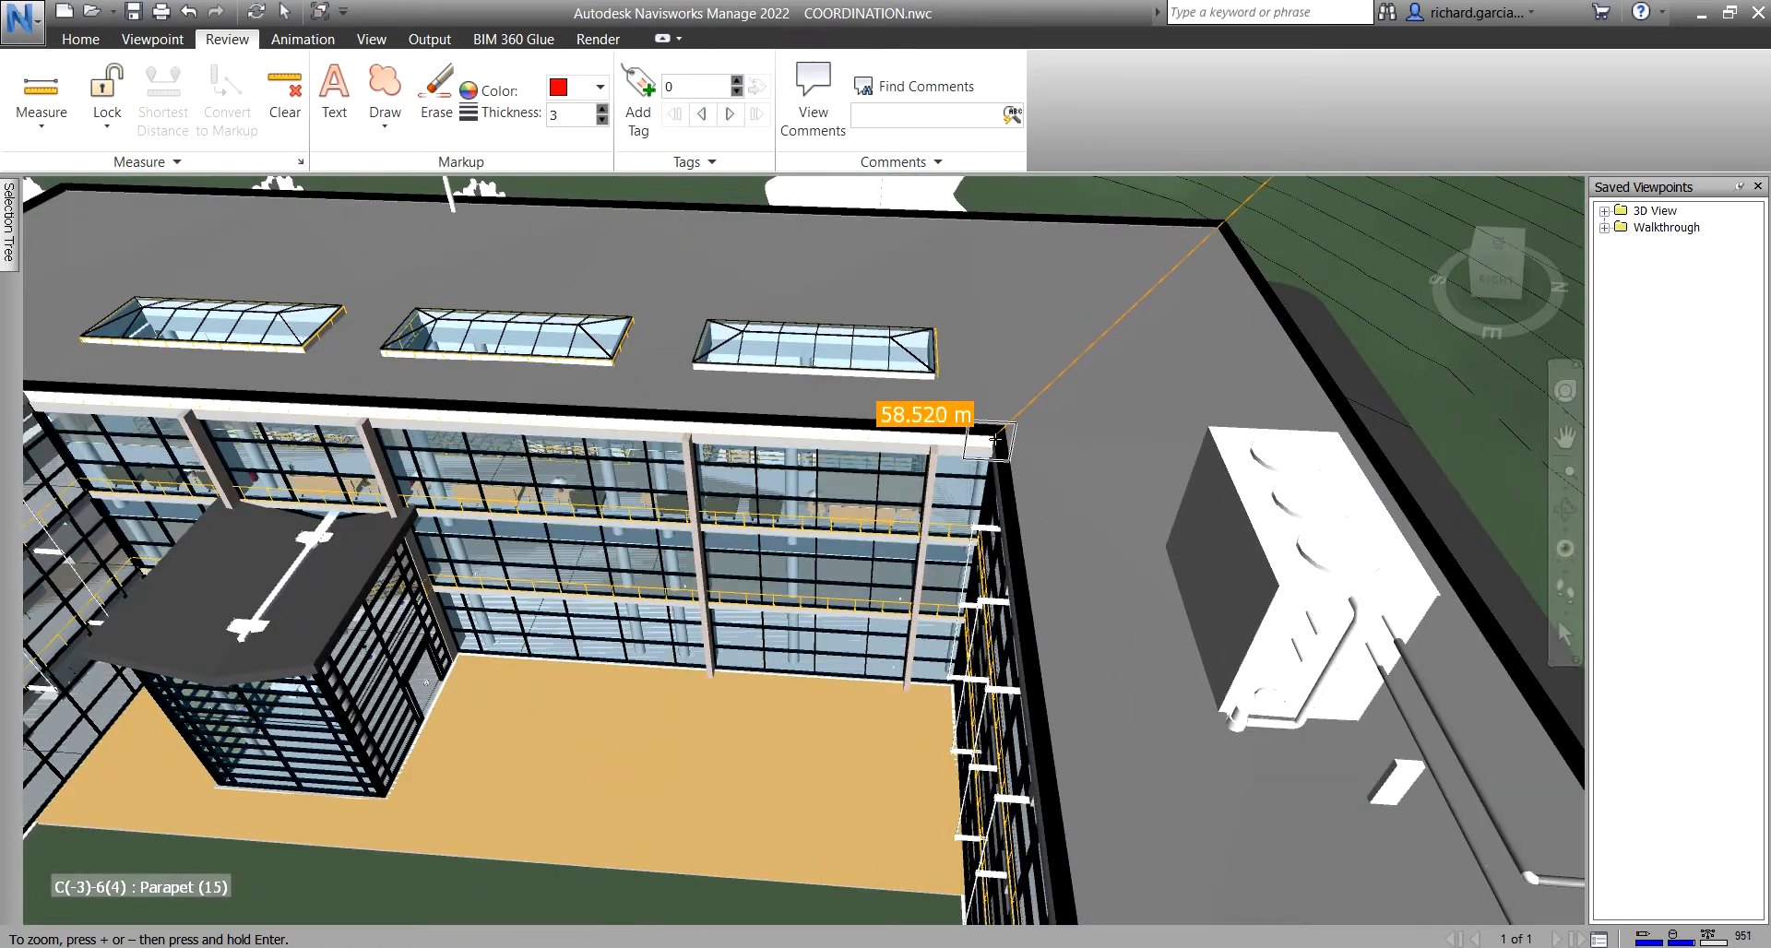
left_click(992, 440)
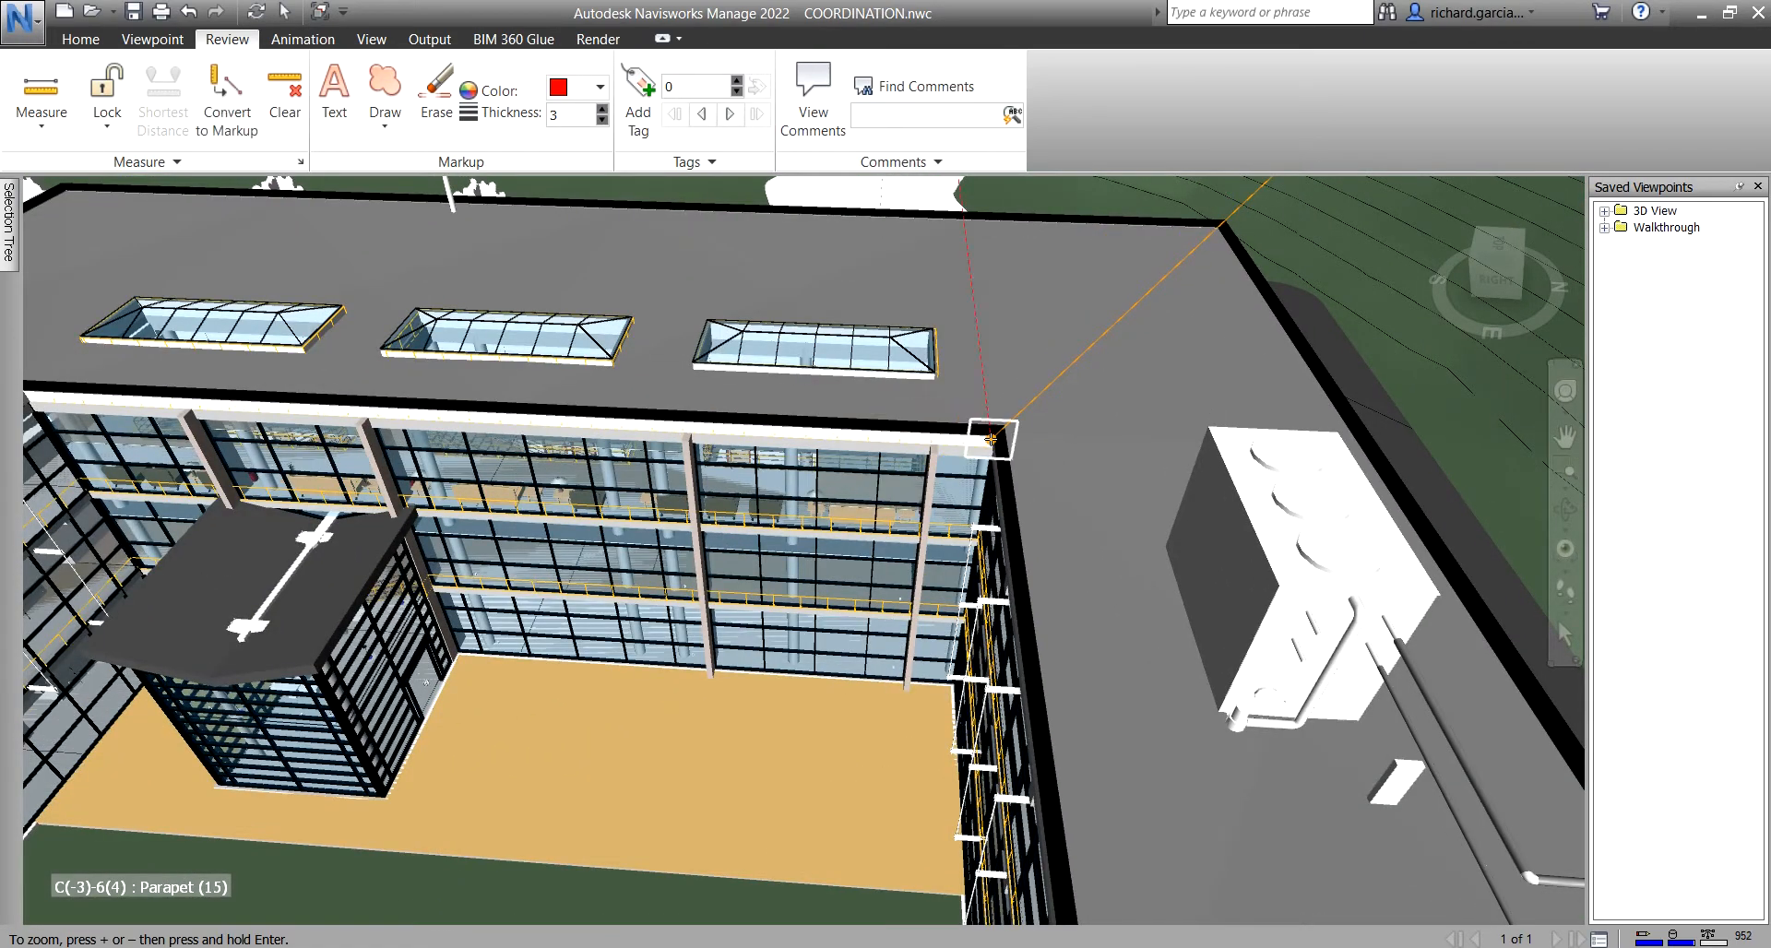
- Orbit over the courtyard to view the whole 58.545 m measured span
scroll(992, 439, "down", 4)
scroll(924, 496, "up", 2)
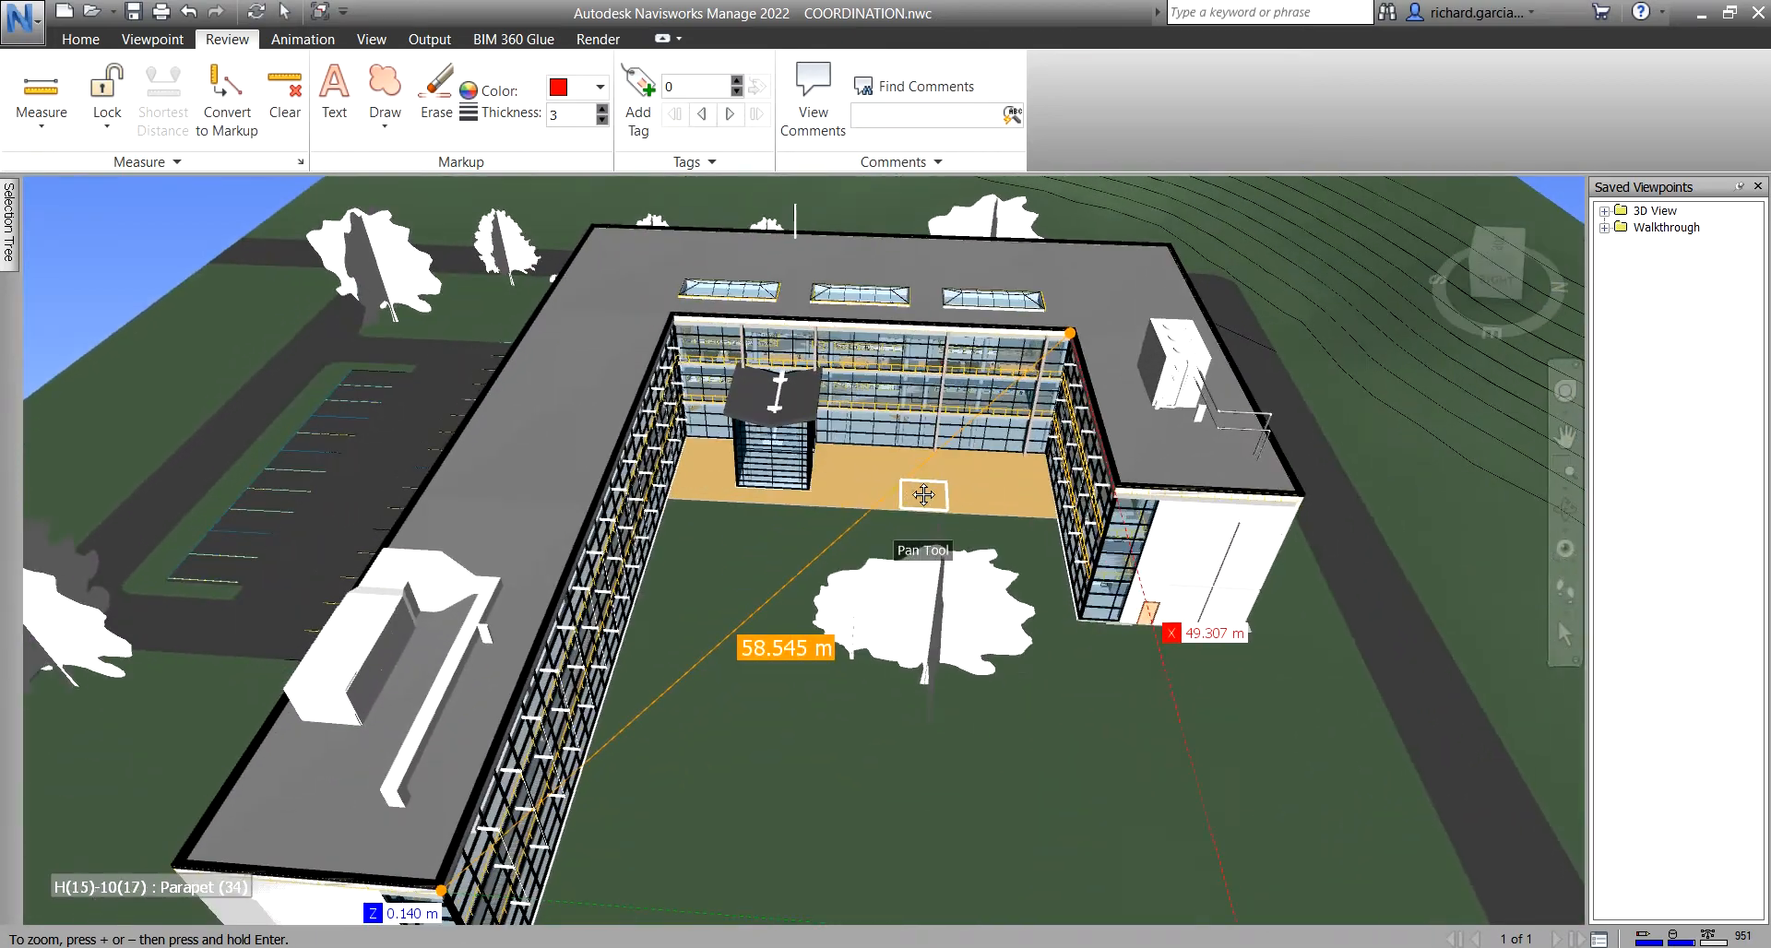
middle_click_drag(923, 496, 628, 646, "shift")
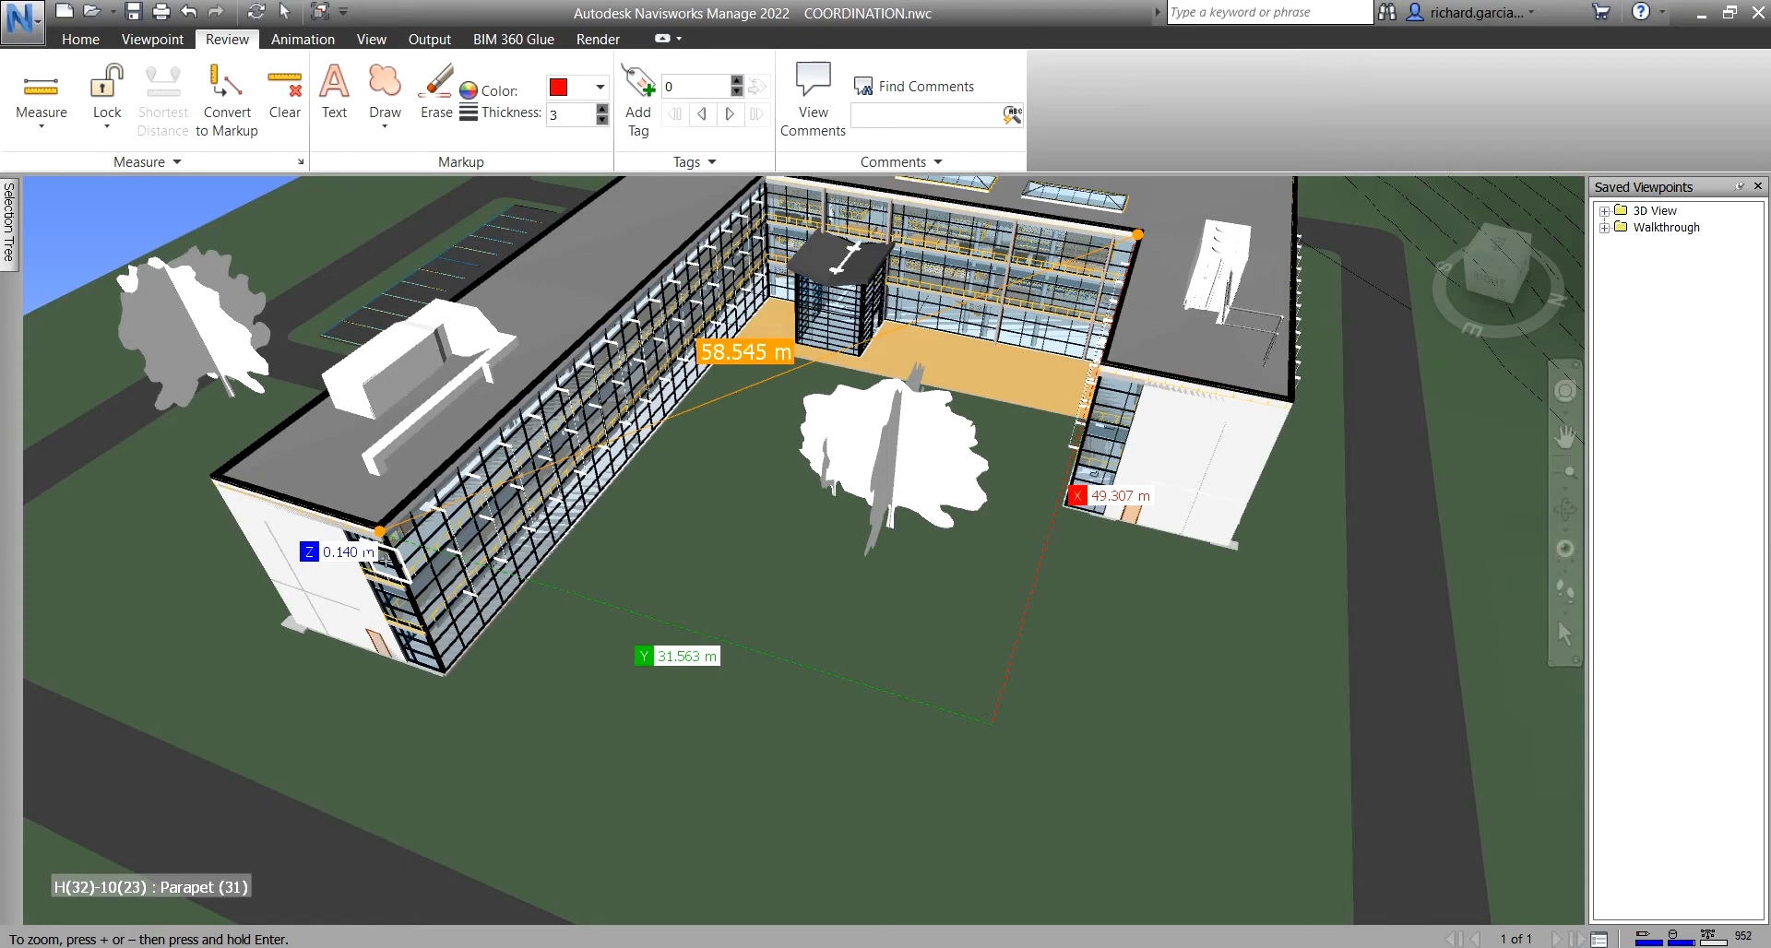
middle_click_drag(807, 374, 803, 416, "shift")
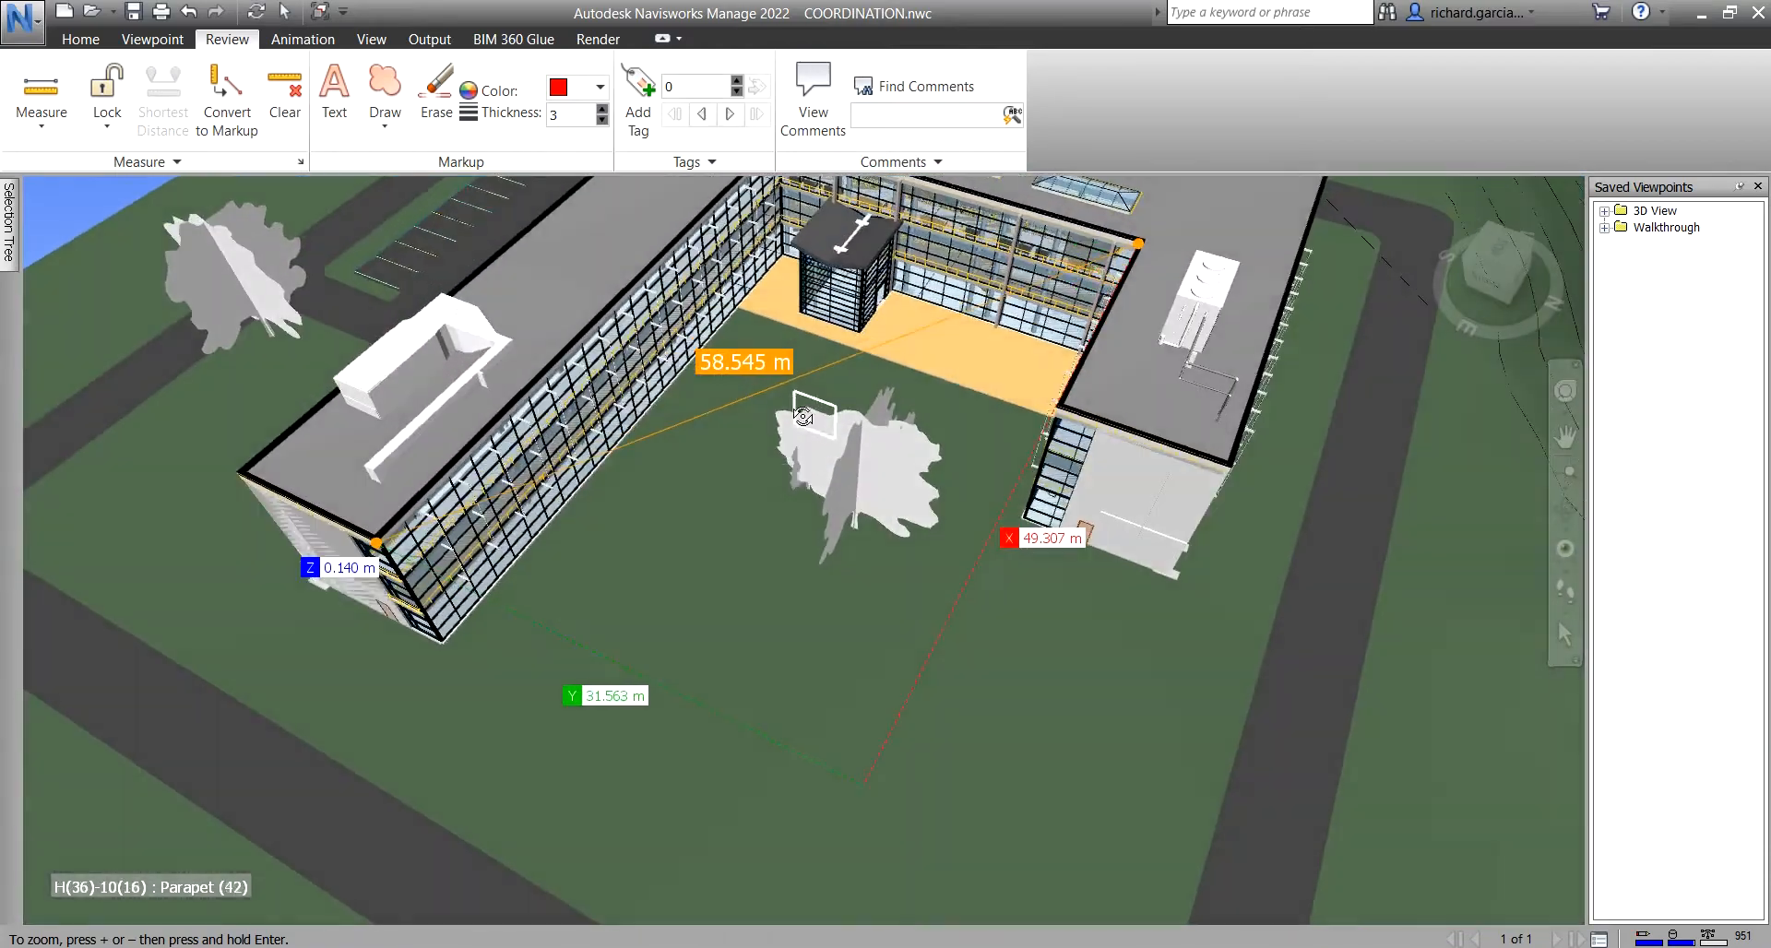
scroll(719, 399, "up", 2)
middle_click_drag(826, 499, 802, 432)
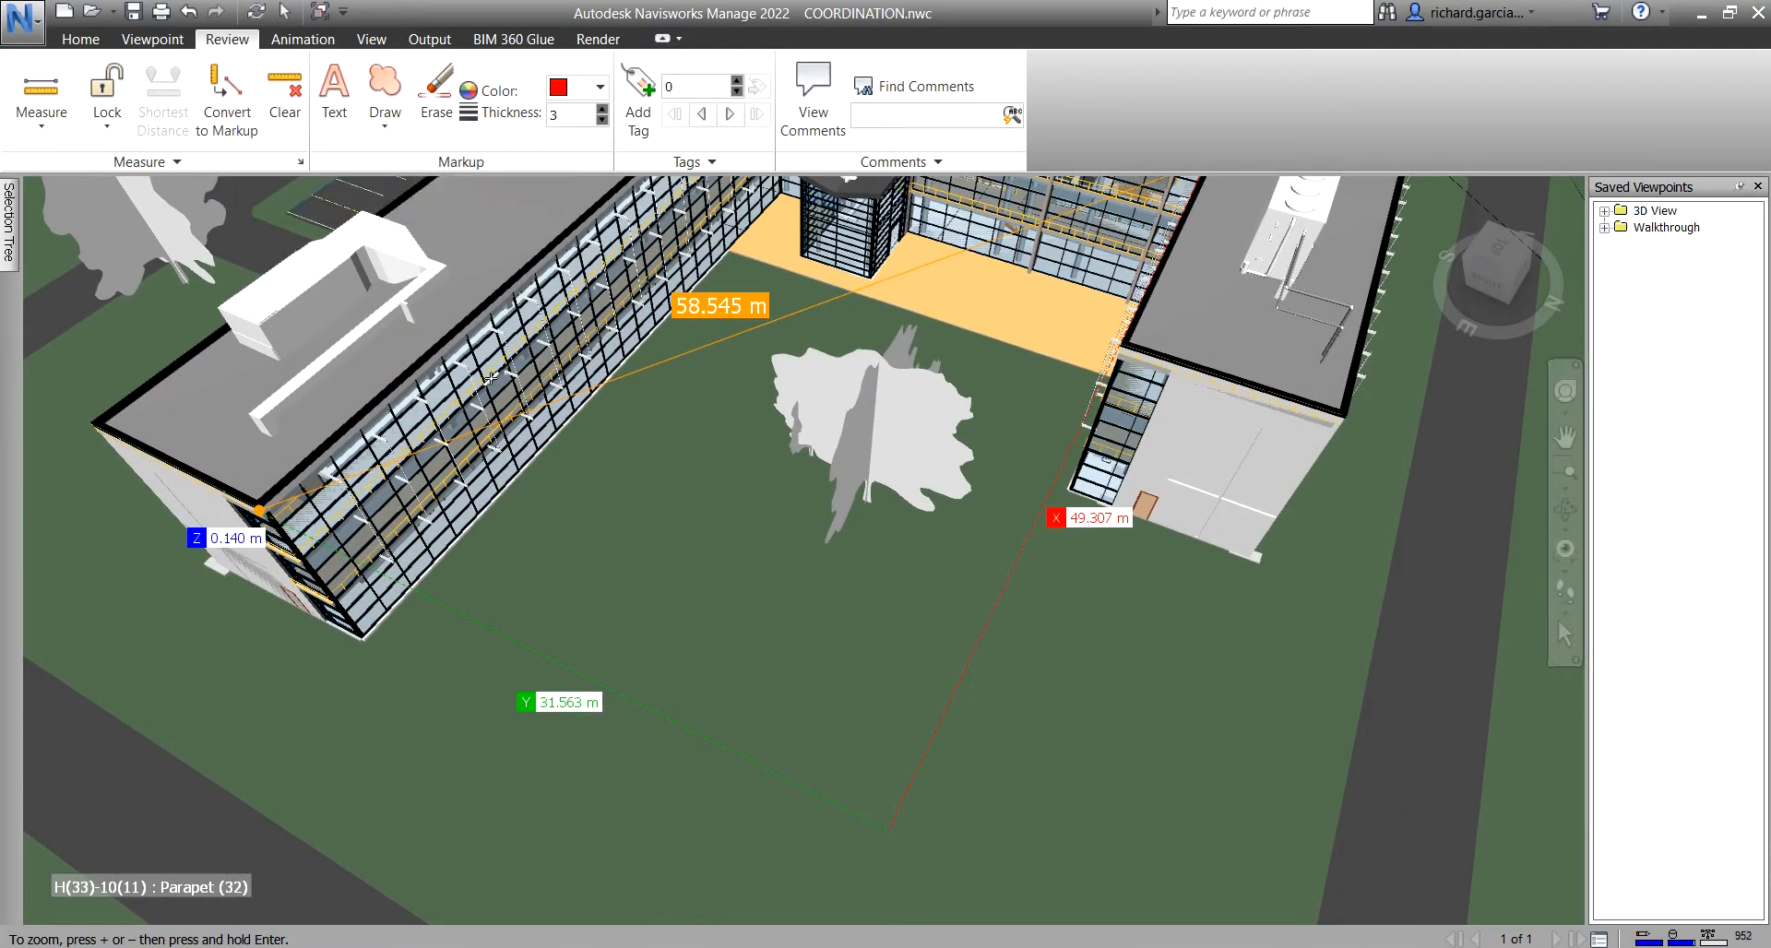
mouse_move(490, 378)
middle_mouse_down("shift")
mouse_move(593, 388)
mouse_move(506, 443)
mouse_move(680, 395)
mouse_move(585, 447)
mouse_move(734, 453)
middle_mouse_up("shift")
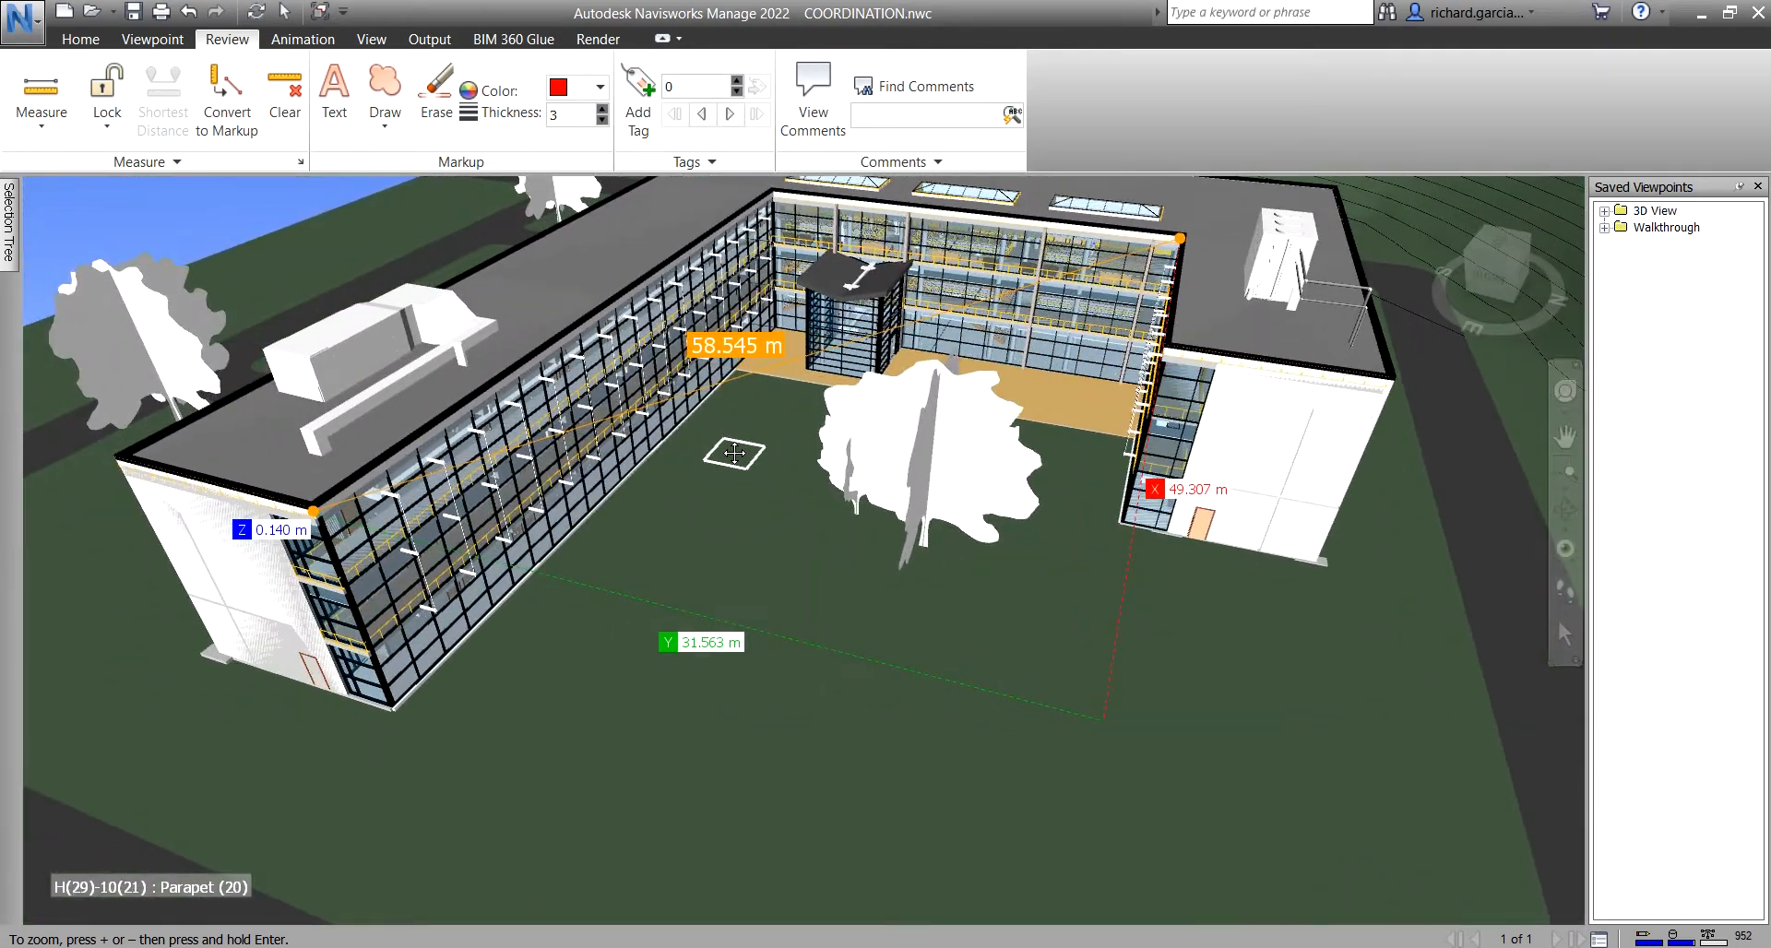
- Convert the 58.545 m measurement to a red markup saved as 'View', then recall that viewpoint
left_click(221, 88)
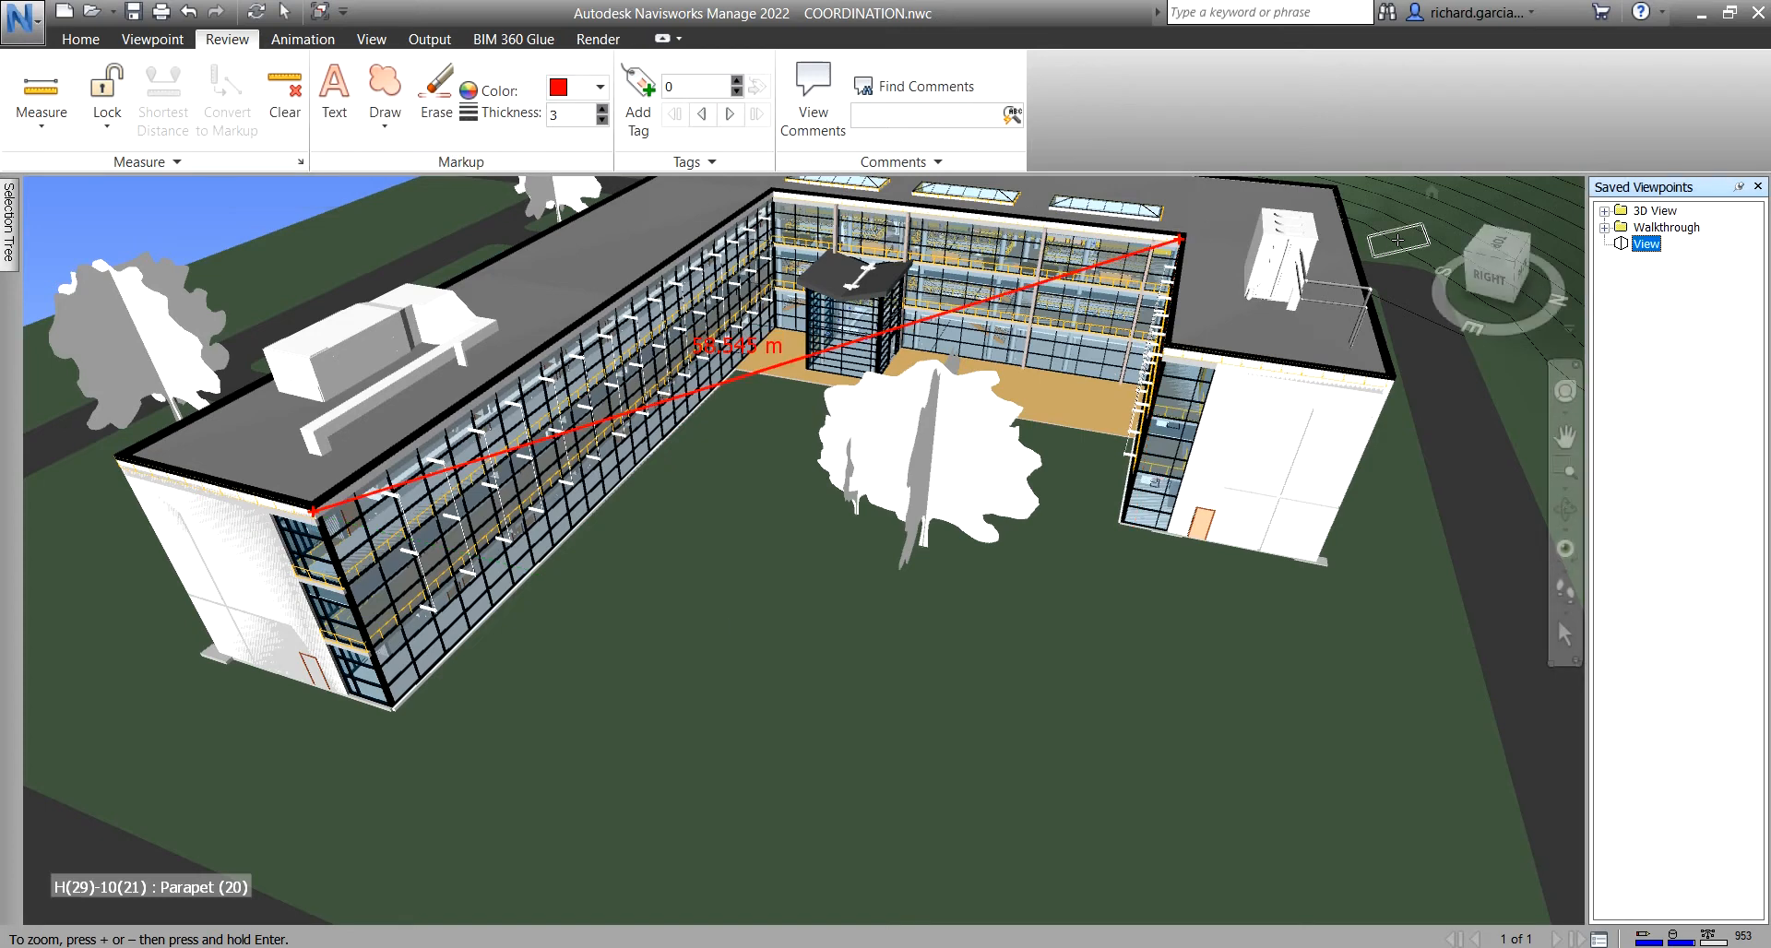
key("ctrl")
key("ctrl")
key("ctrl")
key("ctrl")
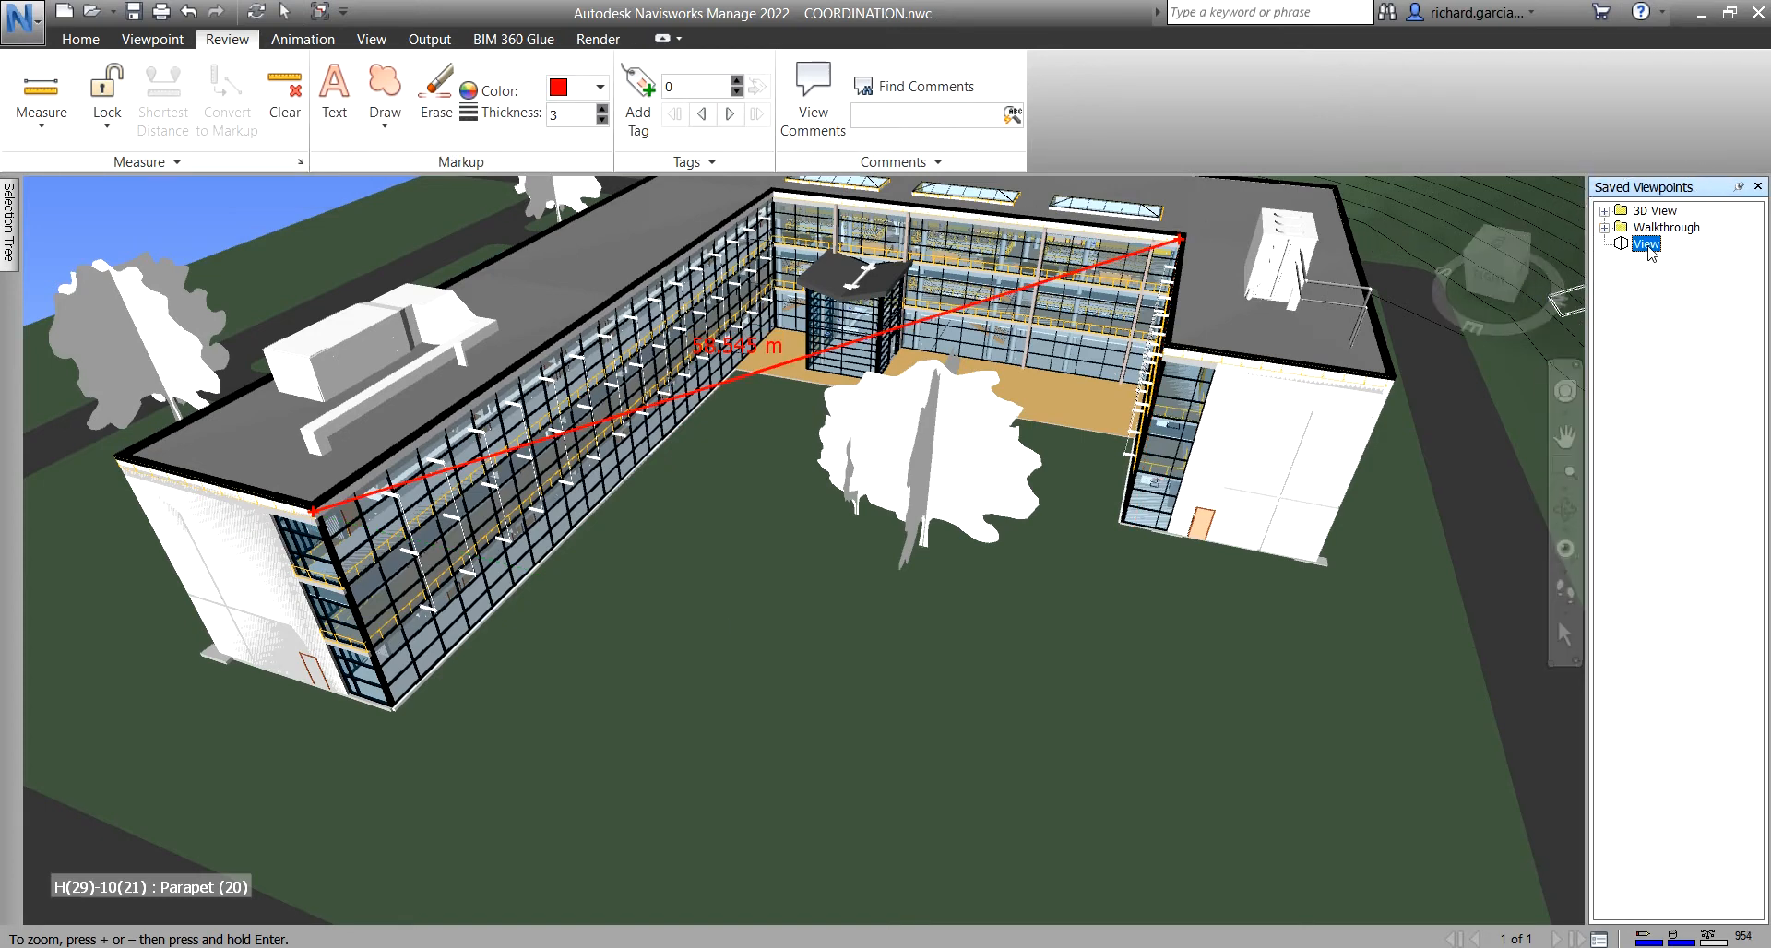
middle_click_drag(1117, 510, 546, 454, "shift")
scroll(547, 454, "down", 6)
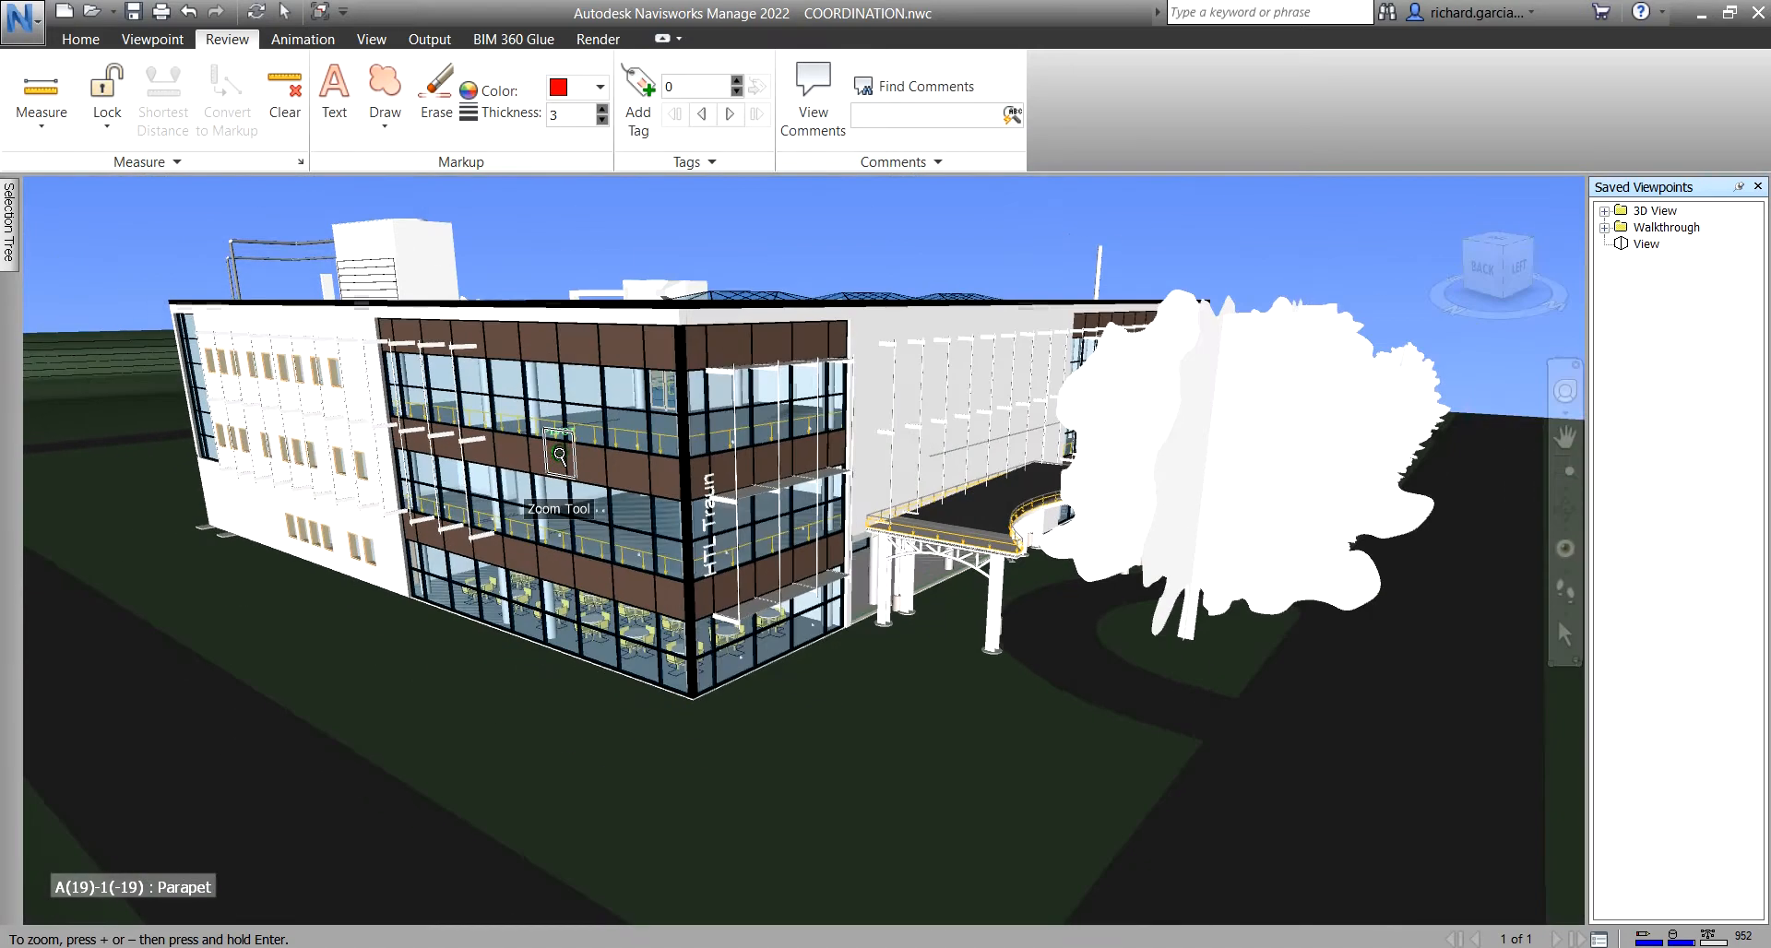
left_click(1643, 244)
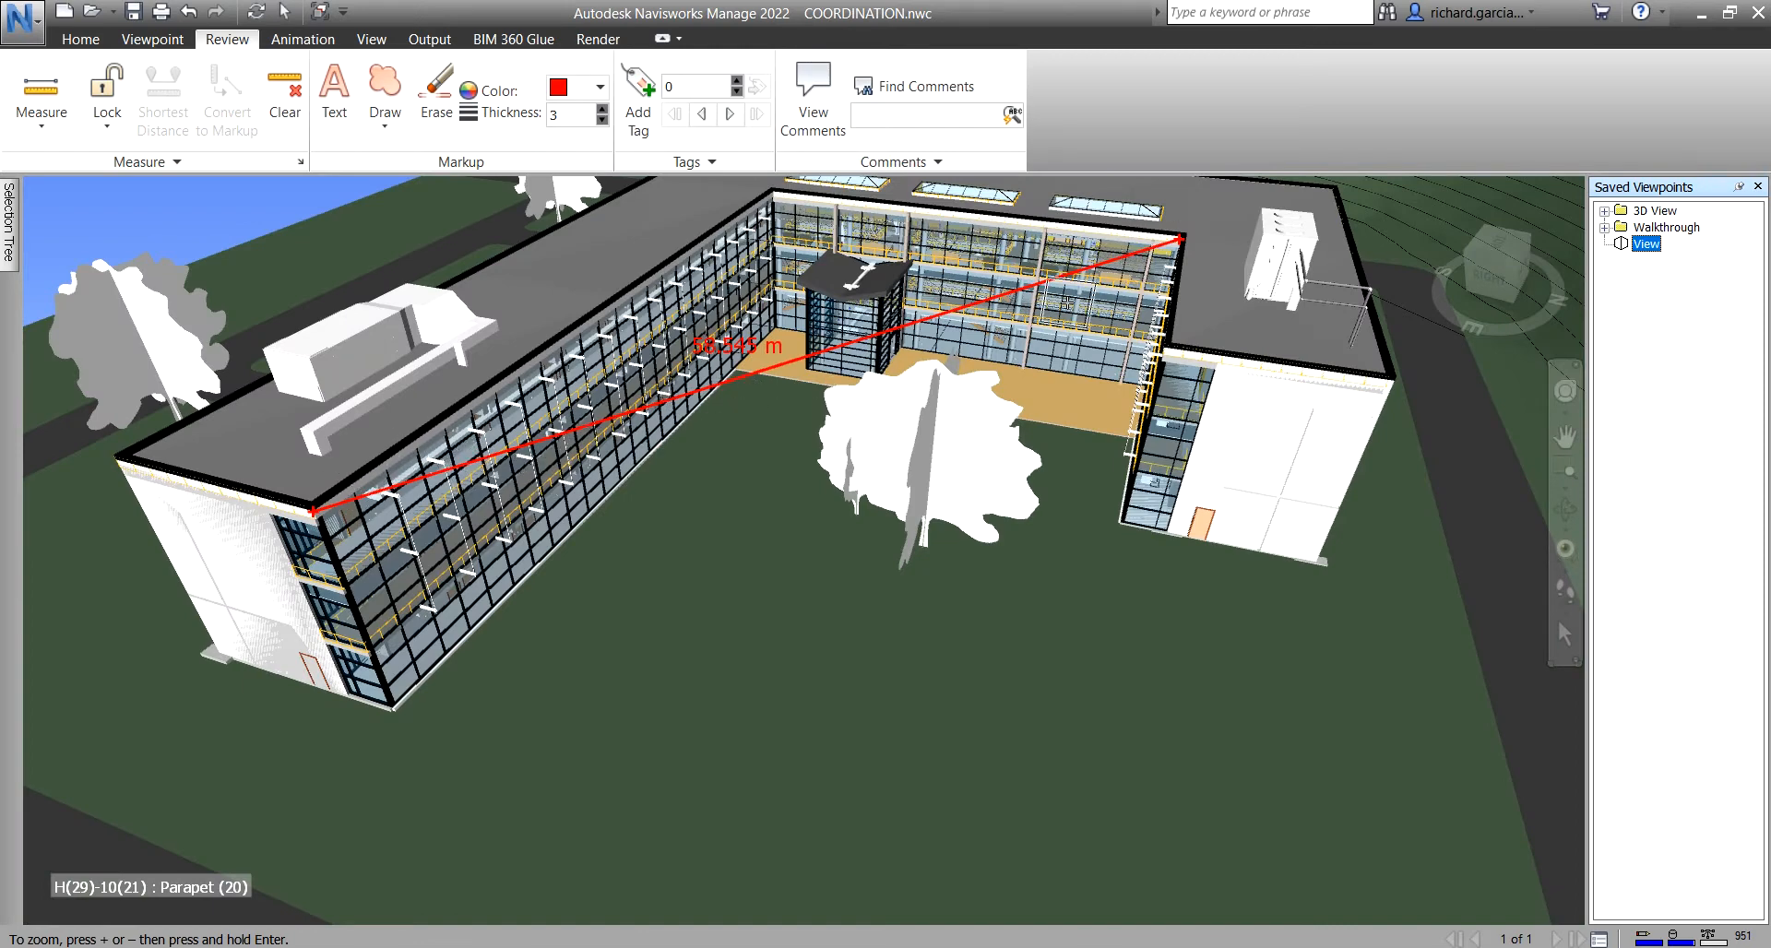
- Choose Point to Multiple Points, close in on the roof parapet corner, and reopen the measure modes list
left_click(44, 128)
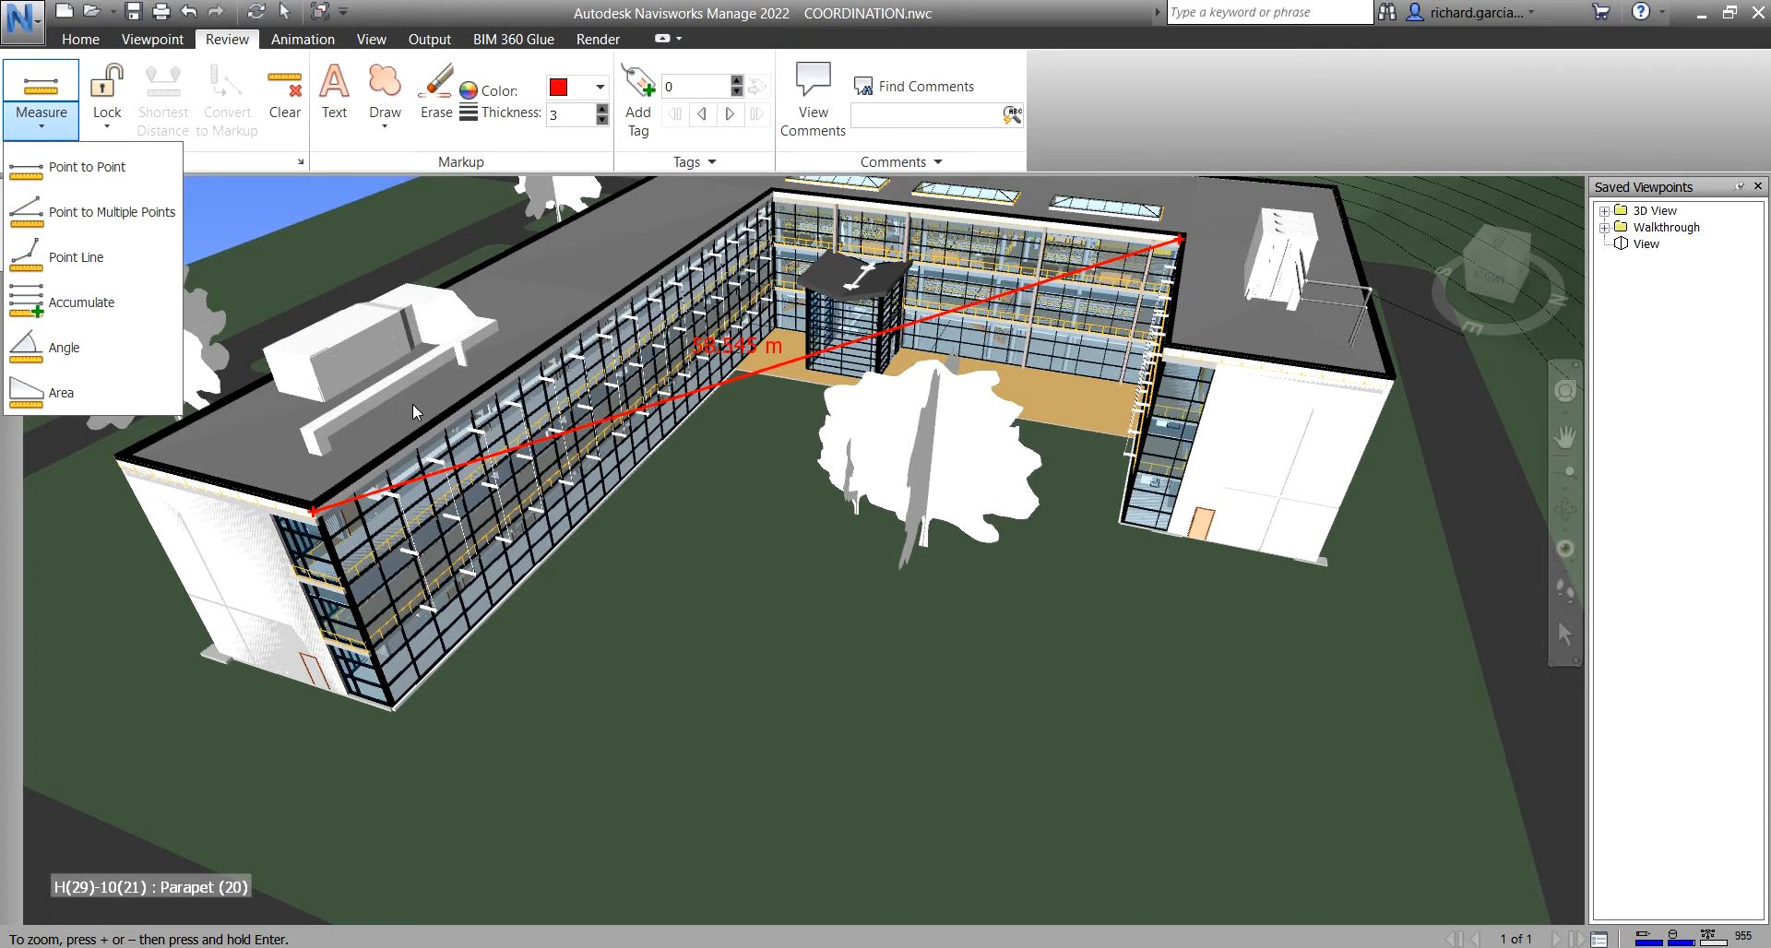
left_click(103, 214)
middle_click_drag(332, 495, 534, 514, "shift")
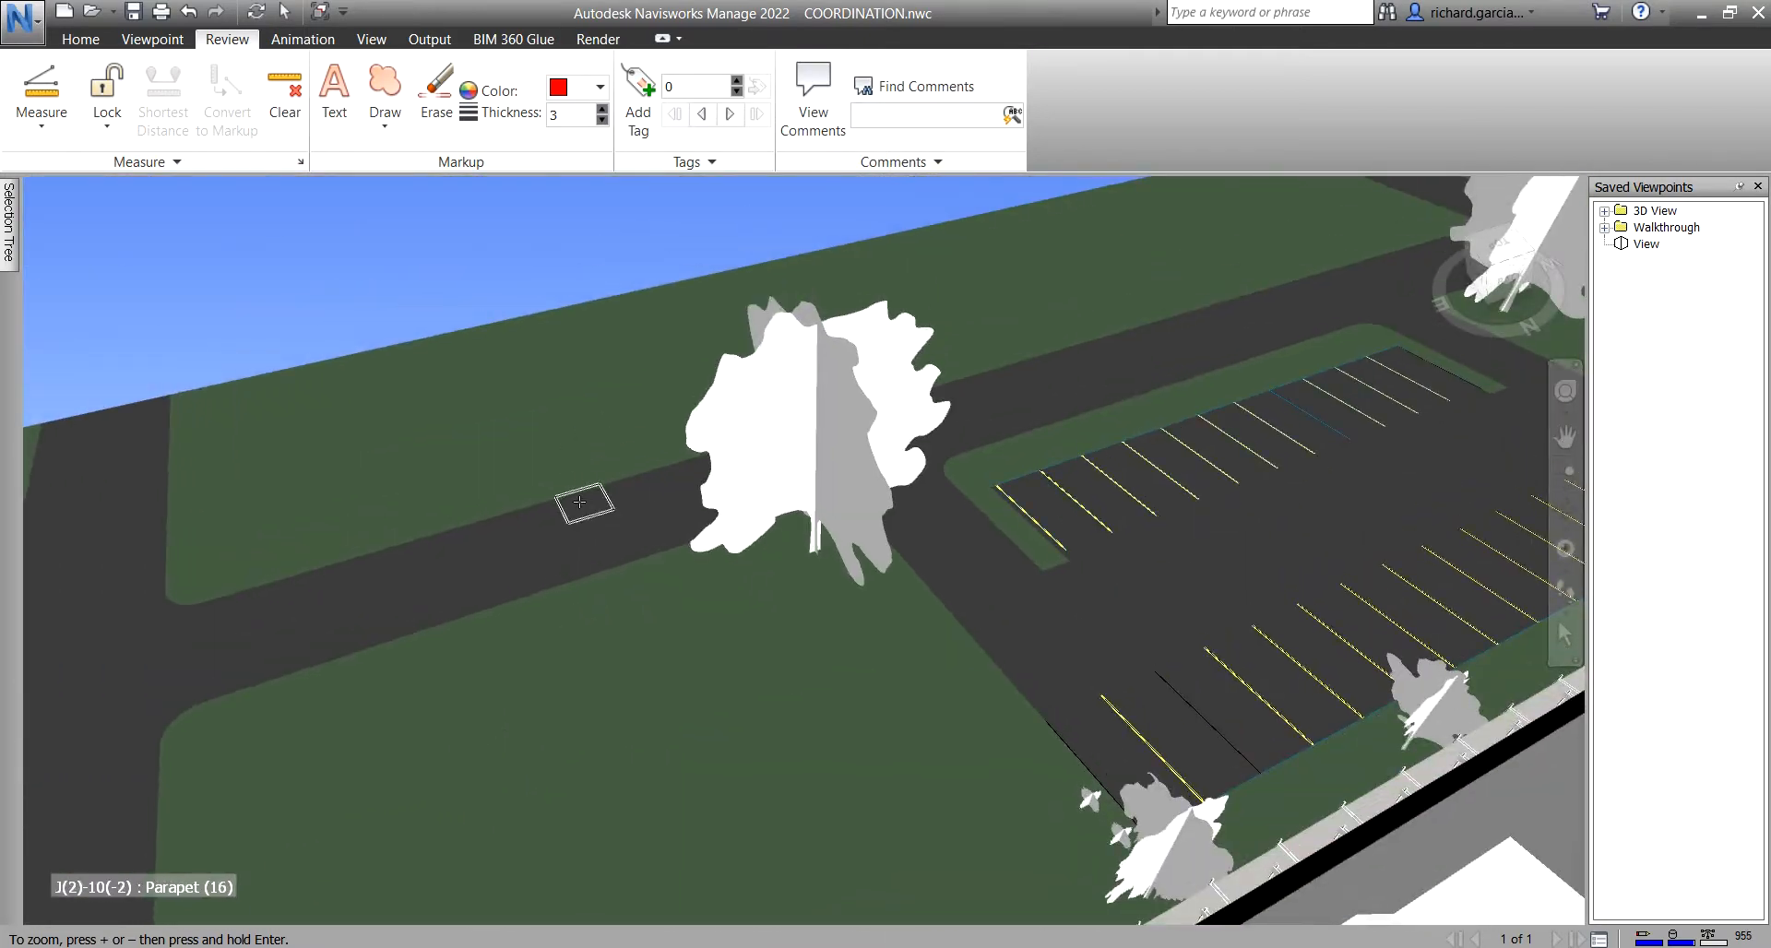
middle_click_drag(750, 575, 740, 257)
middle_click_drag(524, 340, 537, 425)
scroll(537, 425, "up", 2)
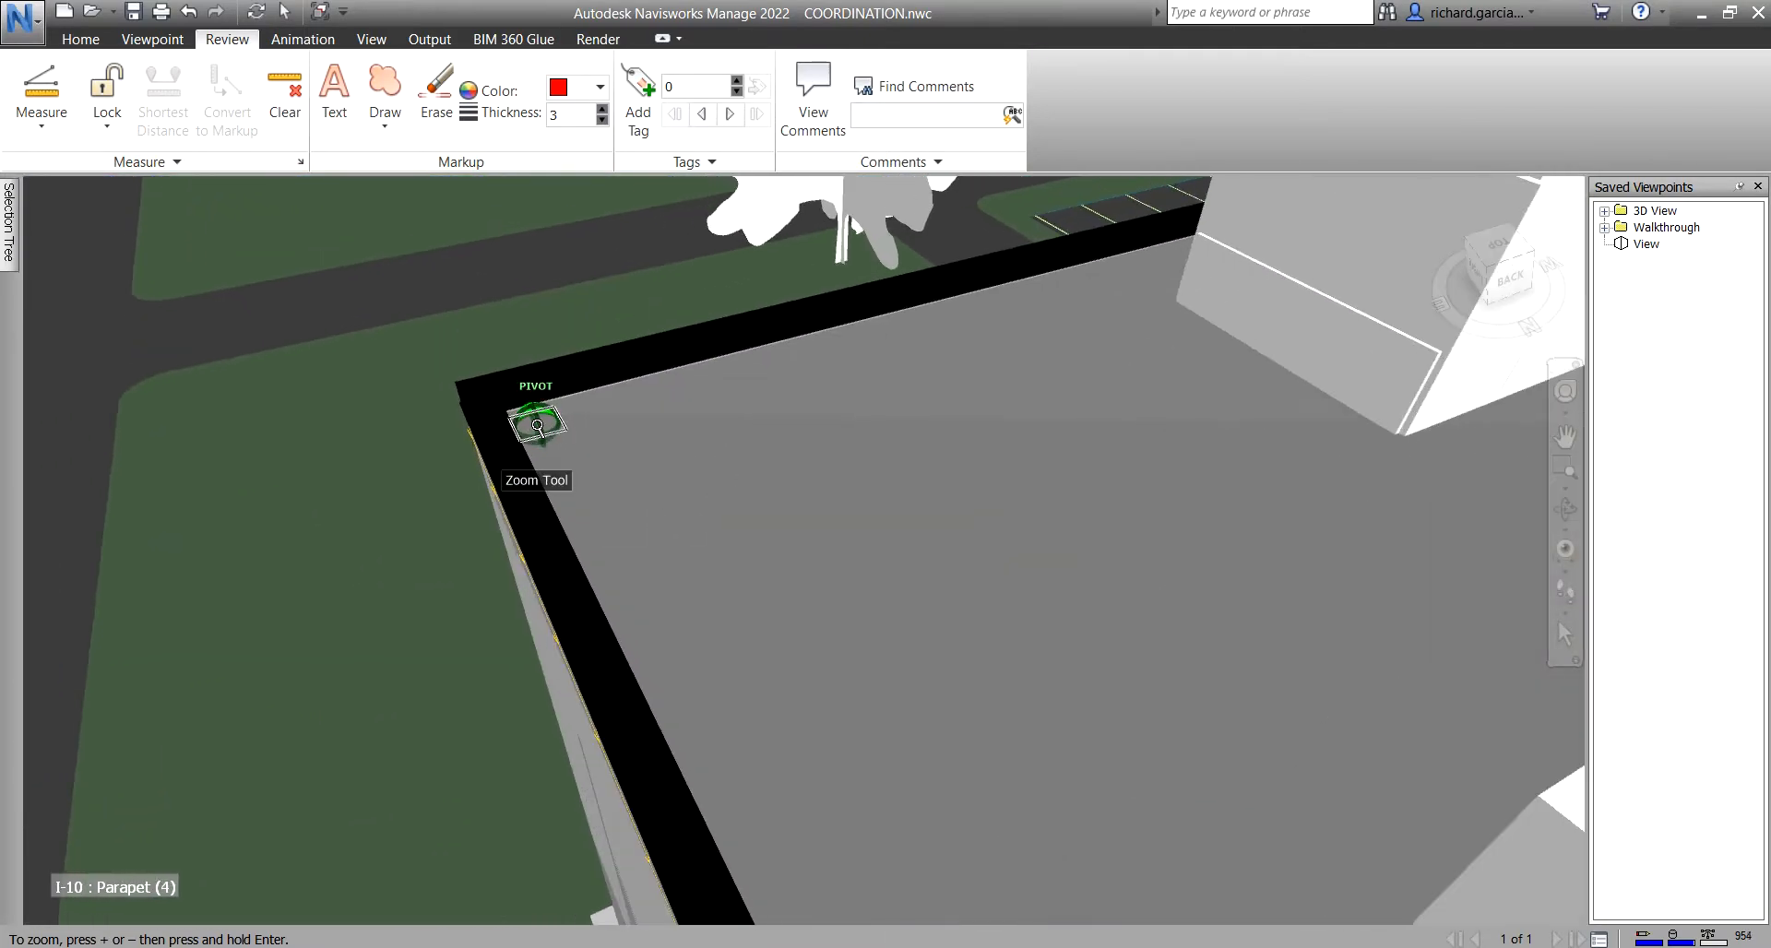
scroll(537, 426, "up", 2)
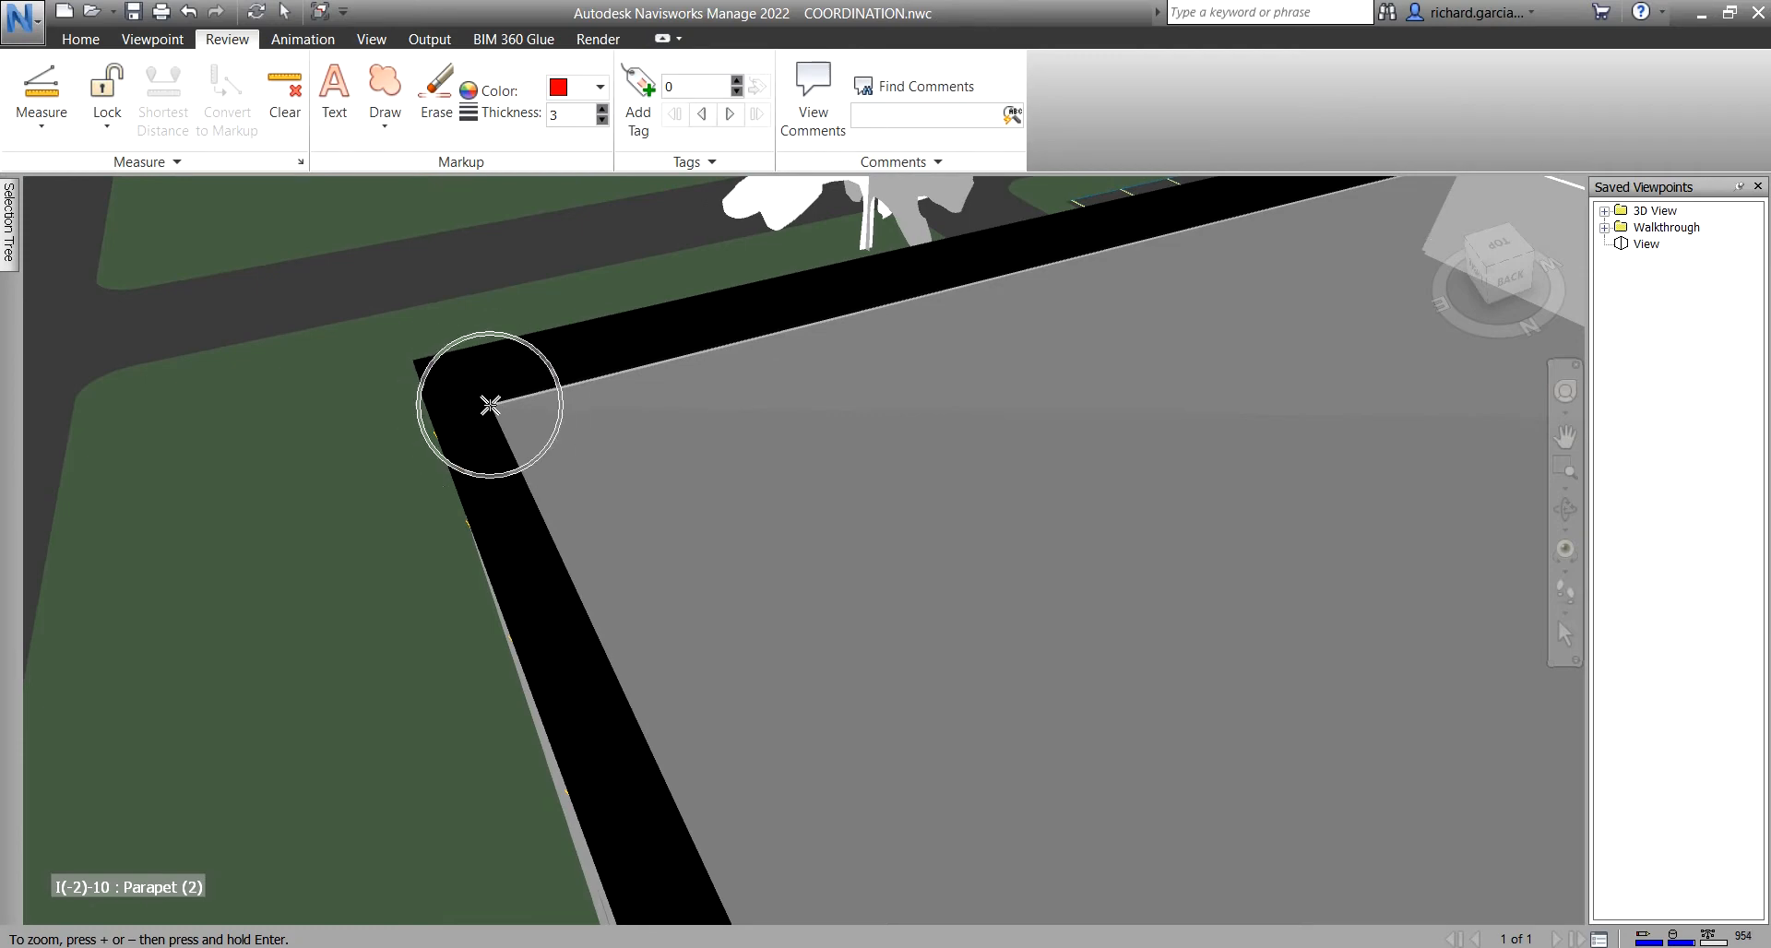
left_click(42, 125)
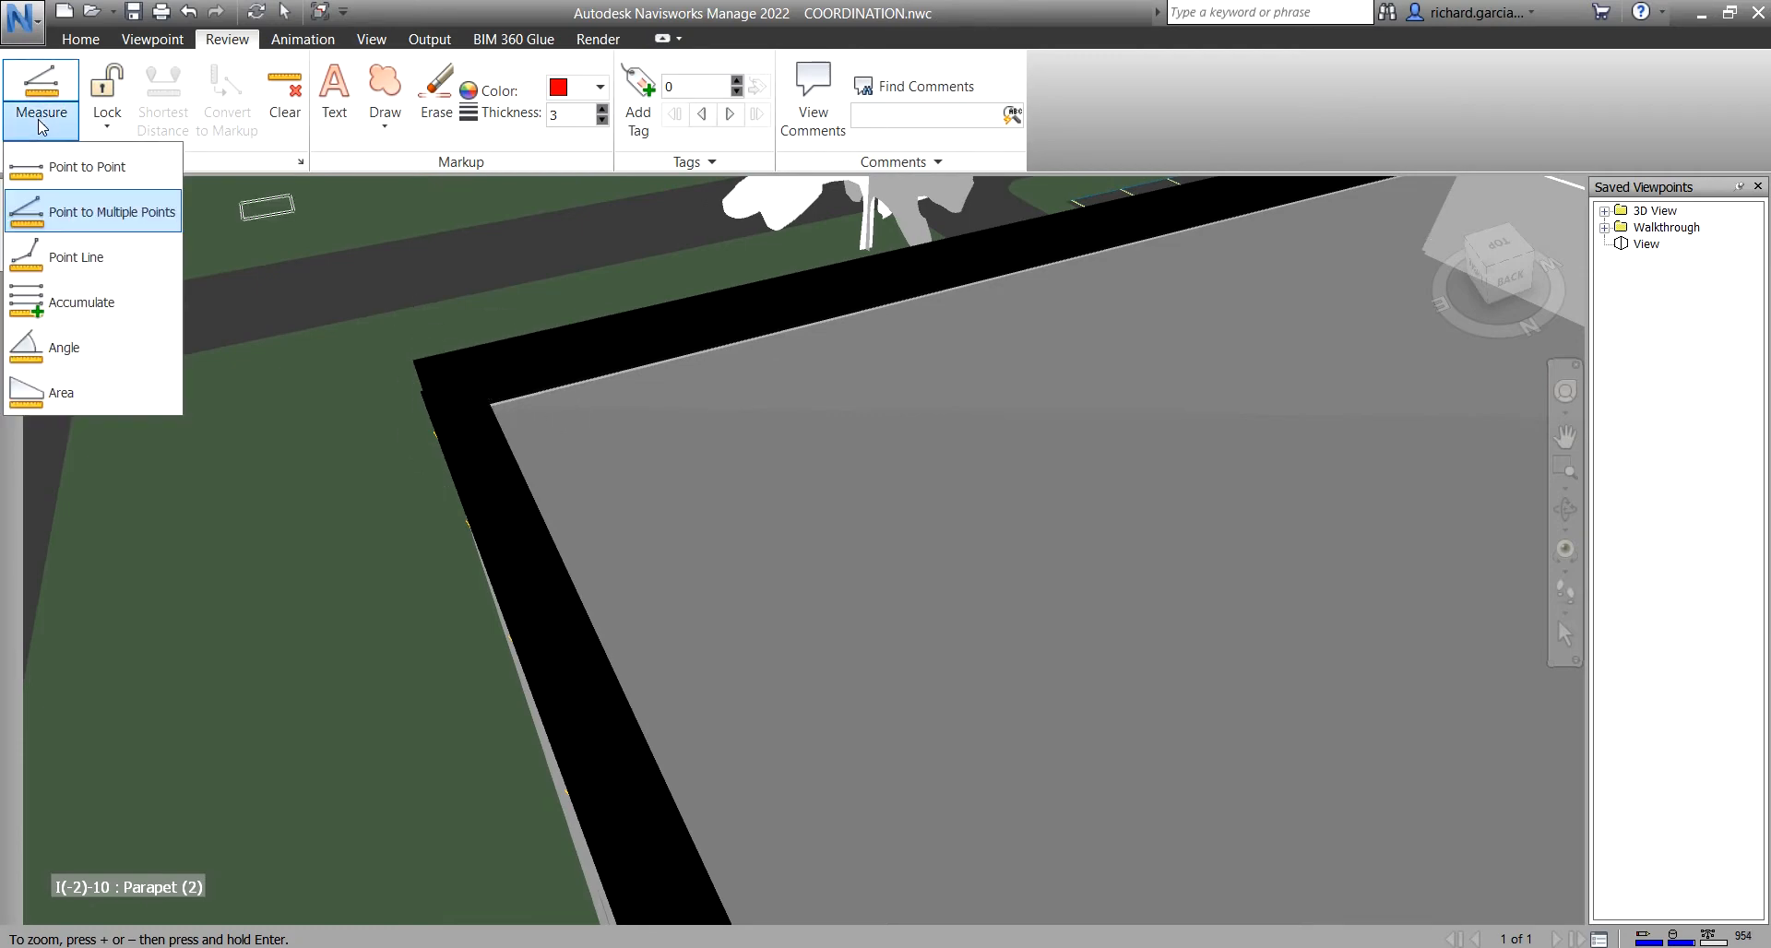
- Measure with Point to Multiple Points from the parapet corner to the rooftop block's corner
left_click(99, 214)
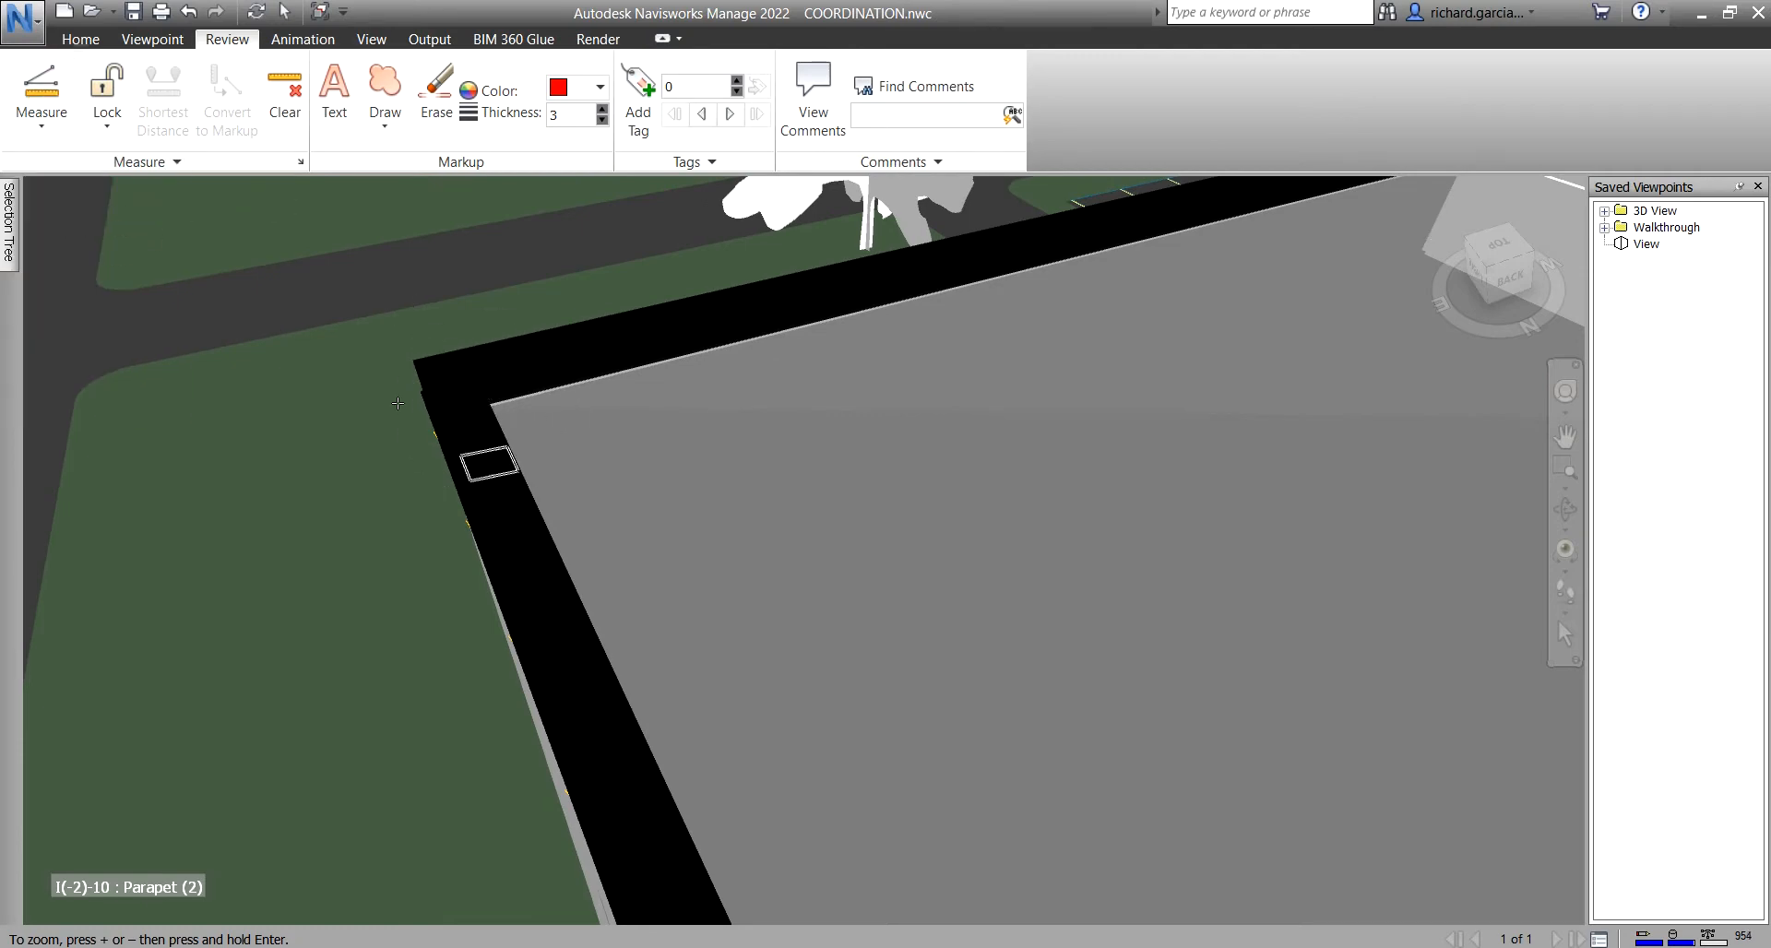
left_click(490, 406)
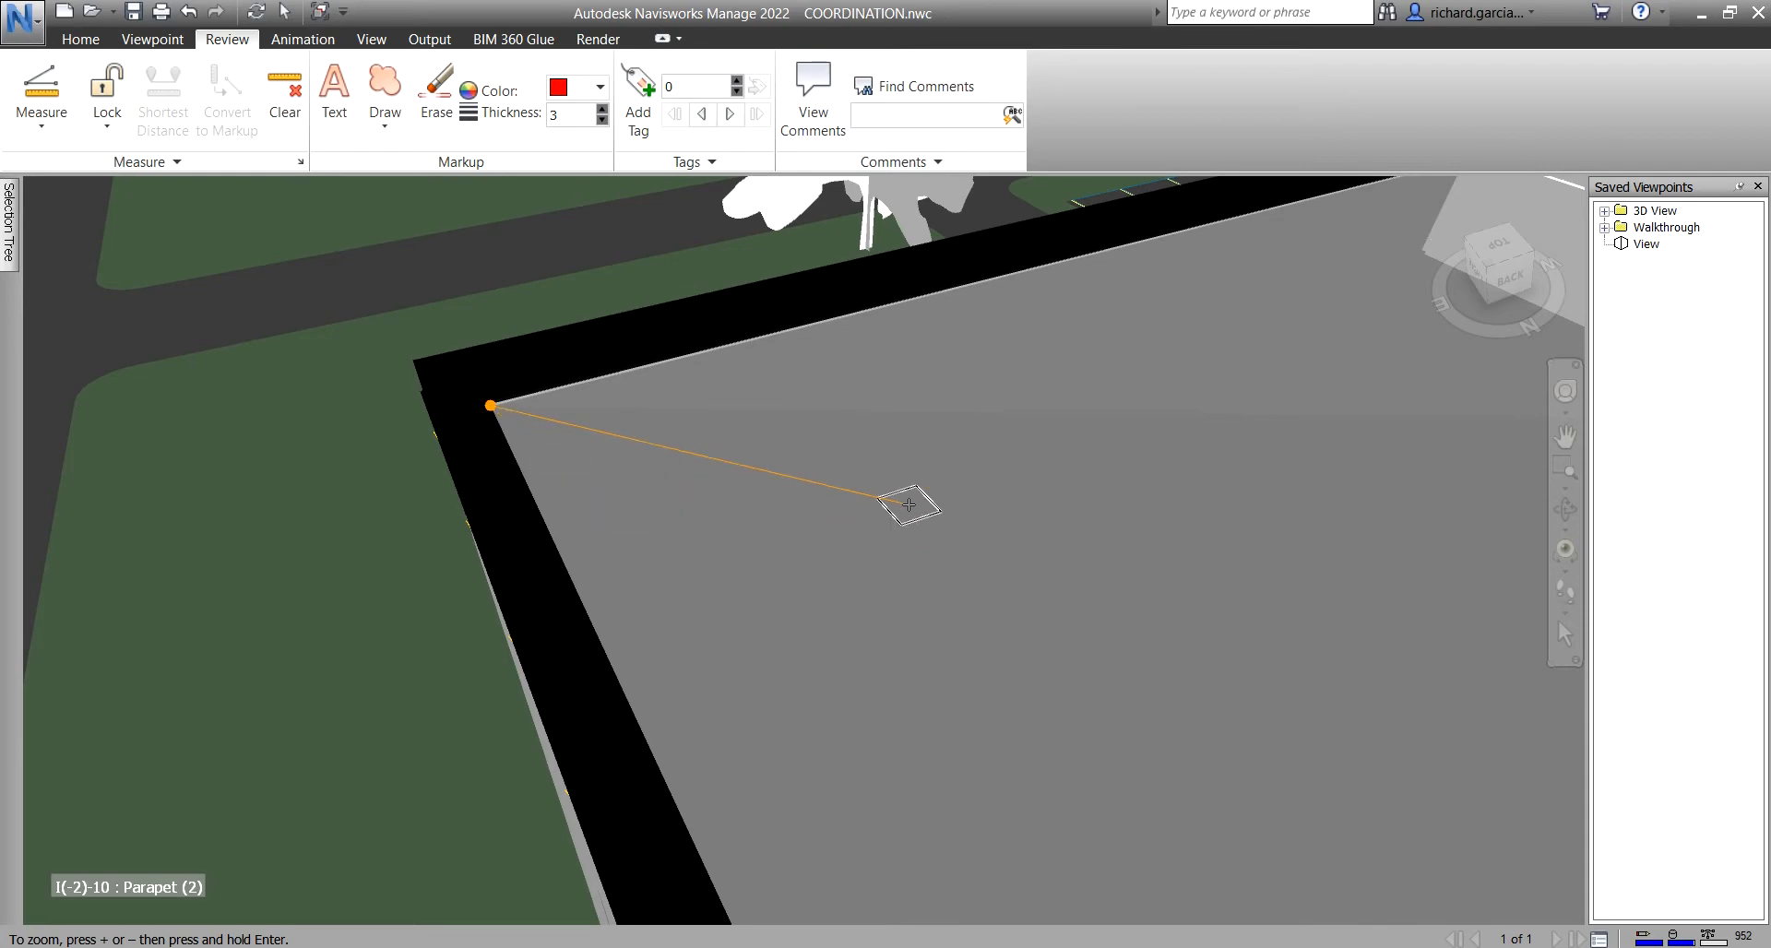
middle_click_drag(901, 502, 1128, 517, "shift")
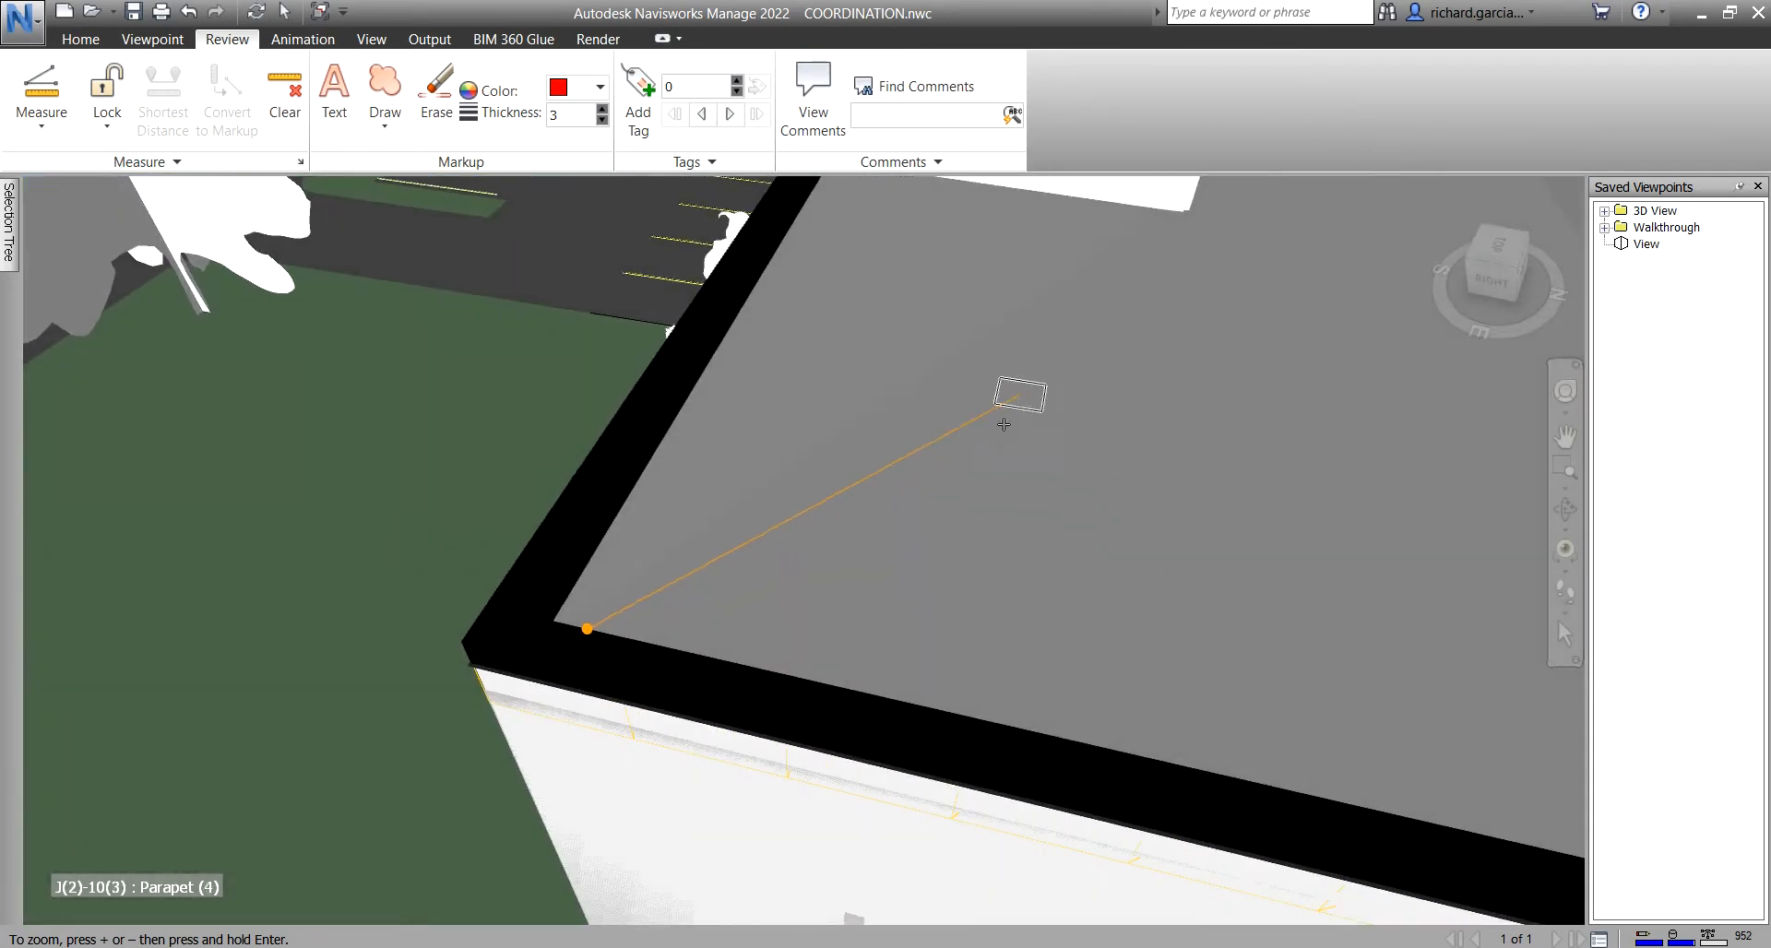
middle_click_drag(1020, 397, 974, 496)
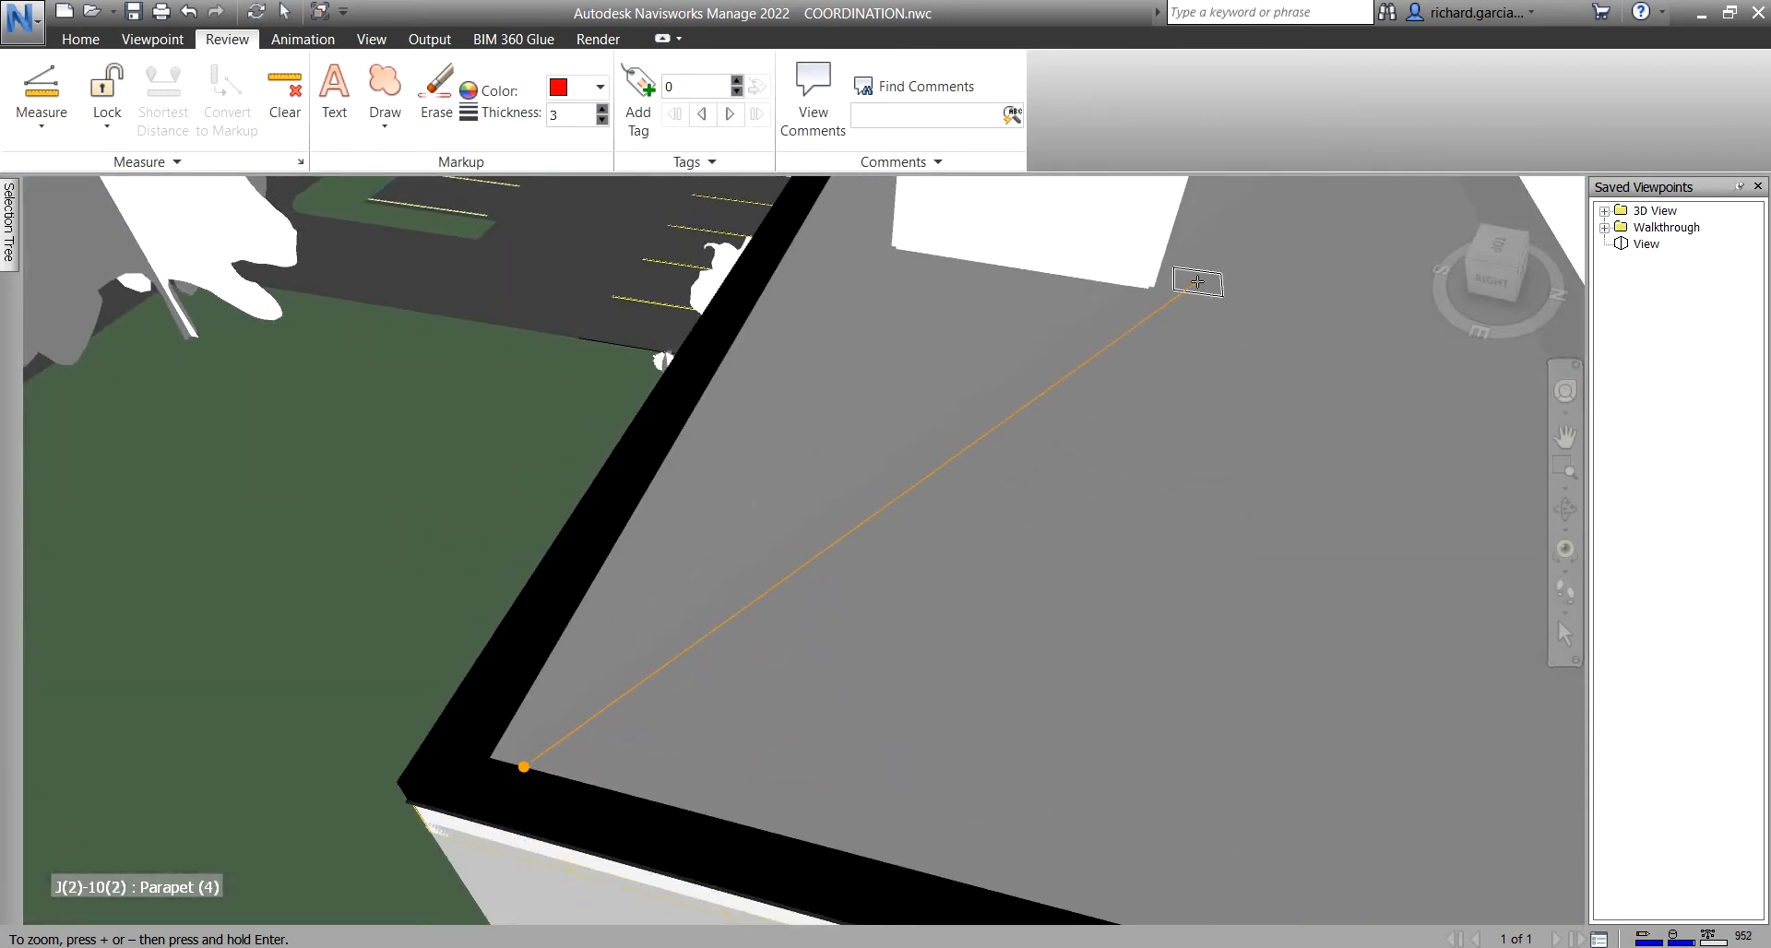
key("ctrl")
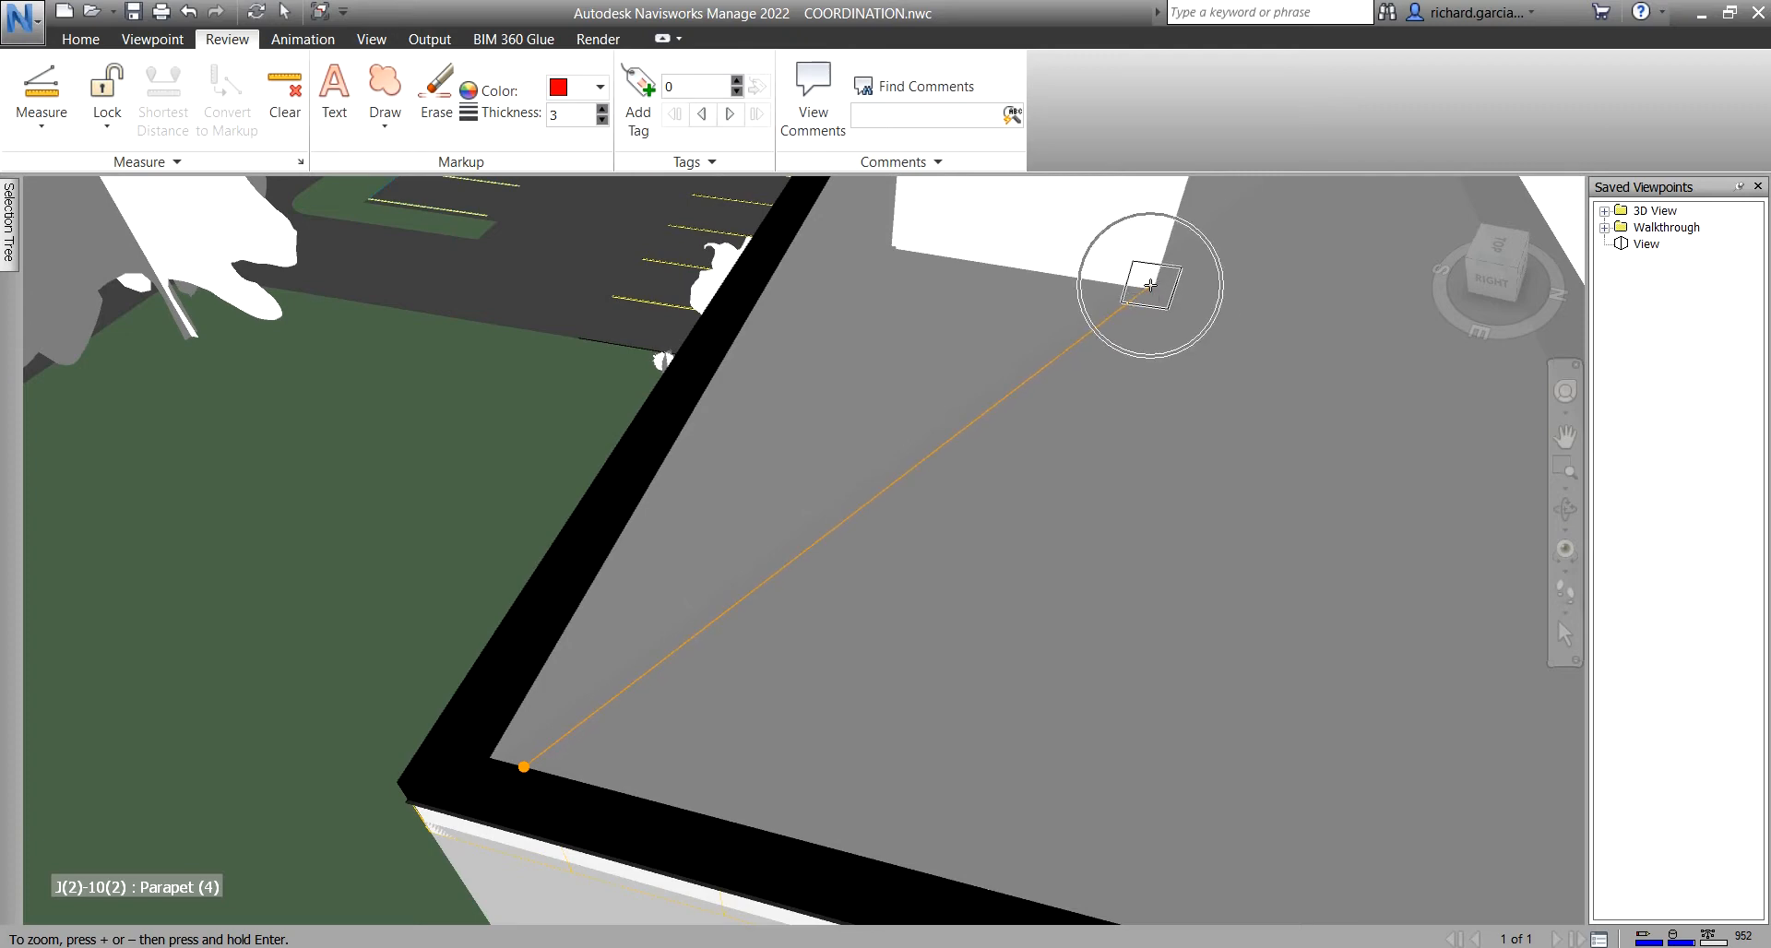
left_click(1151, 285)
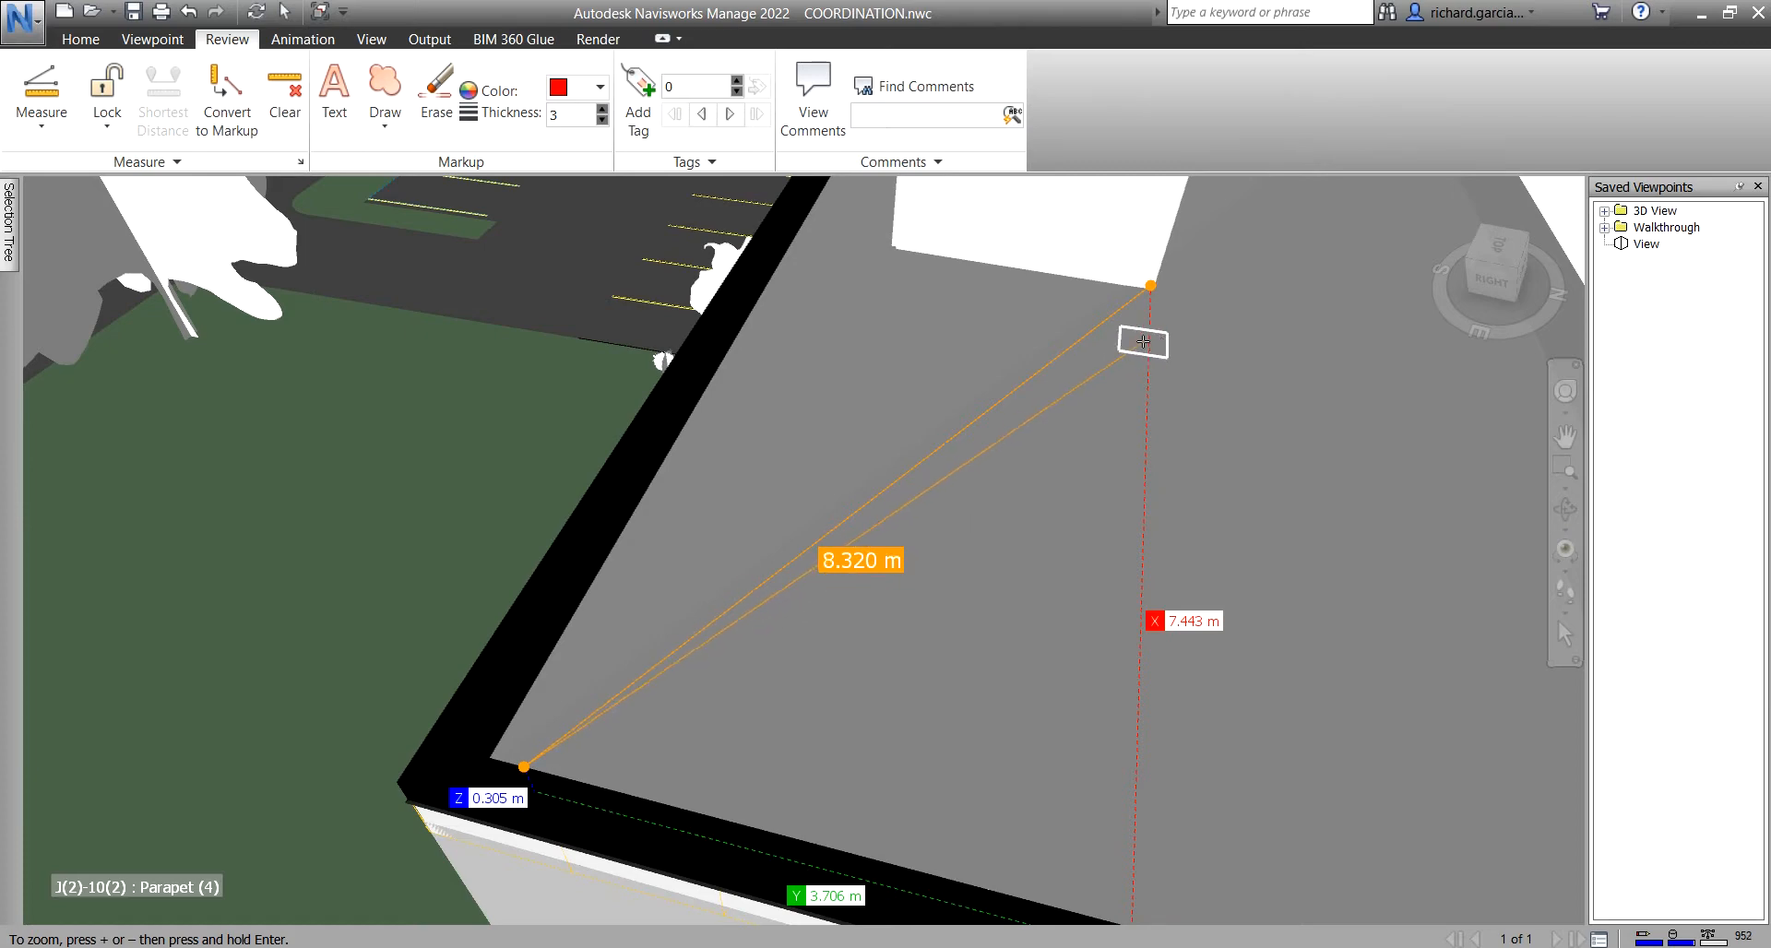
- Measure on to the white rooftop wall corner and the far roof corner, reading 10.317 m
scroll(1068, 435, "down", 3)
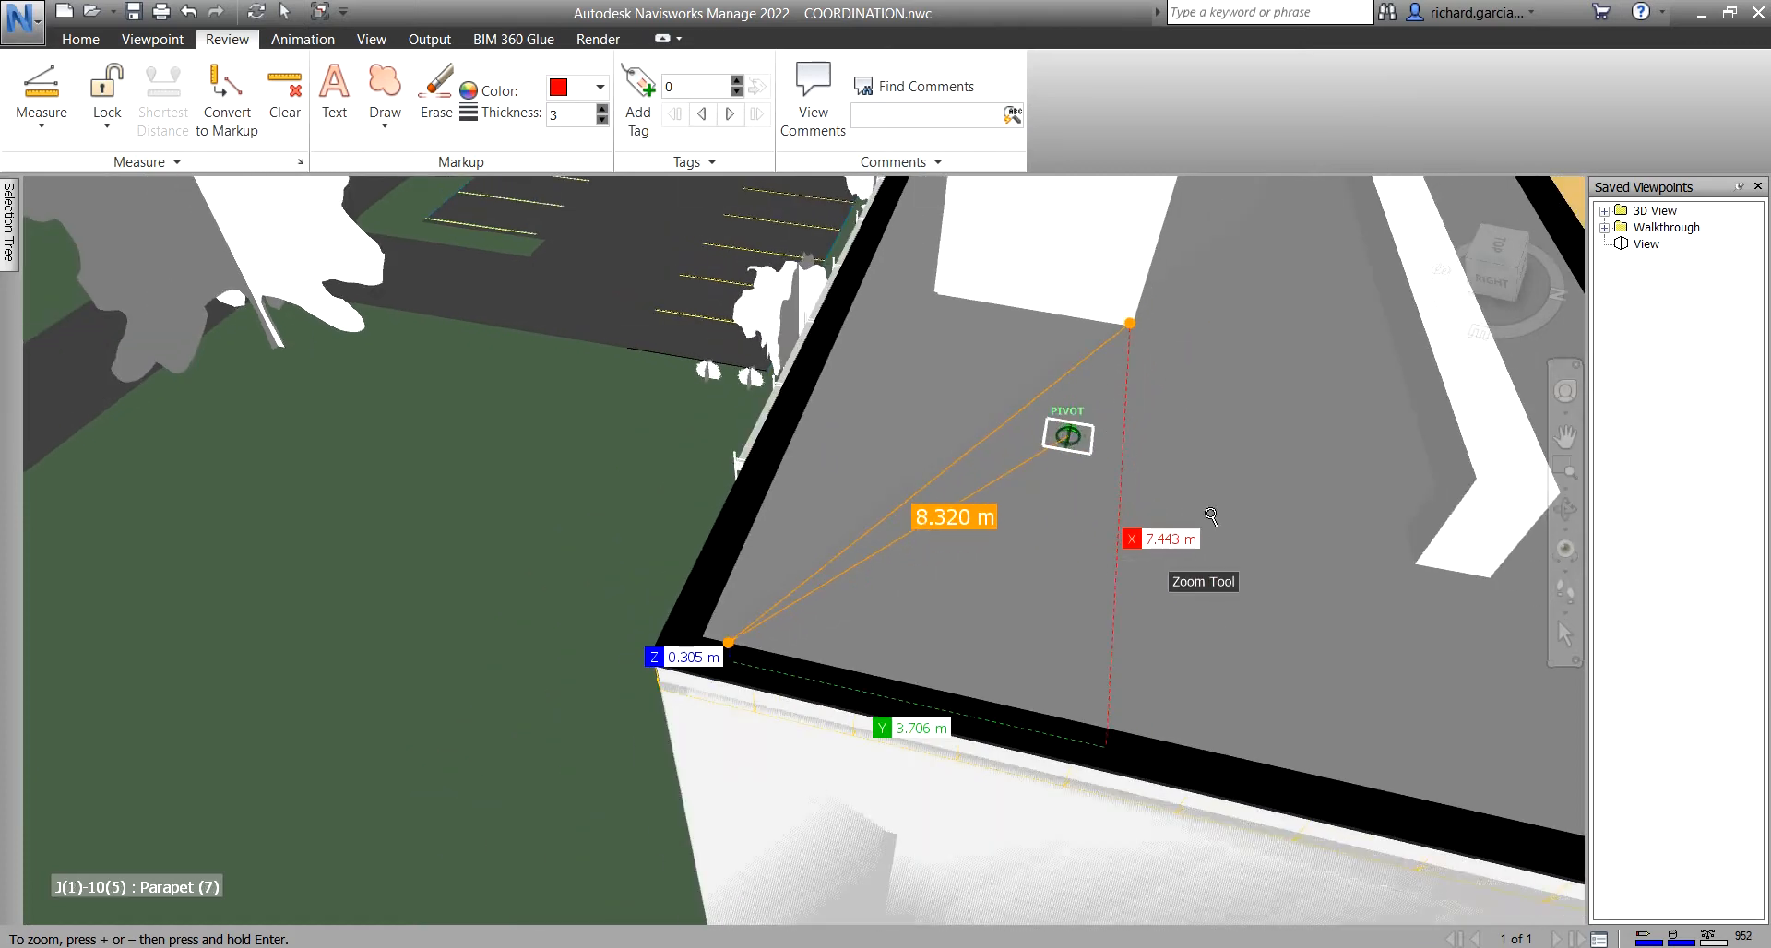
middle_click_drag(1202, 524, 1062, 383)
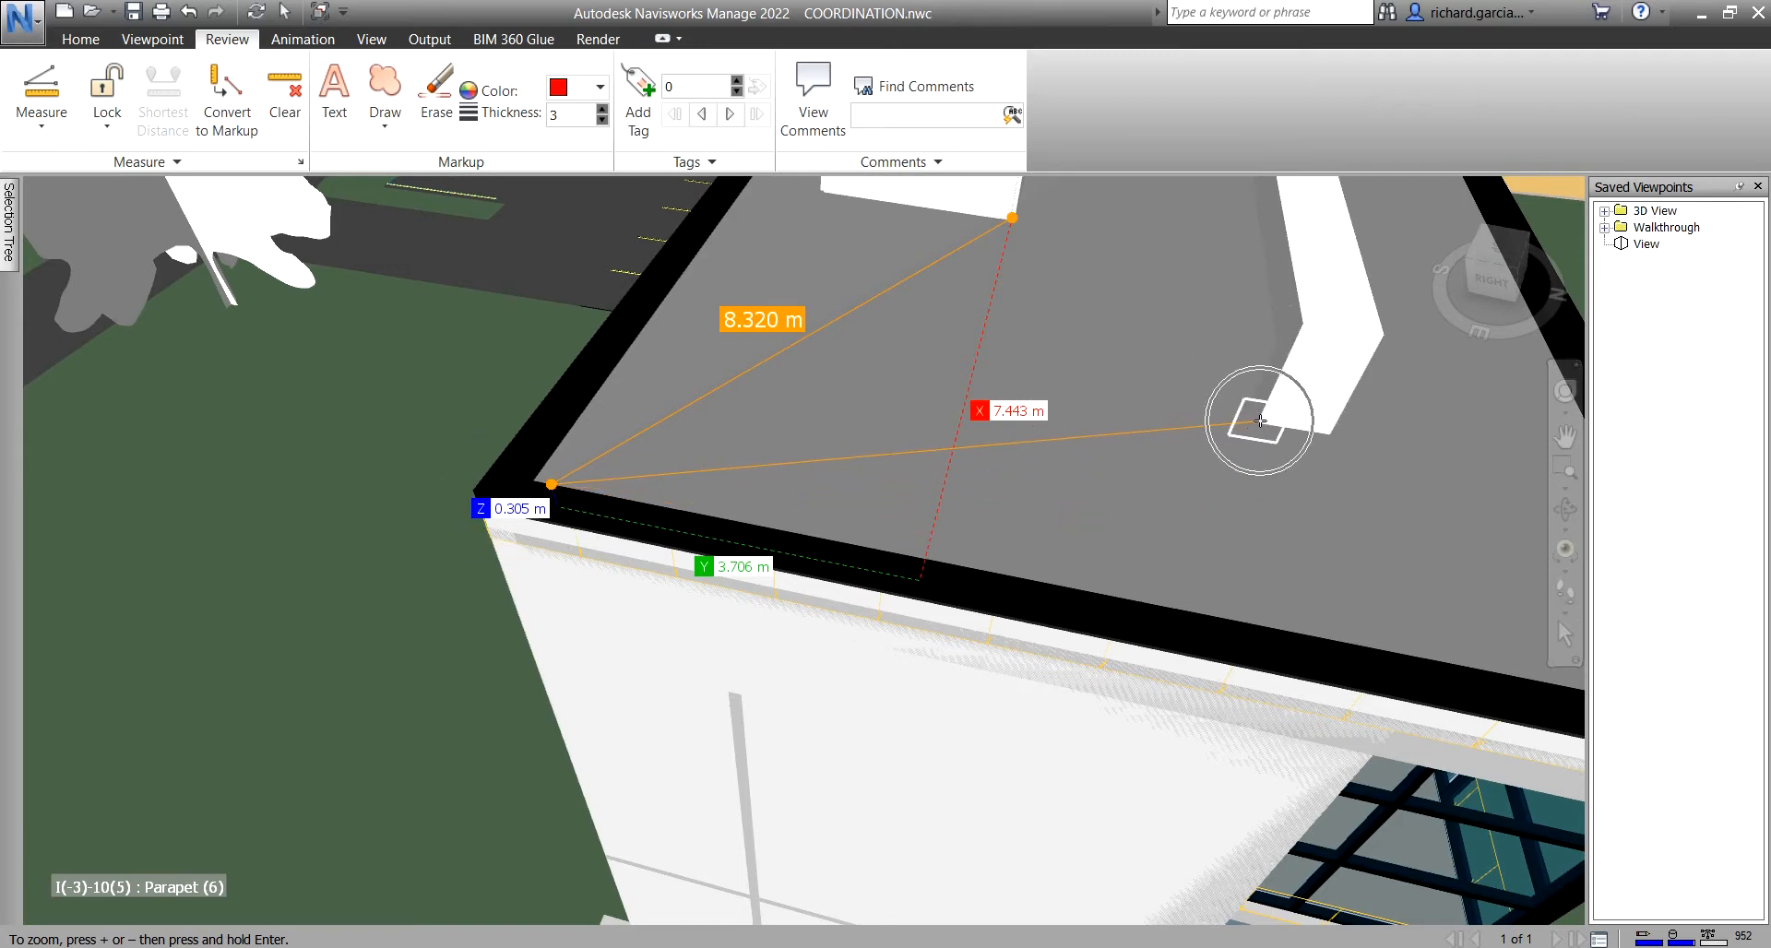
left_click(1260, 421)
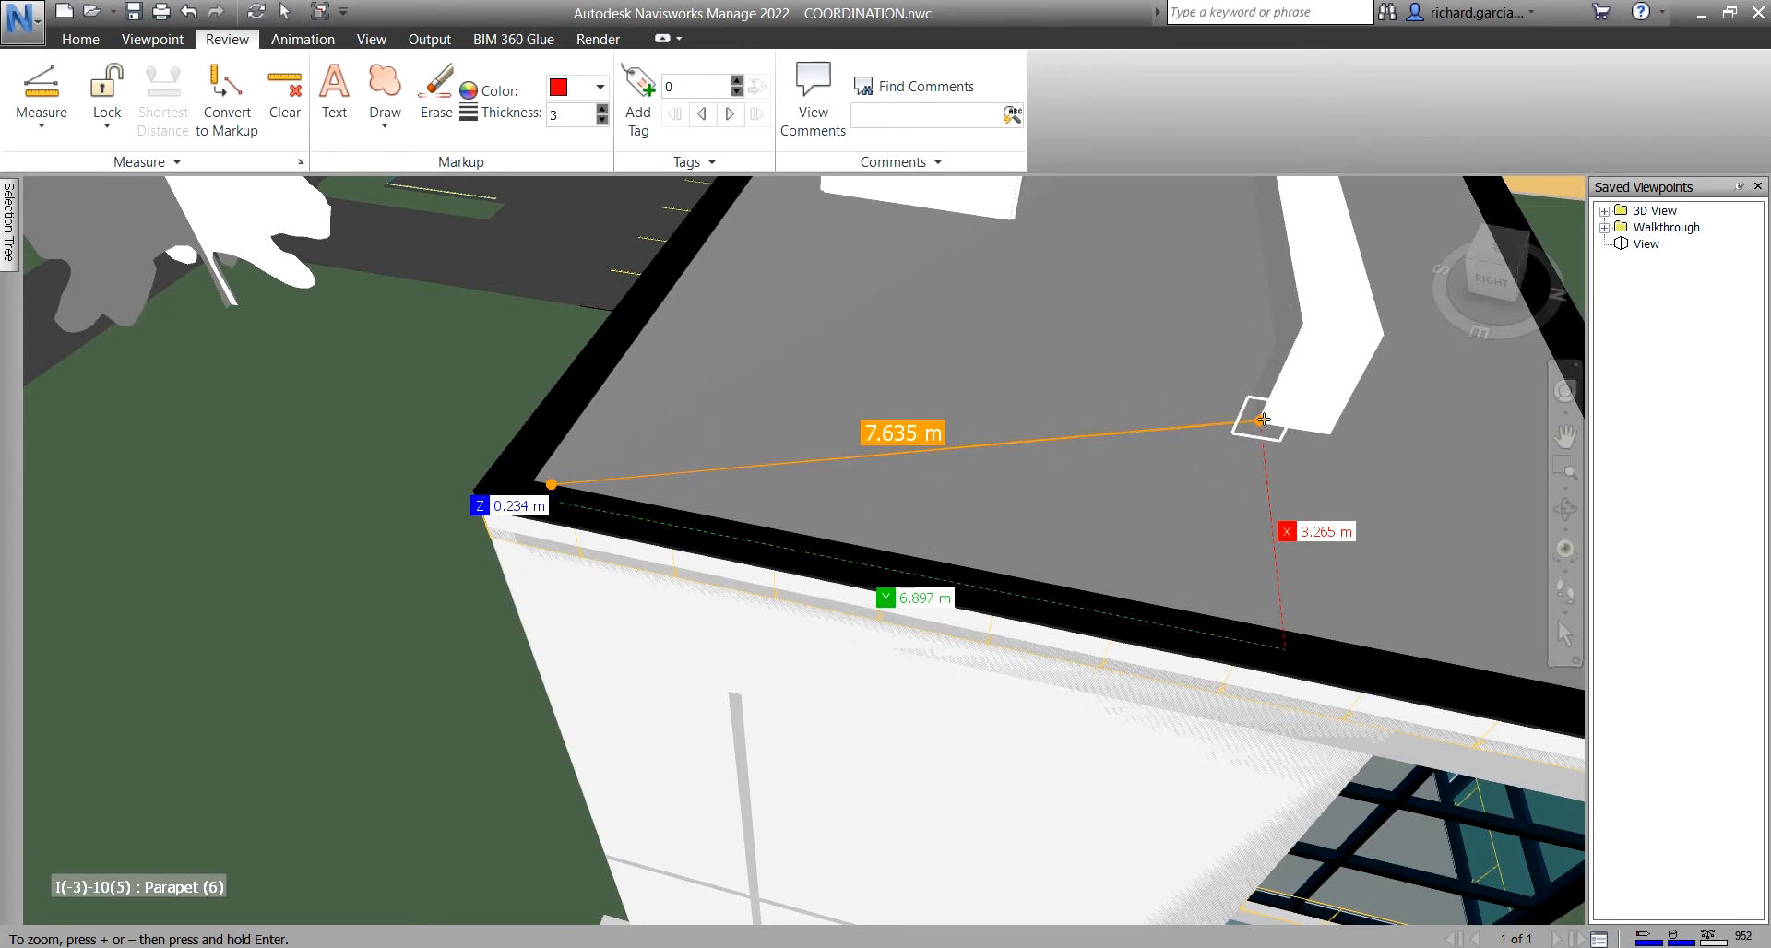
scroll(1106, 469, "down", 3)
middle_click_drag(1105, 470, 1306, 476, "shift")
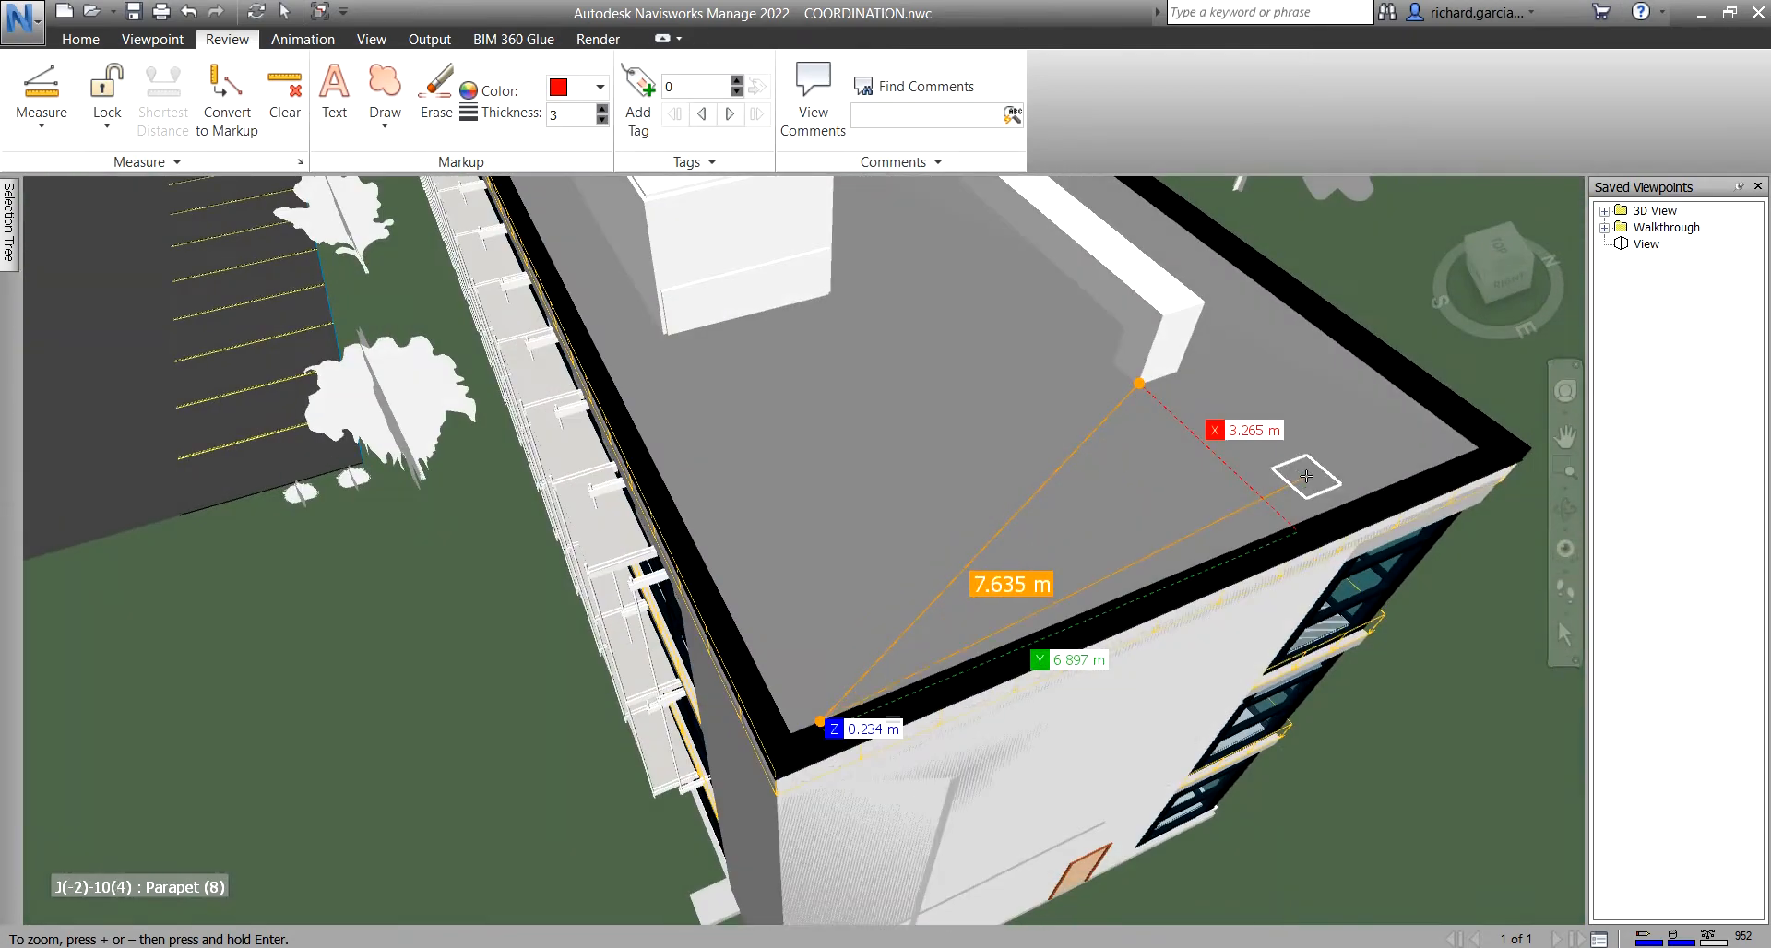
left_click(1478, 445)
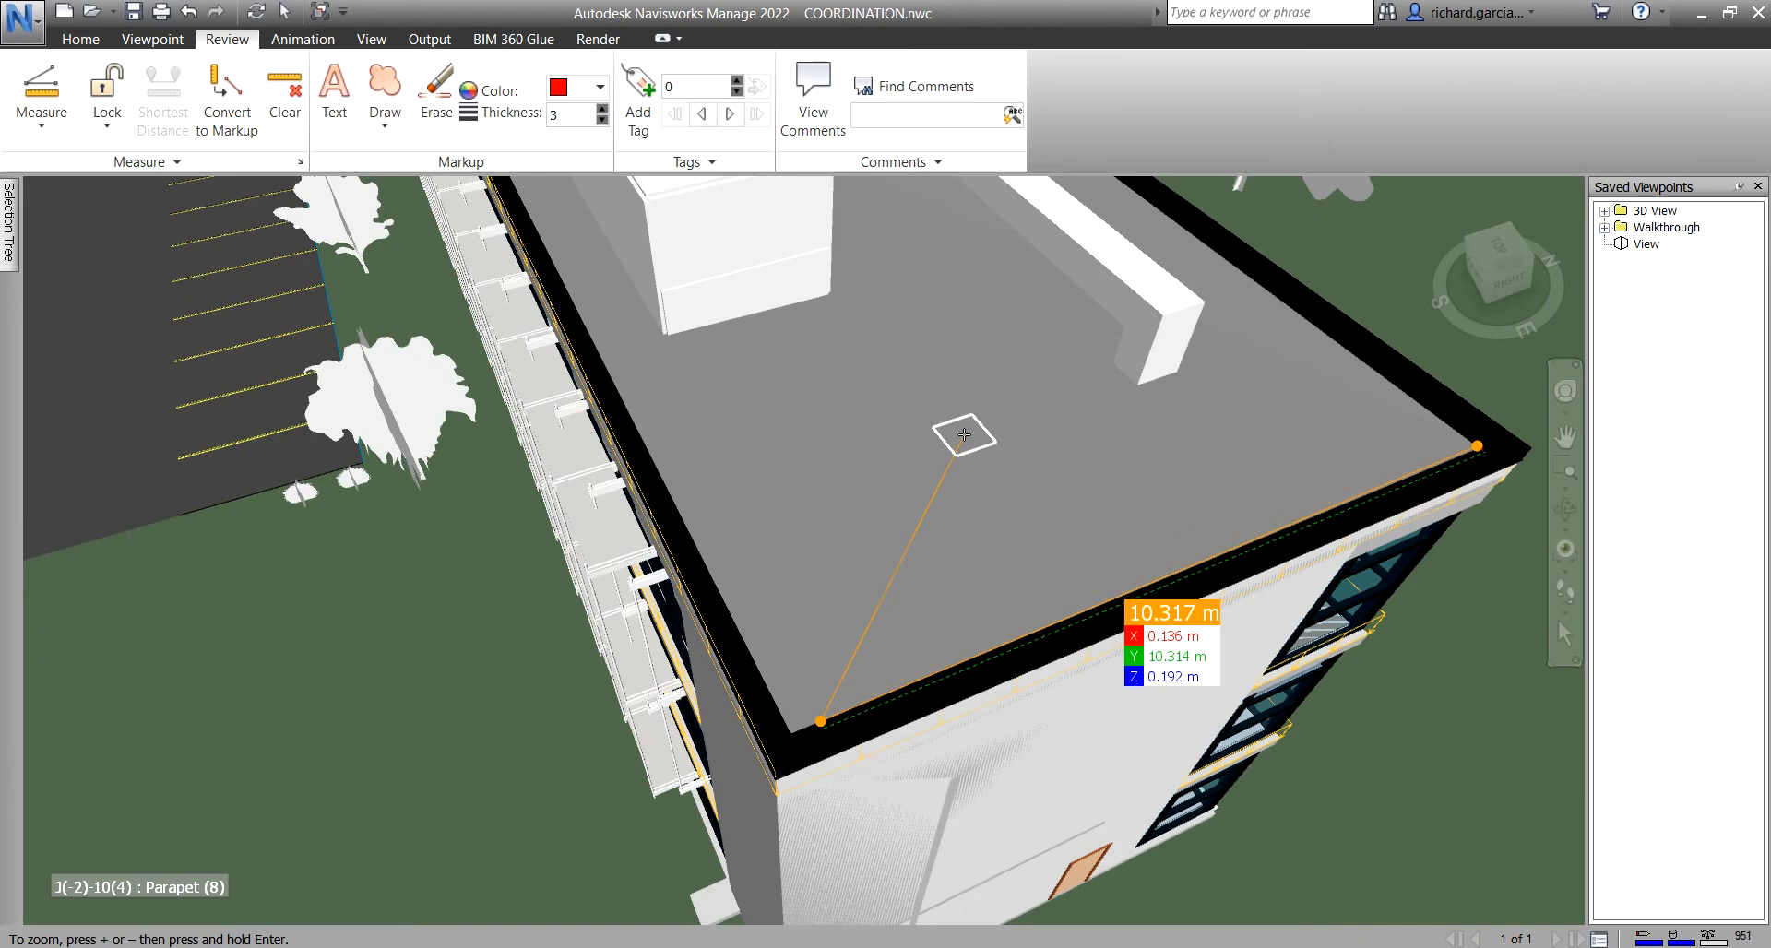
mouse_move(944, 483)
middle_mouse_down()
mouse_move(1016, 483)
mouse_move(965, 493)
middle_mouse_up()
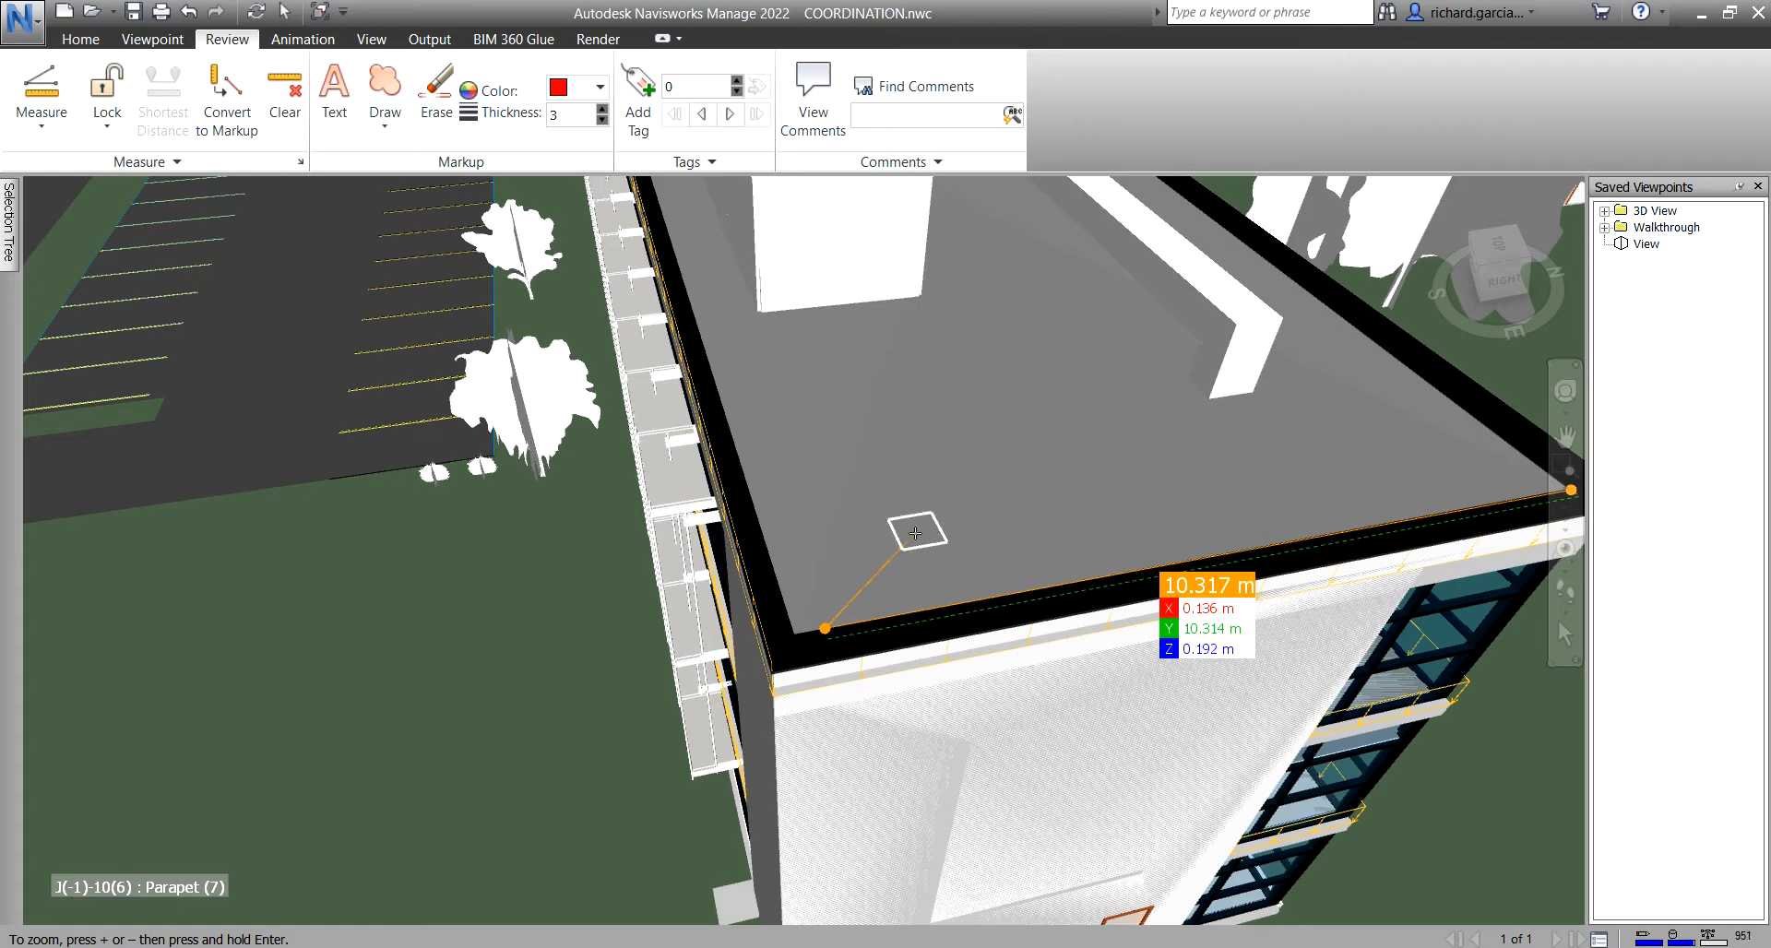
mouse_move(944, 503)
middle_mouse_down()
mouse_move(906, 657)
mouse_move(915, 693)
middle_mouse_up()
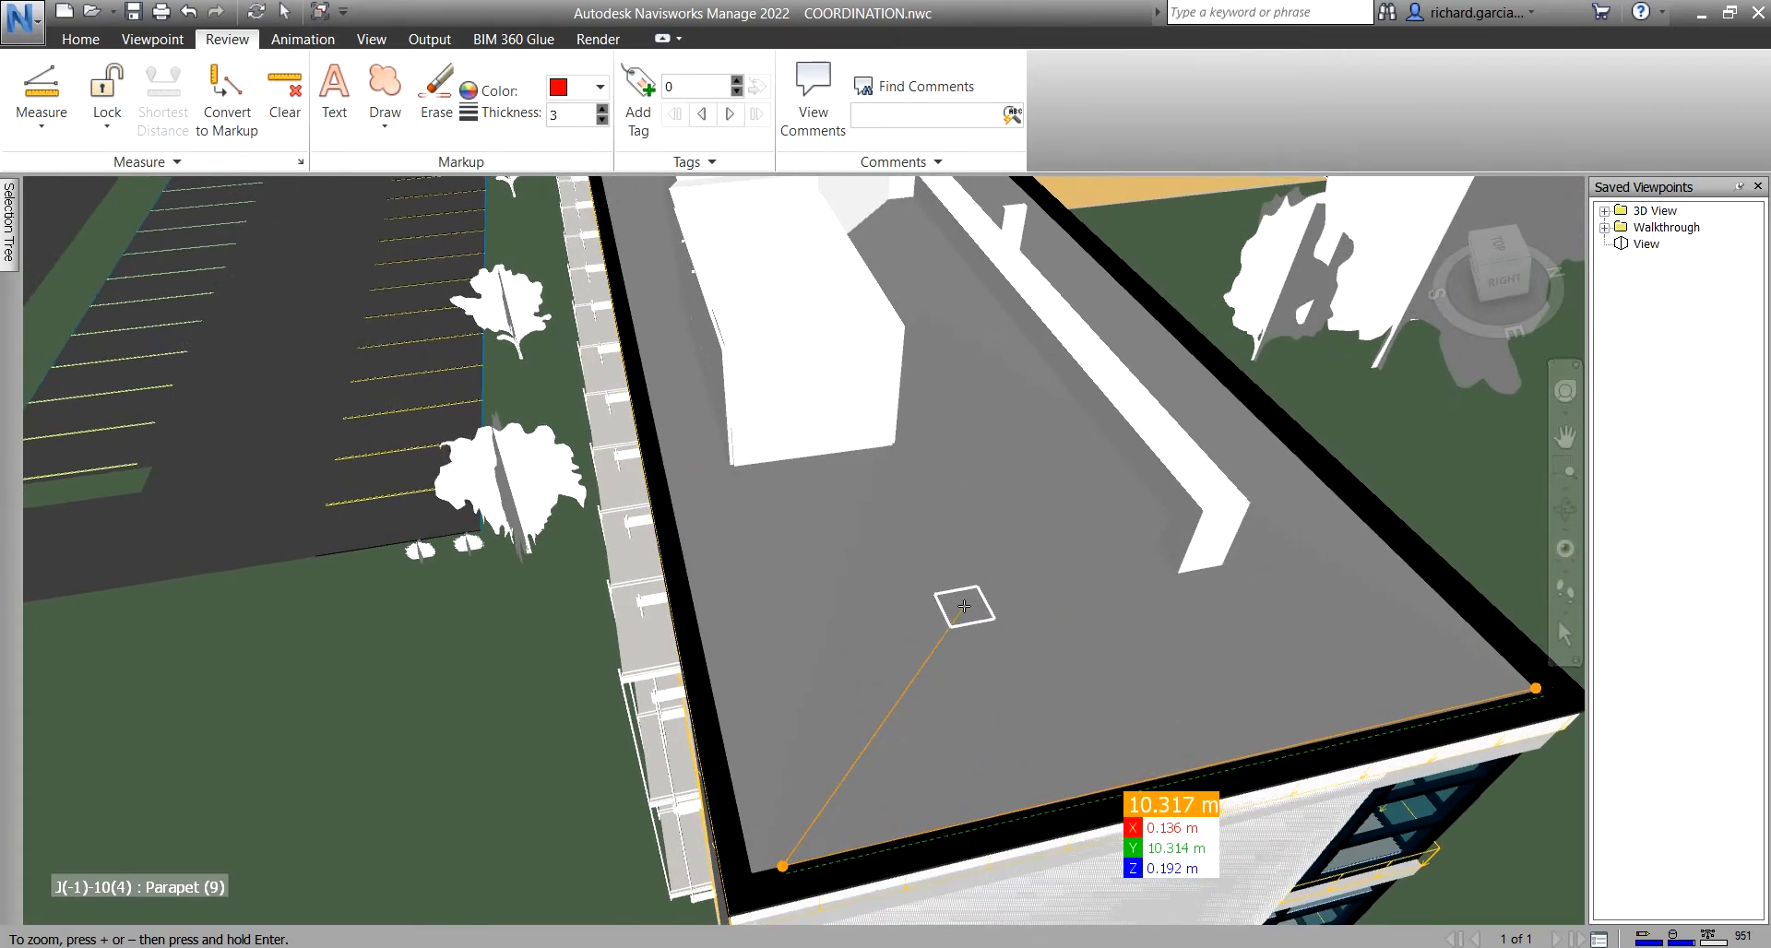
- Clear the existing roof measurement and orbit around to the roof parapet
left_click(285, 104)
middle_click_drag(1024, 521, 1121, 553, "shift")
middle_click_drag(872, 666, 1019, 521)
middle_click_drag(1414, 583, 1060, 517)
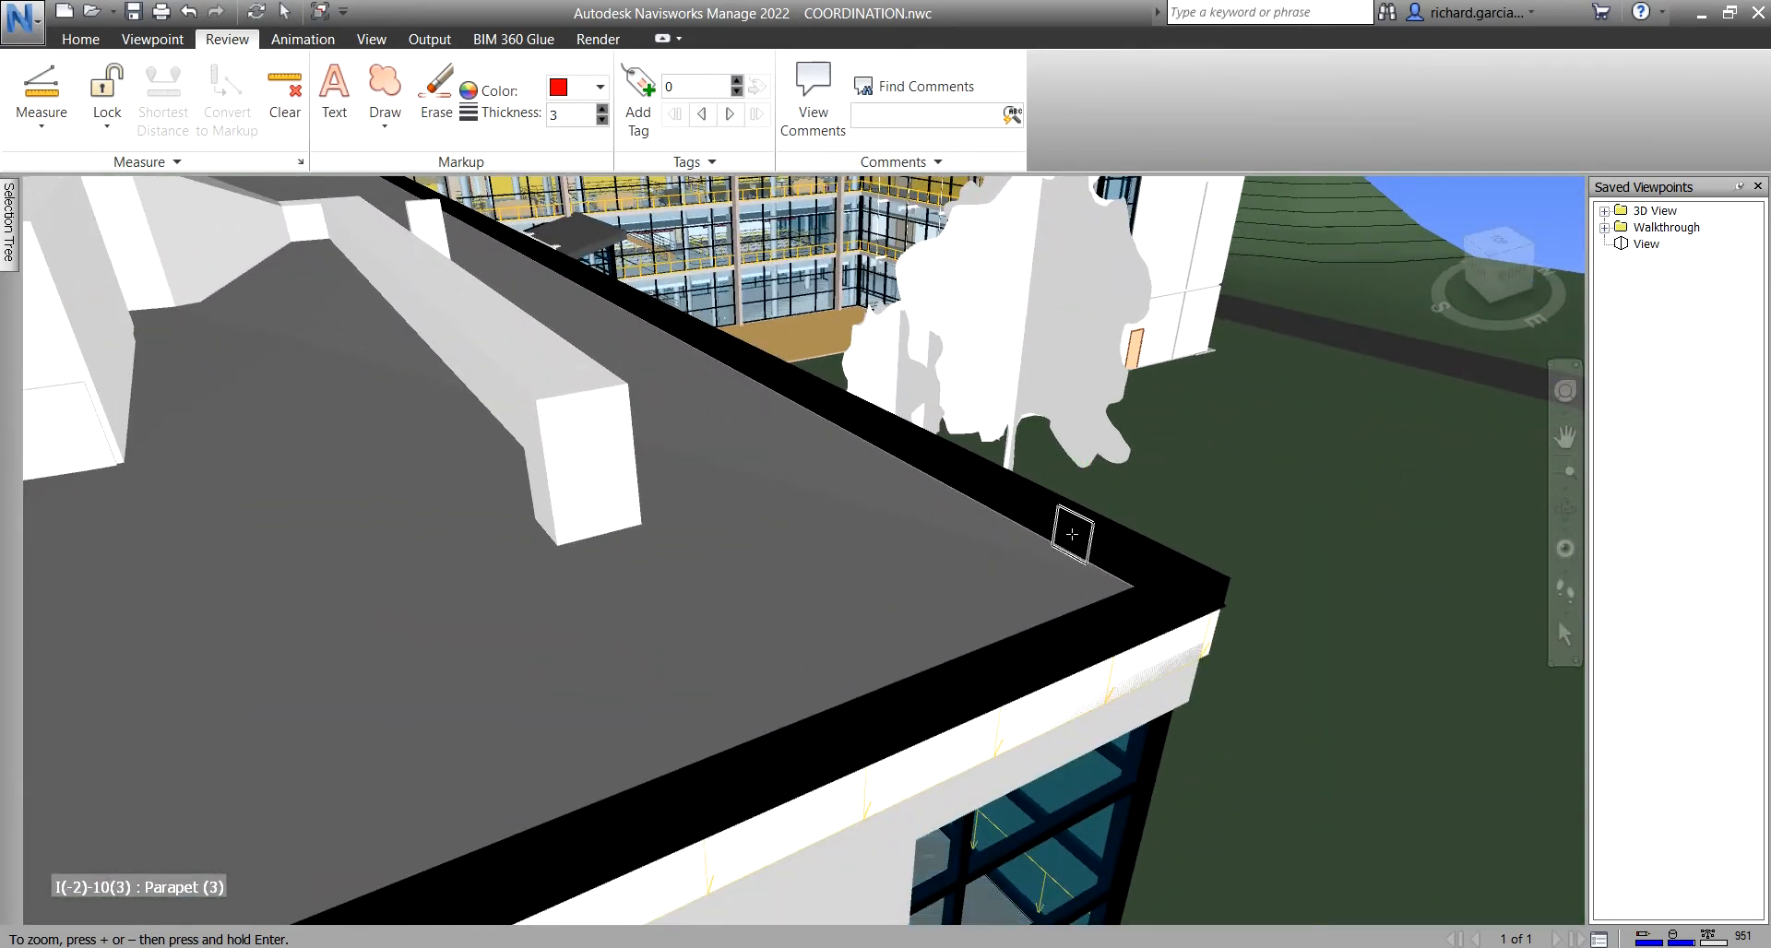
key("ctrl")
- Place a new measurement base point on the roof parapet corner
left_click(1072, 534)
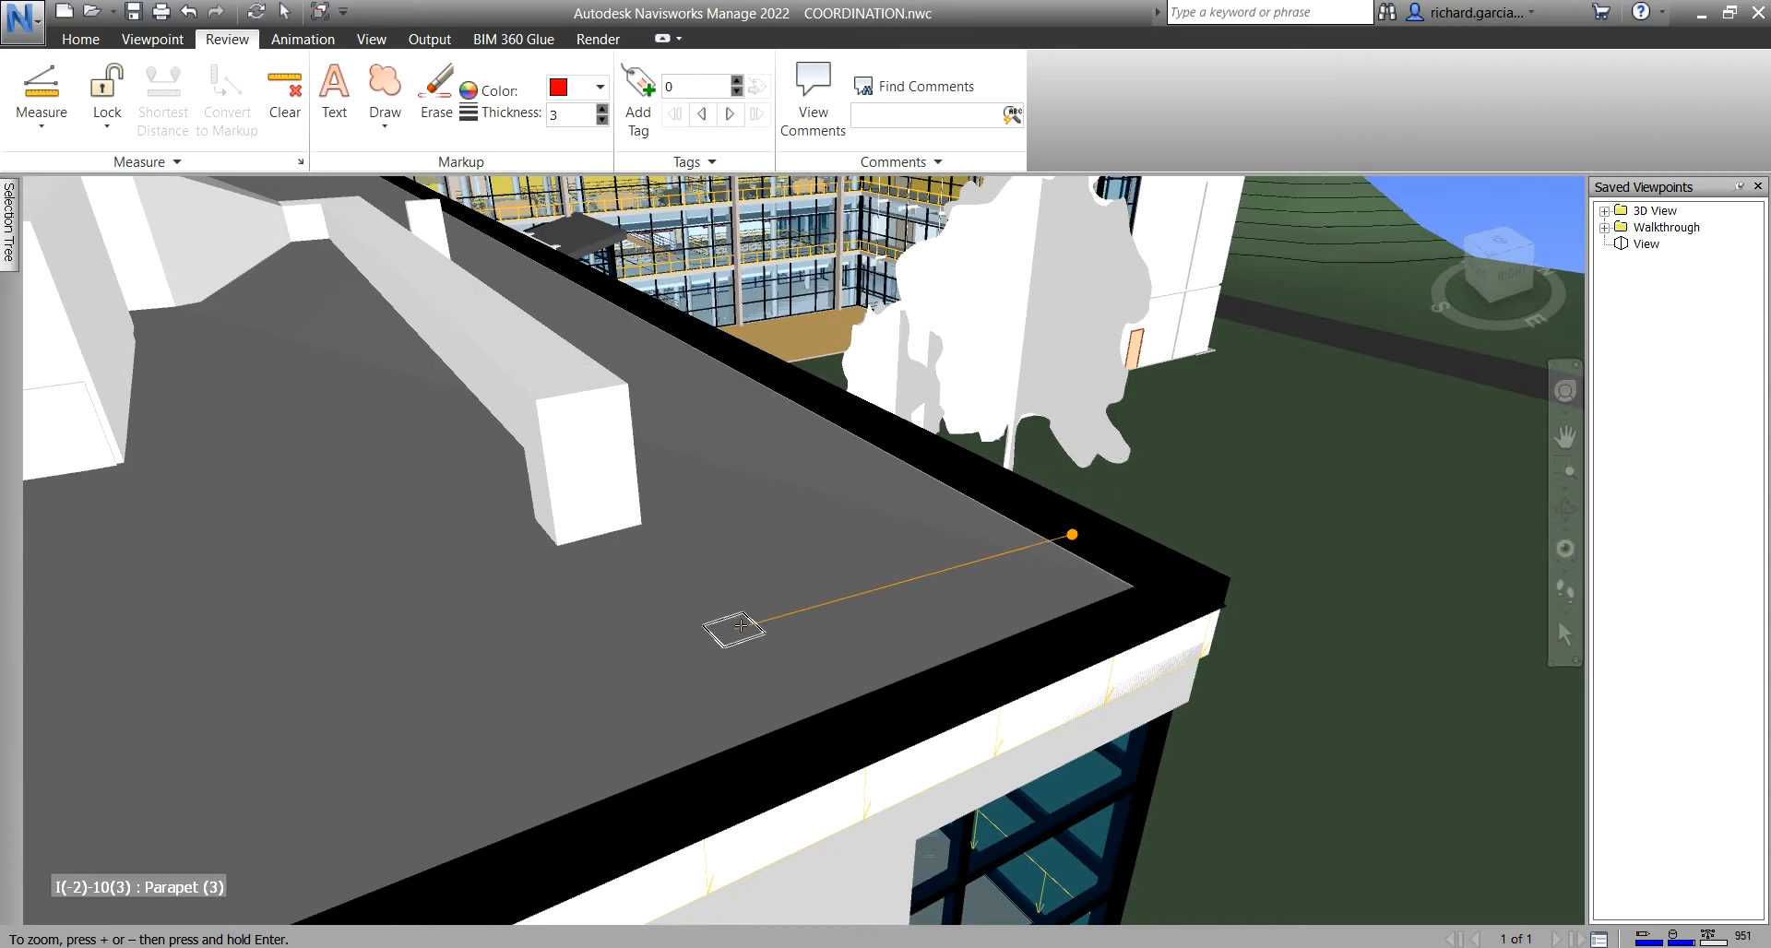
scroll(827, 602, "down", 1)
middle_click_drag(694, 639, 1103, 476)
scroll(947, 521, "down", 1)
scroll(947, 521, "down", 1)
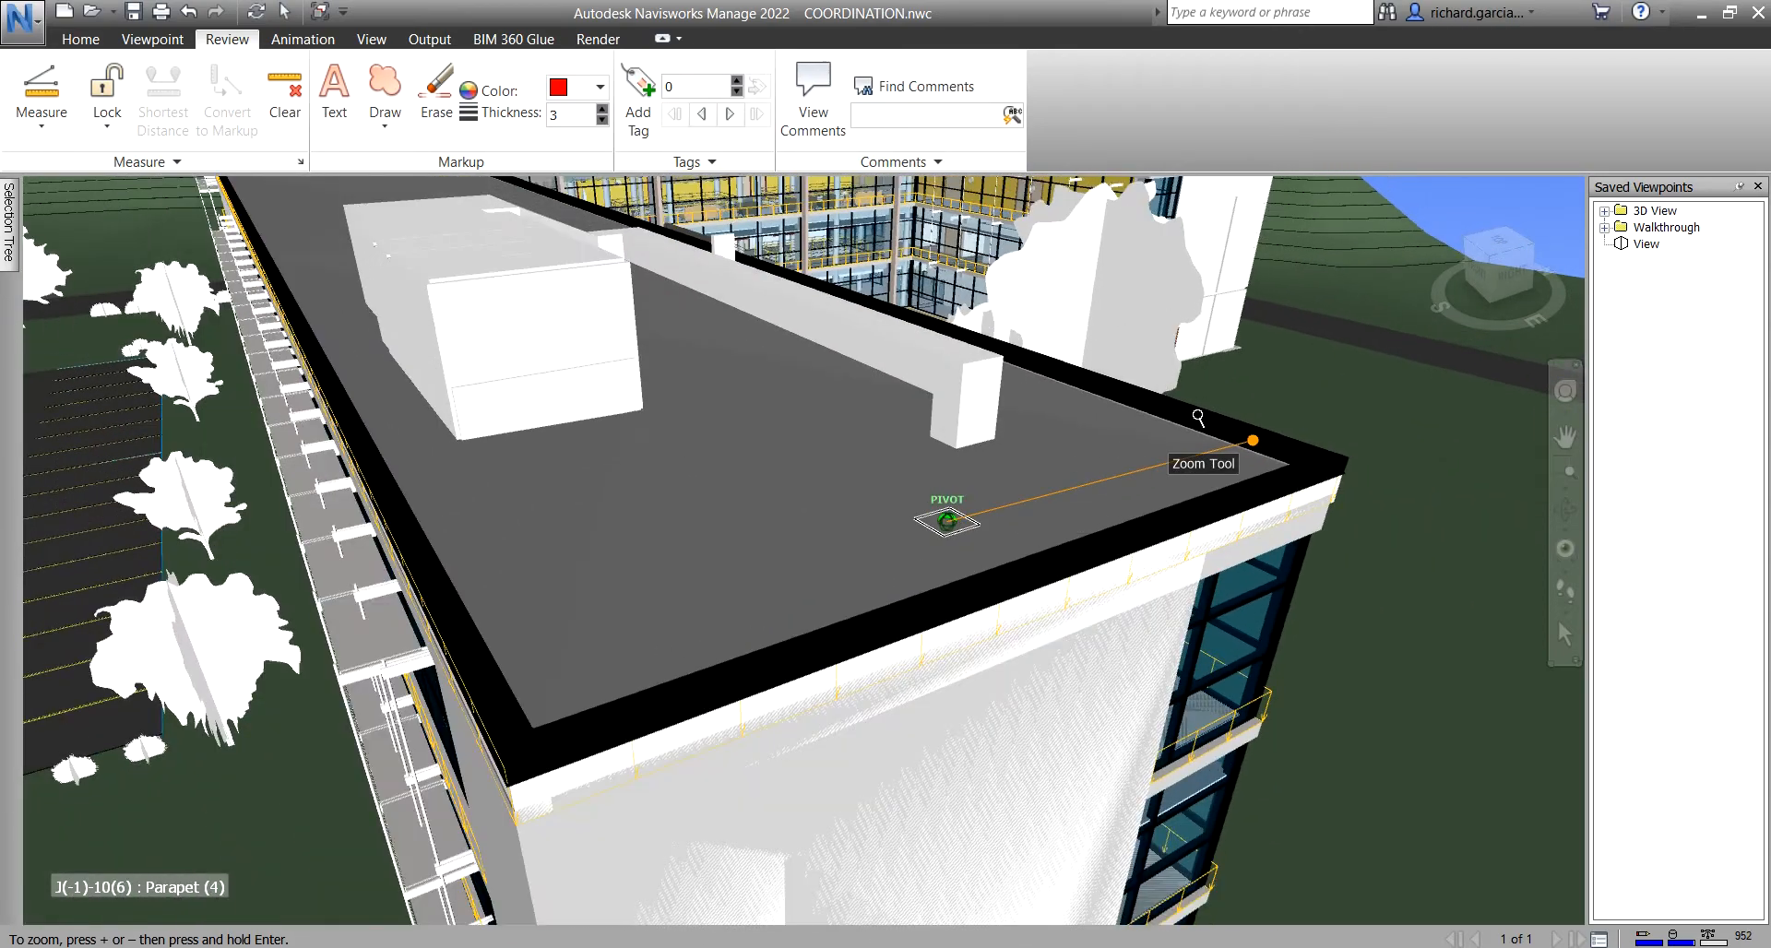
middle_click_drag(846, 526, 586, 463, "shift")
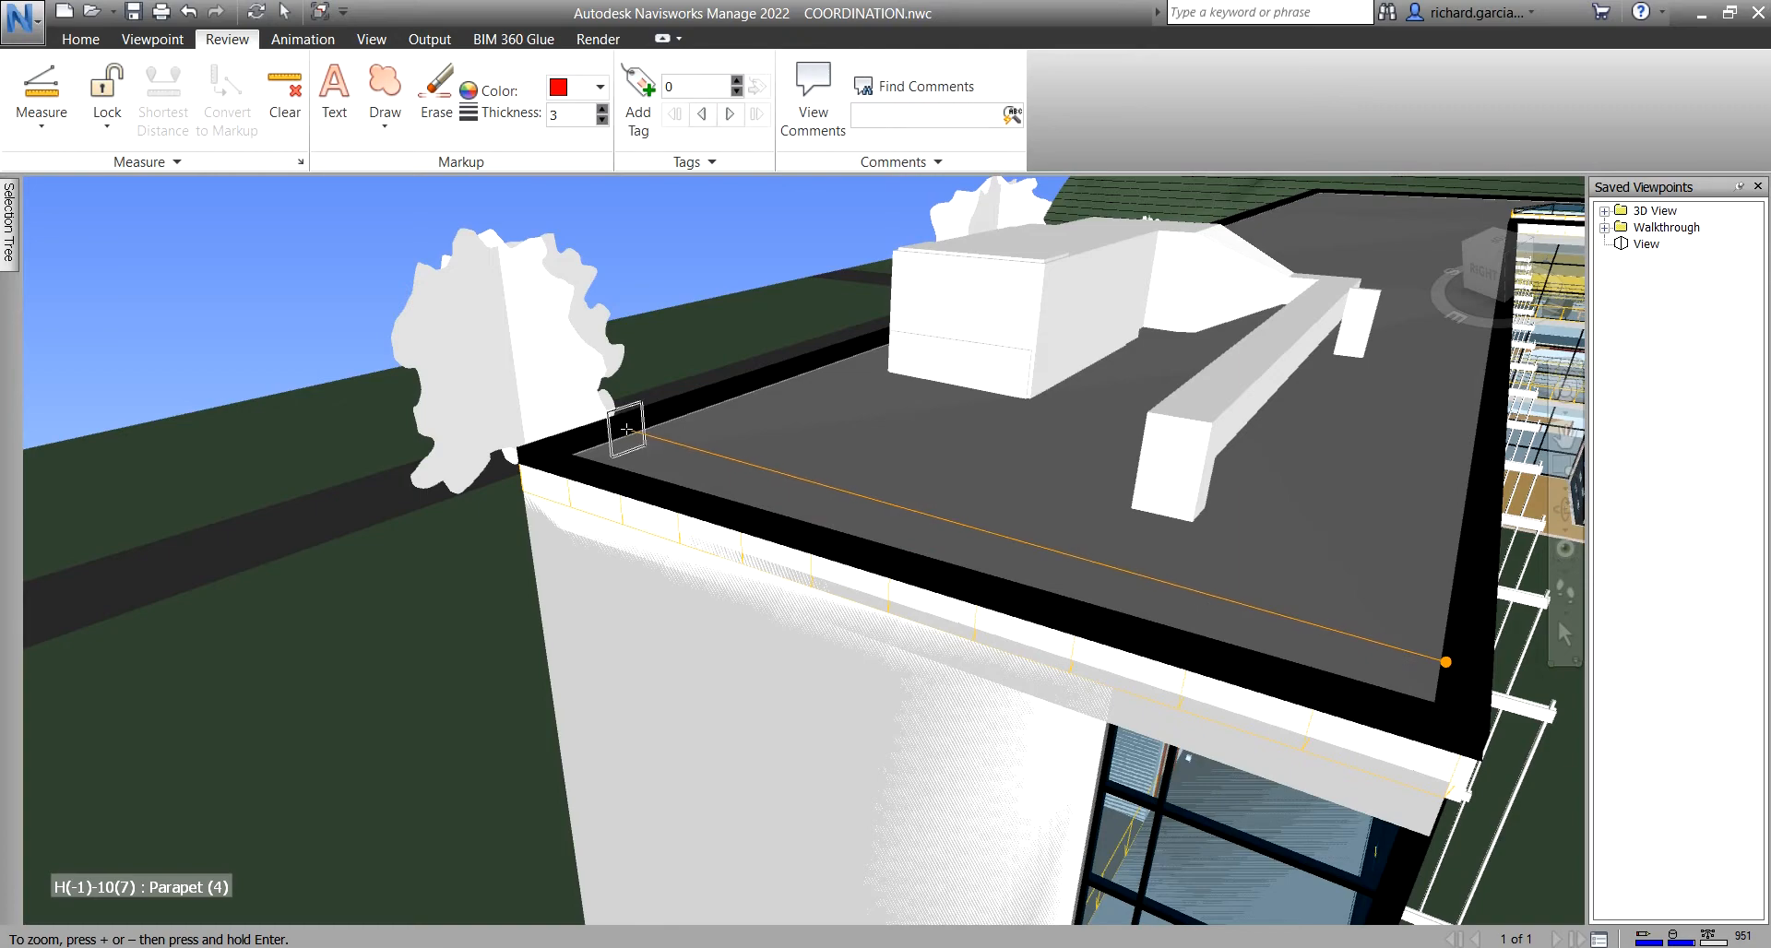
scroll(611, 428, "up", 3)
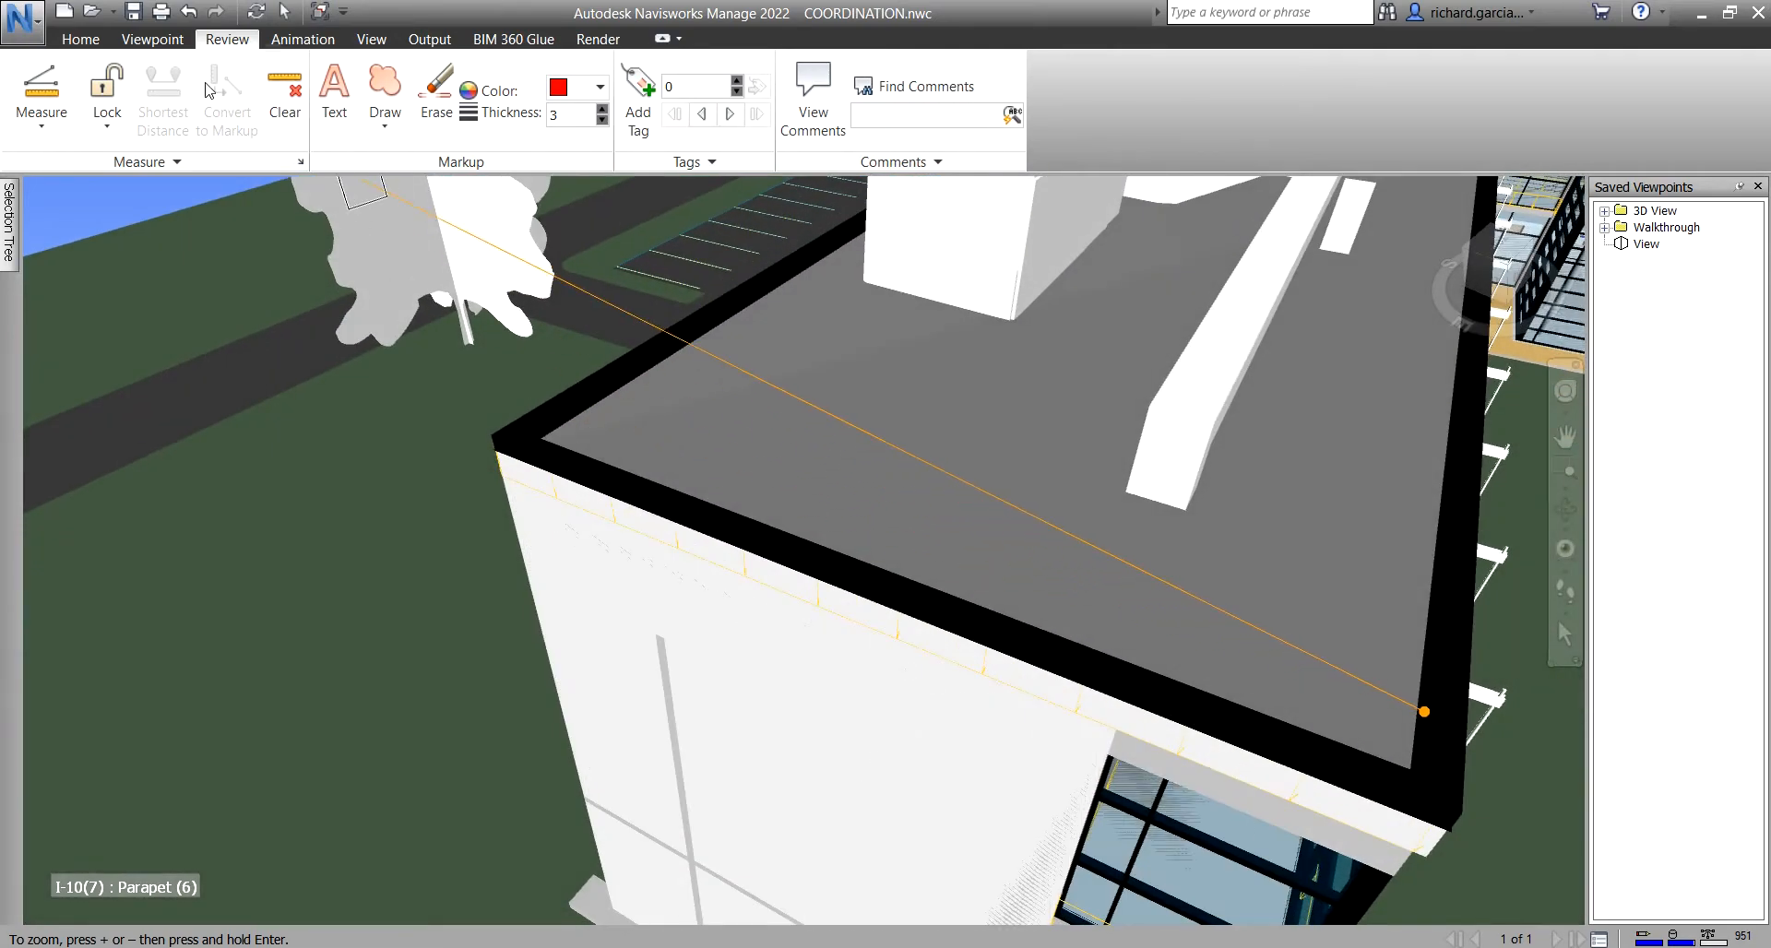
- Lock the measurement to the X axis, then change the lock to the Y axis
left_click(108, 129)
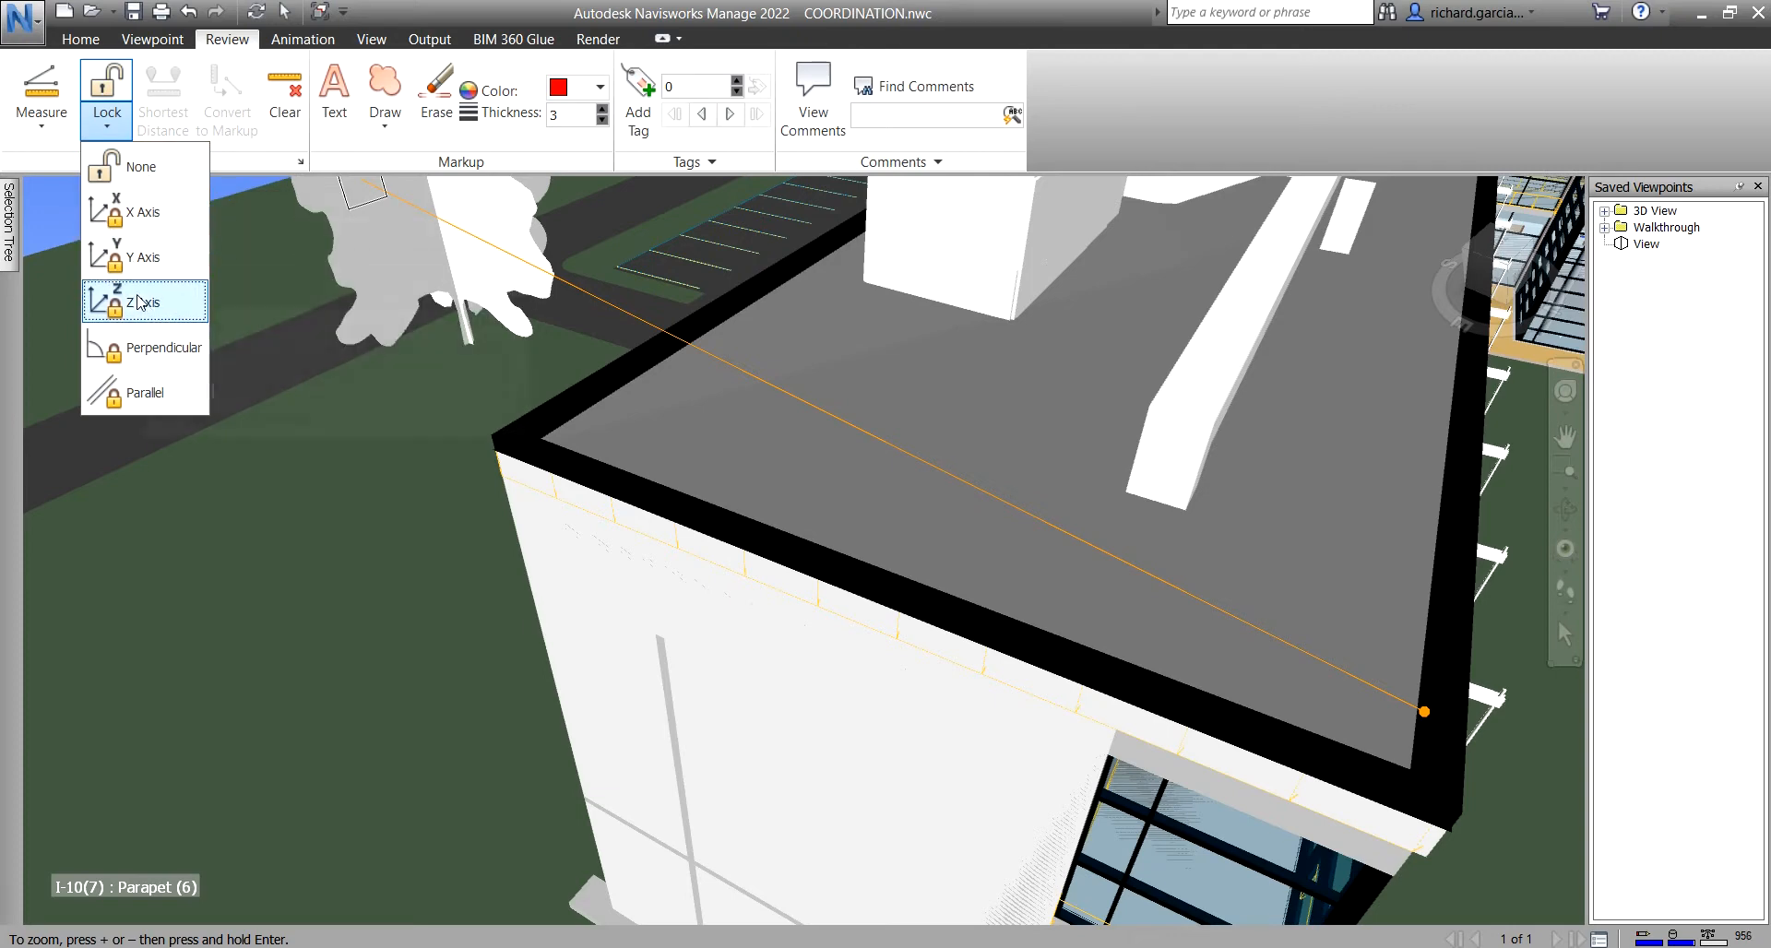
left_click(146, 213)
scroll(819, 434, "up", 2)
scroll(1067, 490, "up", 2)
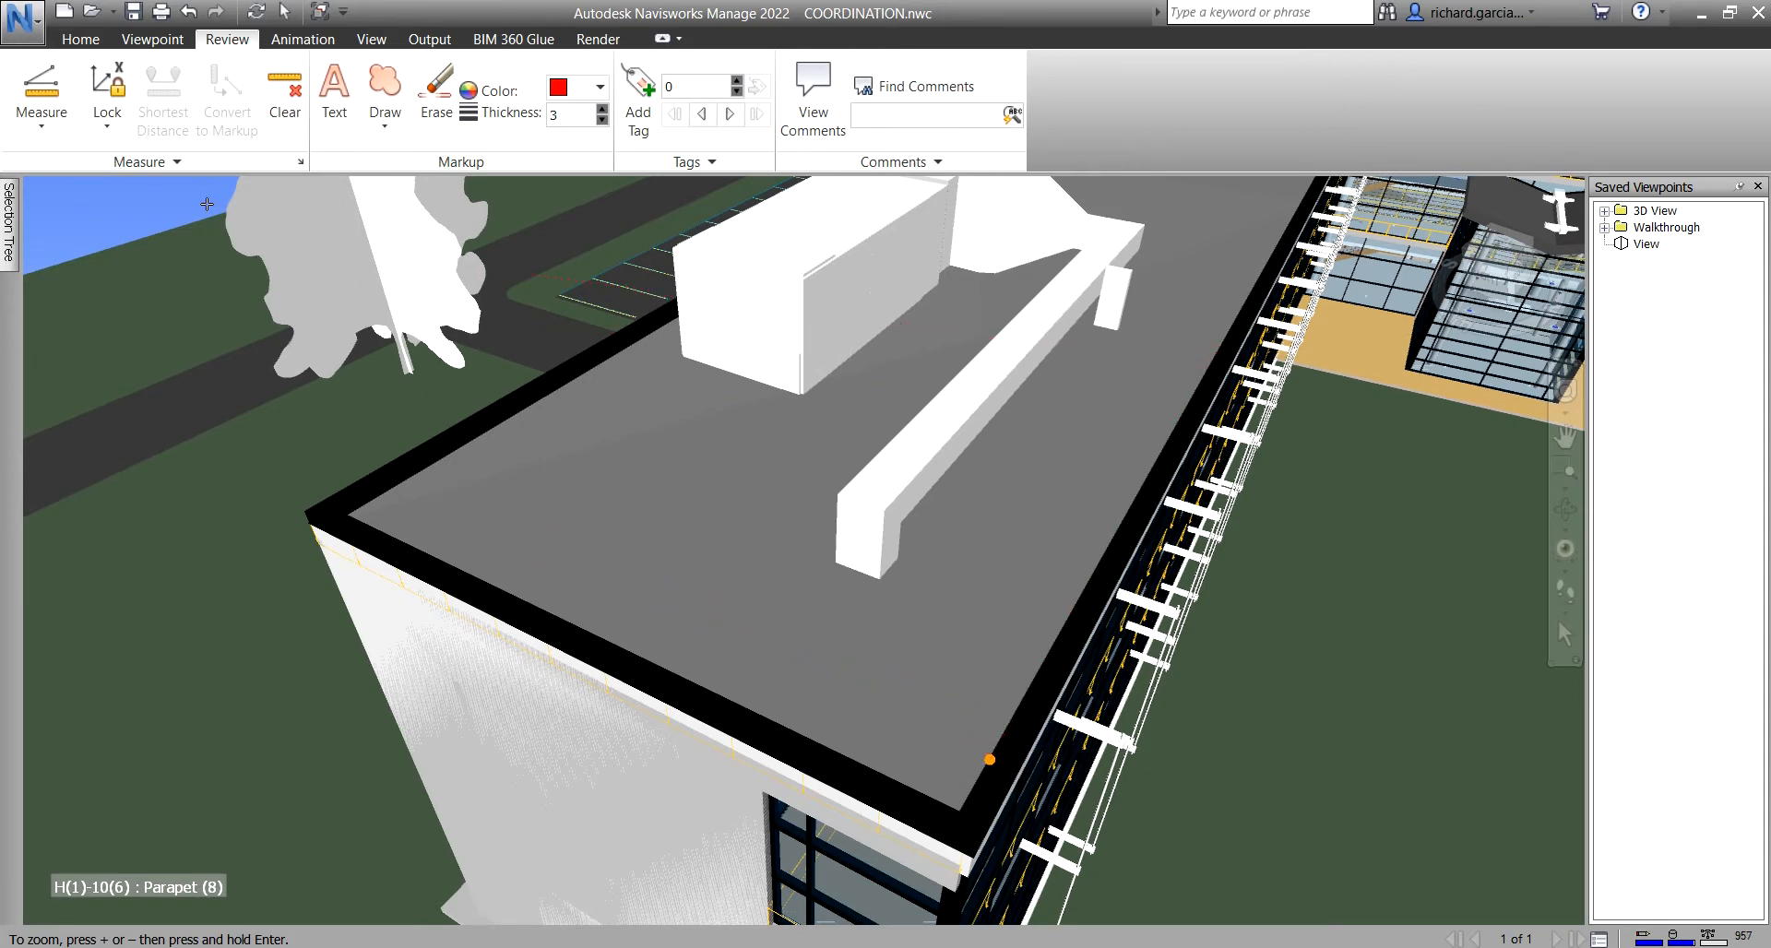
left_click(107, 125)
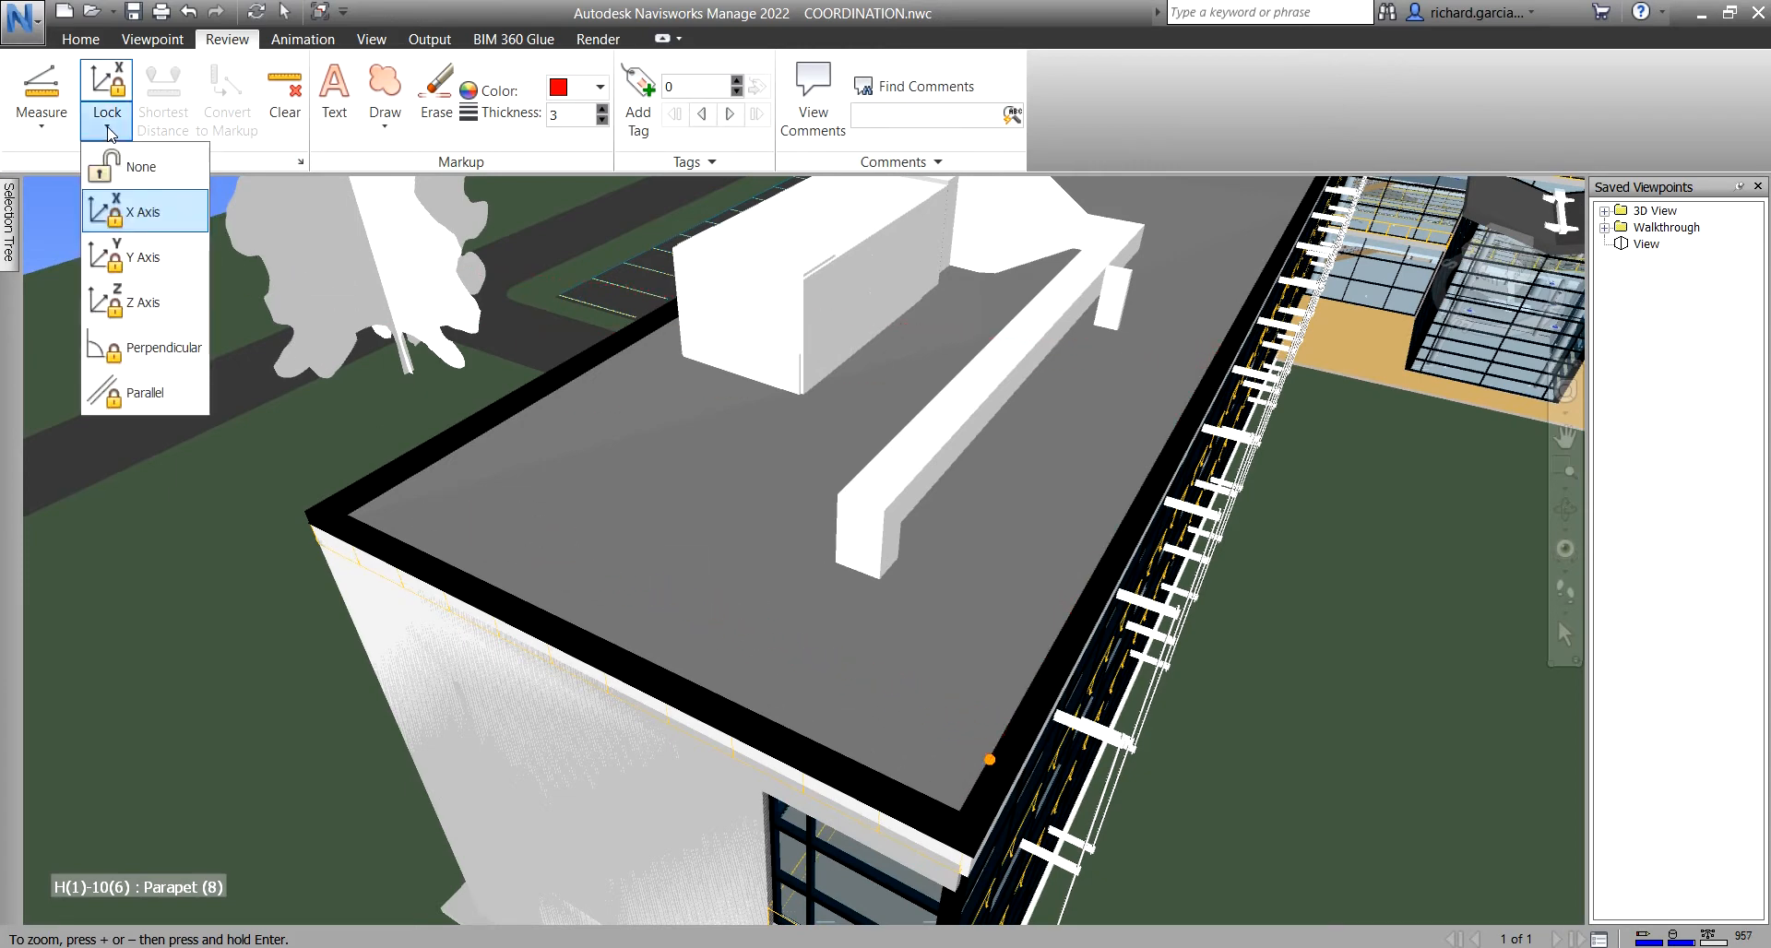
left_click(157, 263)
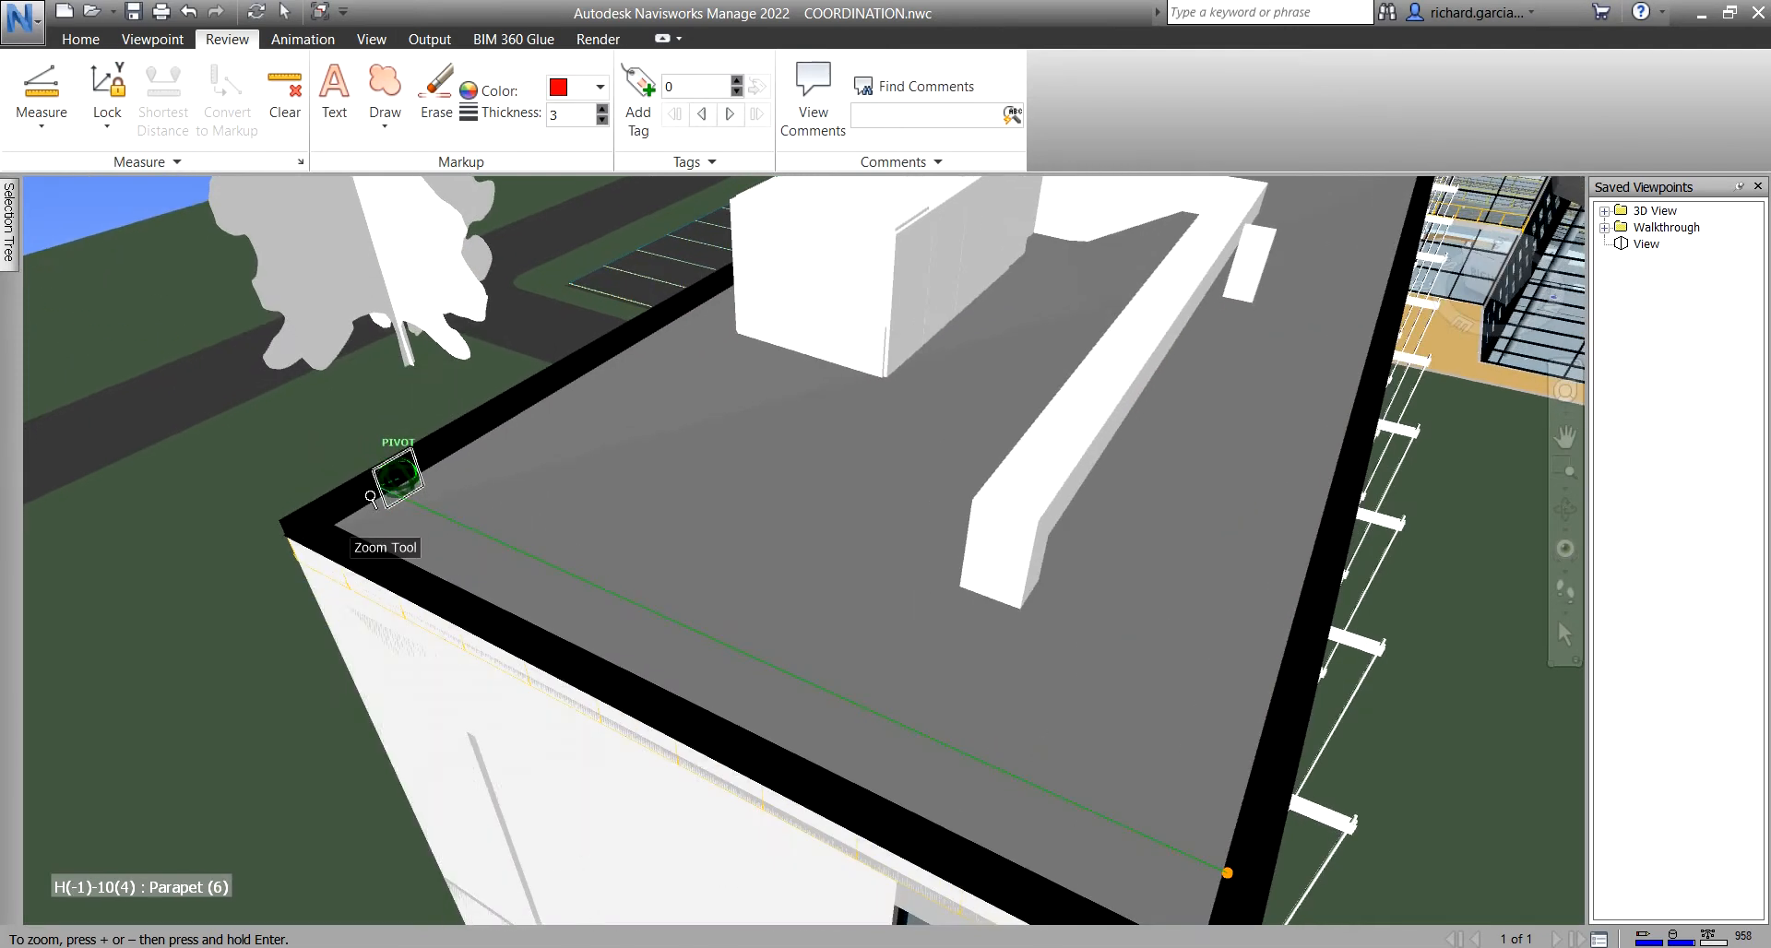
- Finish the Y-locked measurement at the far parapet corner, reading 10.684 m
scroll(383, 486, "up", 3)
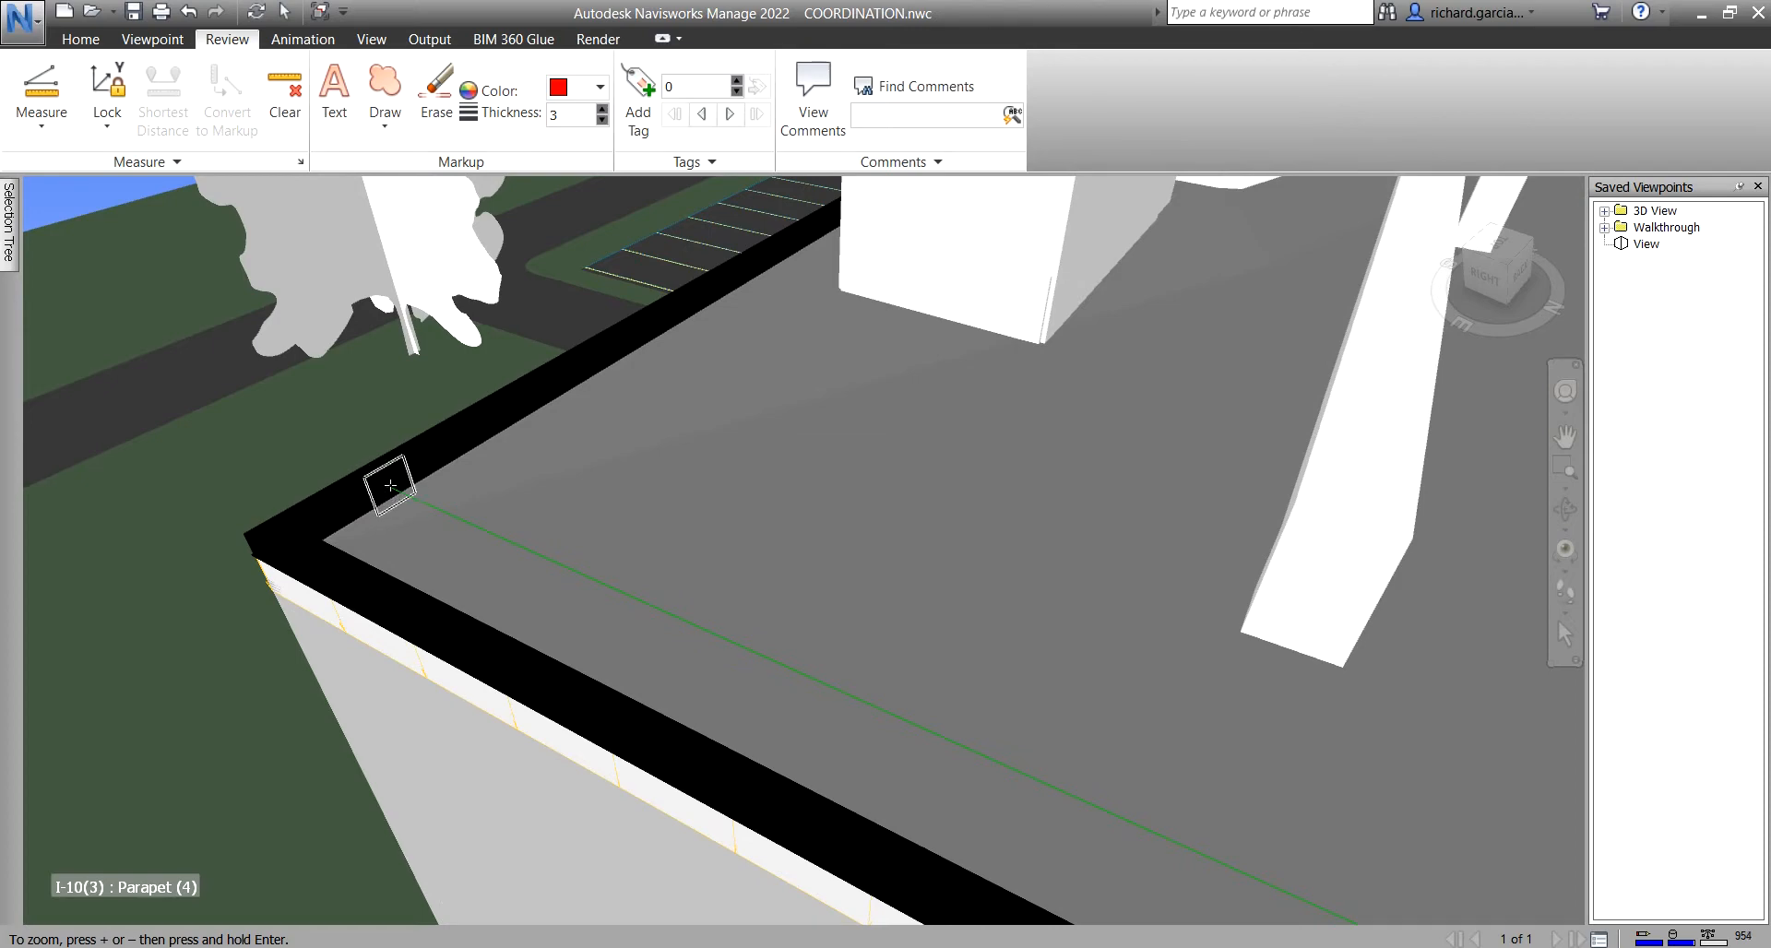
left_click(390, 486)
scroll(554, 388, "down", 2)
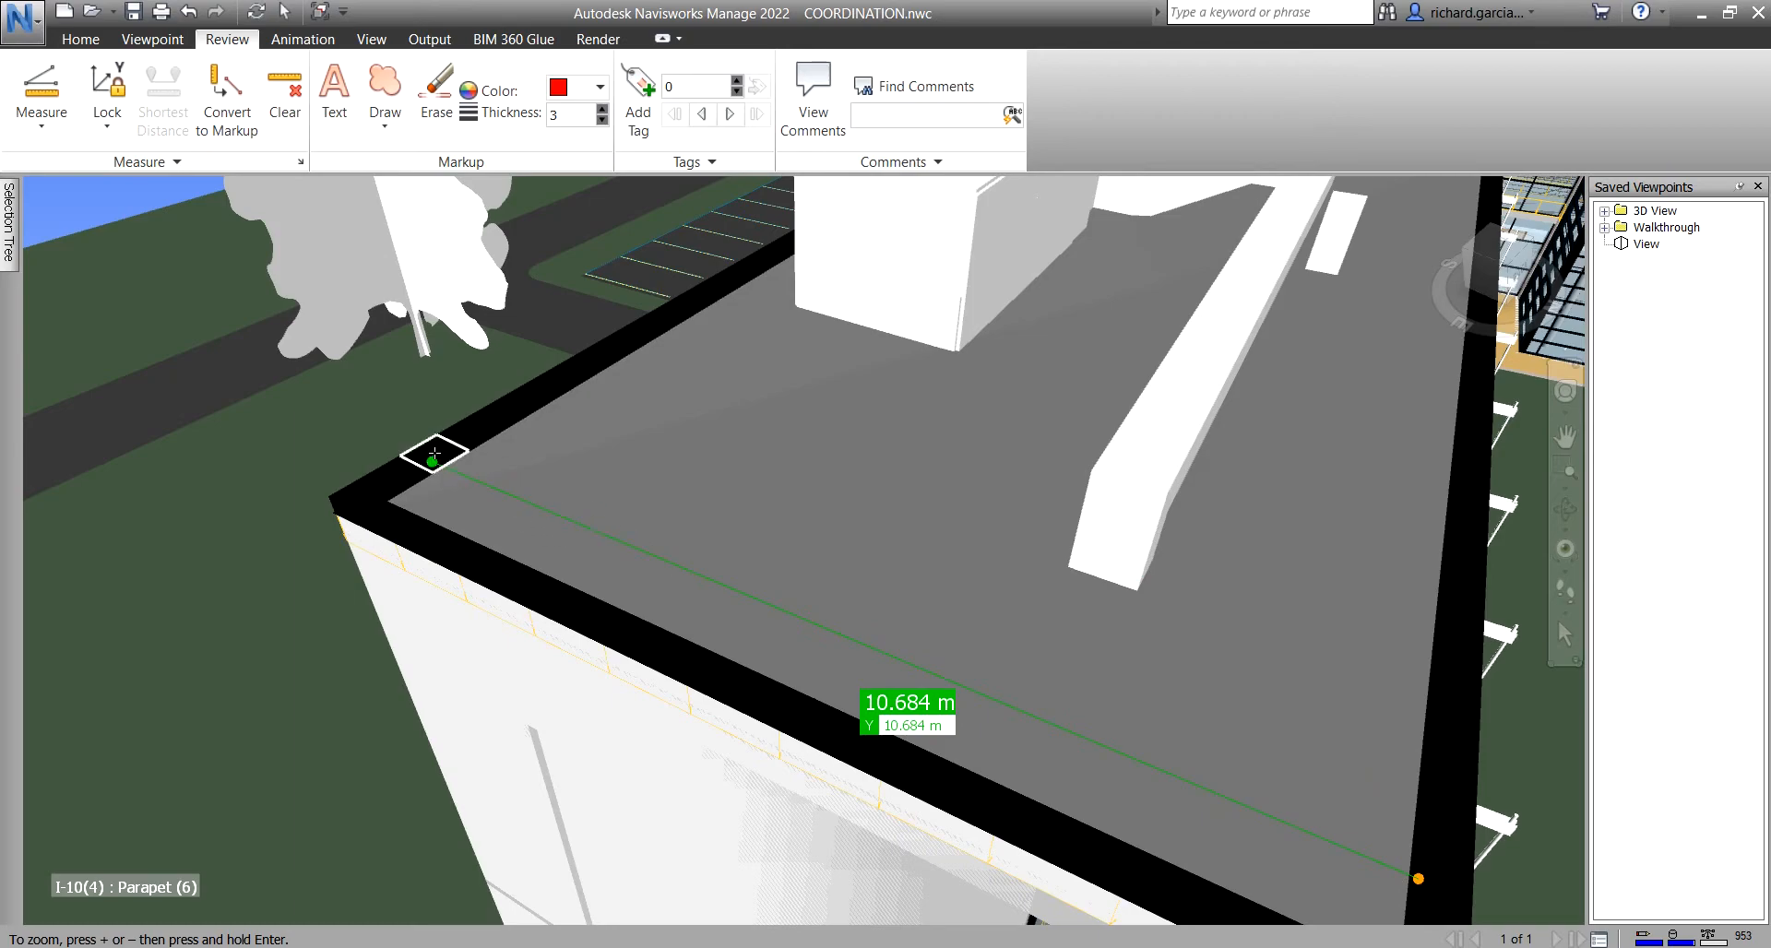
scroll(1248, 592, "down", 3)
middle_click_drag(1342, 628, 1074, 561)
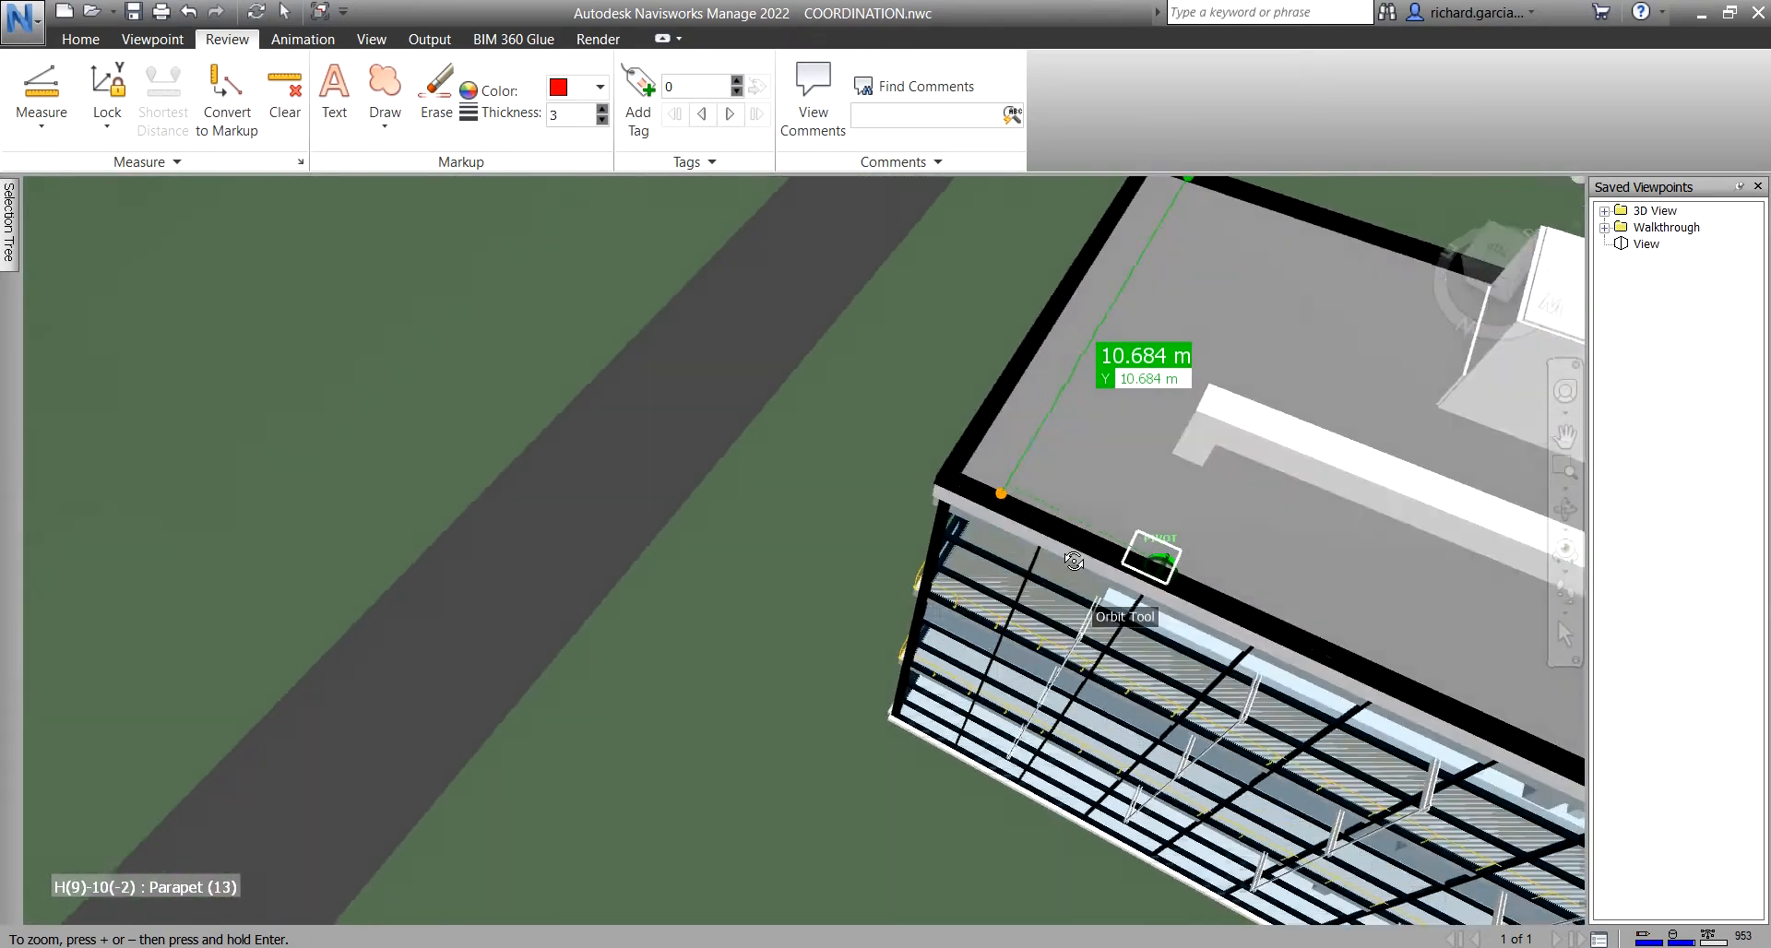
left_click_drag(1074, 561, 1006, 479, "shift")
scroll(996, 419, "up", 5)
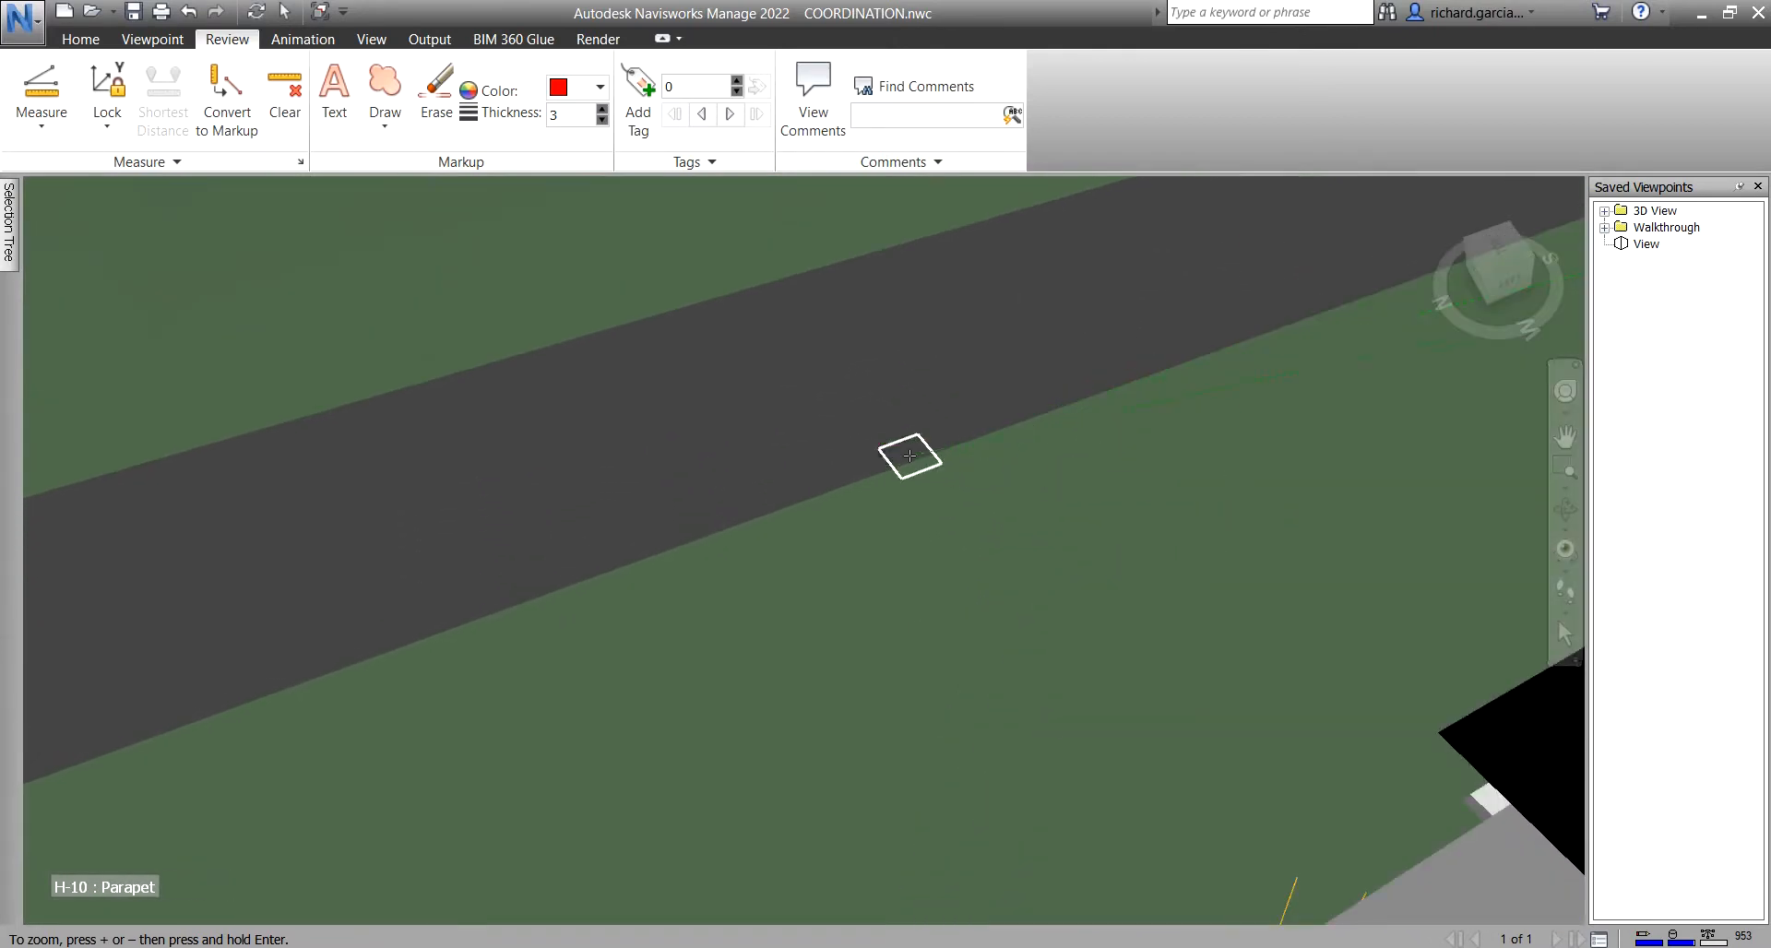
scroll(909, 455, "down", 3)
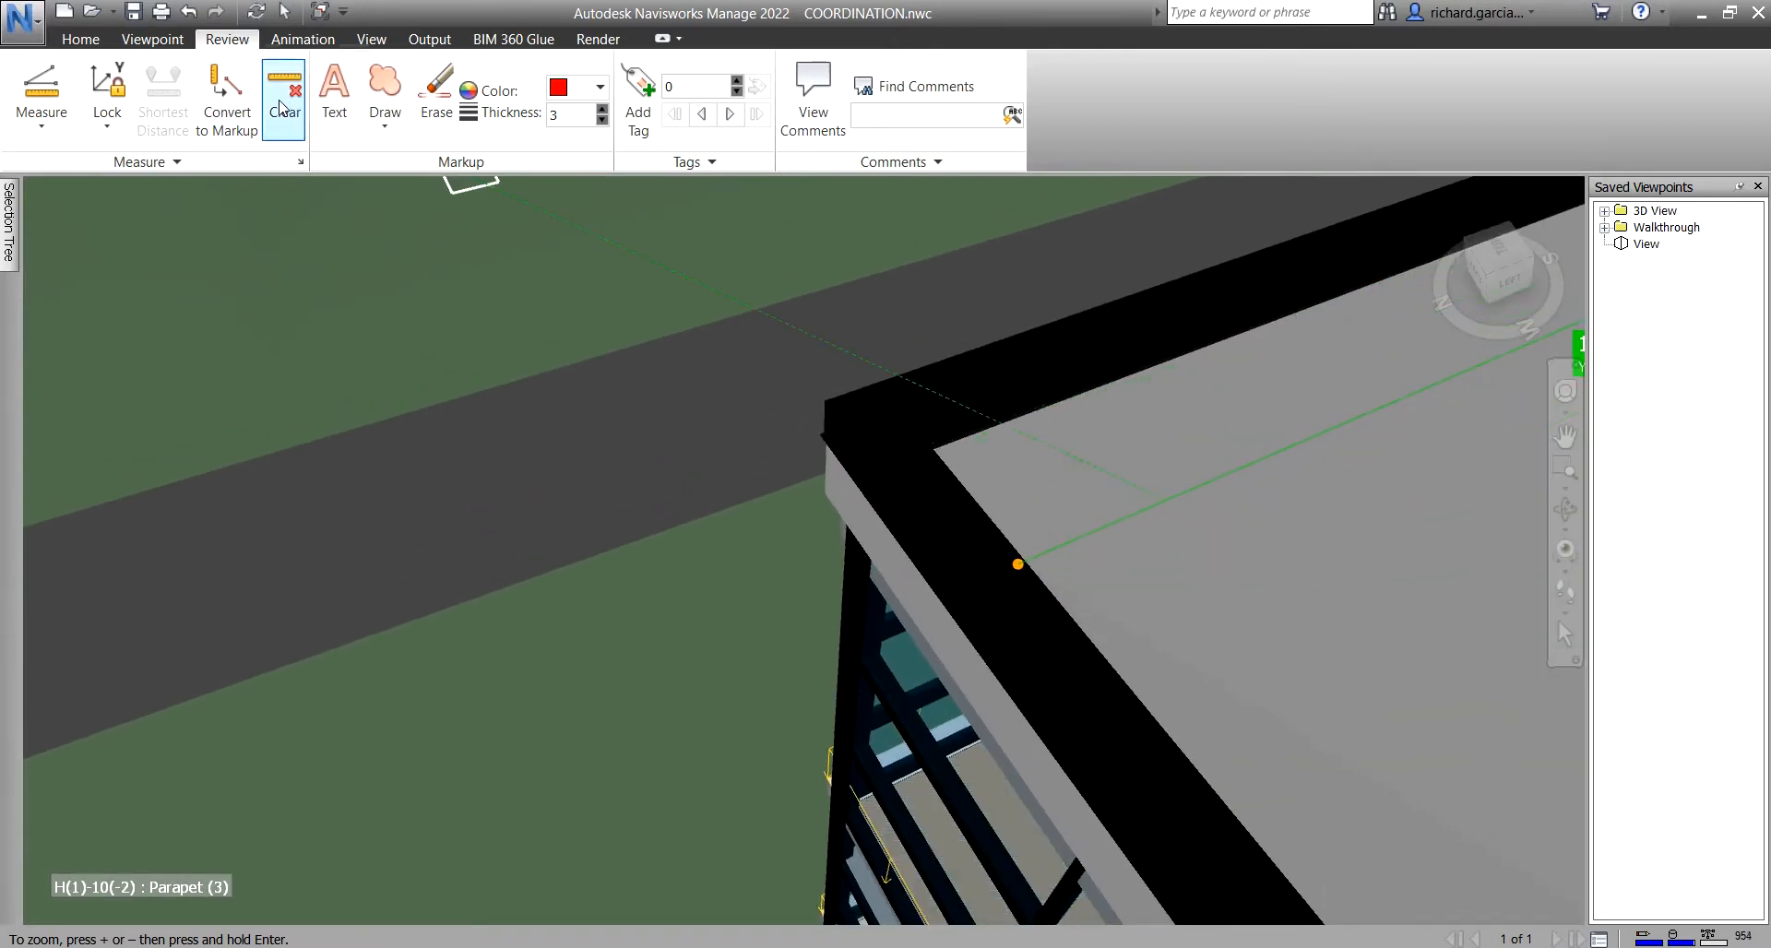
- Lock to the X axis and measure across the parapet top, getting 0.875 m
left_click(107, 115)
left_click(140, 205)
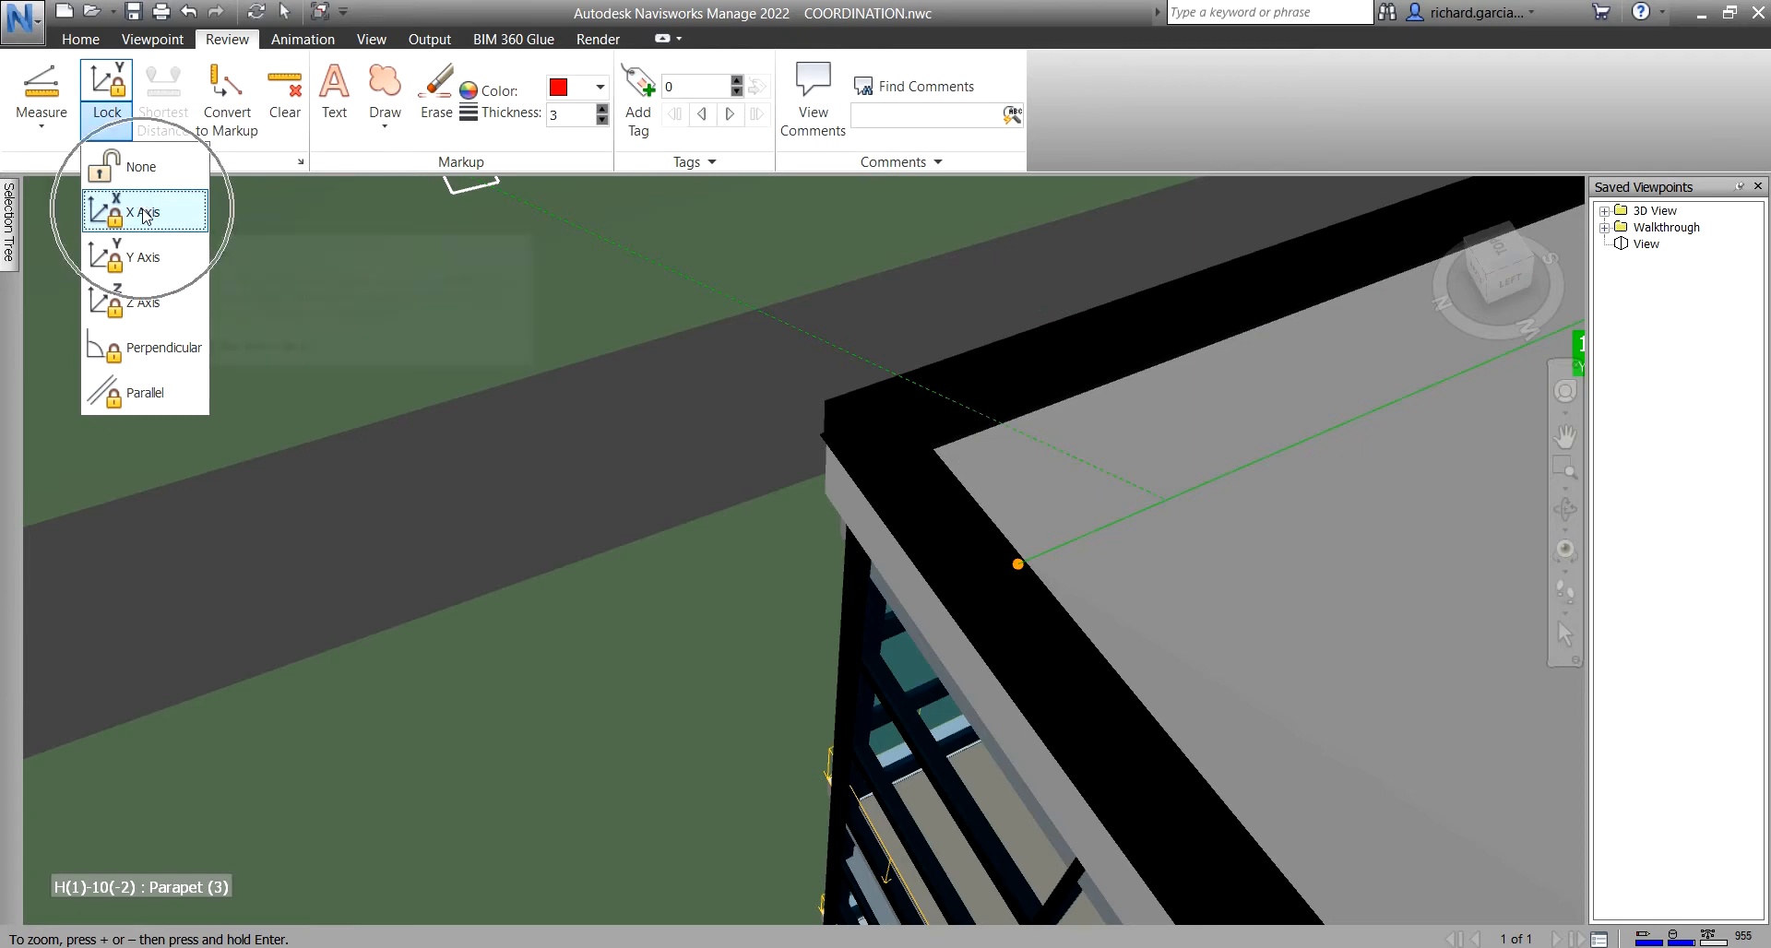
left_click(912, 435)
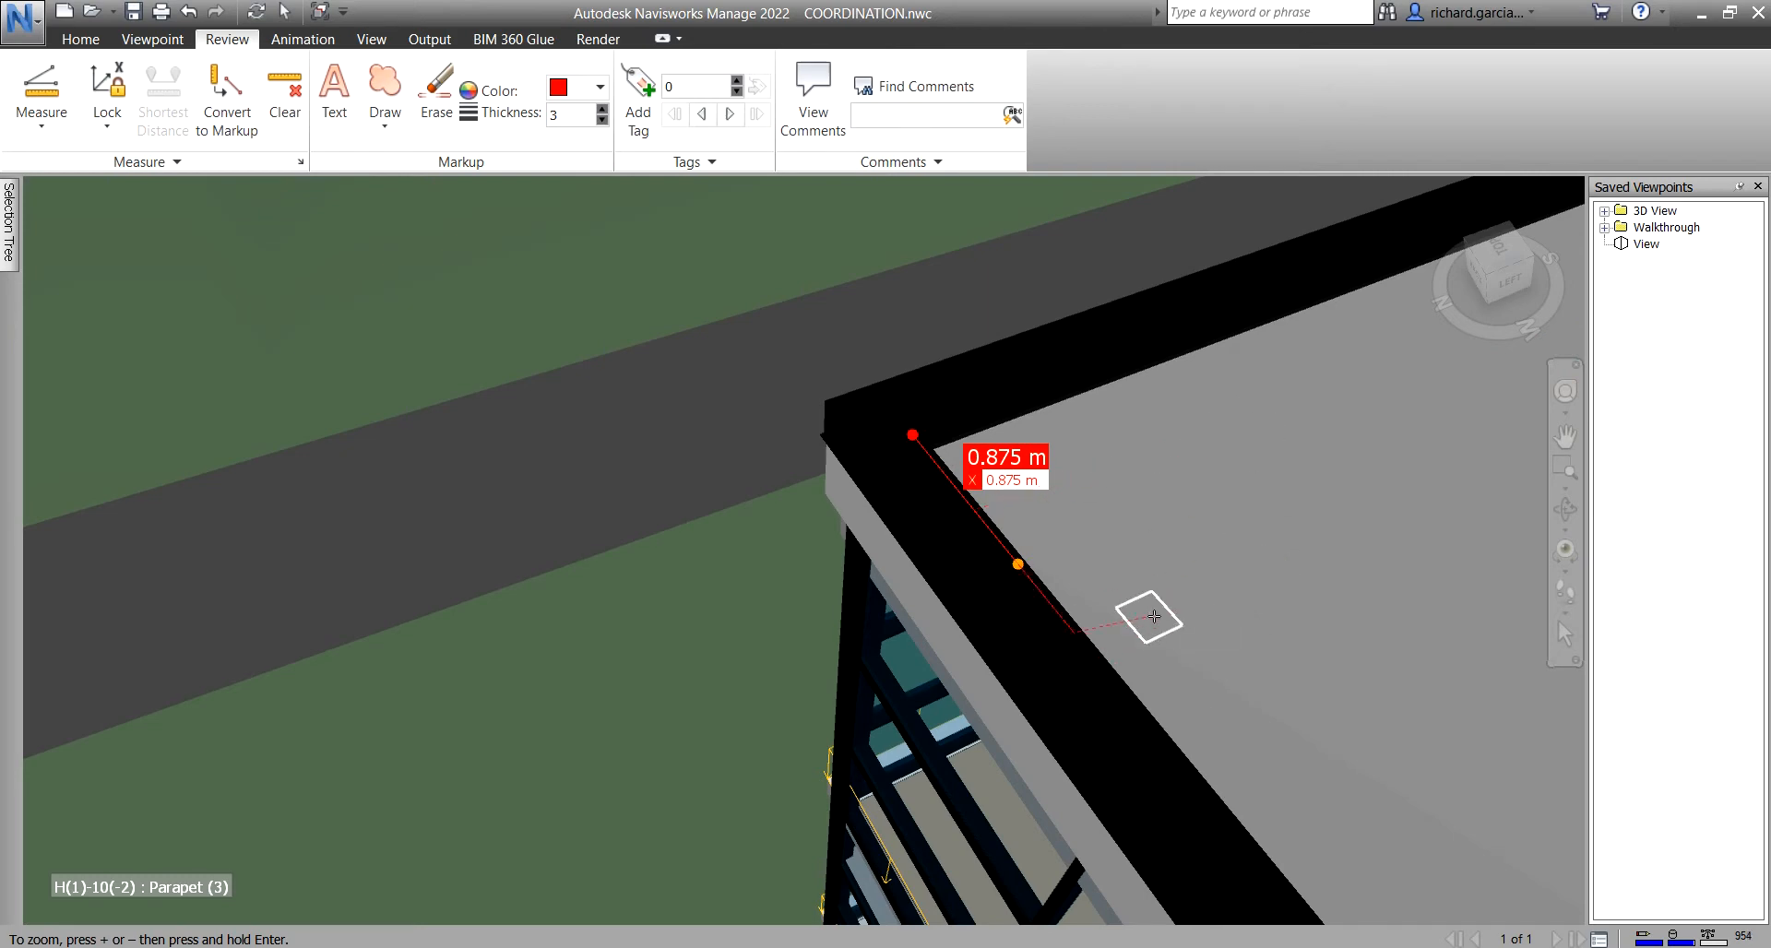
left_click(48, 127)
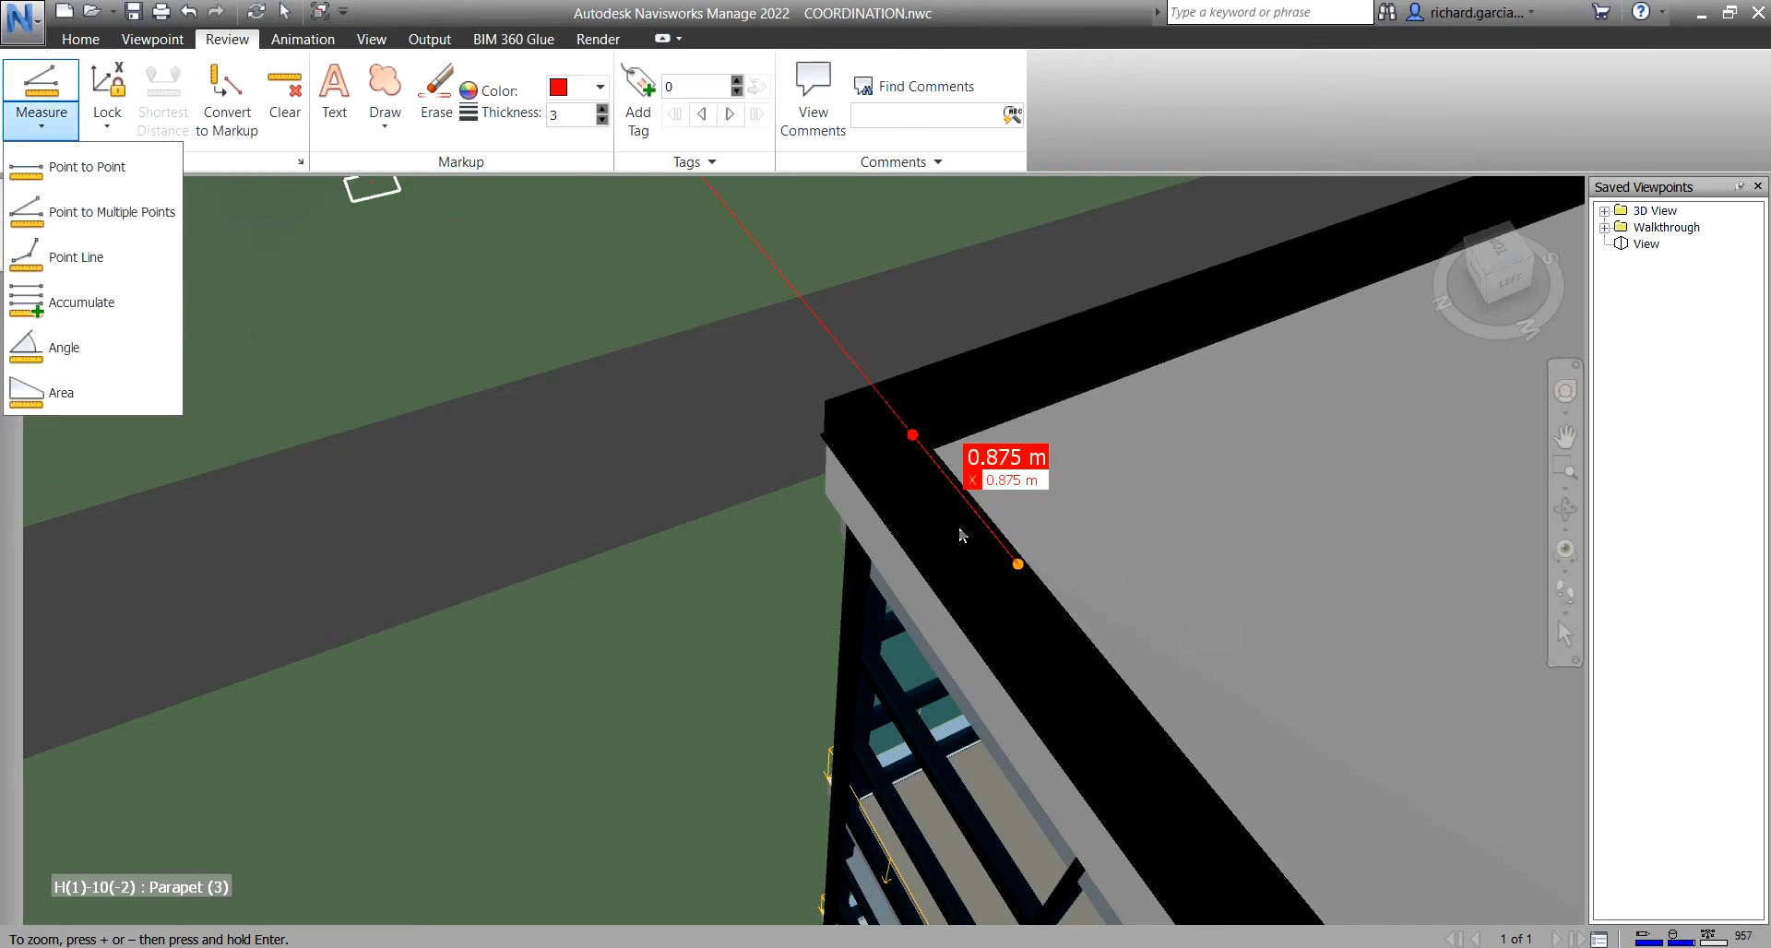
left_click(1021, 569)
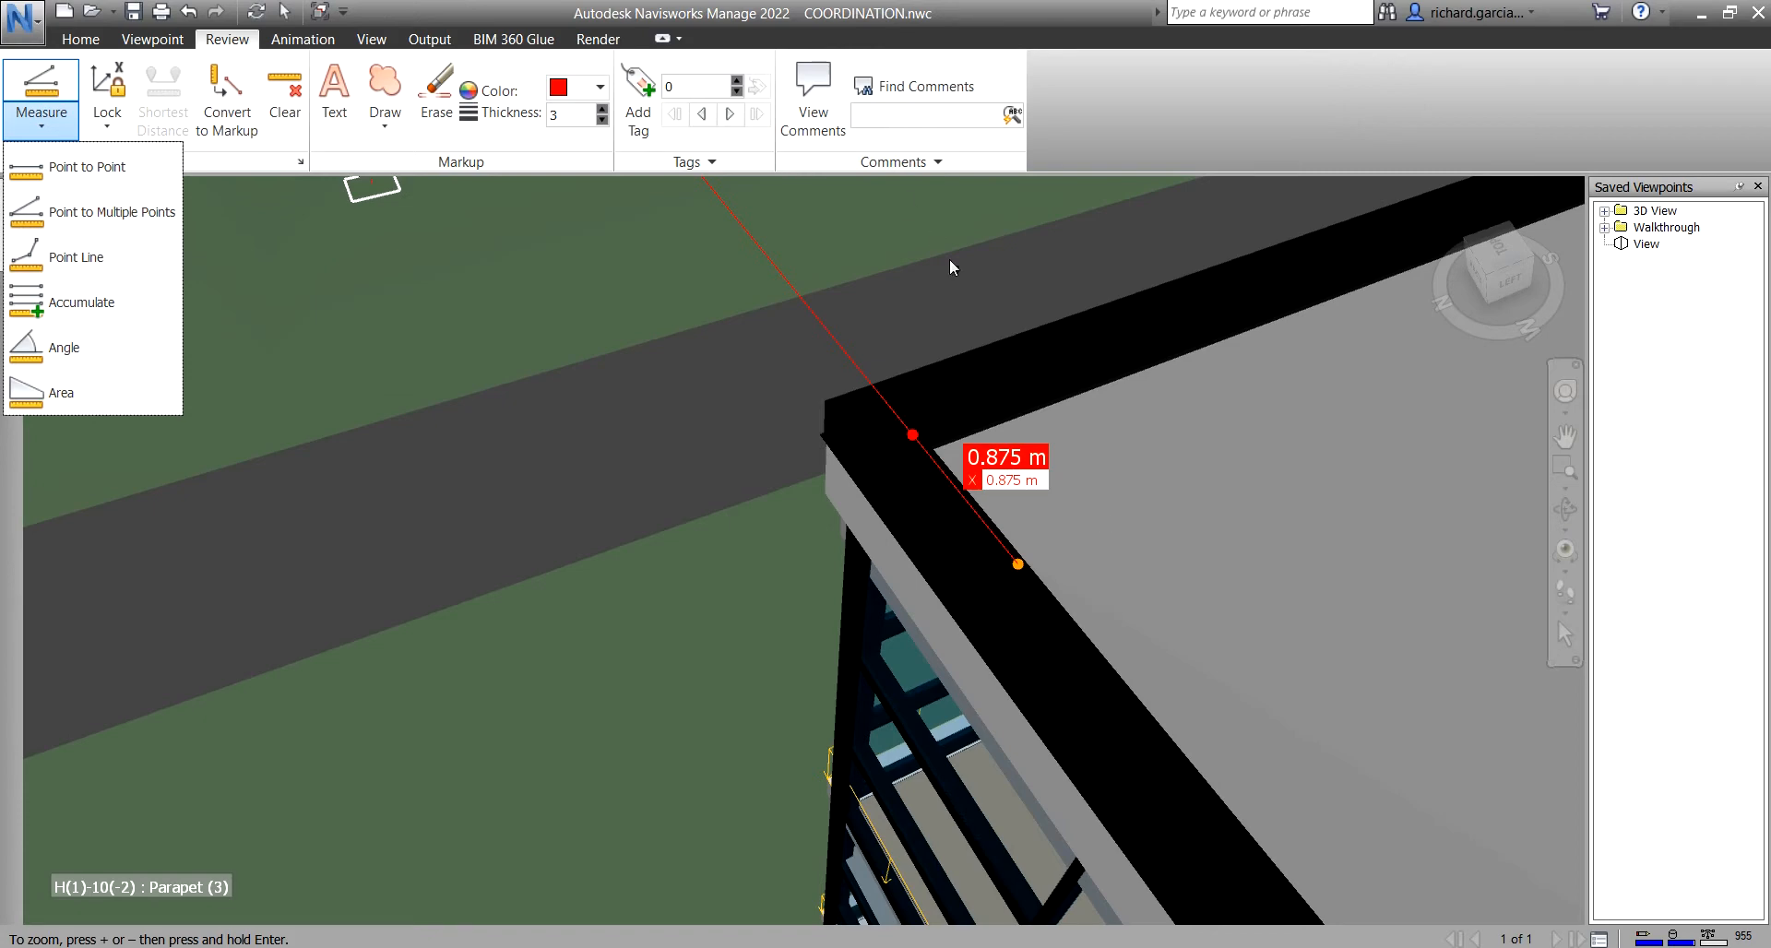
left_click(249, 129)
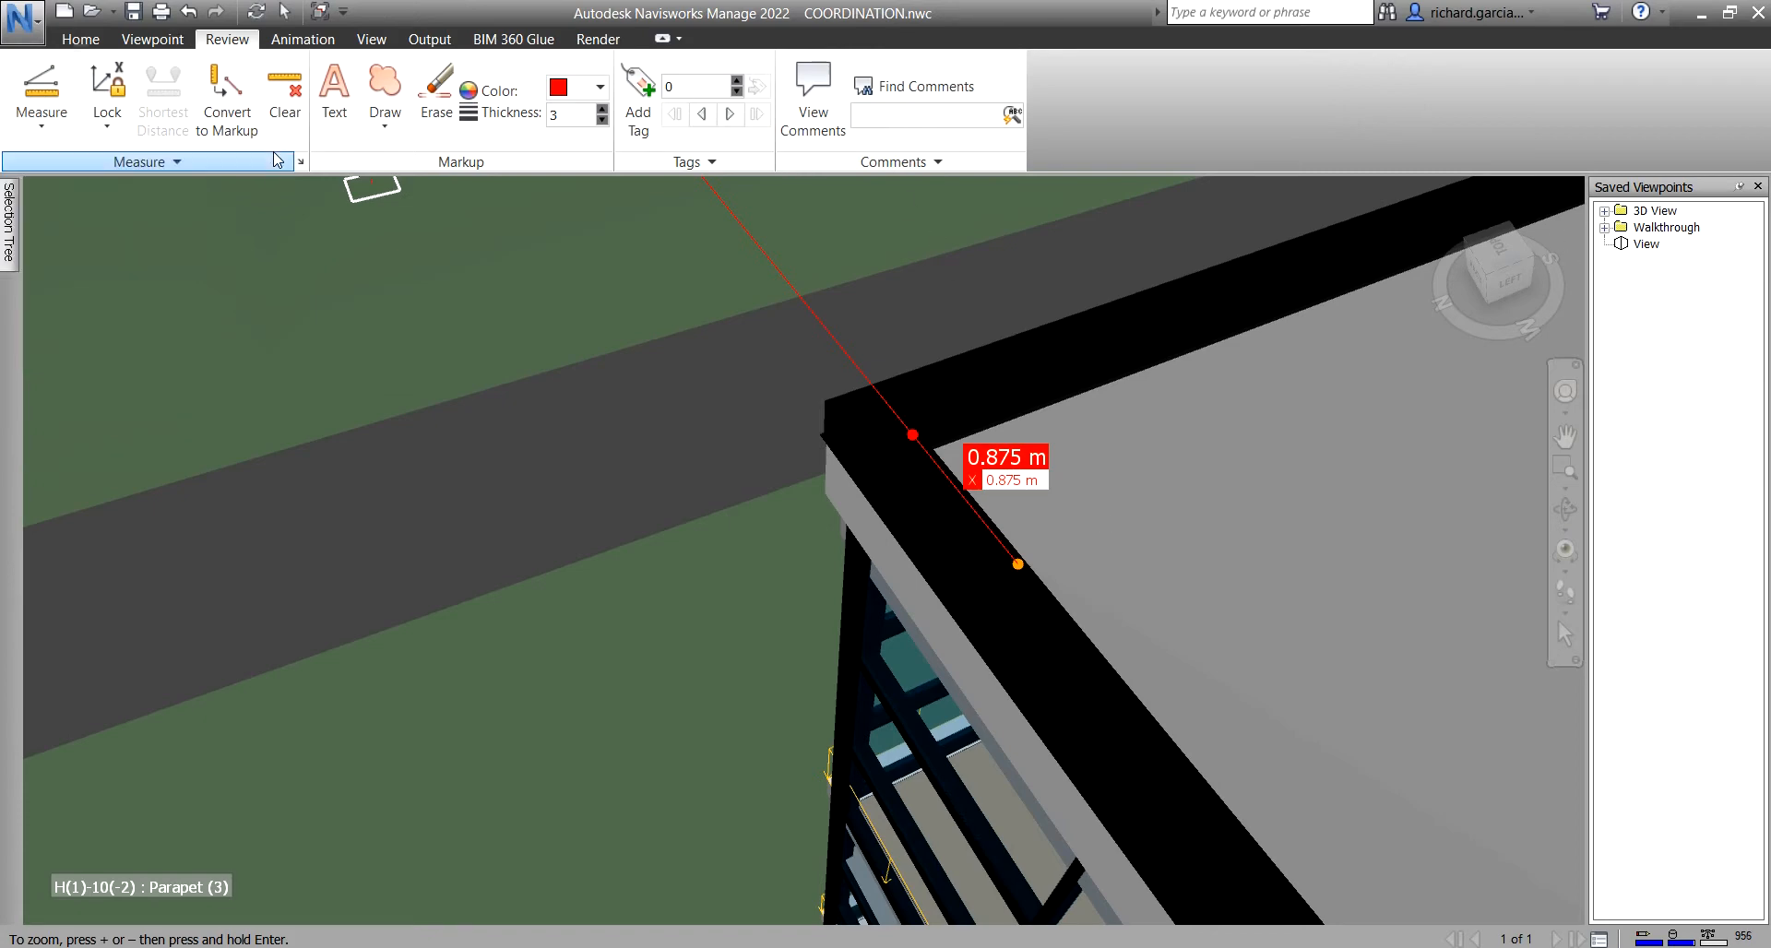
- Convert the 0.875 m parapet measurement to markup as View (1), then compare it with View
left_click(229, 106)
middle_click_drag(1253, 452, 1102, 451)
left_click(1647, 243)
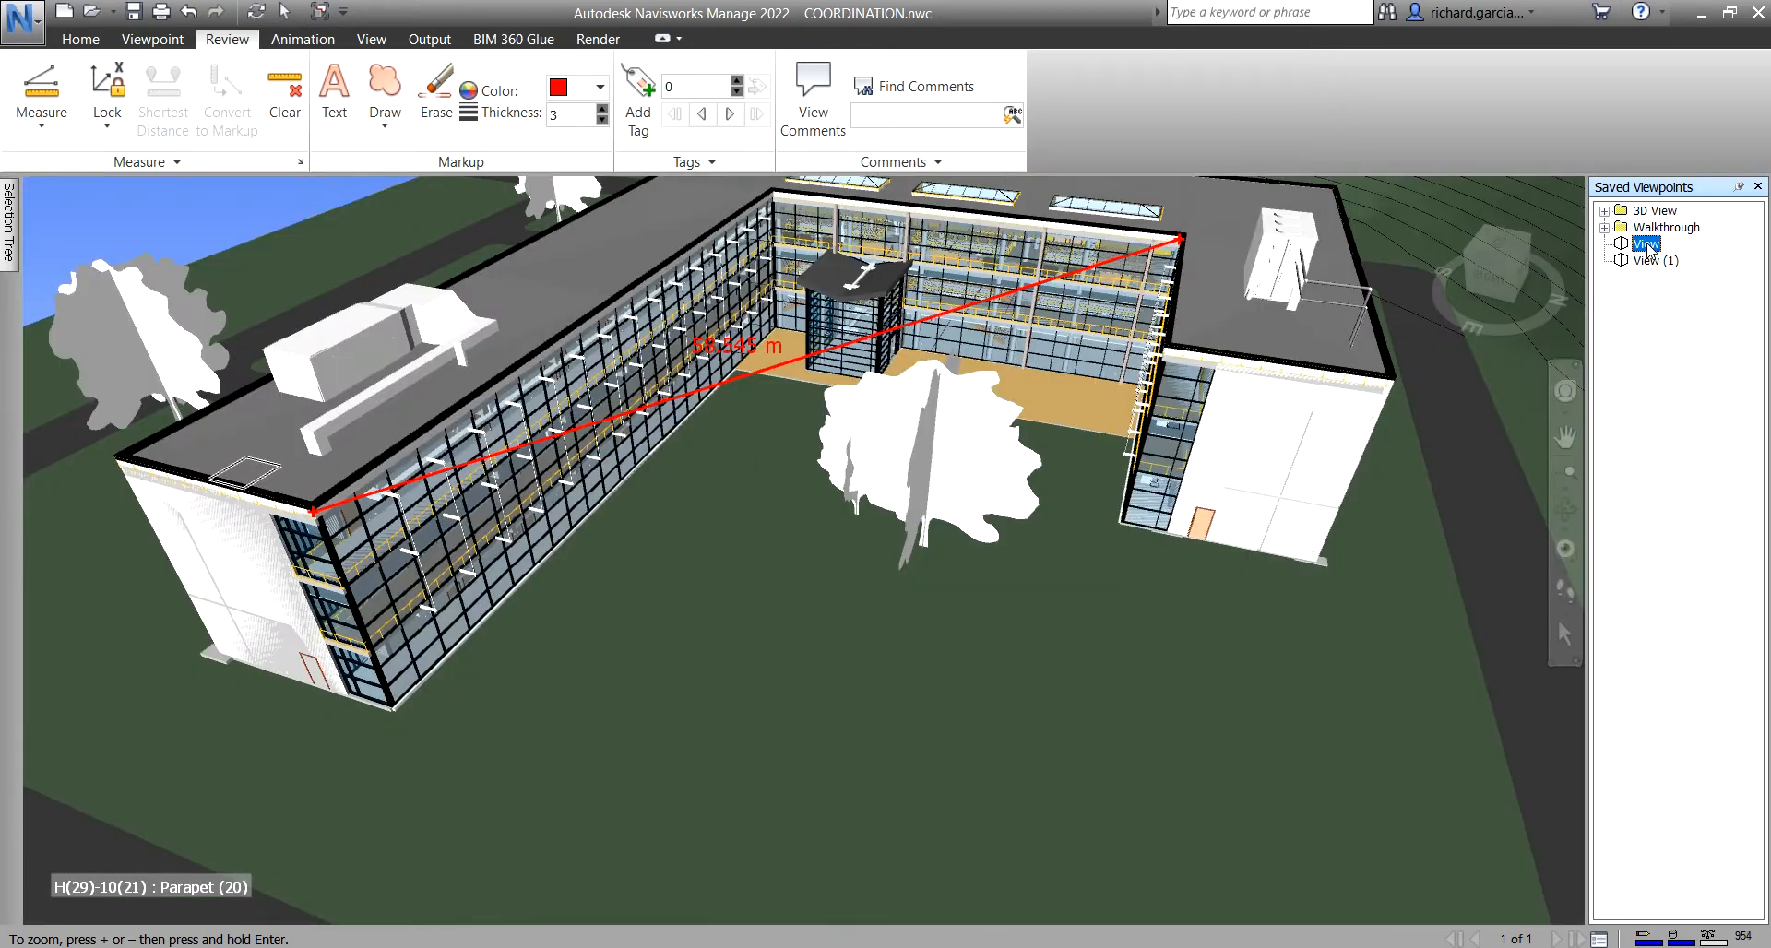
left_click(1650, 262)
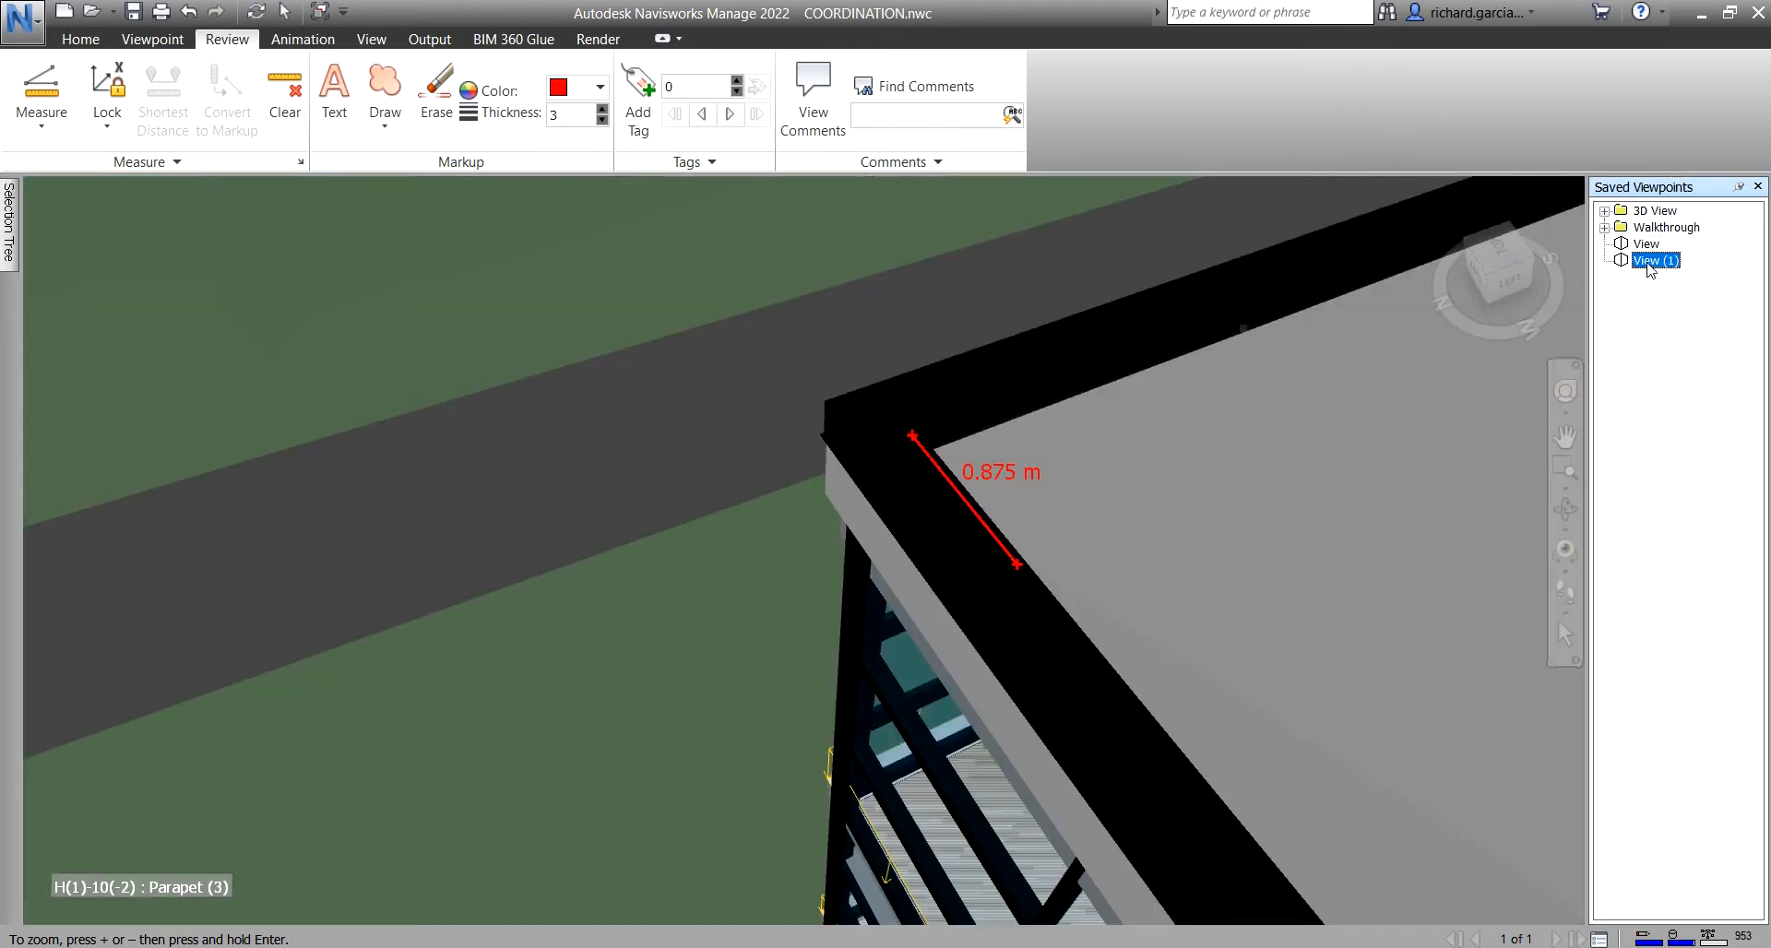
left_click(41, 115)
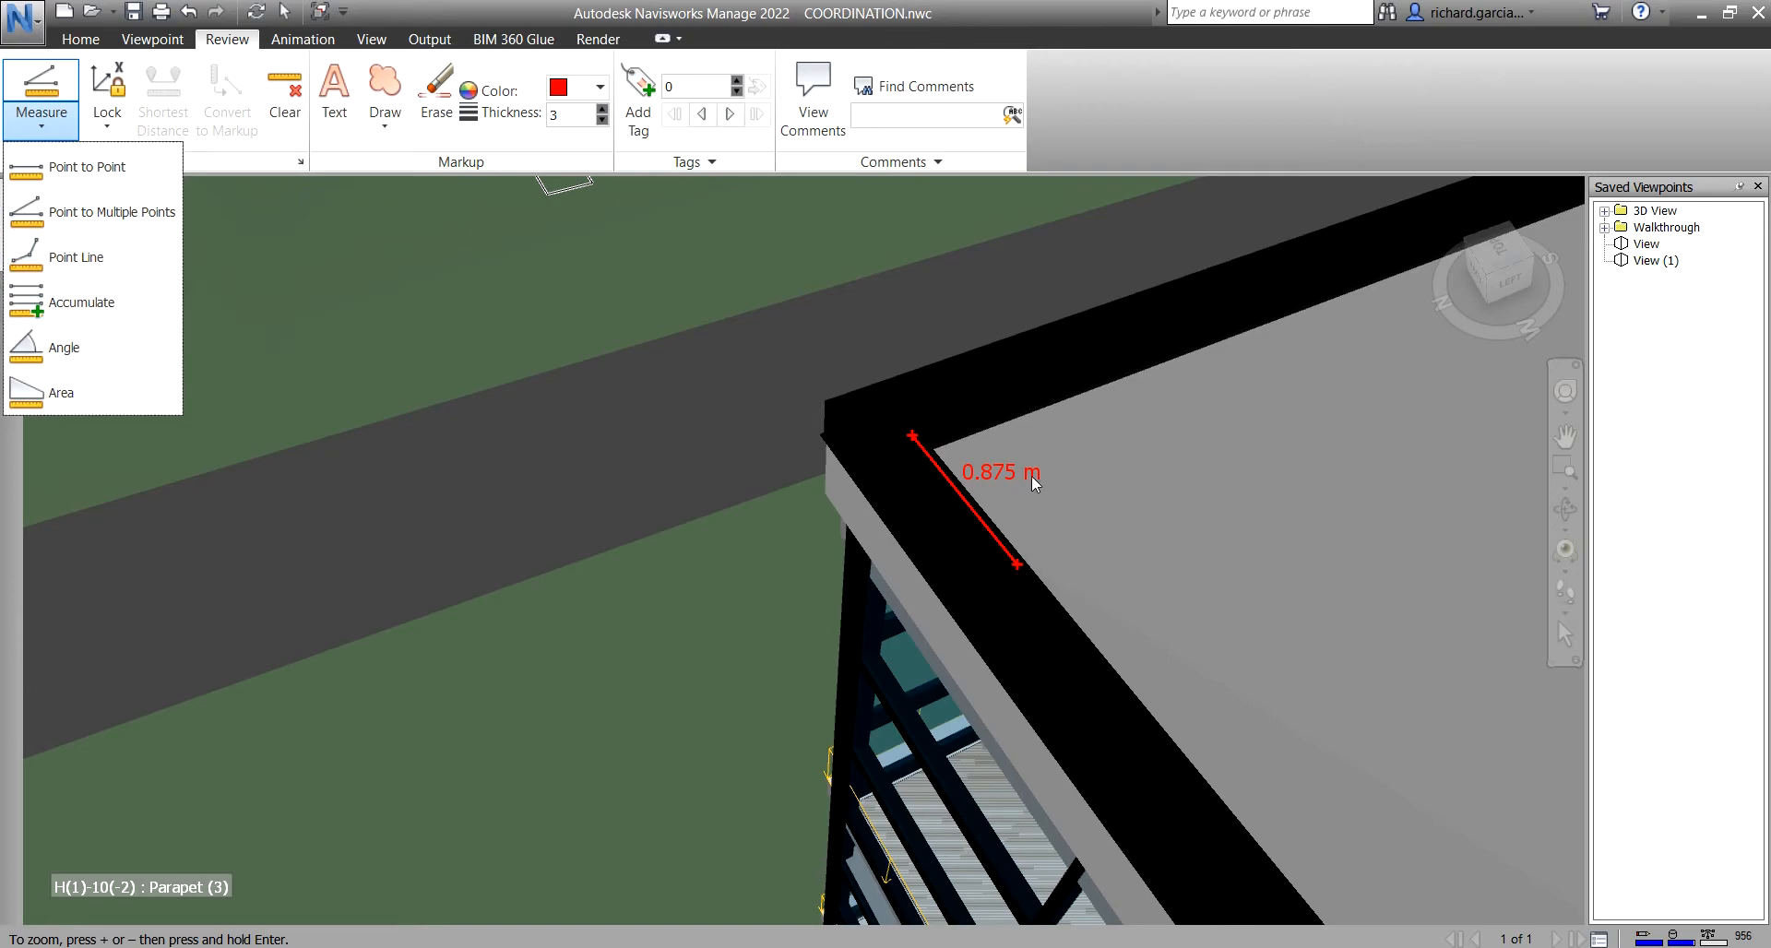
- Orbit and pan the view onto the roof parapet corner
middle_click_drag(939, 417, 1473, 466, "shift")
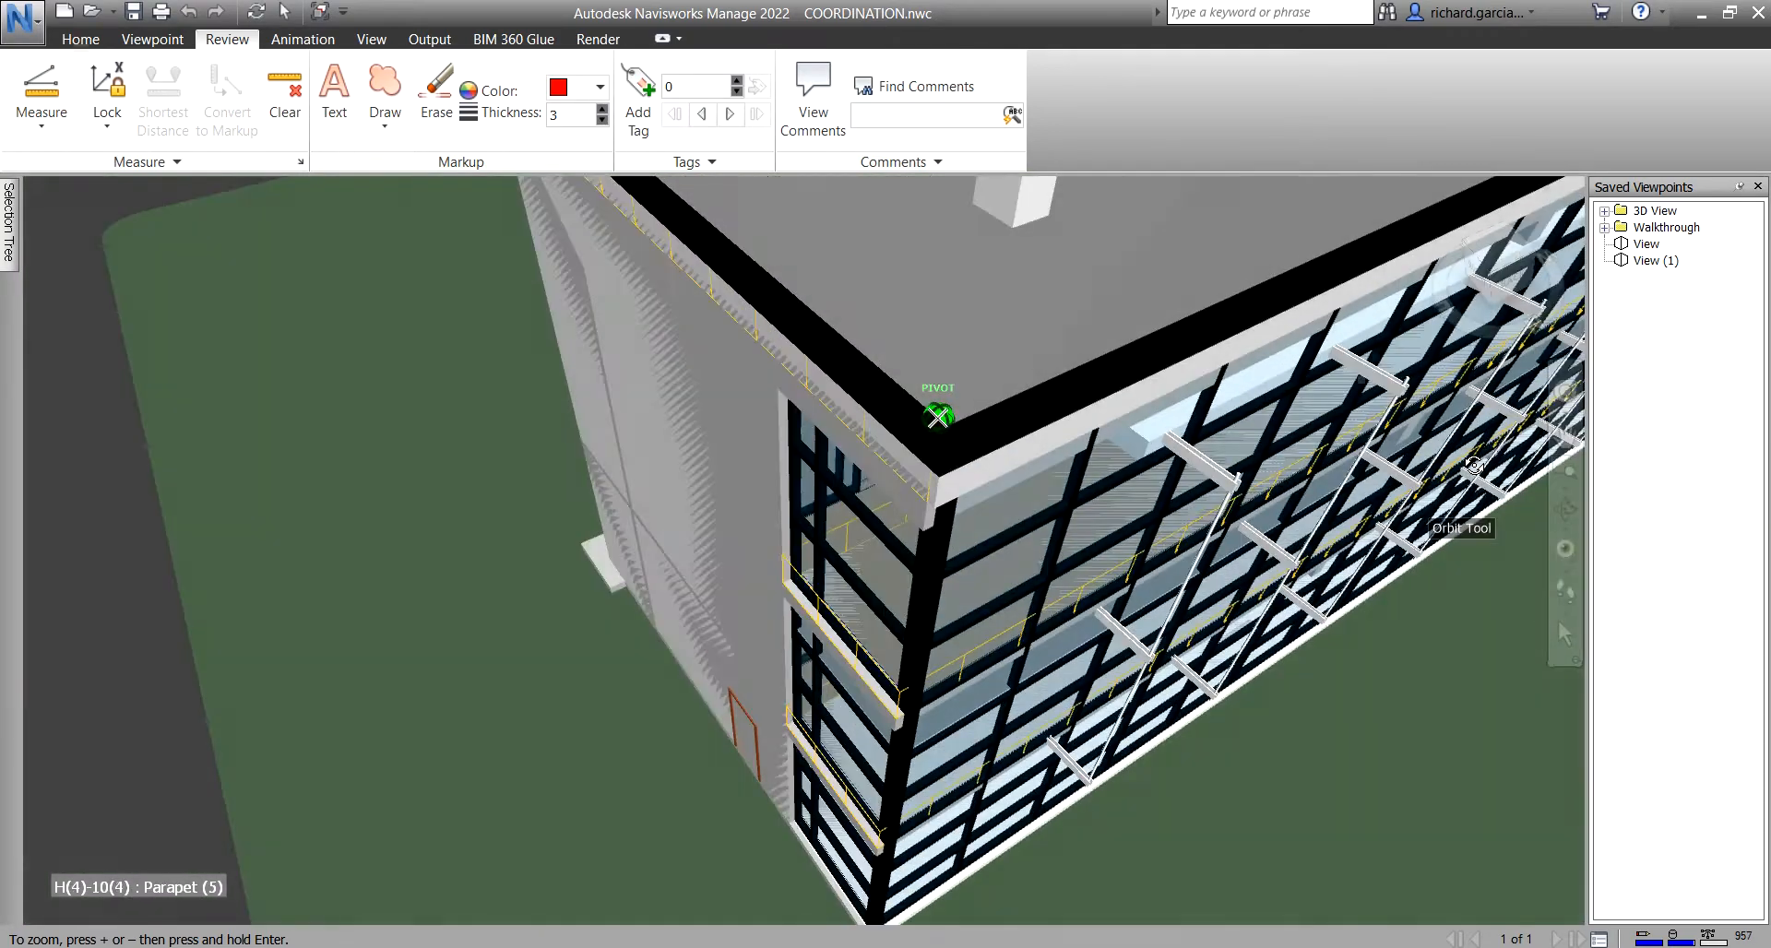
middle_click_drag(932, 369, 929, 531)
scroll(736, 369, "up", 2)
middle_click_drag(734, 369, 765, 634)
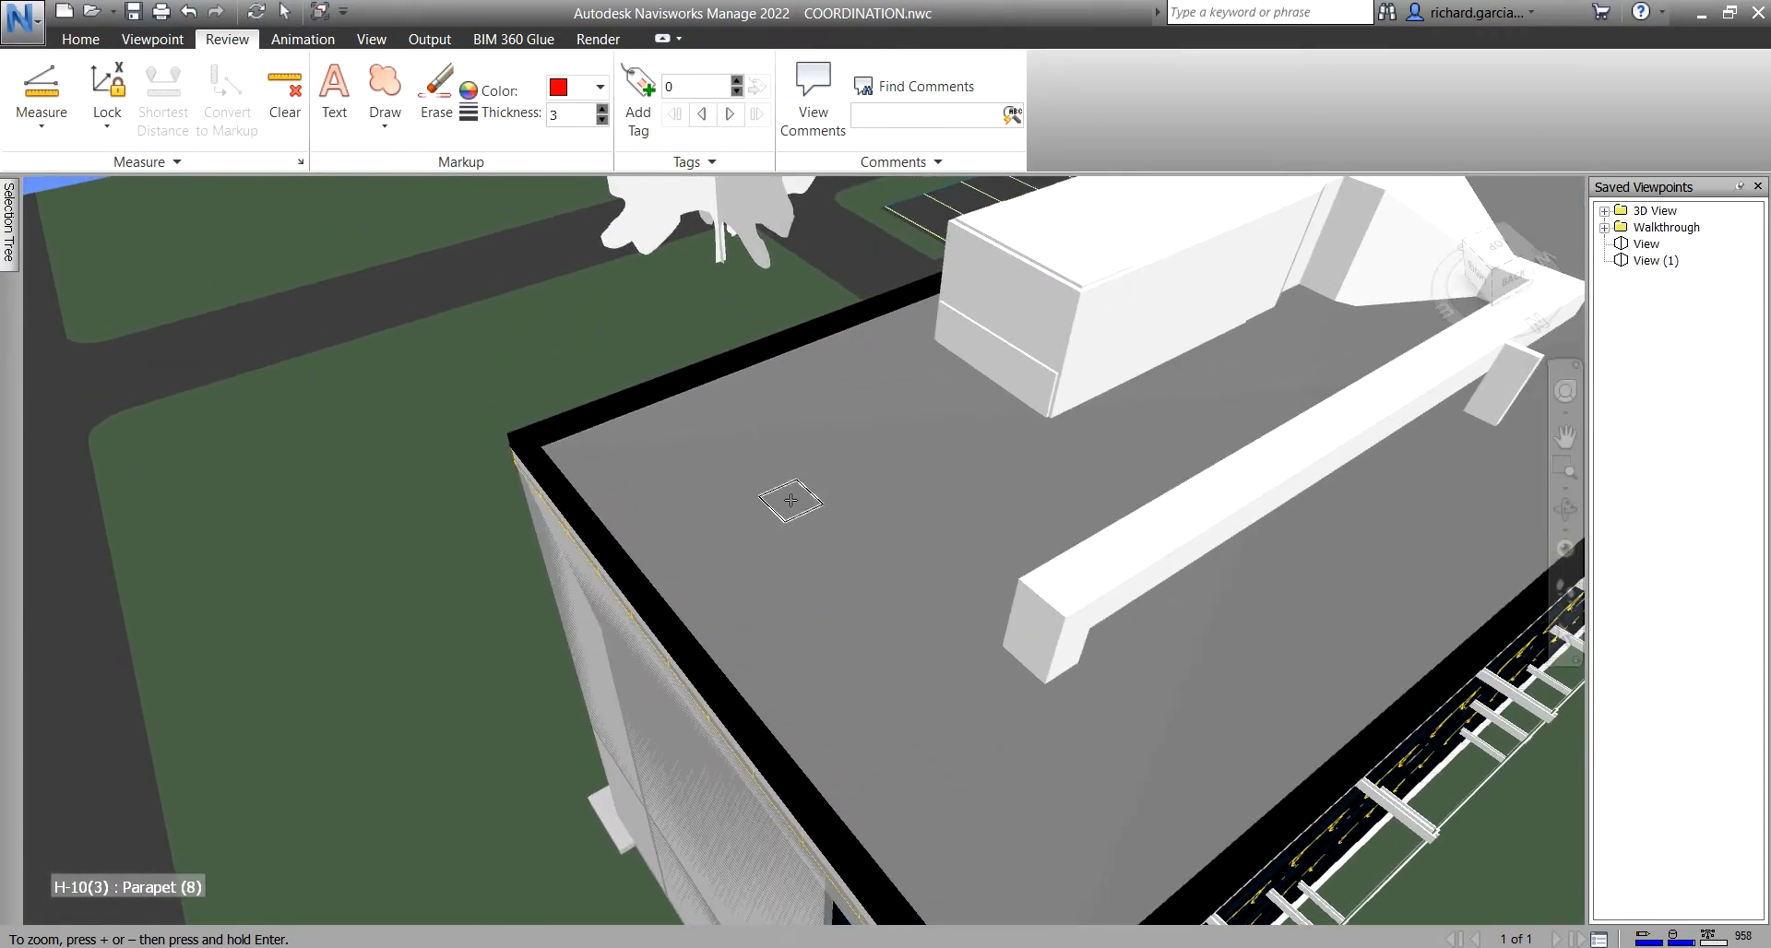
- Set the measurement axis Lock to None
left_click(107, 128)
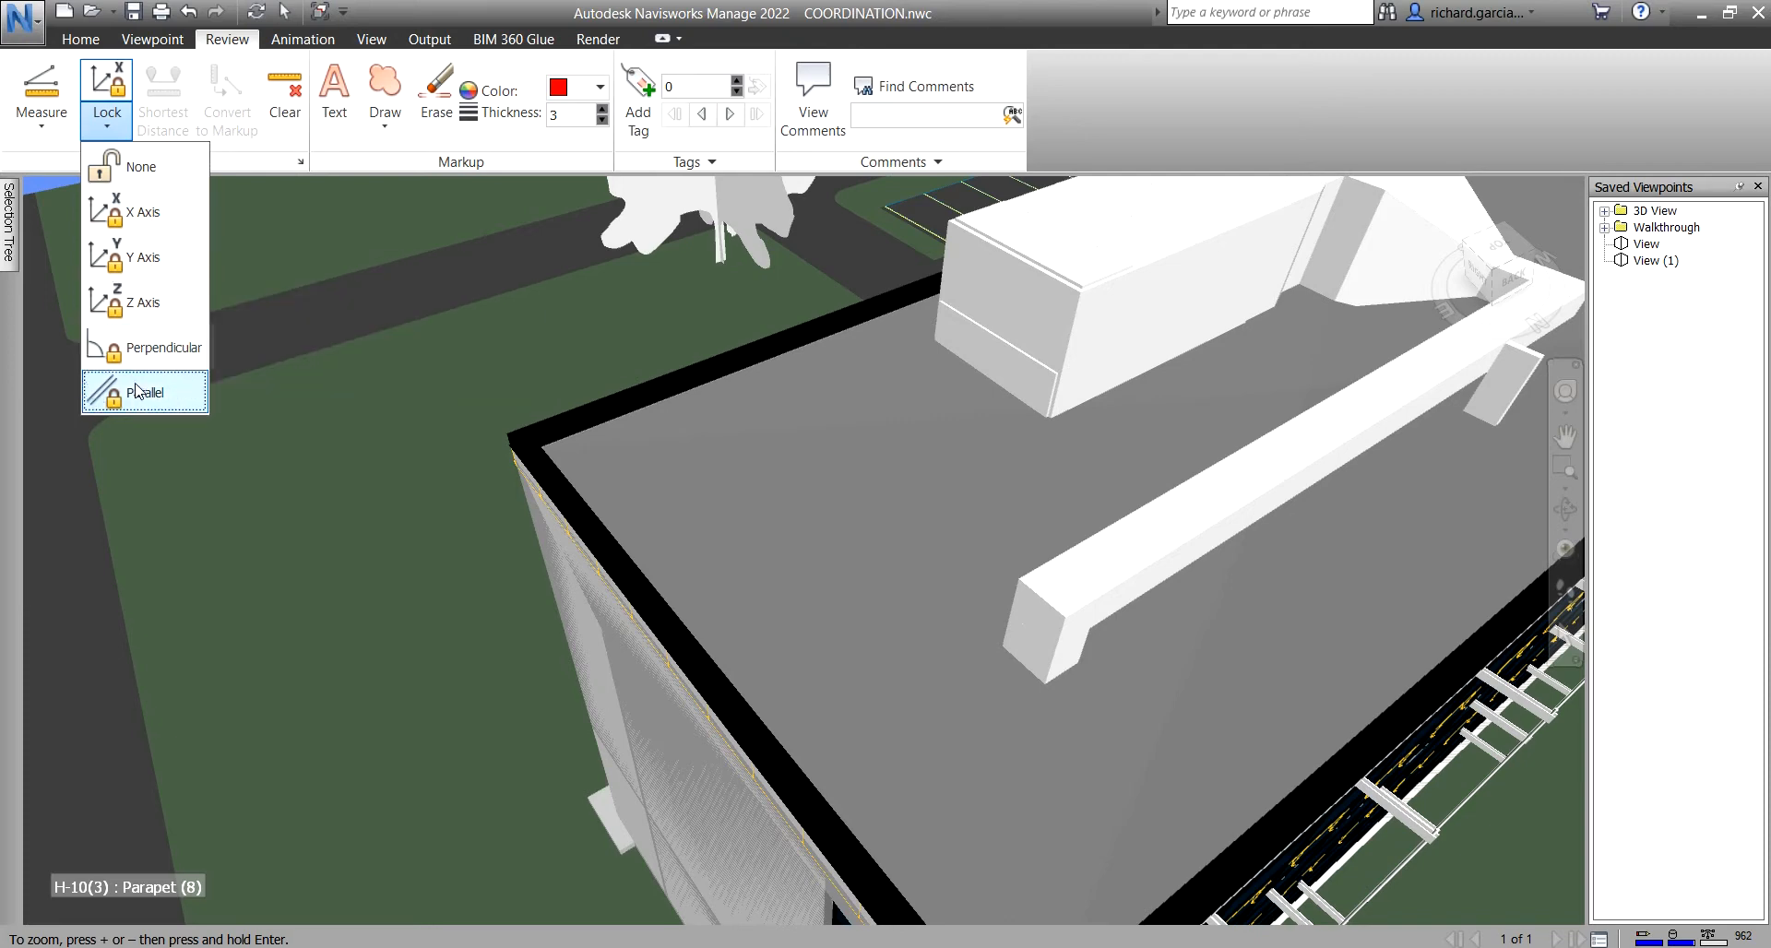
left_click(105, 129)
left_click(105, 129)
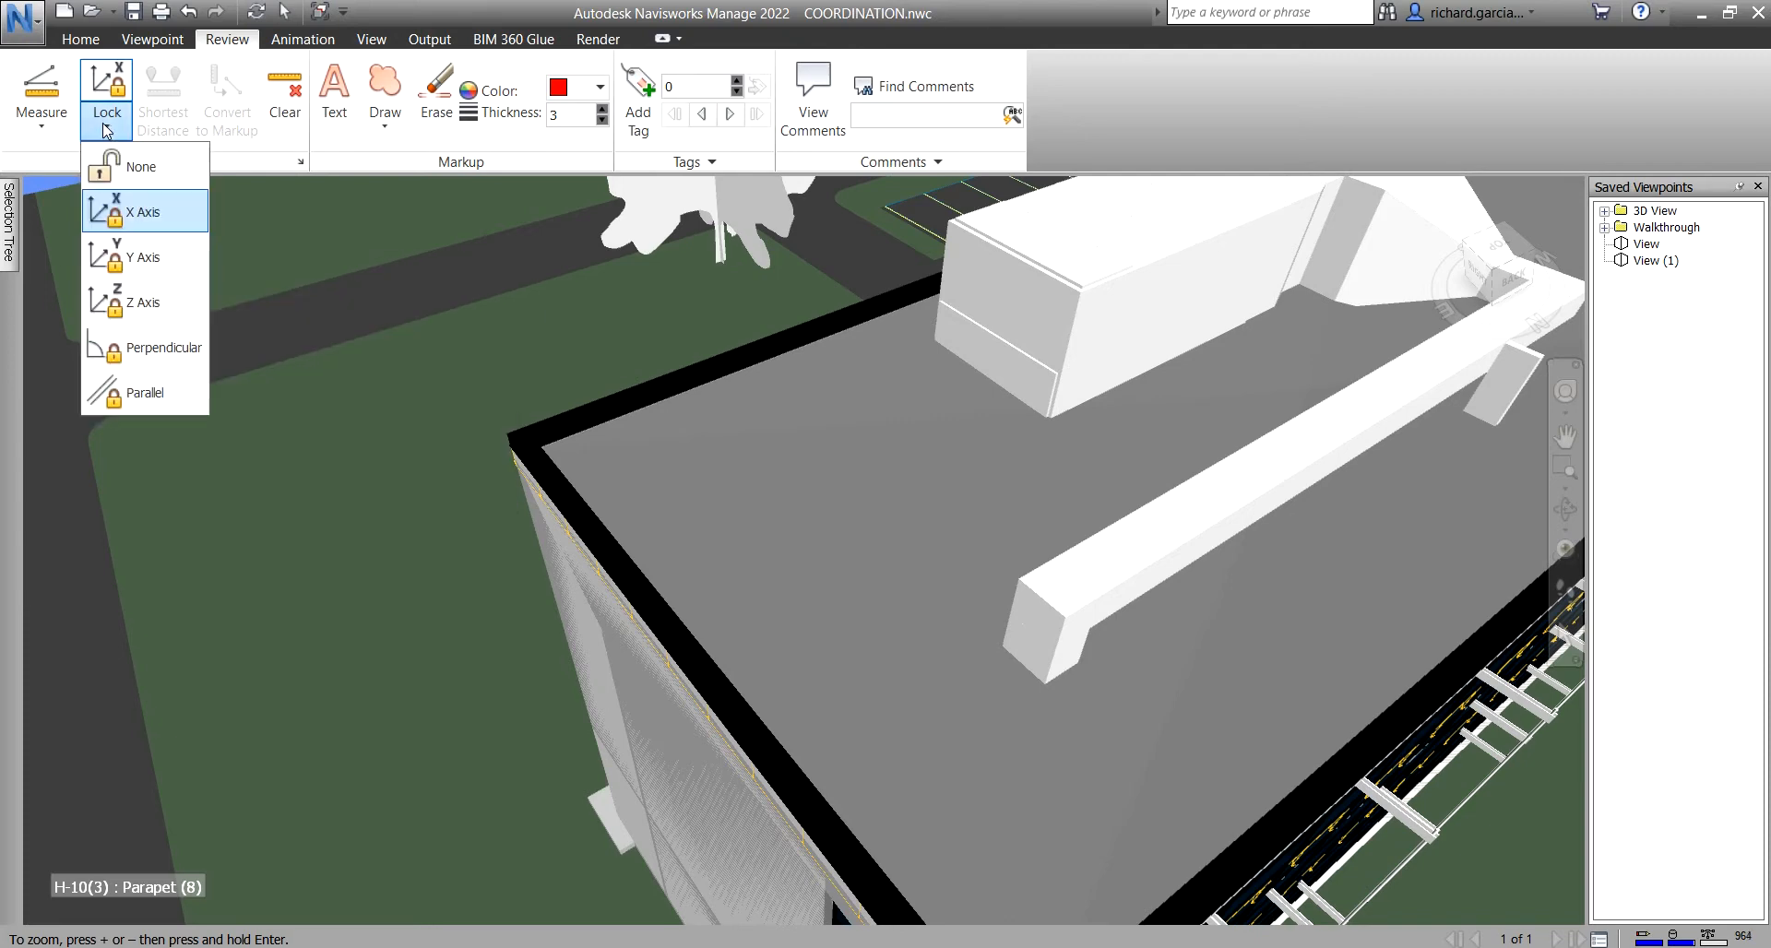
left_click(139, 181)
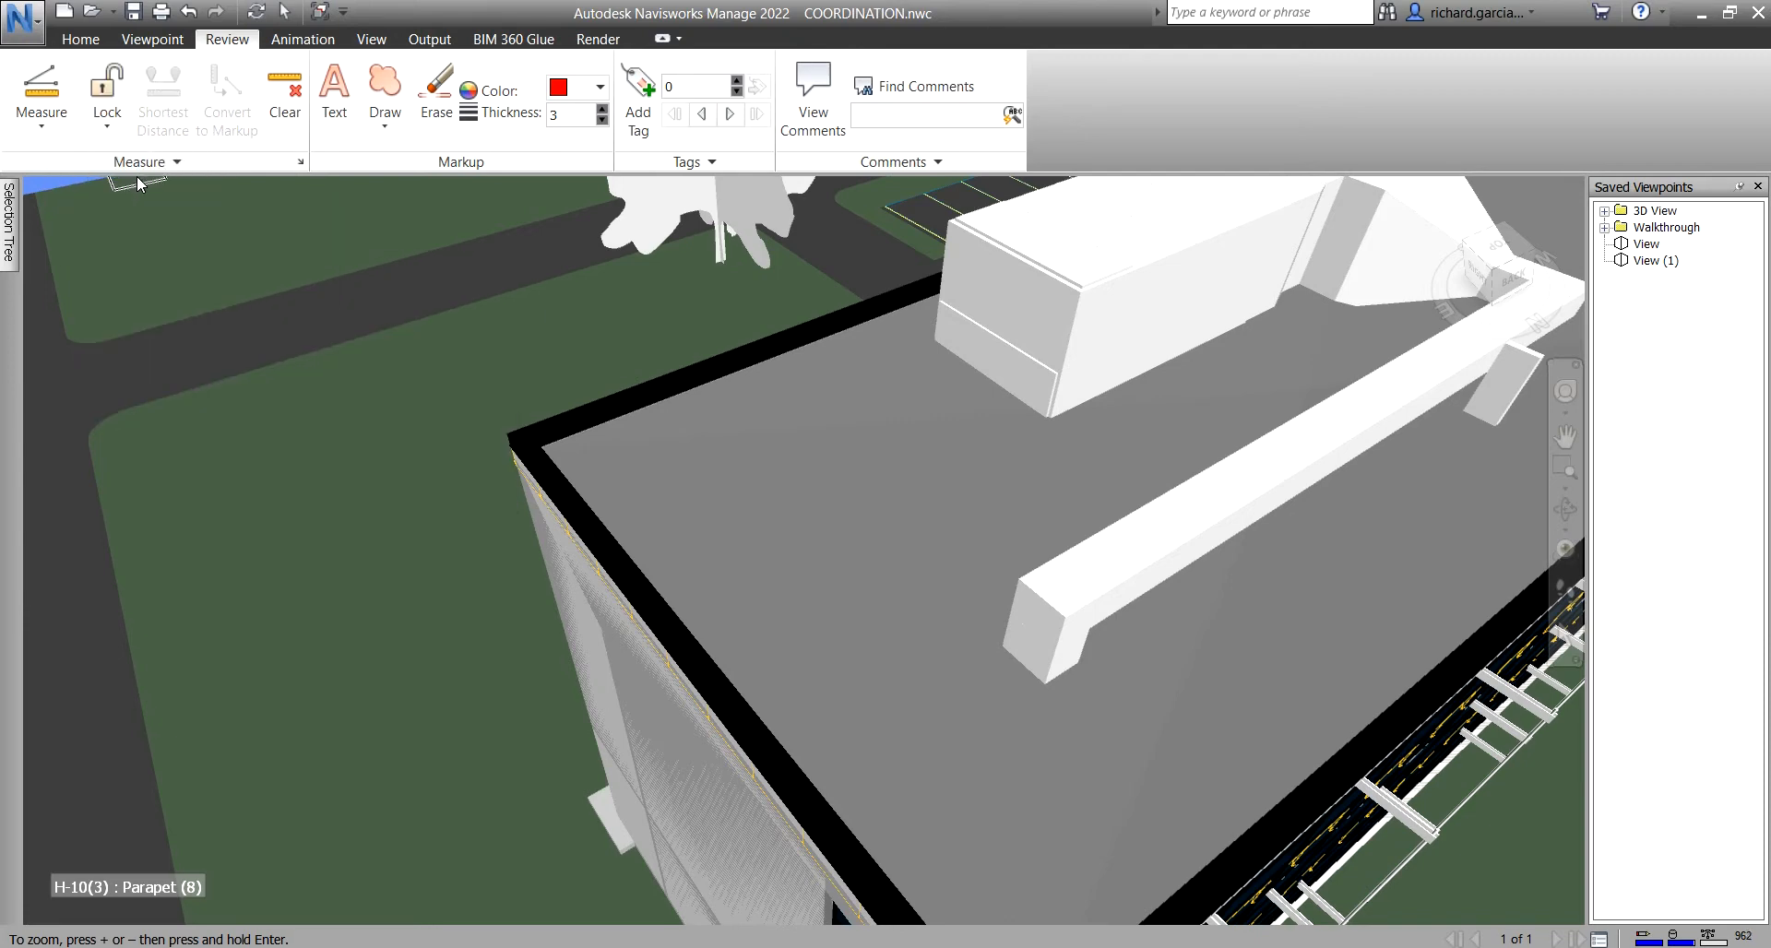
left_click(41, 133)
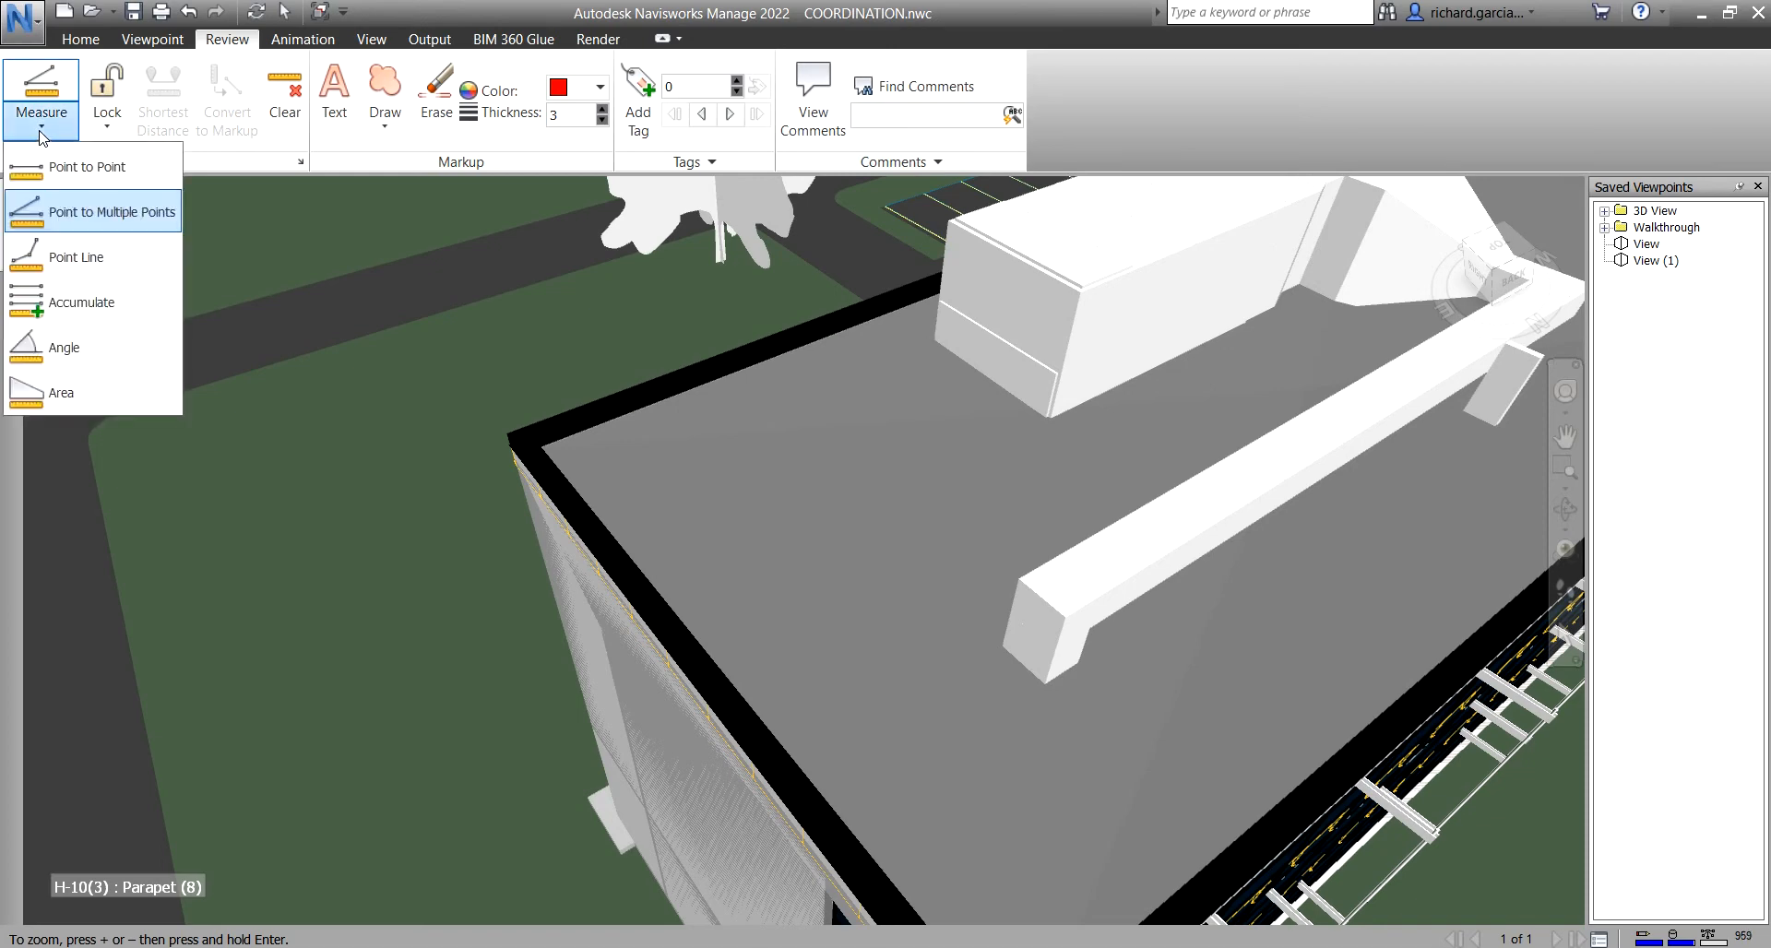
- Start a Point Line measurement from the parapet corner to the rooftop unit's corner
left_click(61, 263)
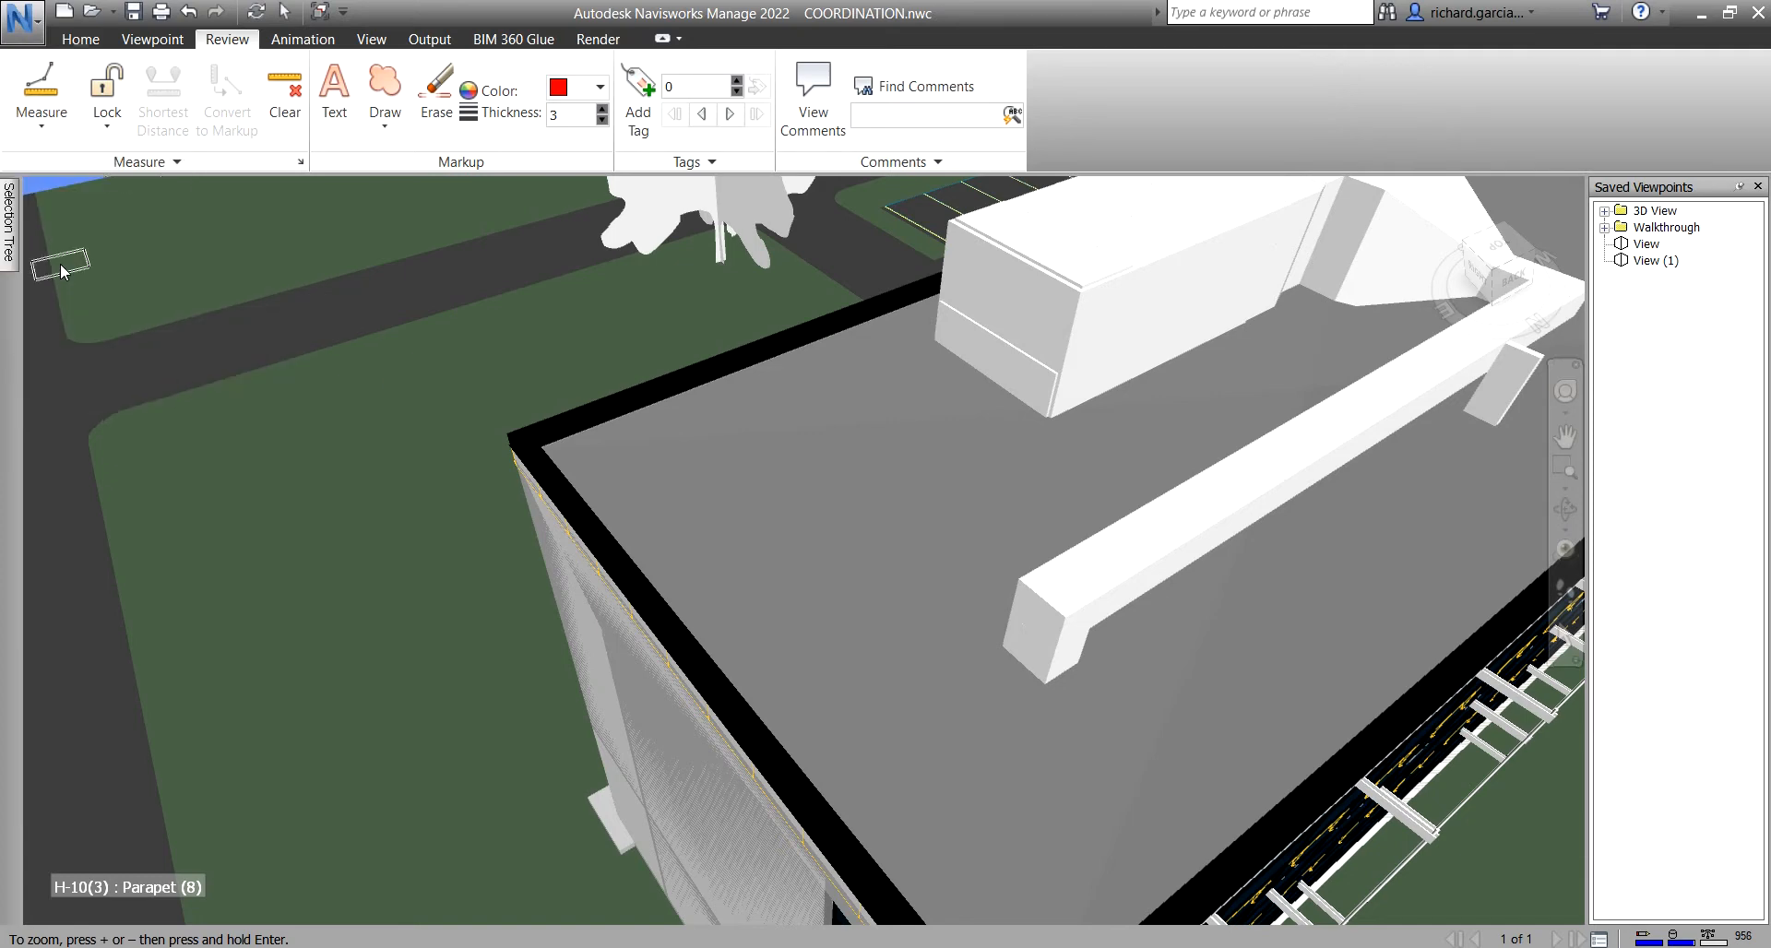
scroll(563, 452, "up", 3)
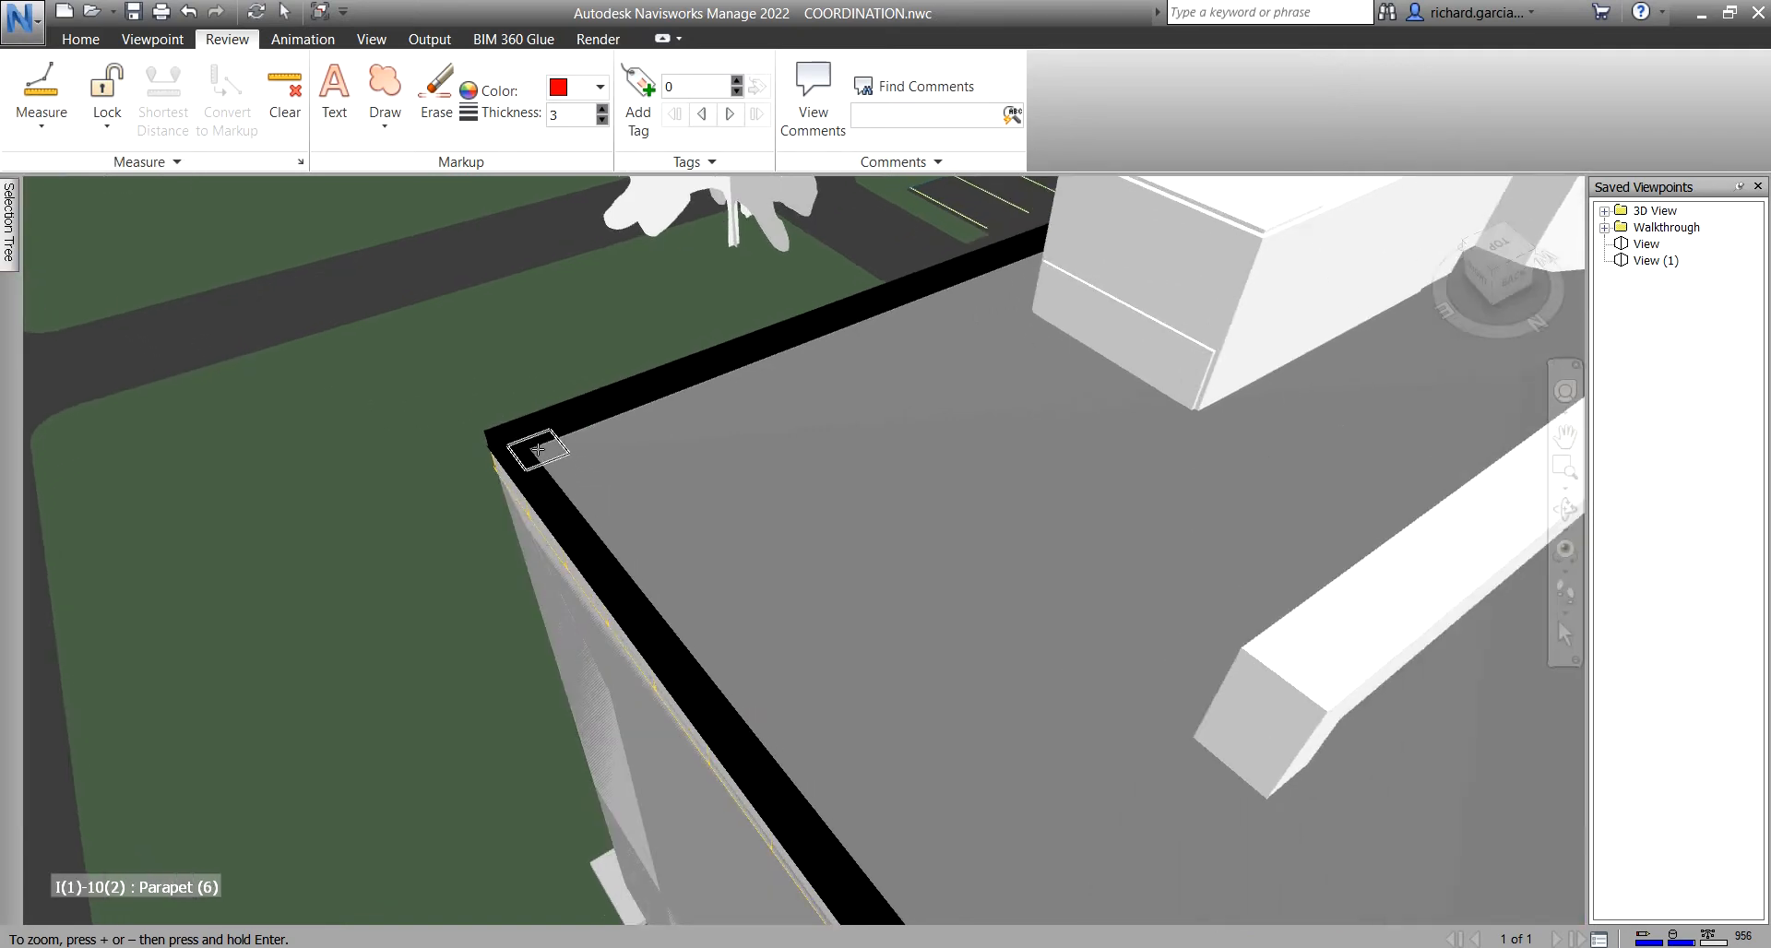
middle_click_drag(827, 393, 701, 497)
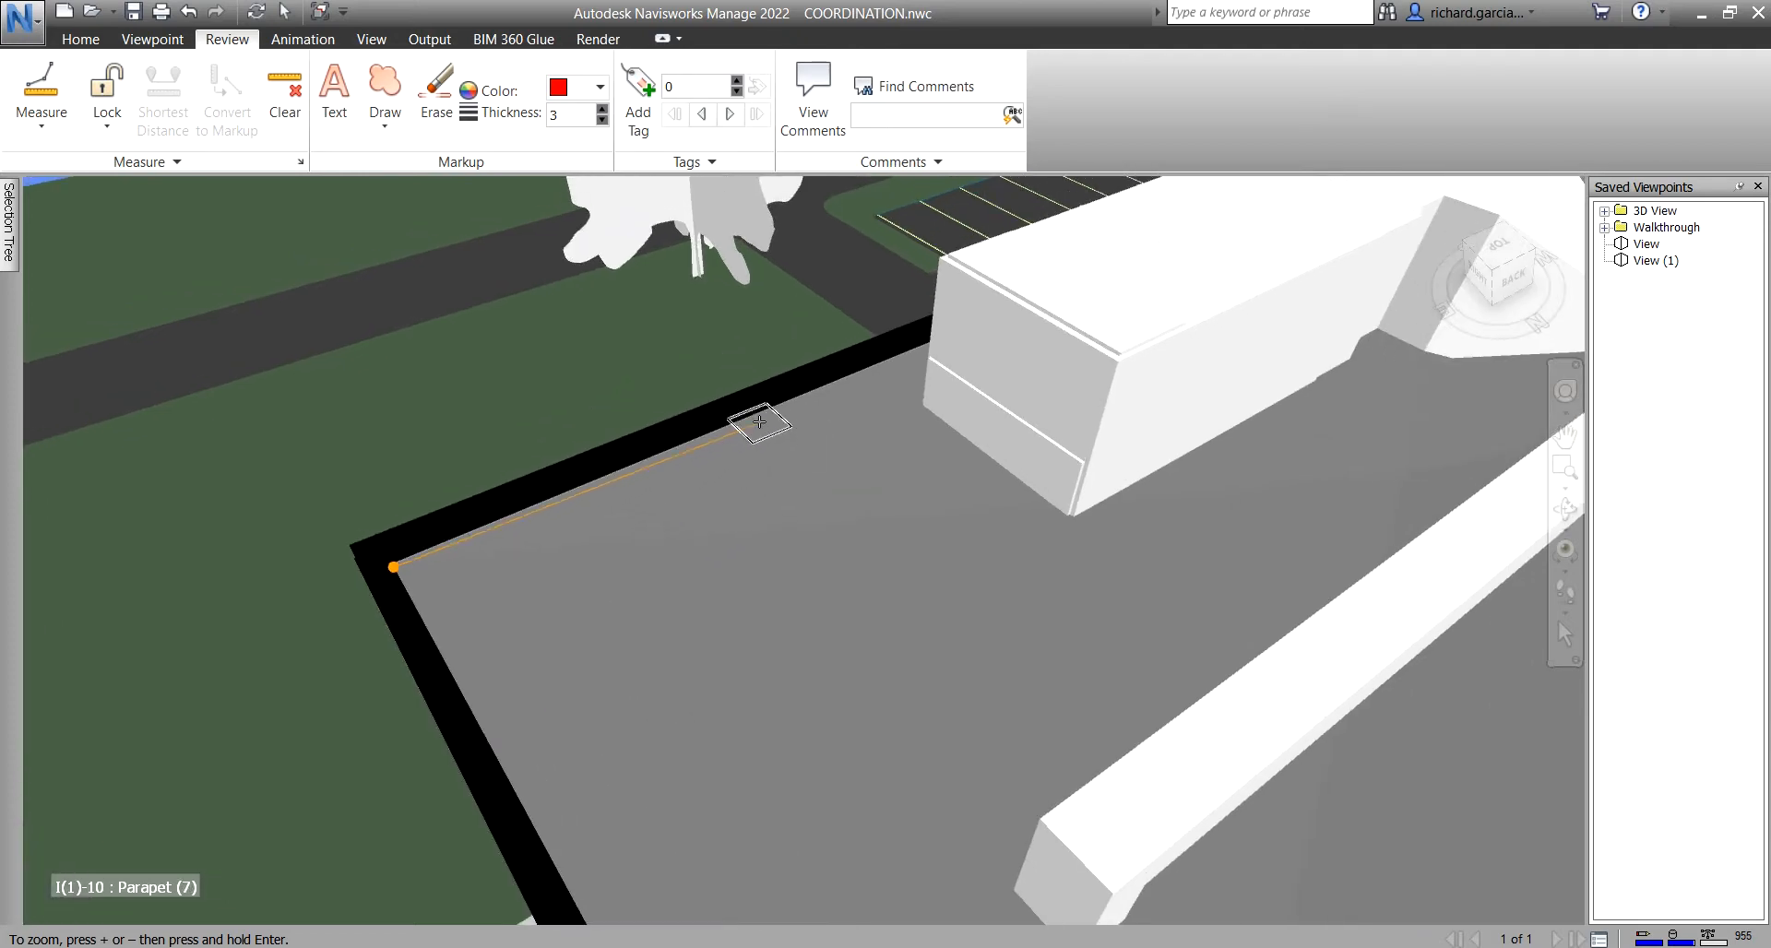
left_click(758, 412)
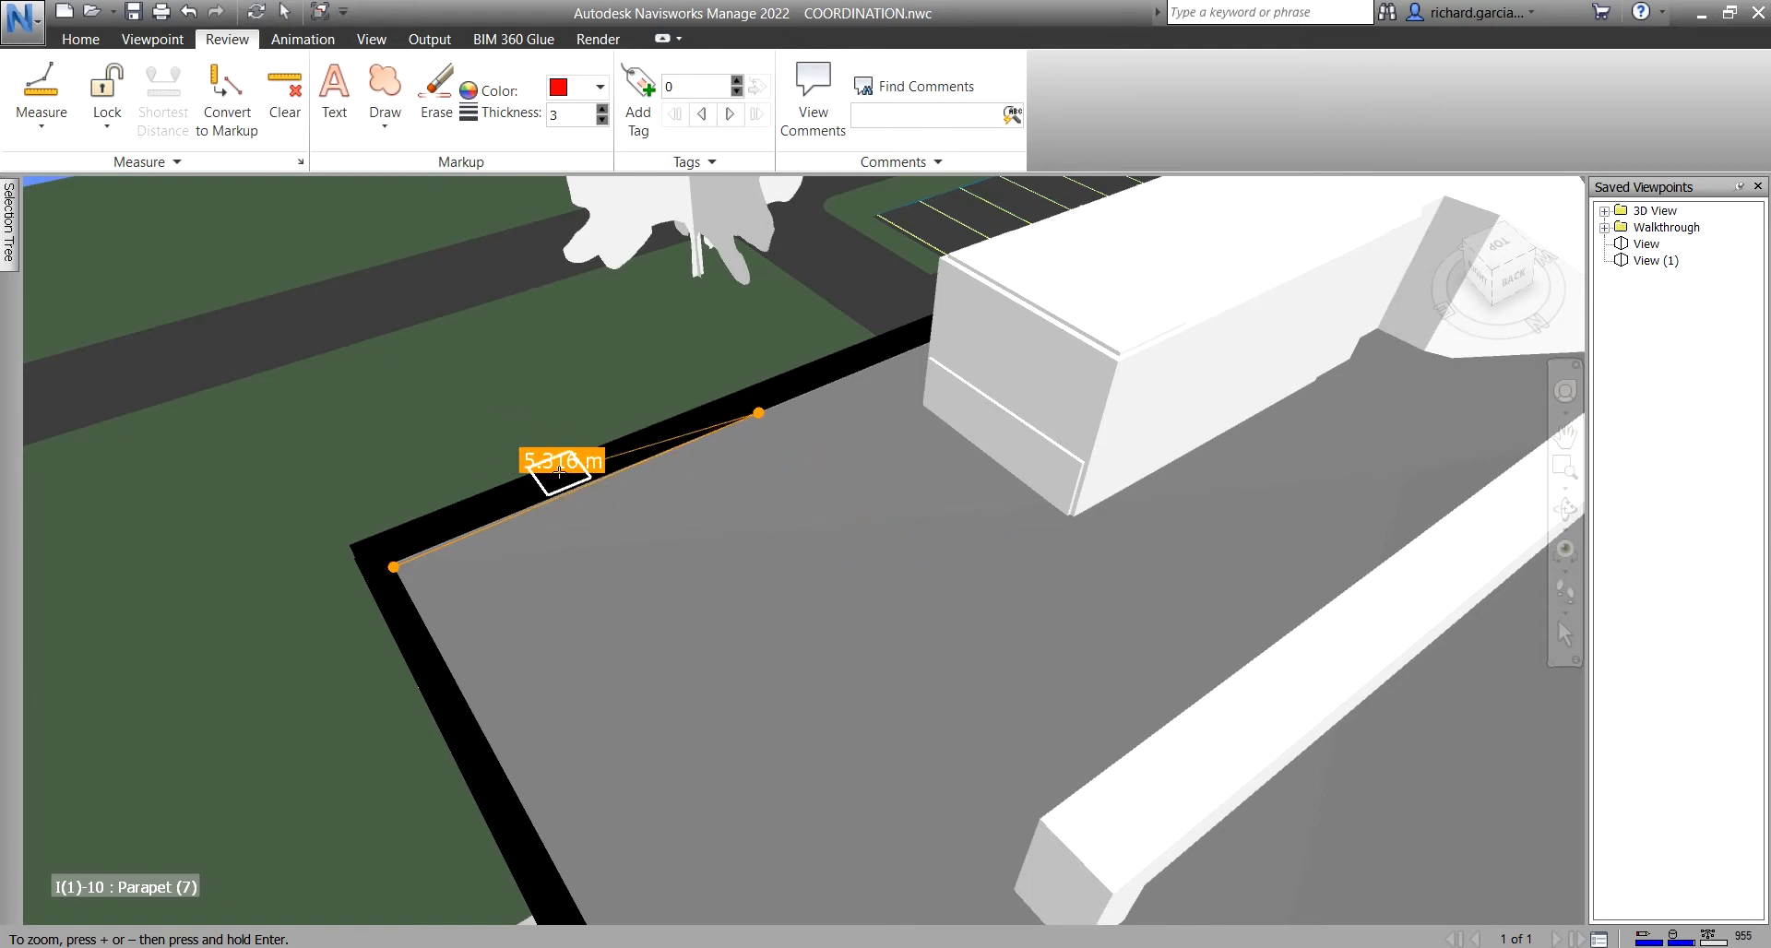
left_click(1068, 521)
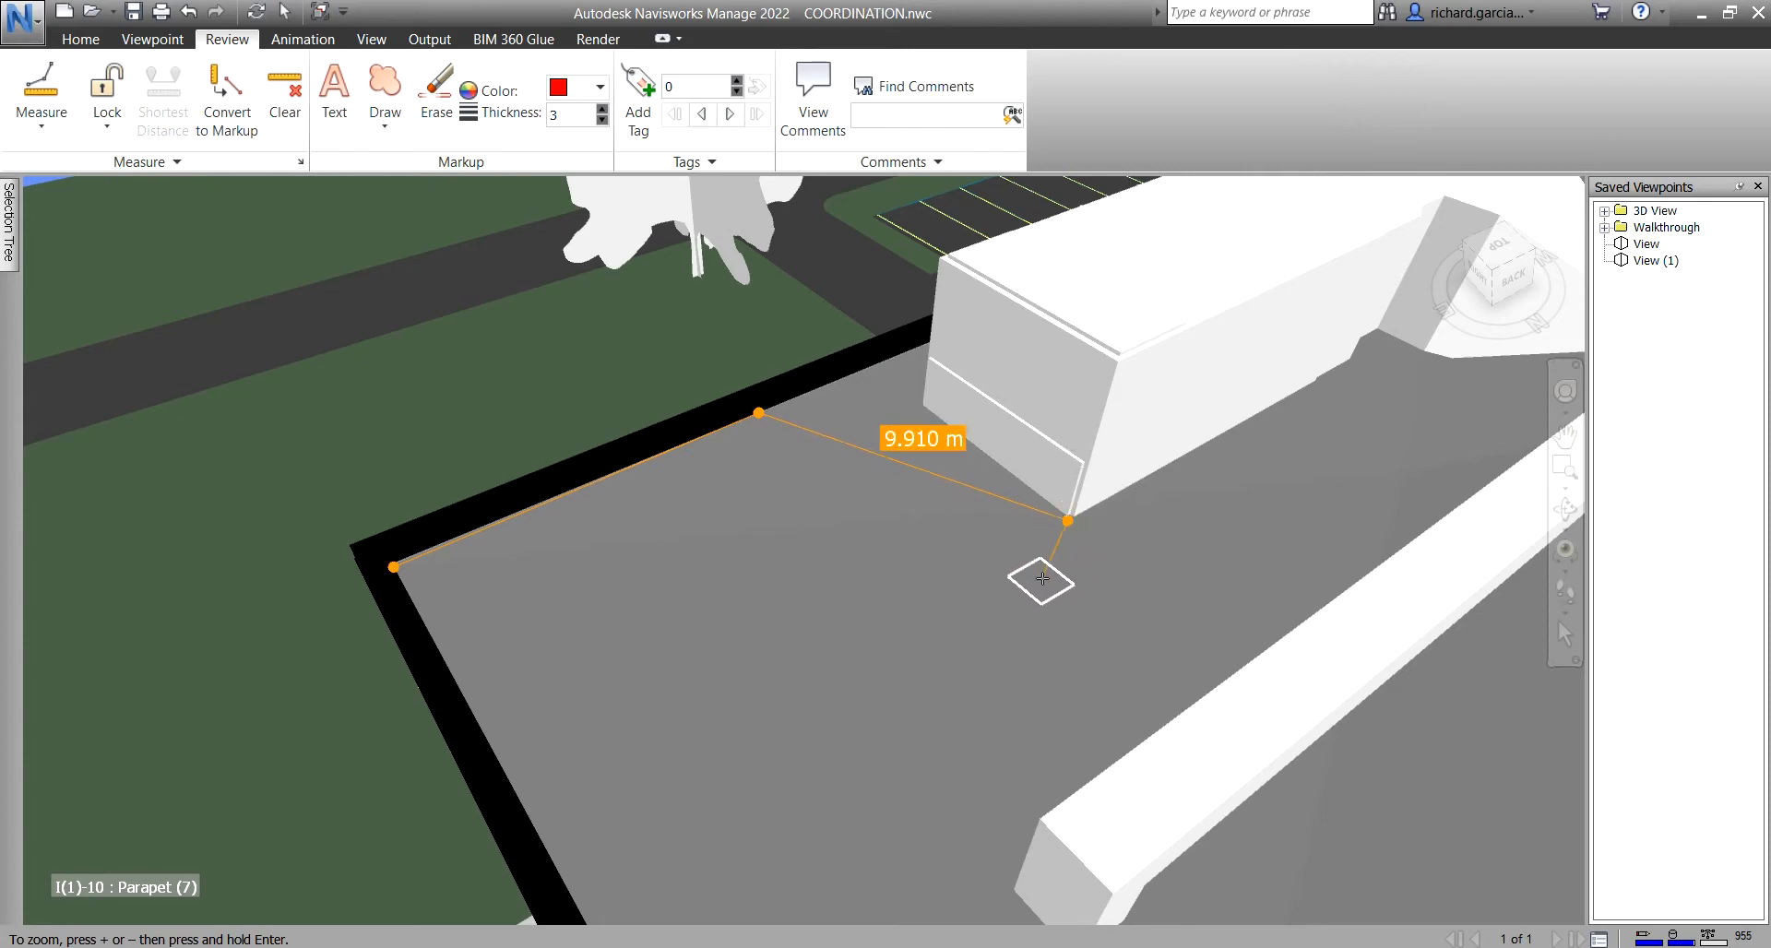
middle_click_drag(1035, 605, 934, 525)
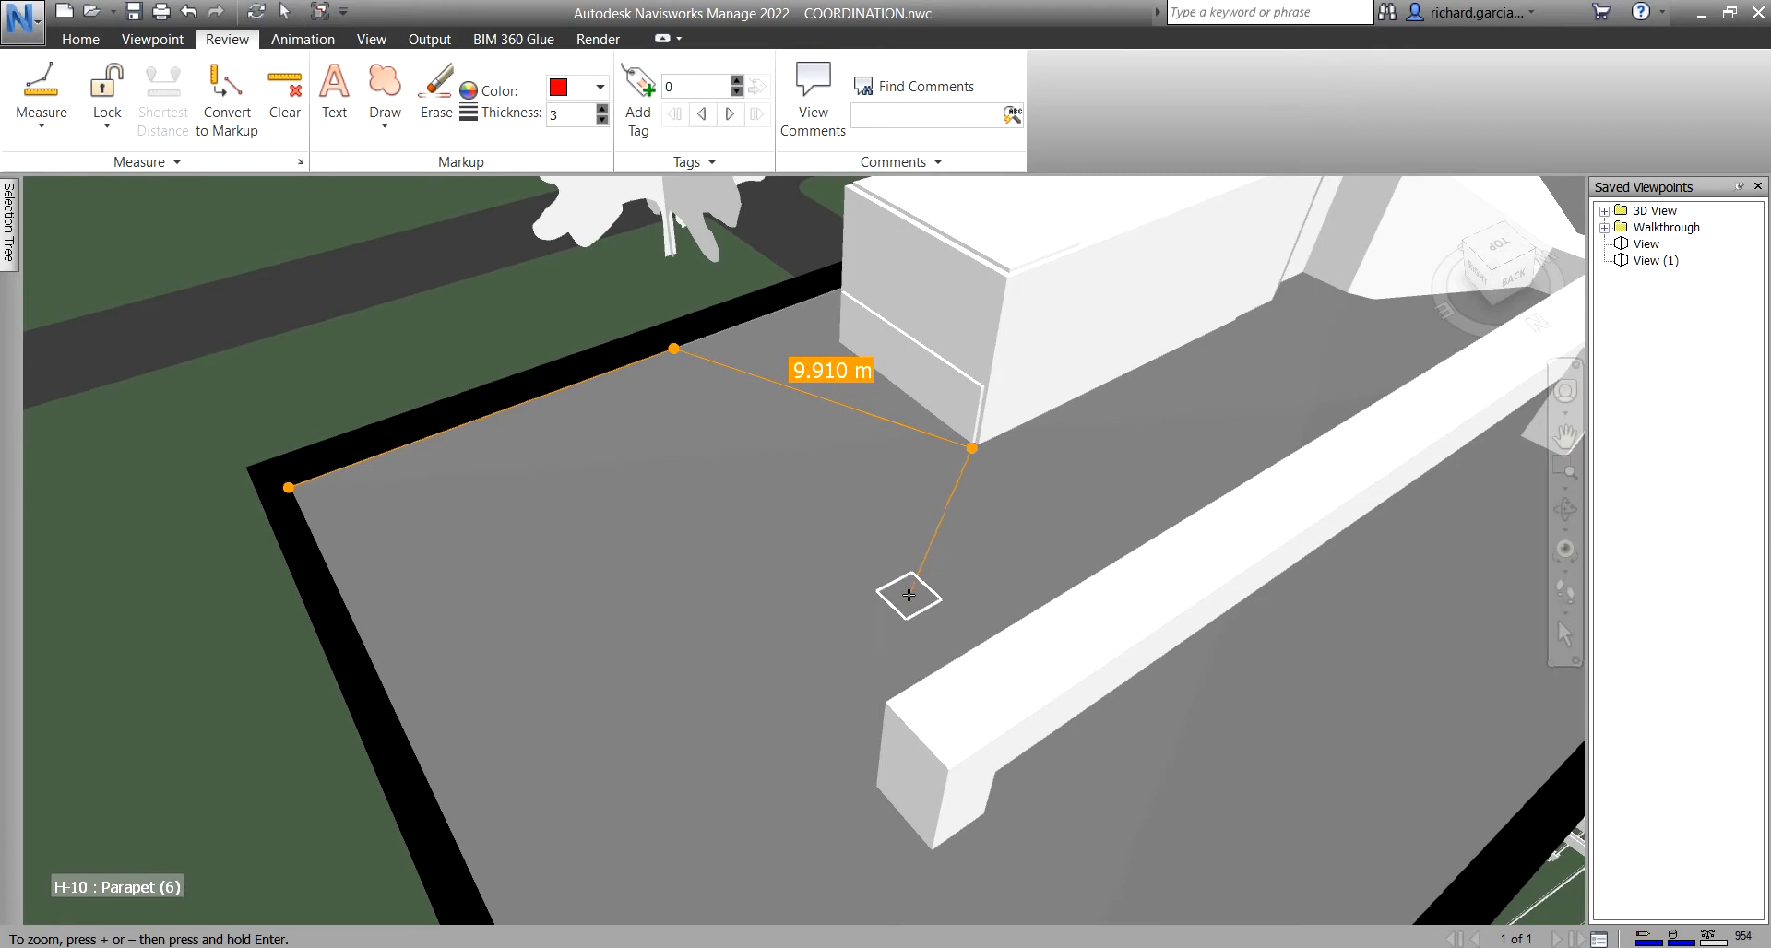
- Continue the line past the duct and far parapet back to the start, totalling 31.681 m
left_click(867, 787)
middle_click_drag(791, 705, 654, 596)
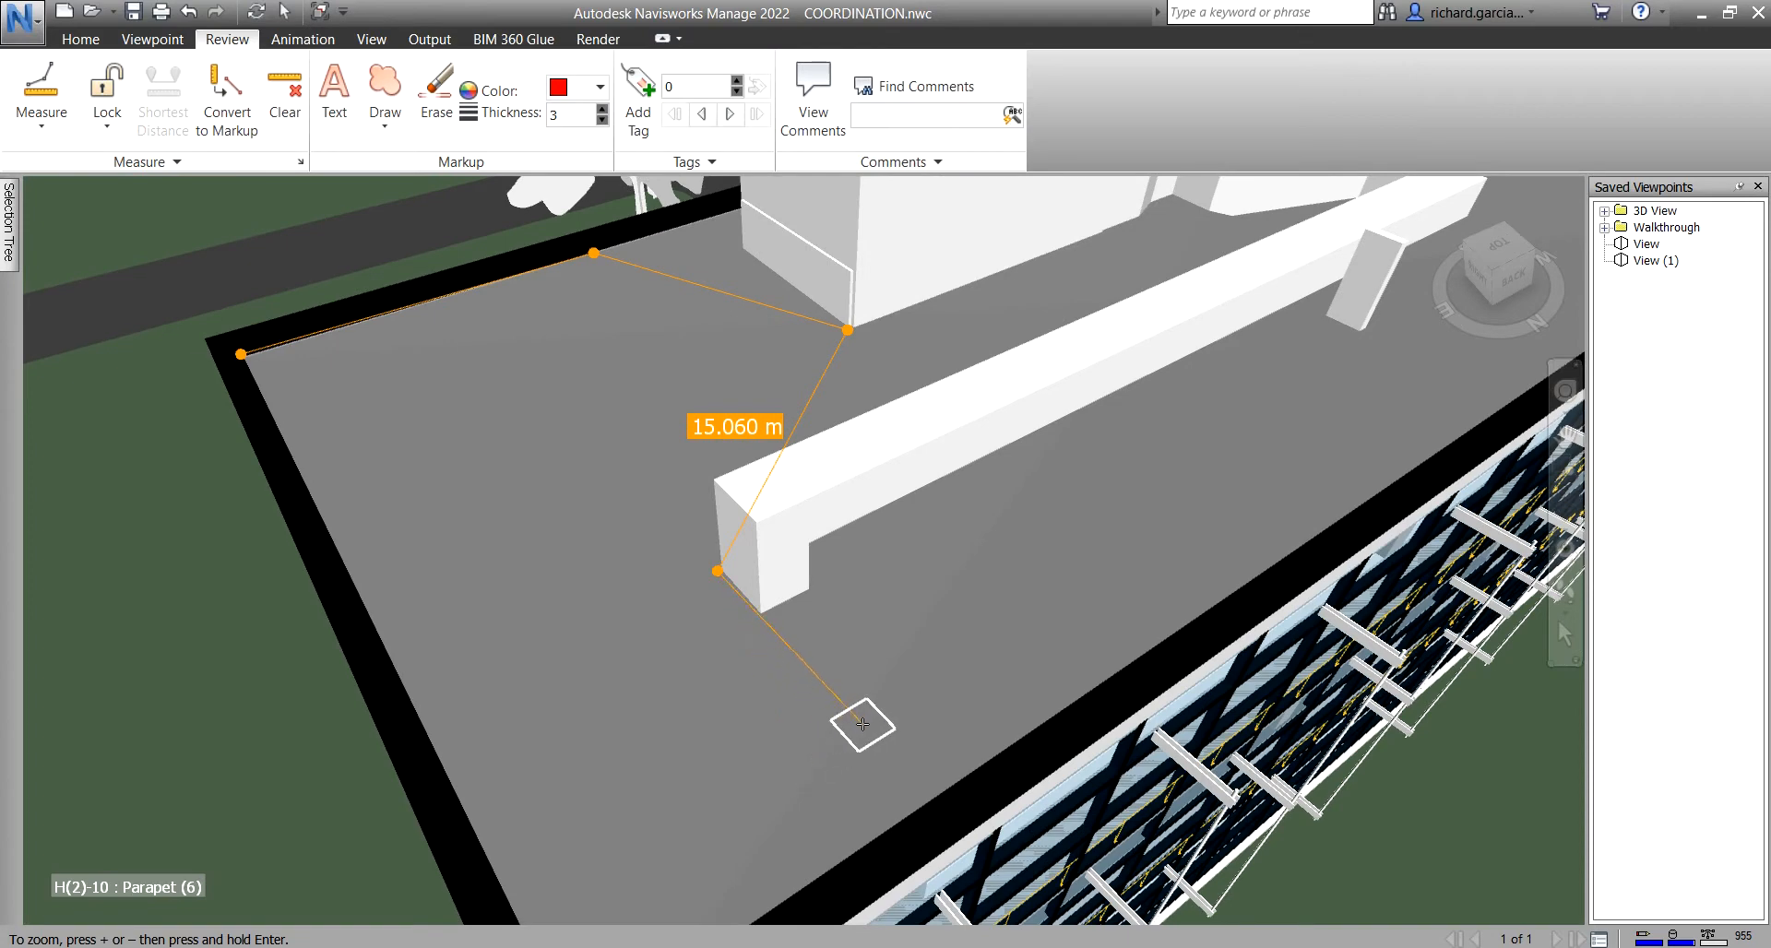
left_click(922, 792)
middle_click_drag(811, 822, 711, 719)
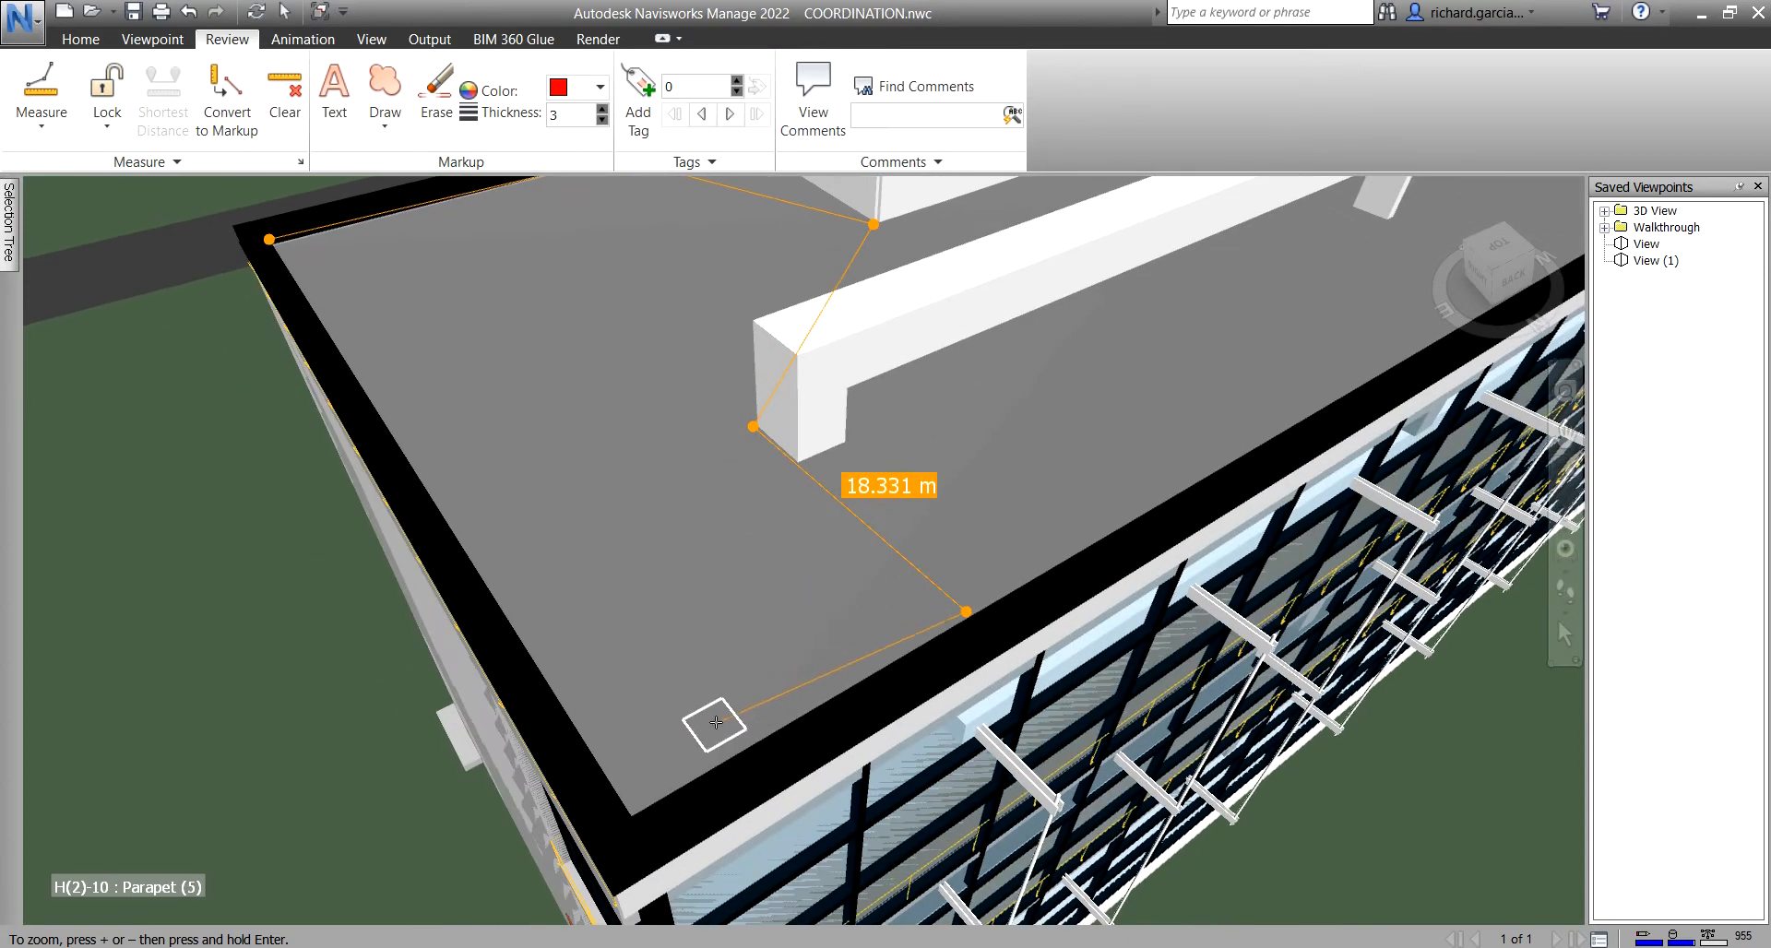
left_click(634, 811)
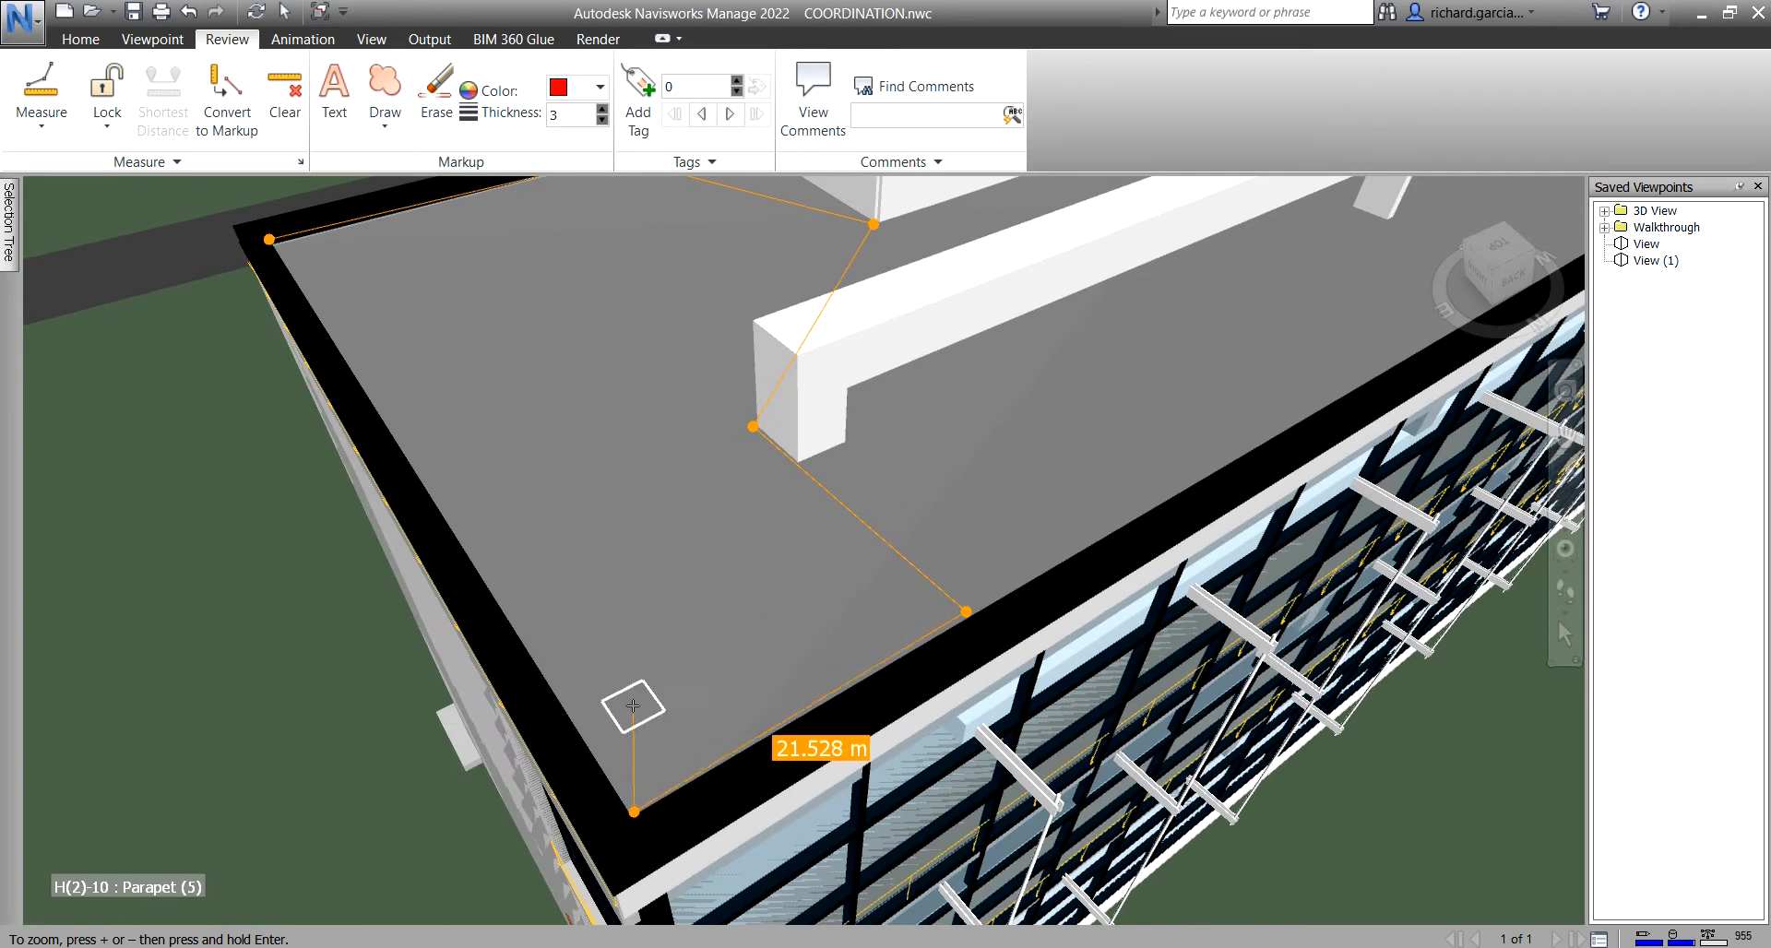
middle_click_drag(462, 440, 510, 645)
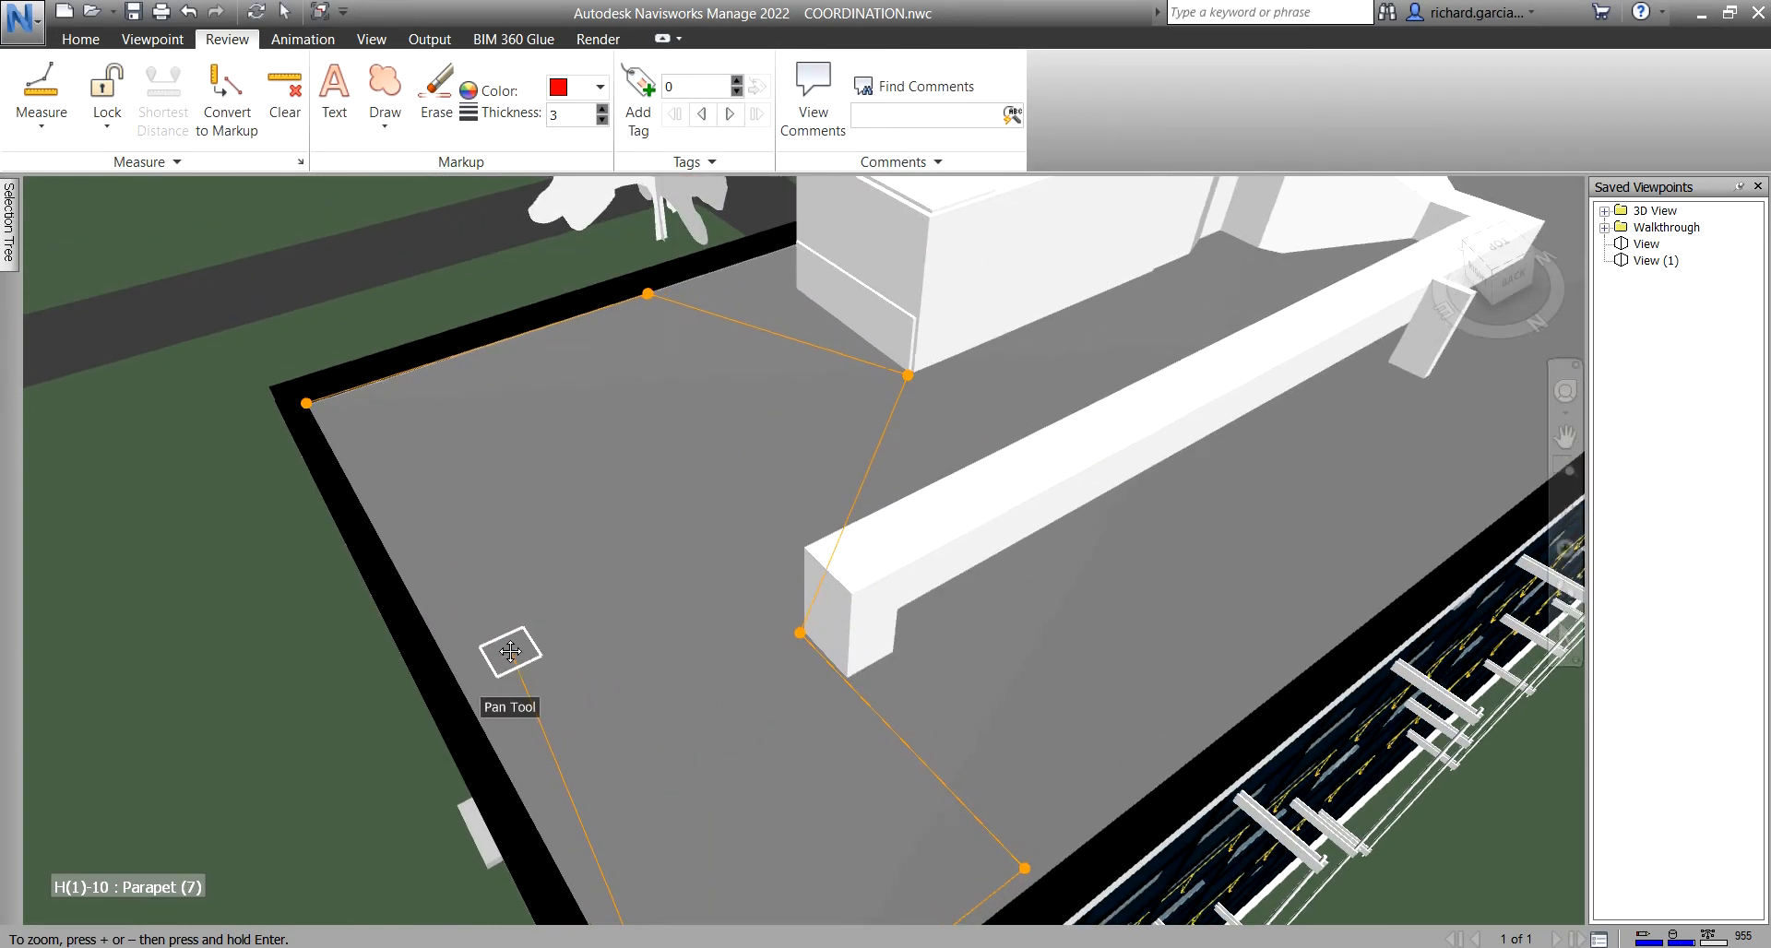
left_click(307, 406)
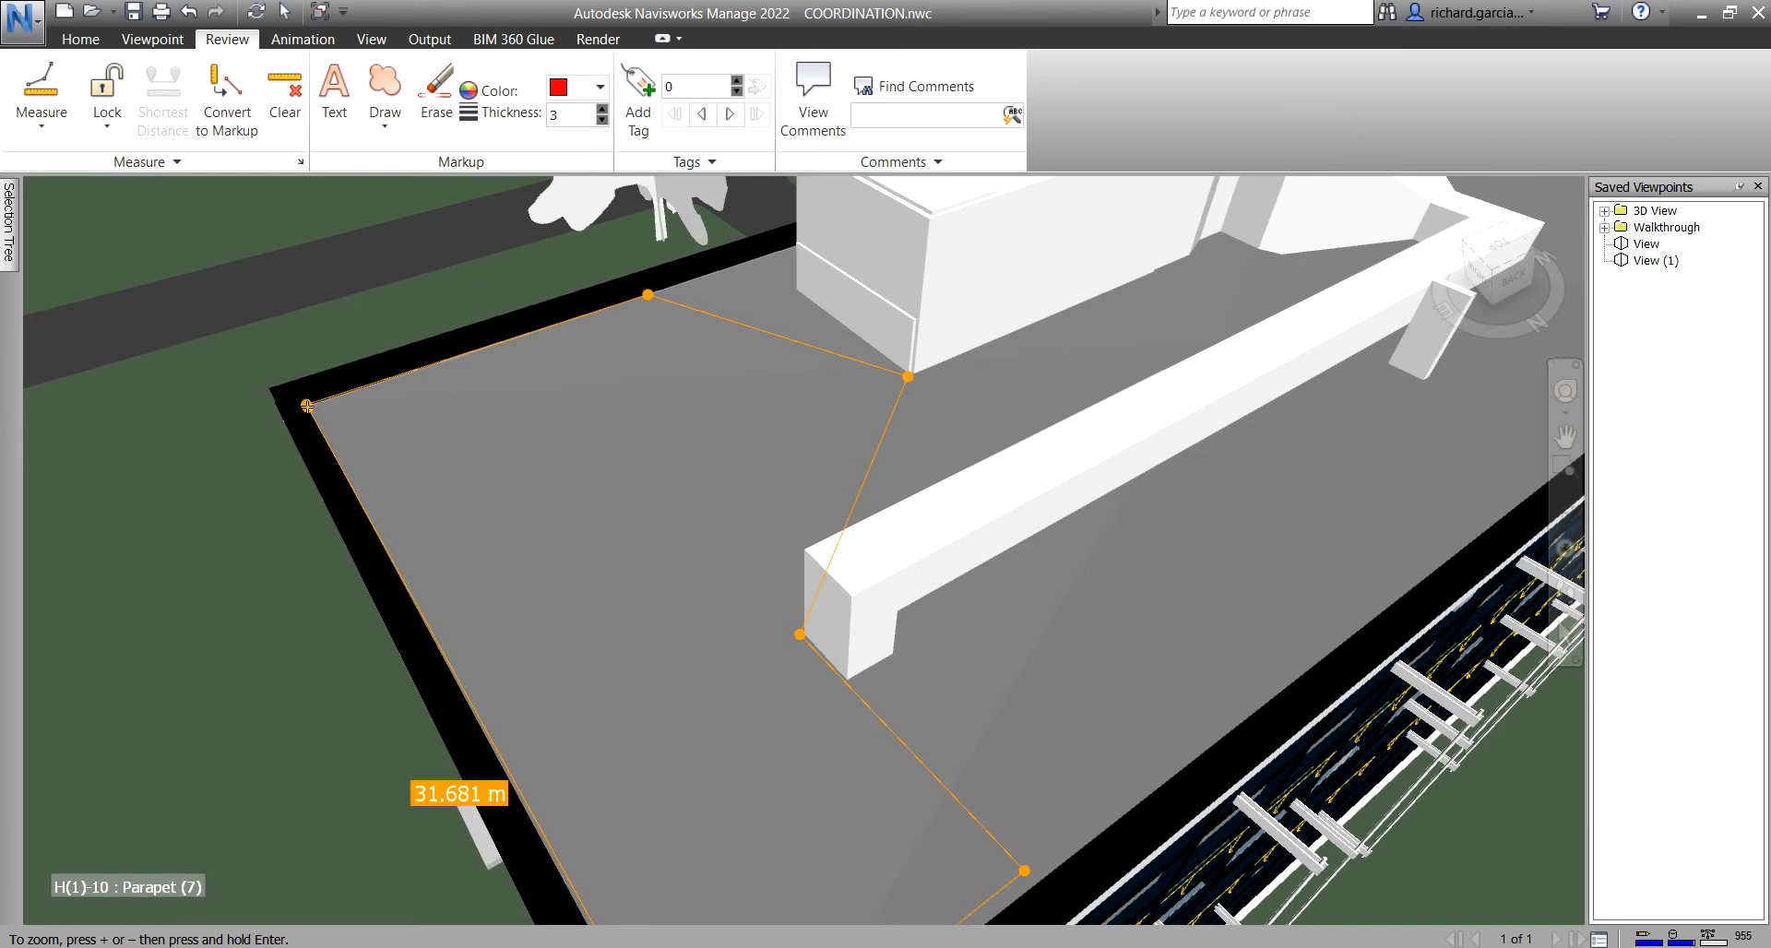
scroll(535, 505, "down", 3)
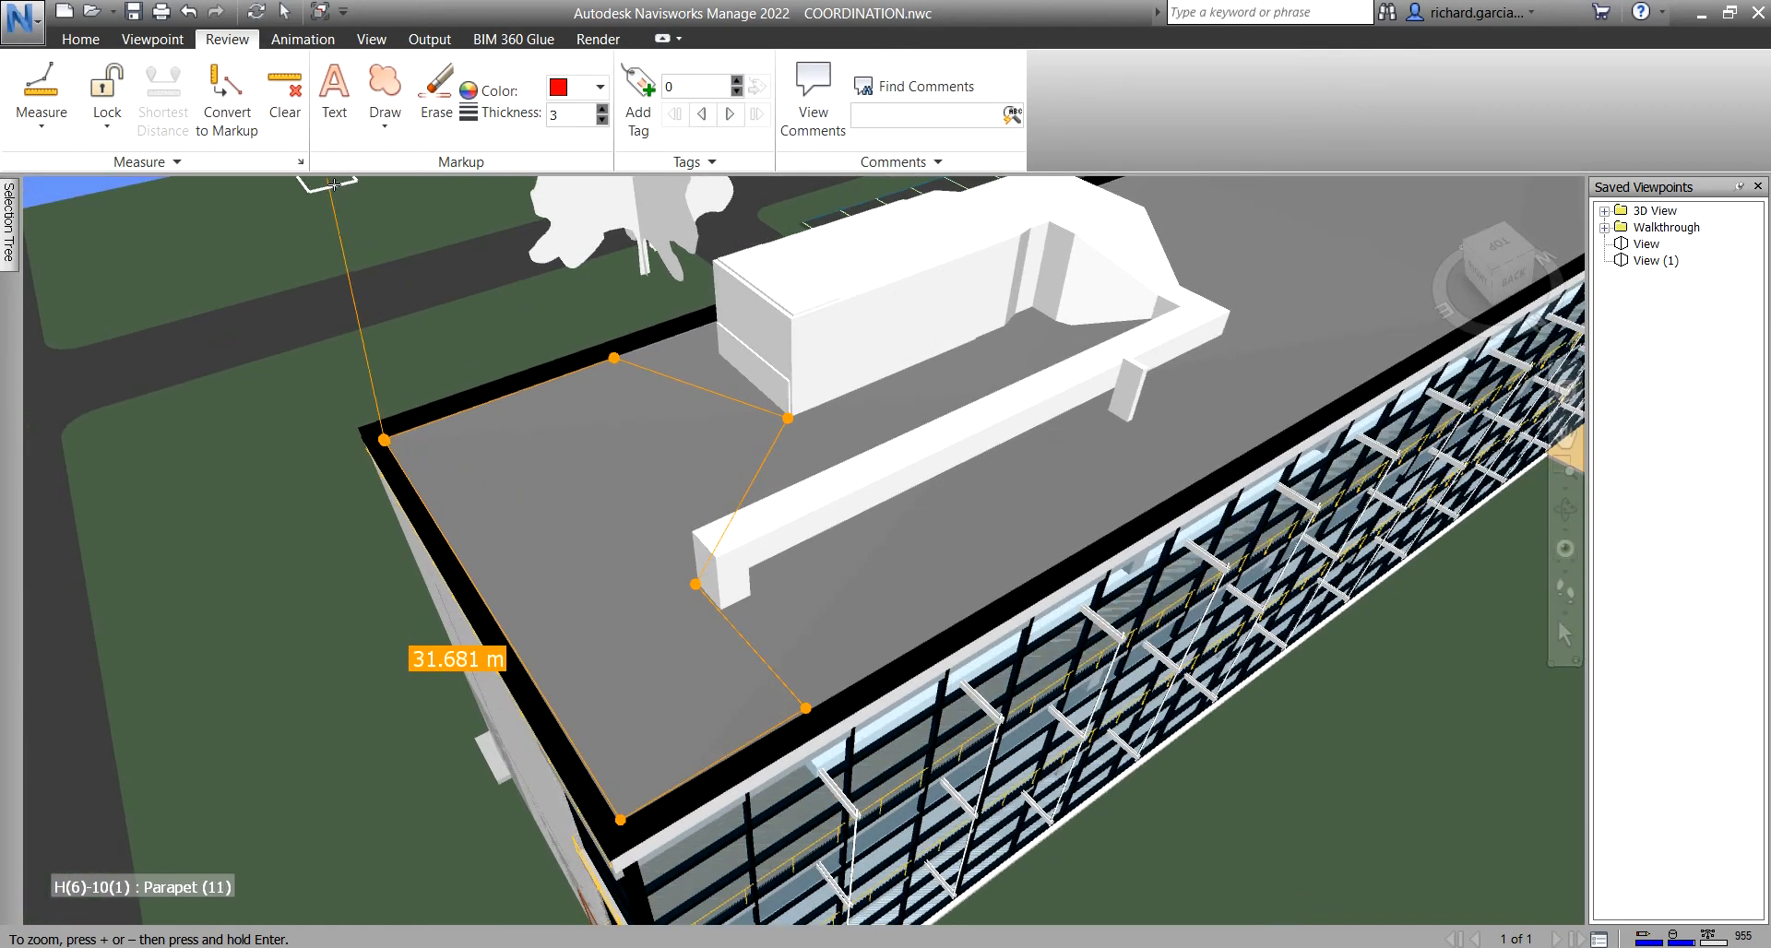
- Save the 31.681 m roof outline as red markup in viewpoint View (2)
left_click(225, 85)
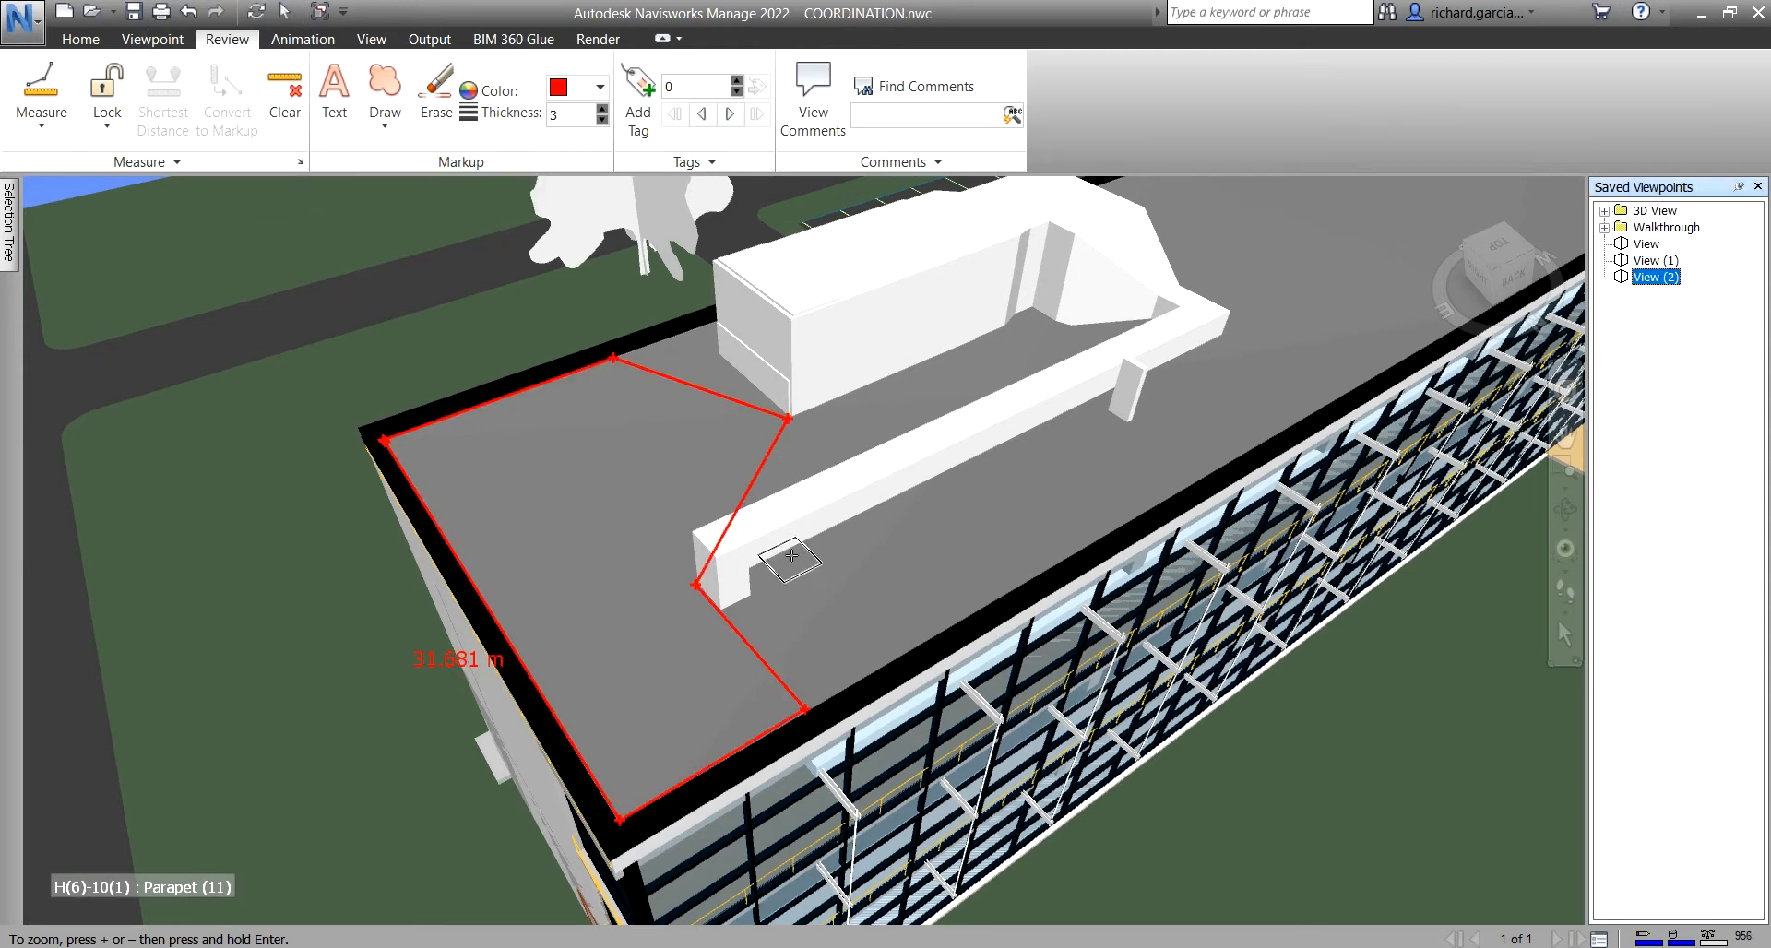
left_click(42, 113)
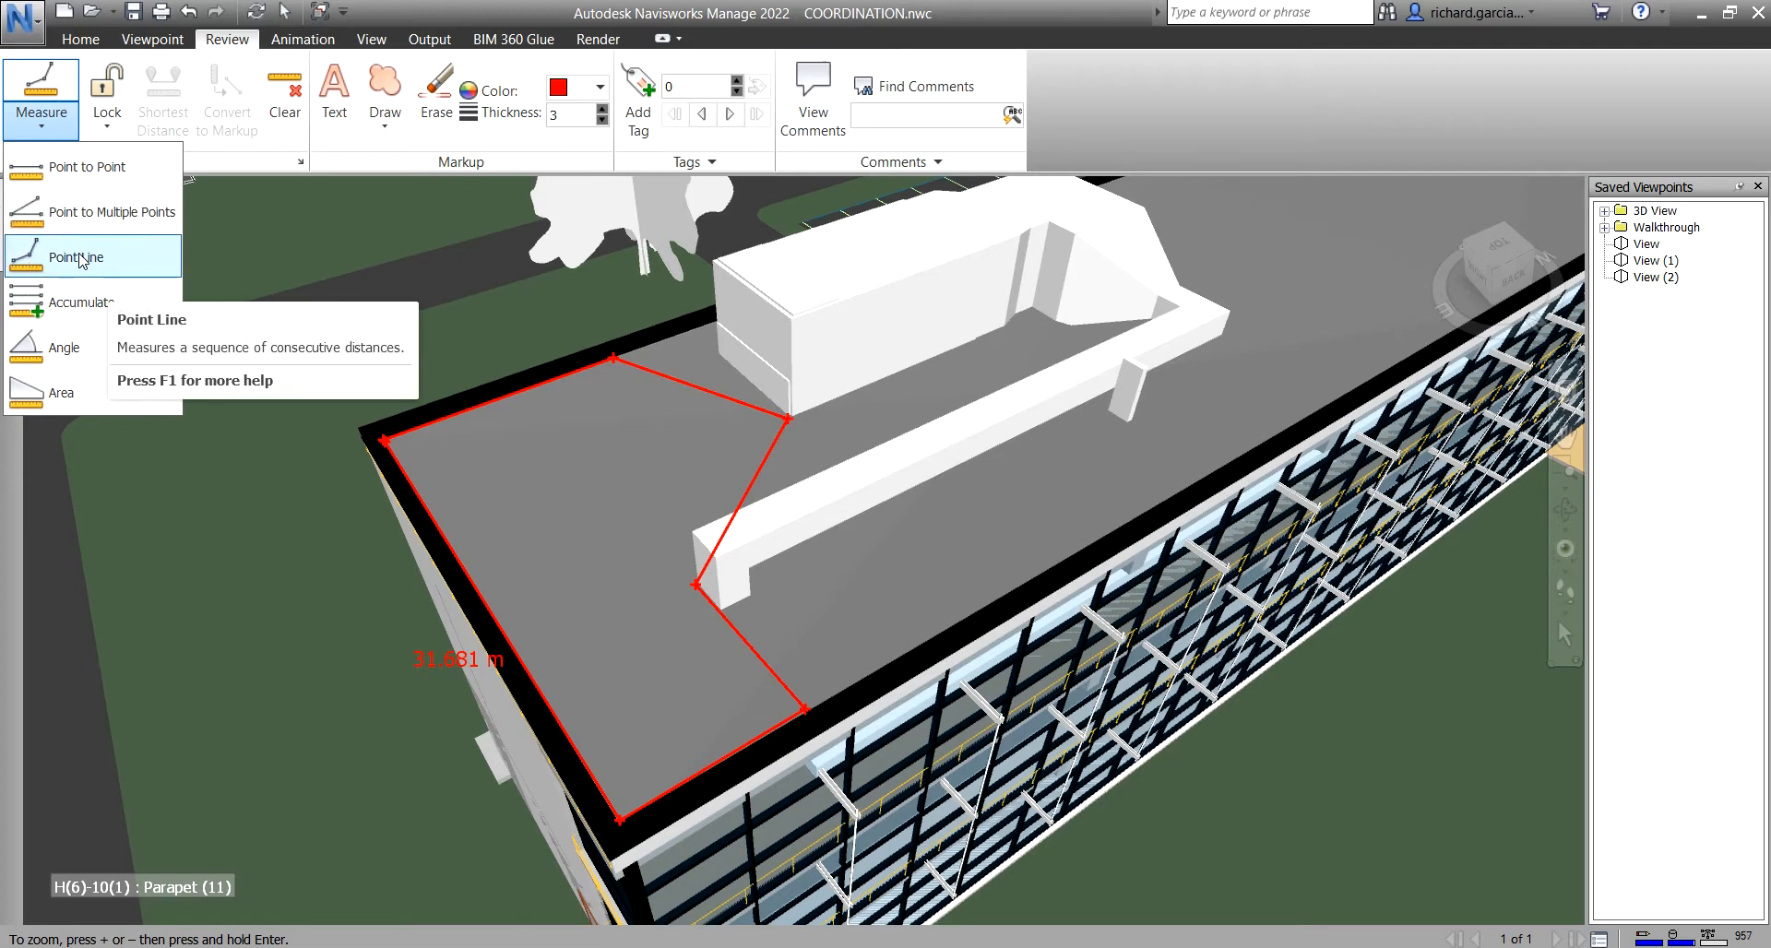
- Switch to Point to Point accumulation and measure the first three distances from the left parapet, reaching 9.007 m
left_click(62, 307)
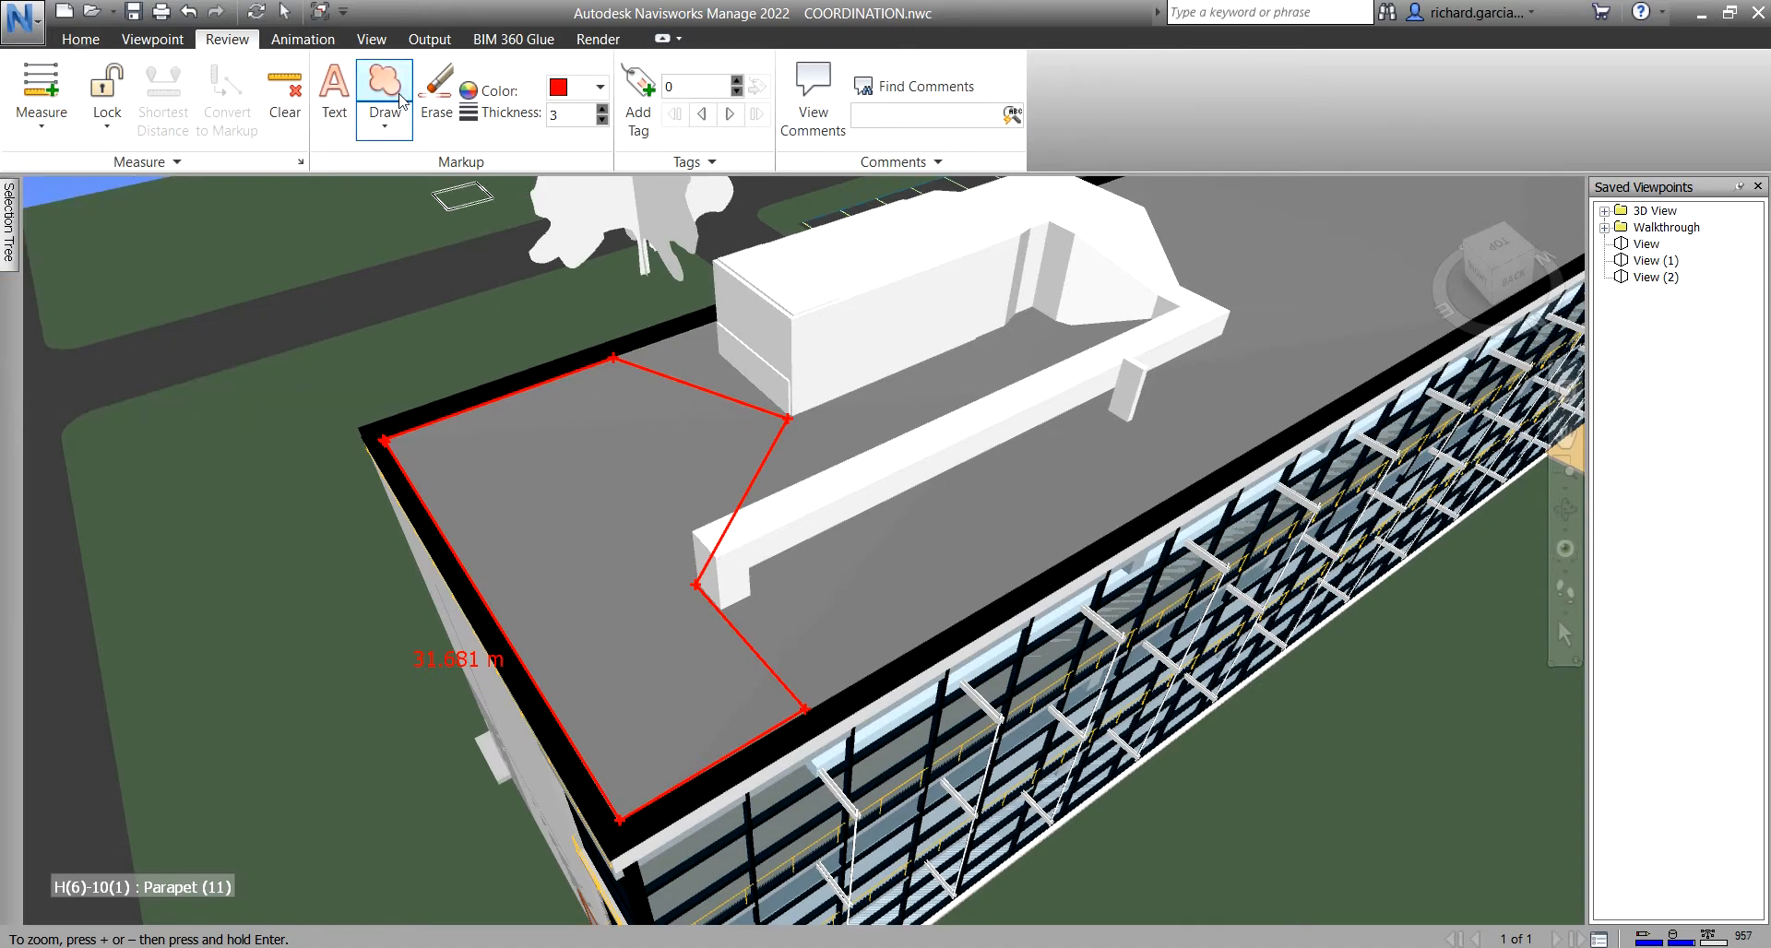
middle_click_drag(528, 417, 570, 442)
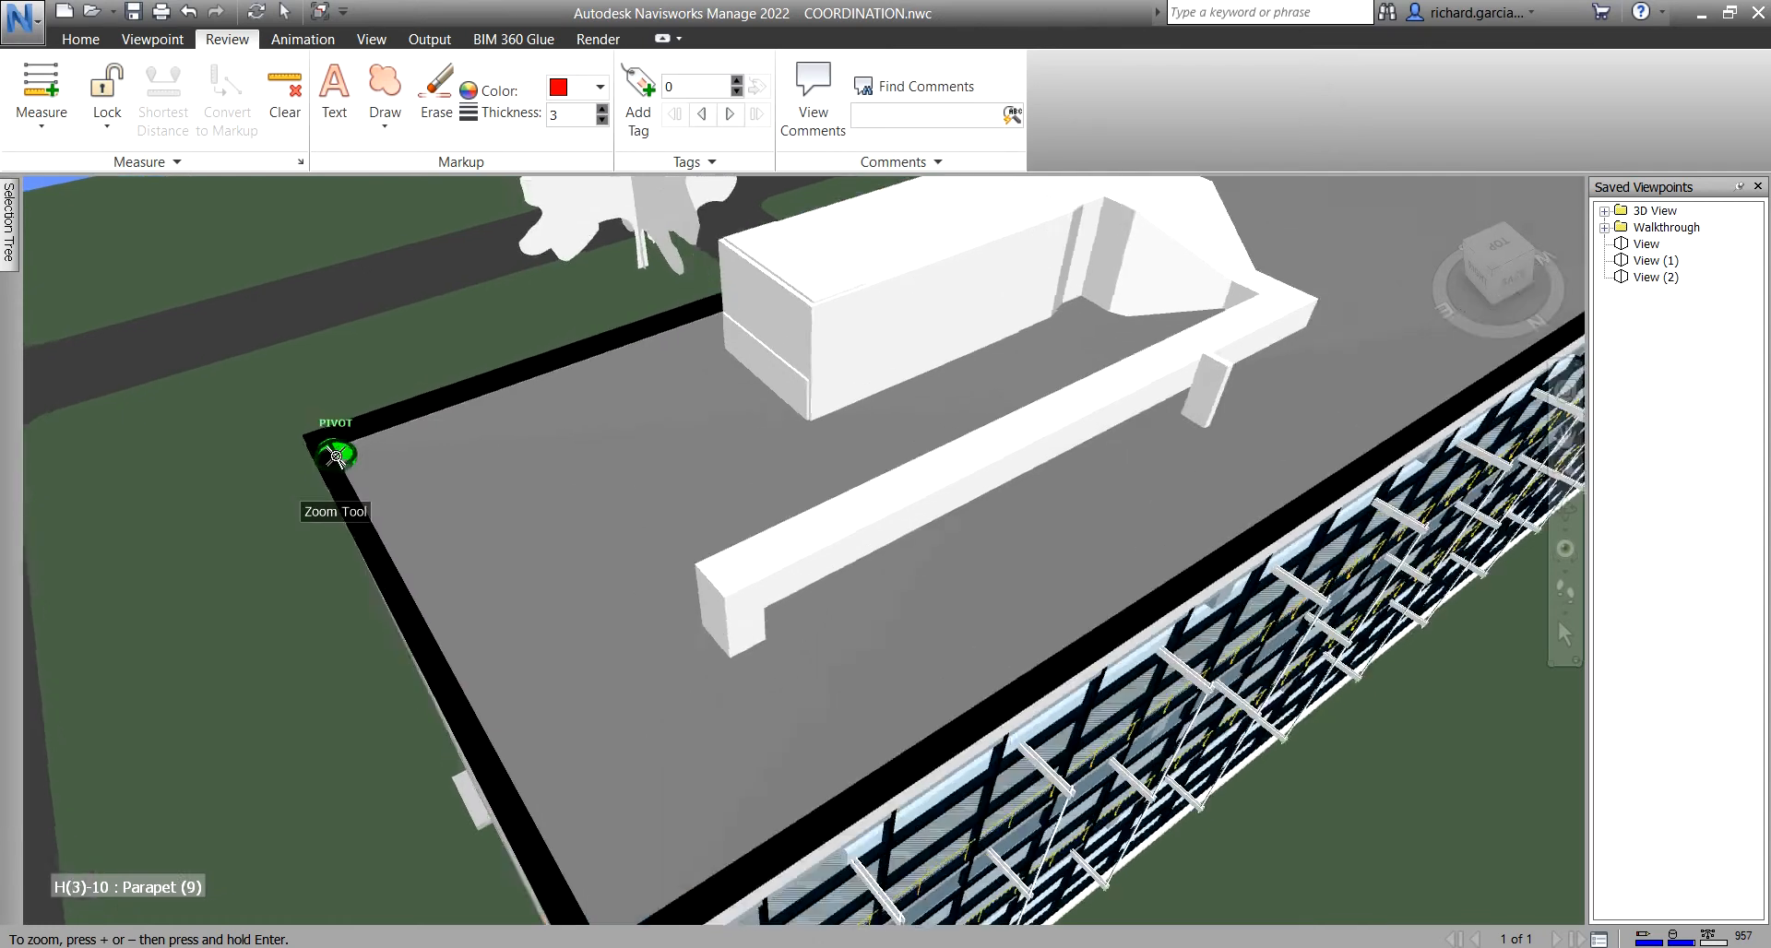
scroll(332, 480, "up", 3)
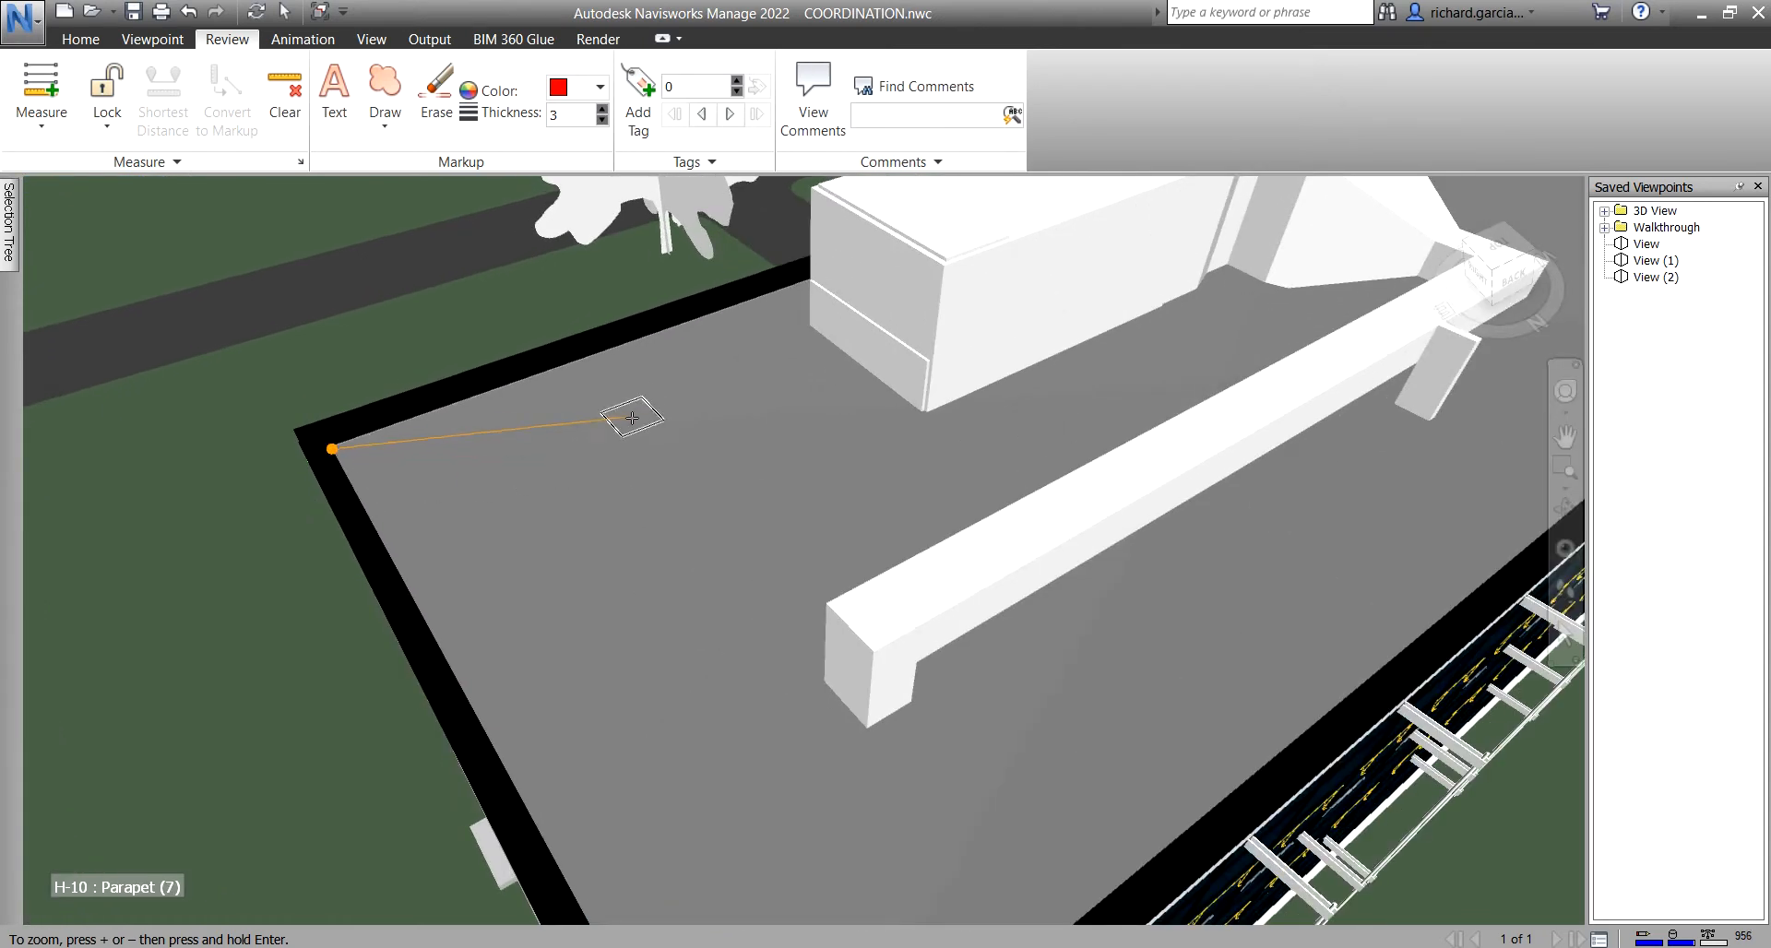
left_click(630, 342)
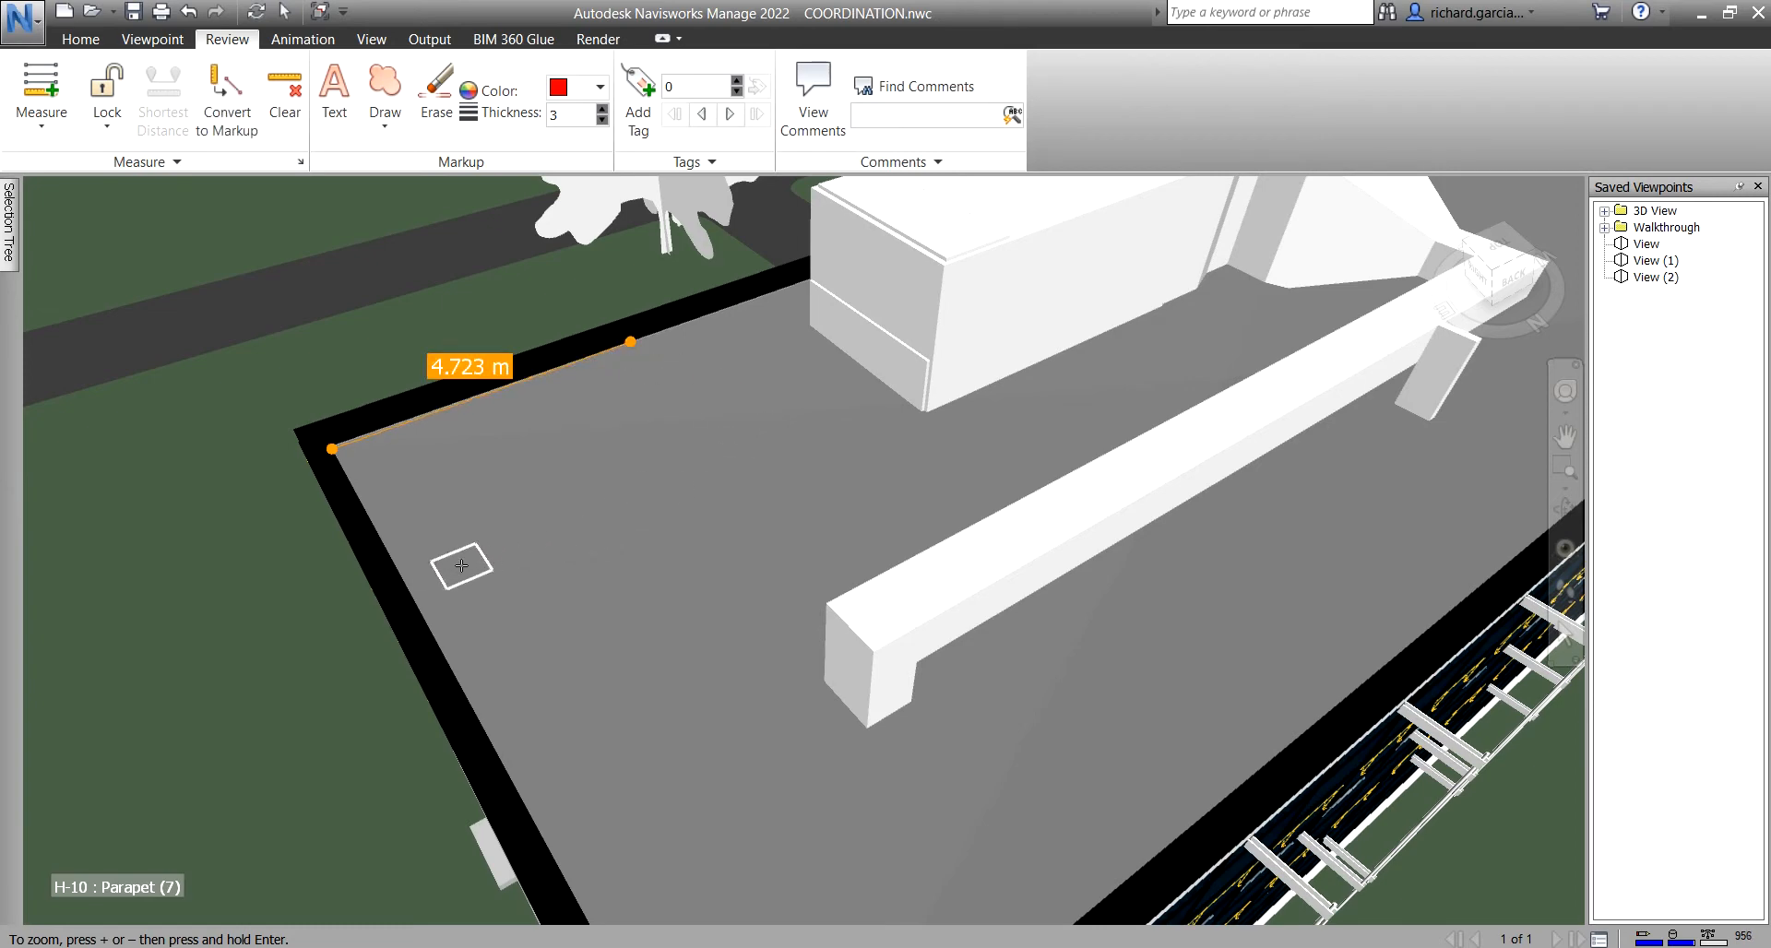
left_click(408, 589)
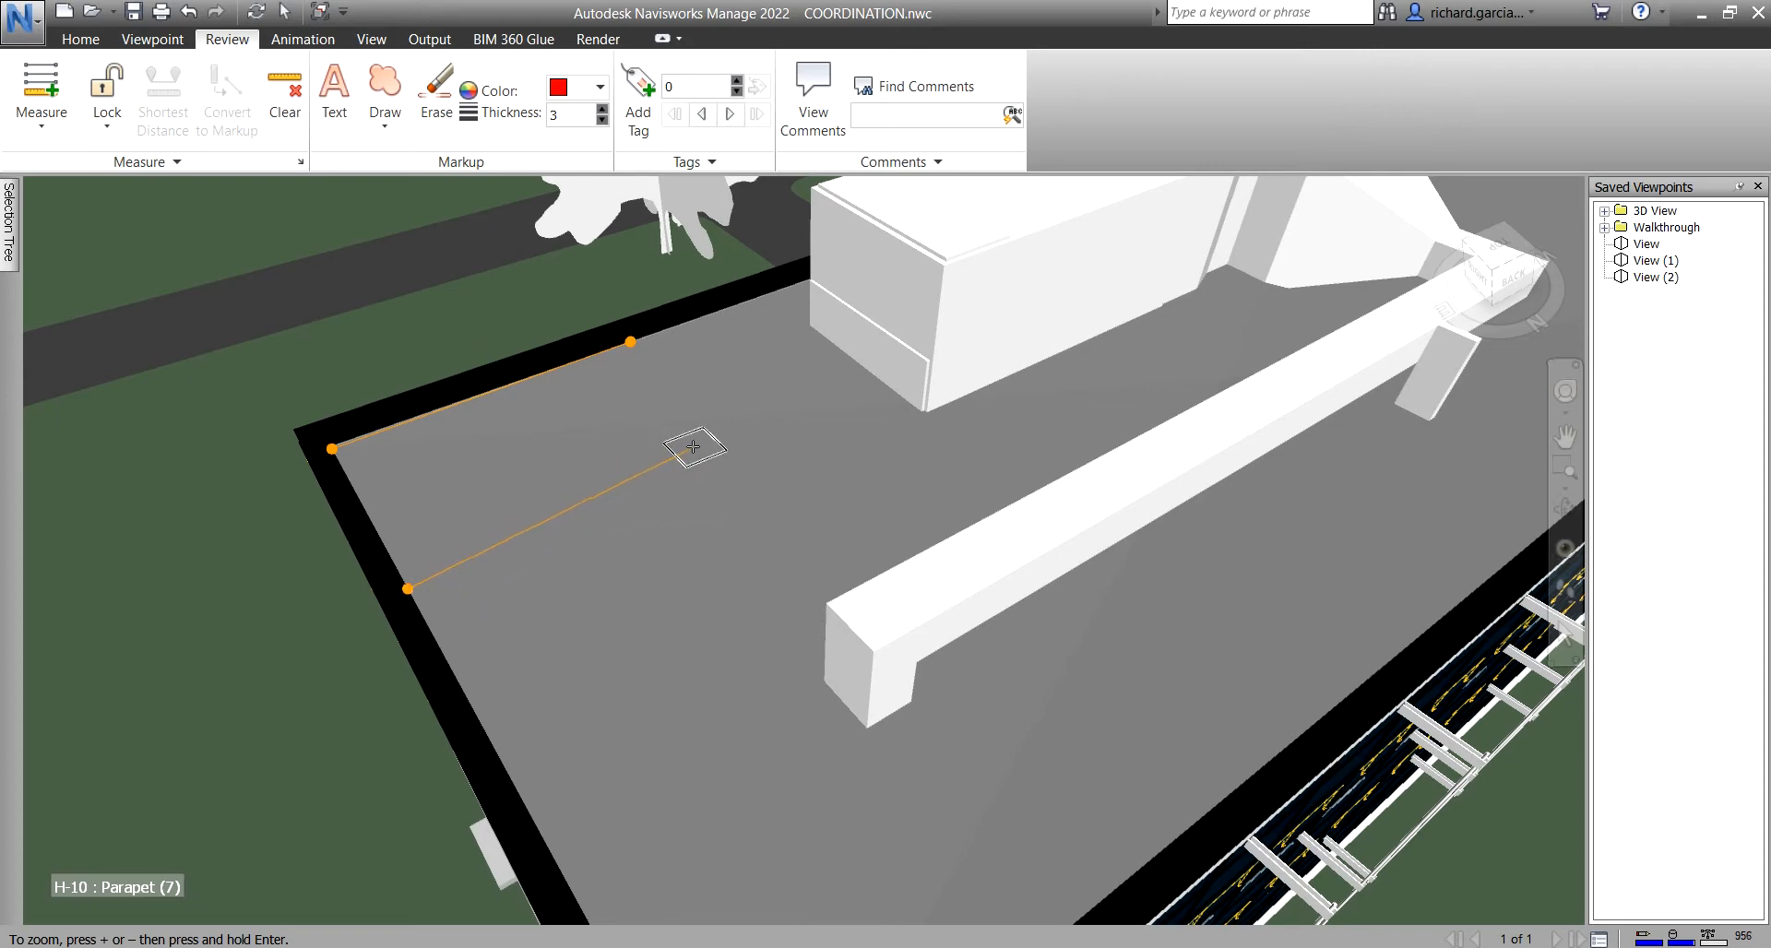
left_click(708, 455)
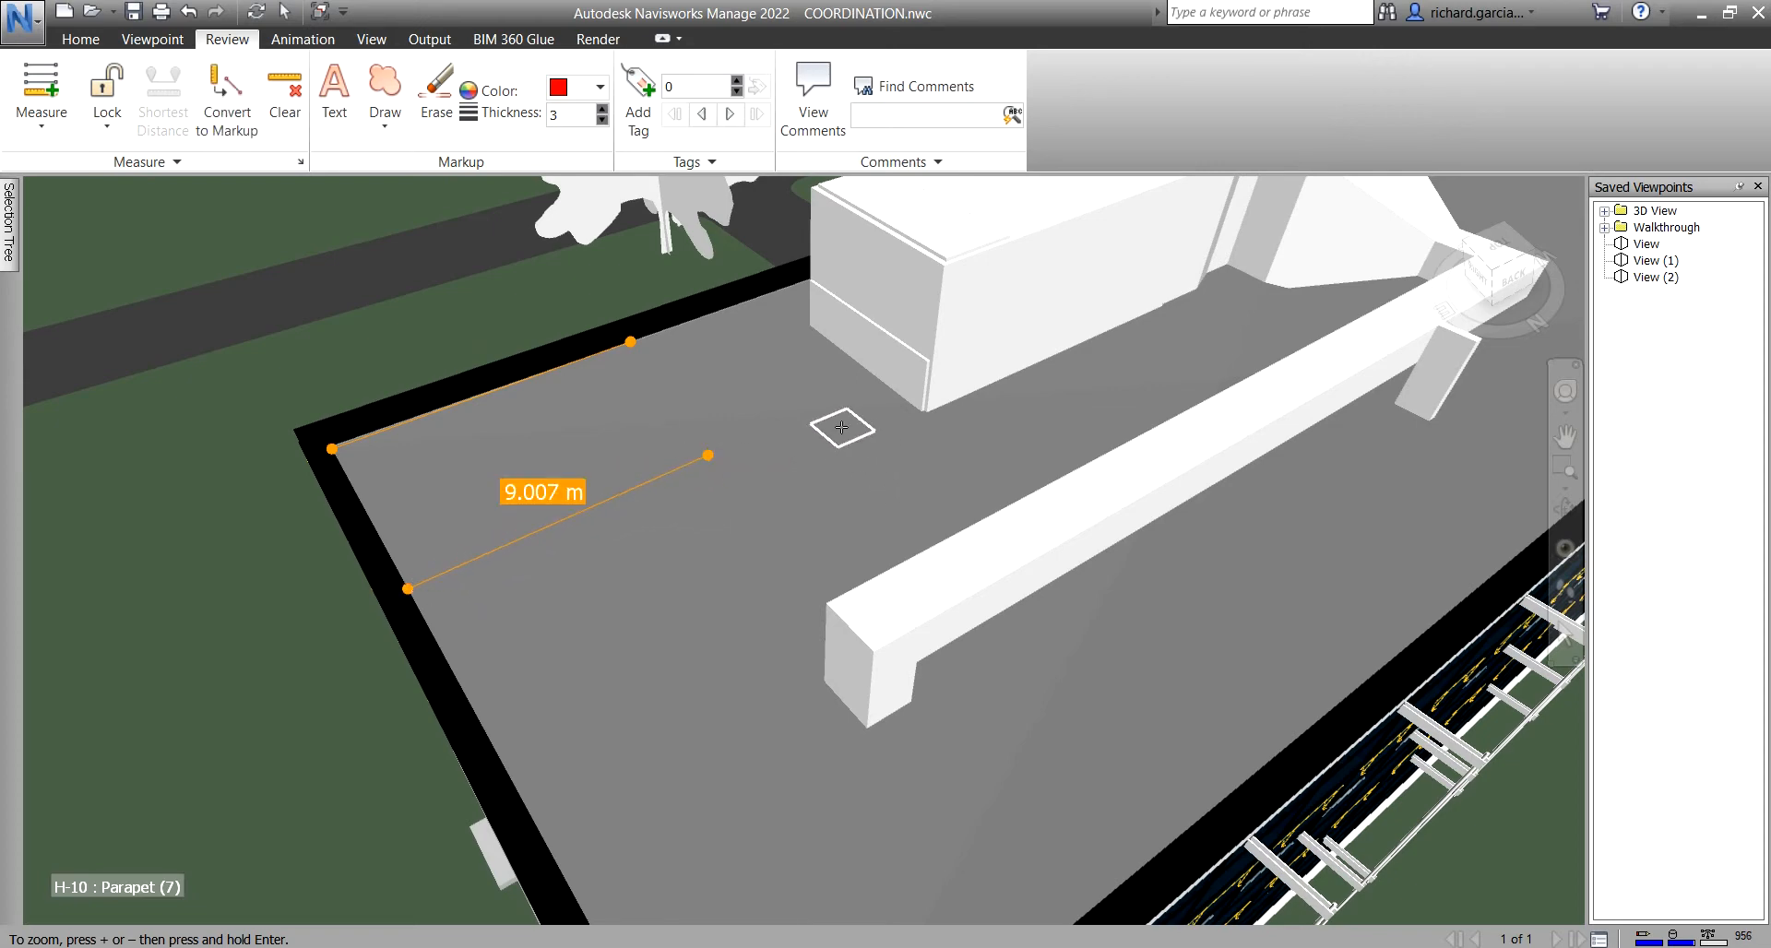
left_click(482, 690)
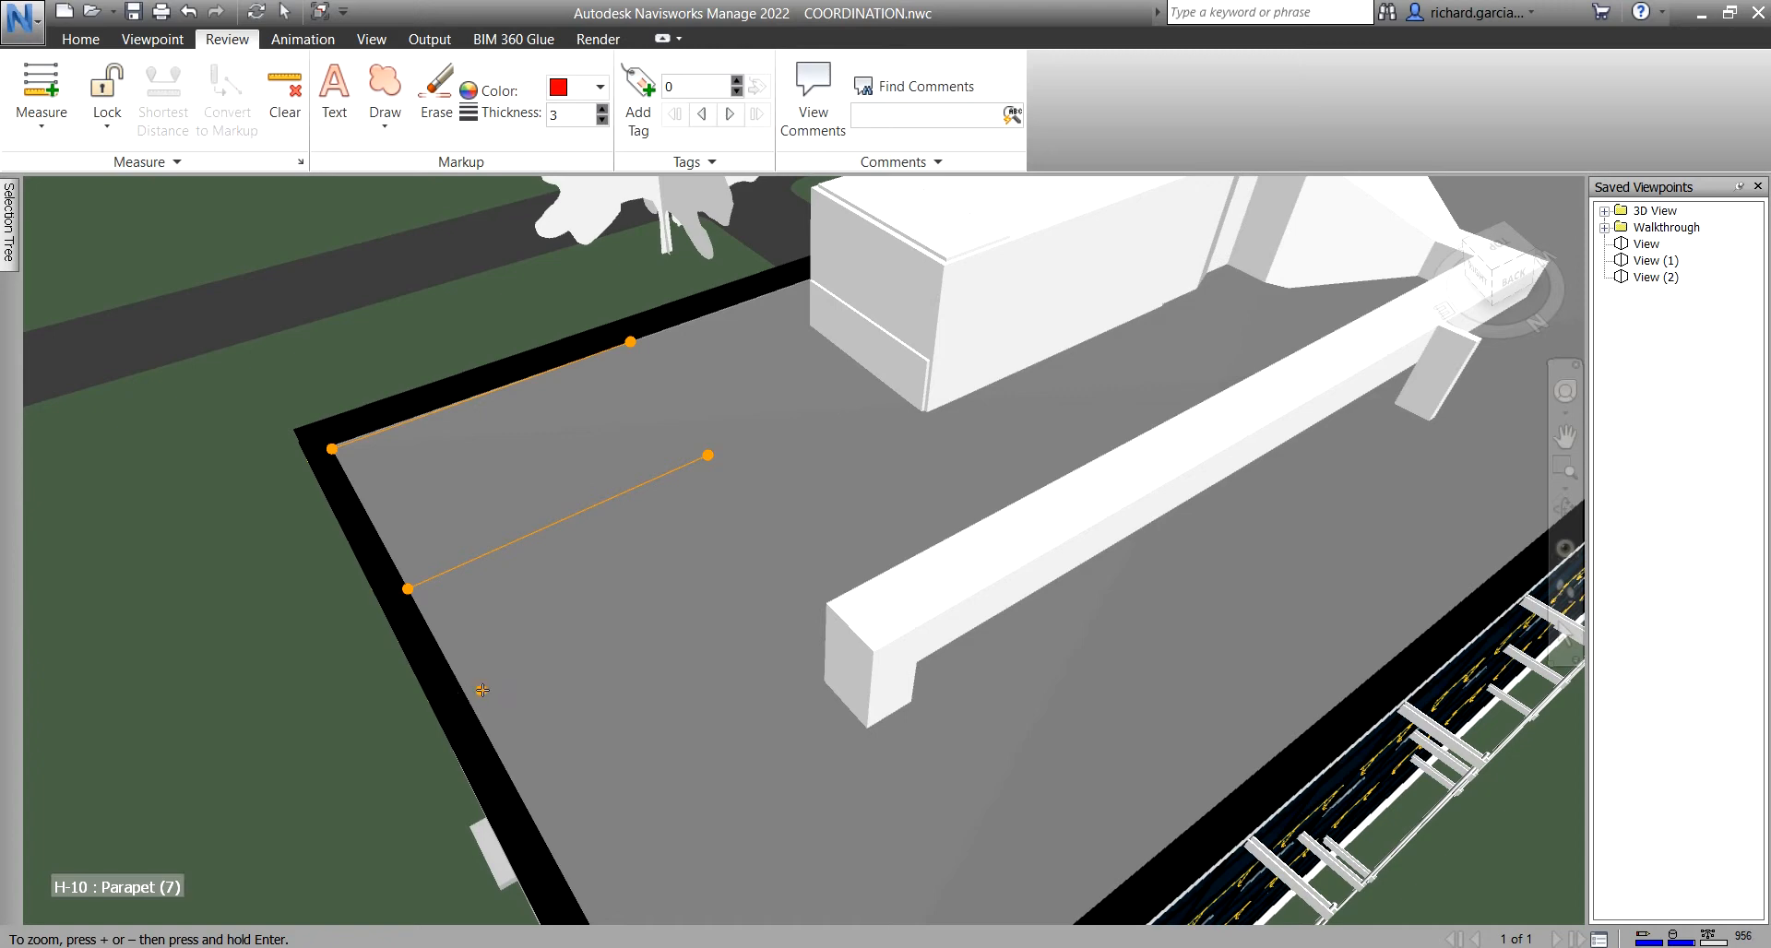
left_click(667, 608)
- Add three more parapet-to-roof distances, reading 14.137, 16.077 and 17.765 m
left_click(526, 749)
left_click(770, 627)
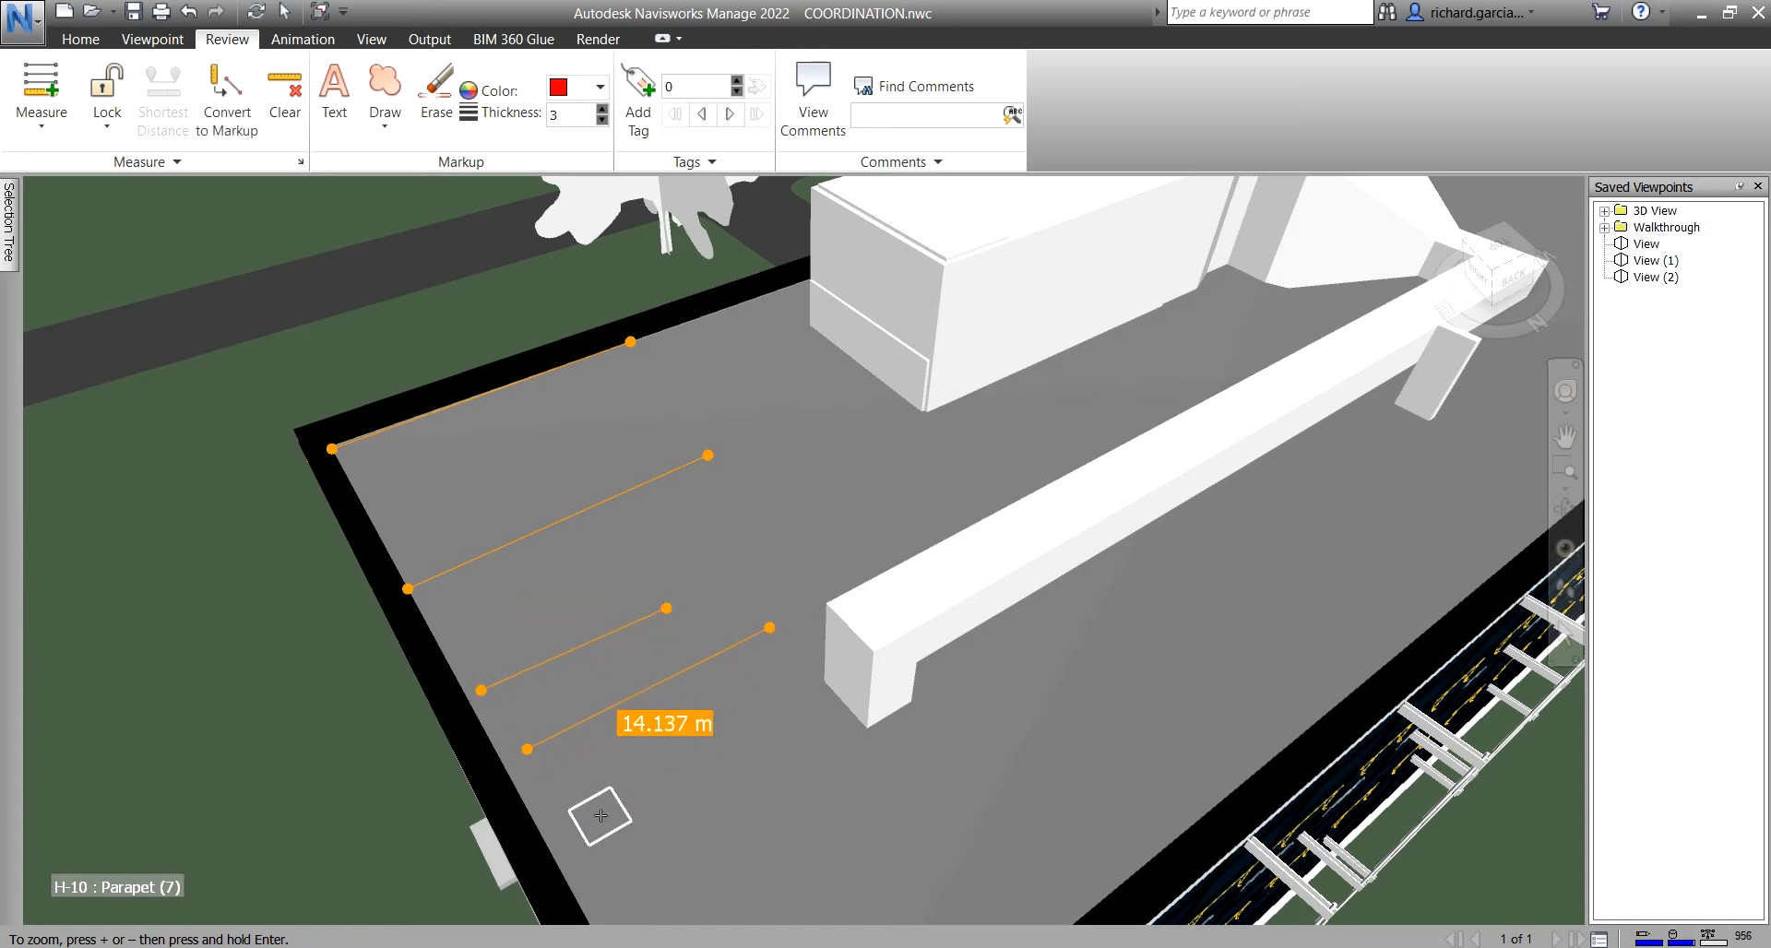
left_click(568, 819)
left_click(747, 733)
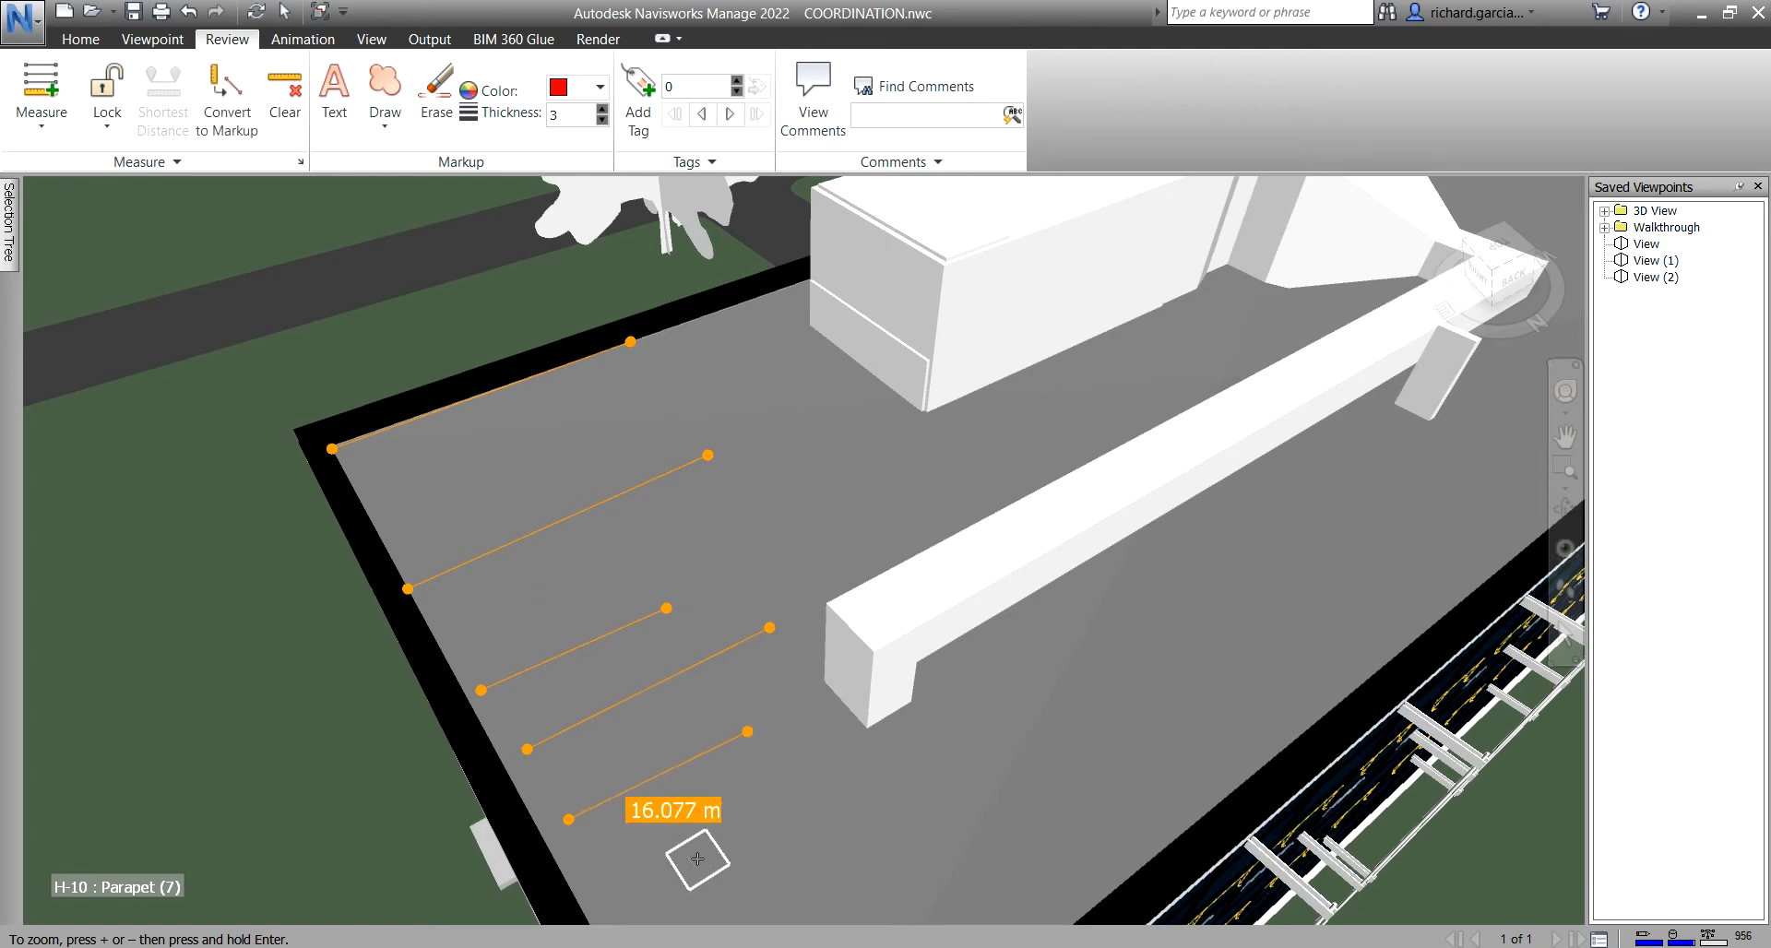
middle_click_drag(702, 816, 698, 650)
left_click(607, 708)
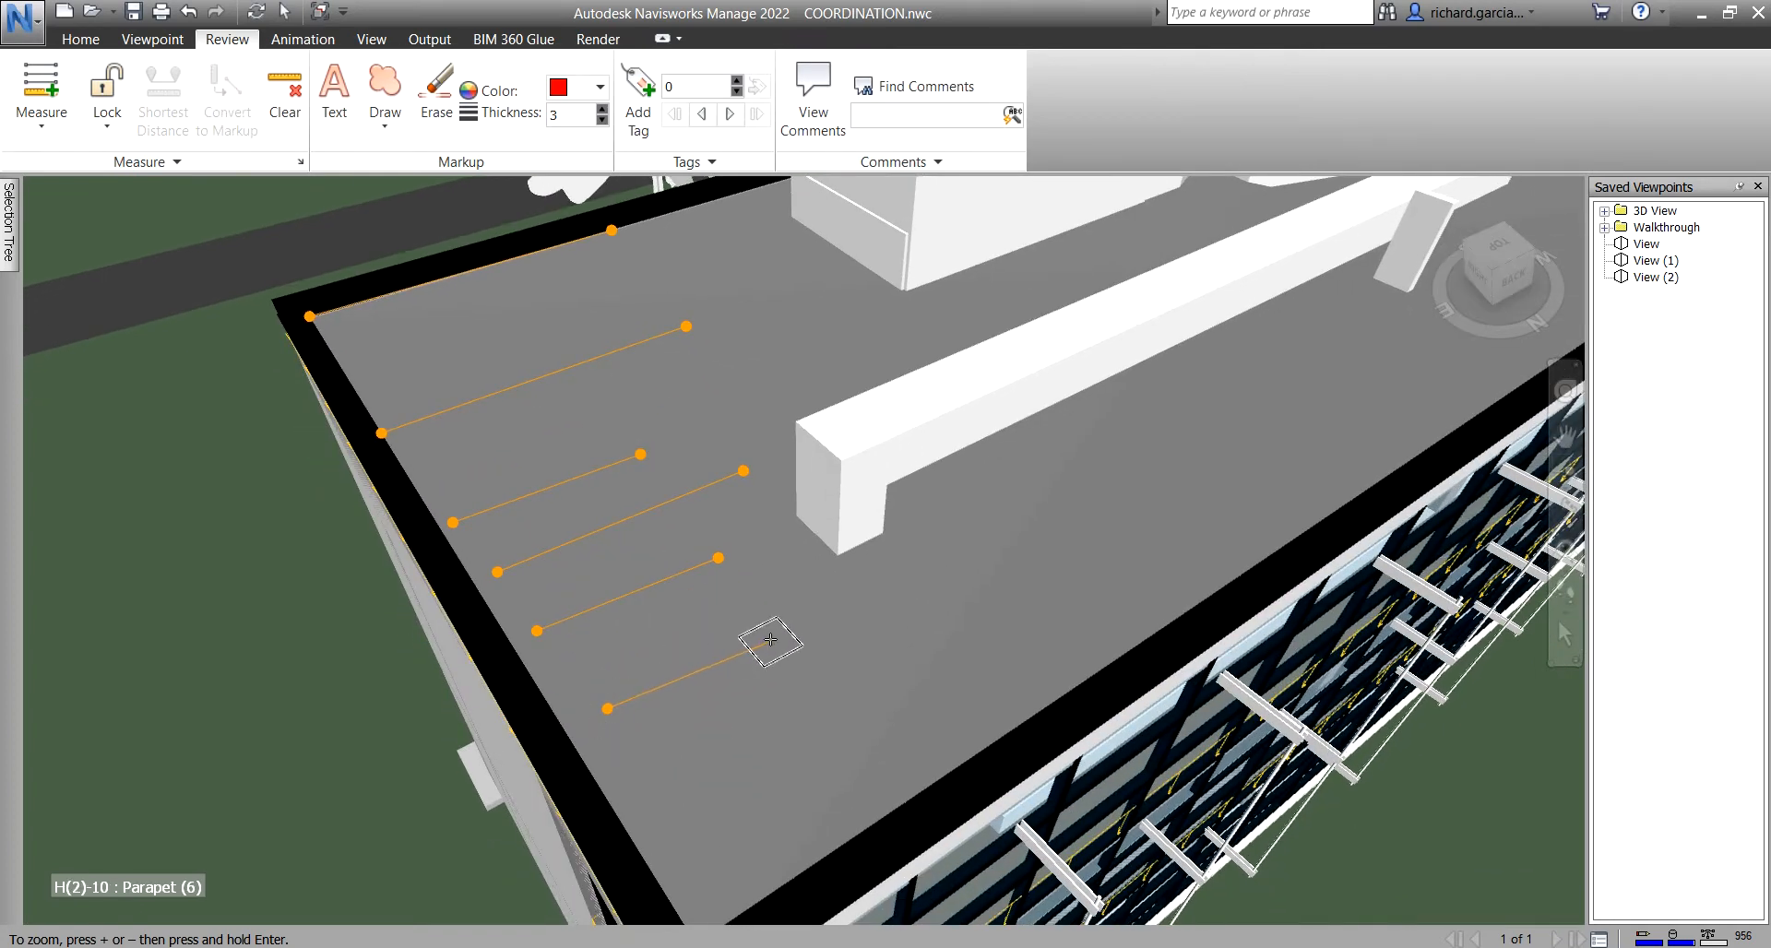
left_click(773, 633)
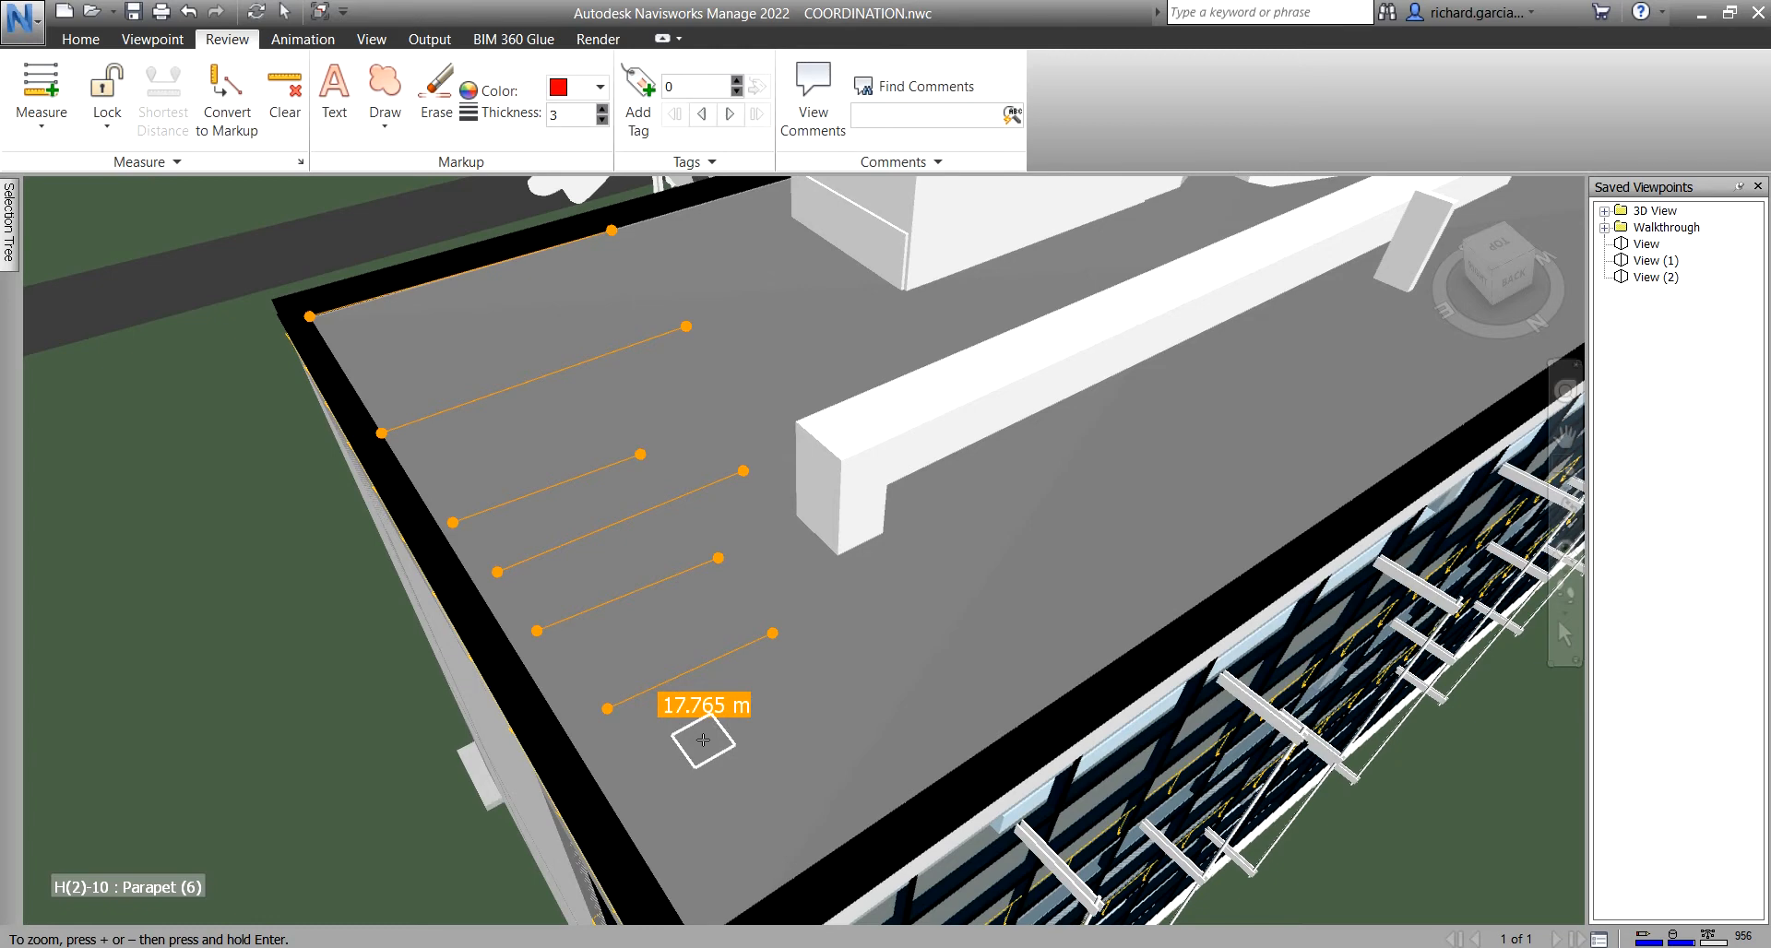
- Save the parallel distances as markup in View (3), then recall View (1), View (2) and View (3)
left_click(225, 85)
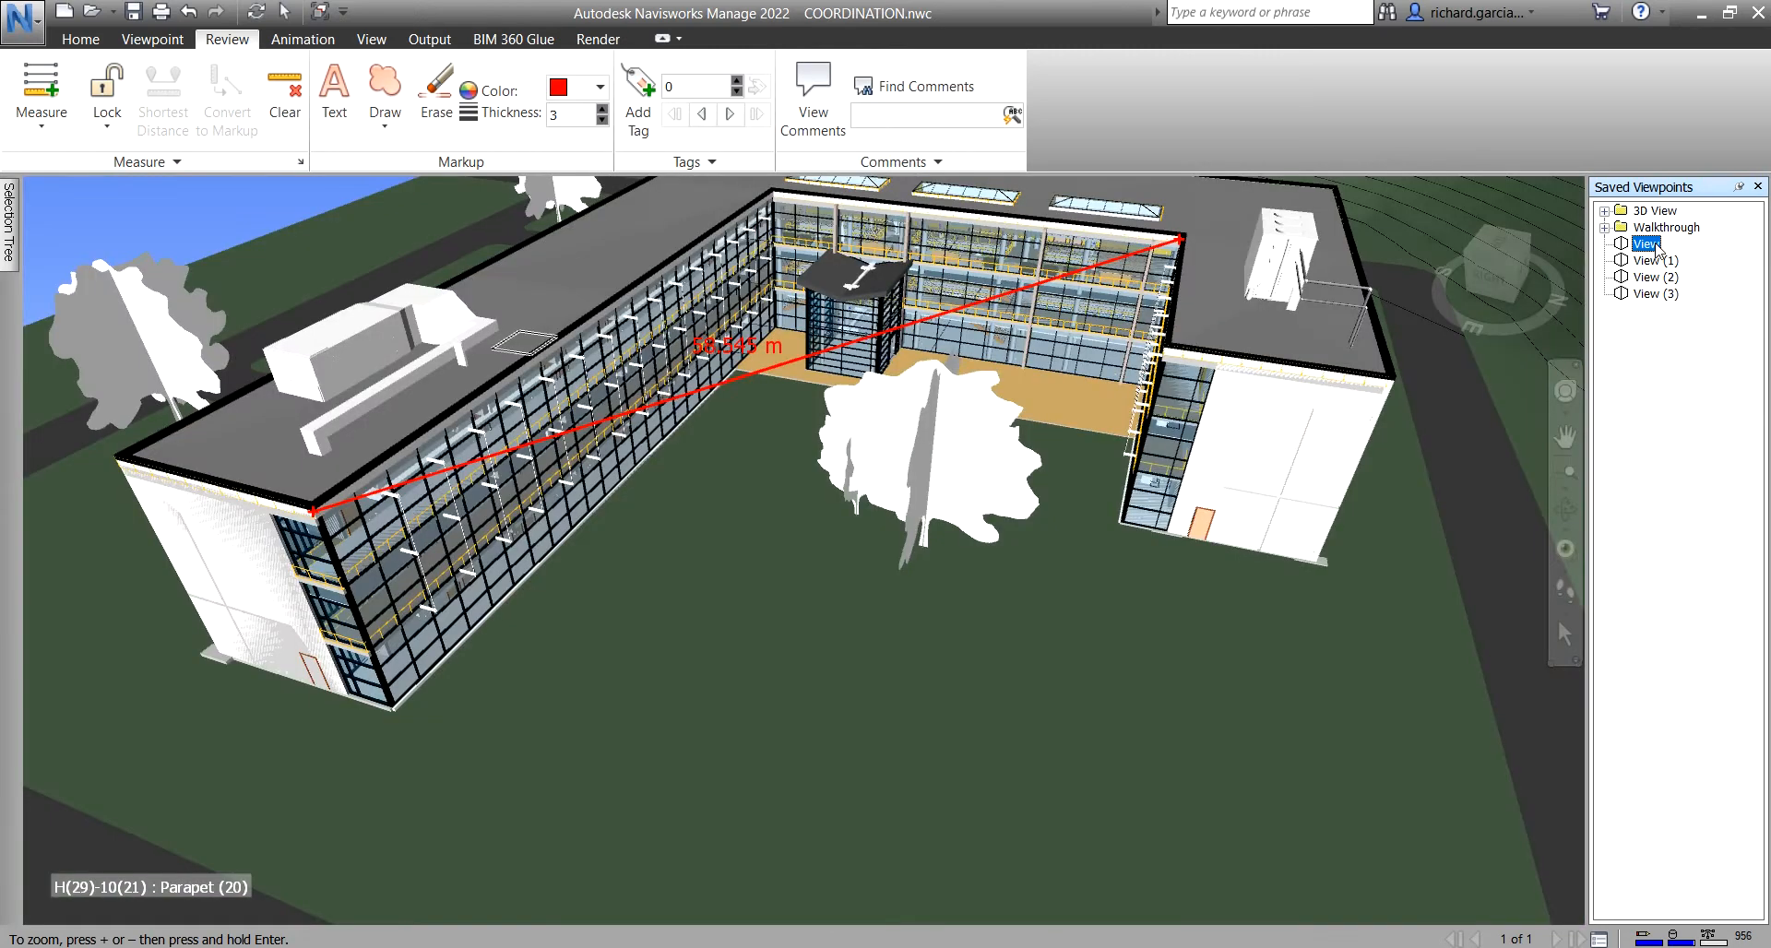
left_click(1654, 262)
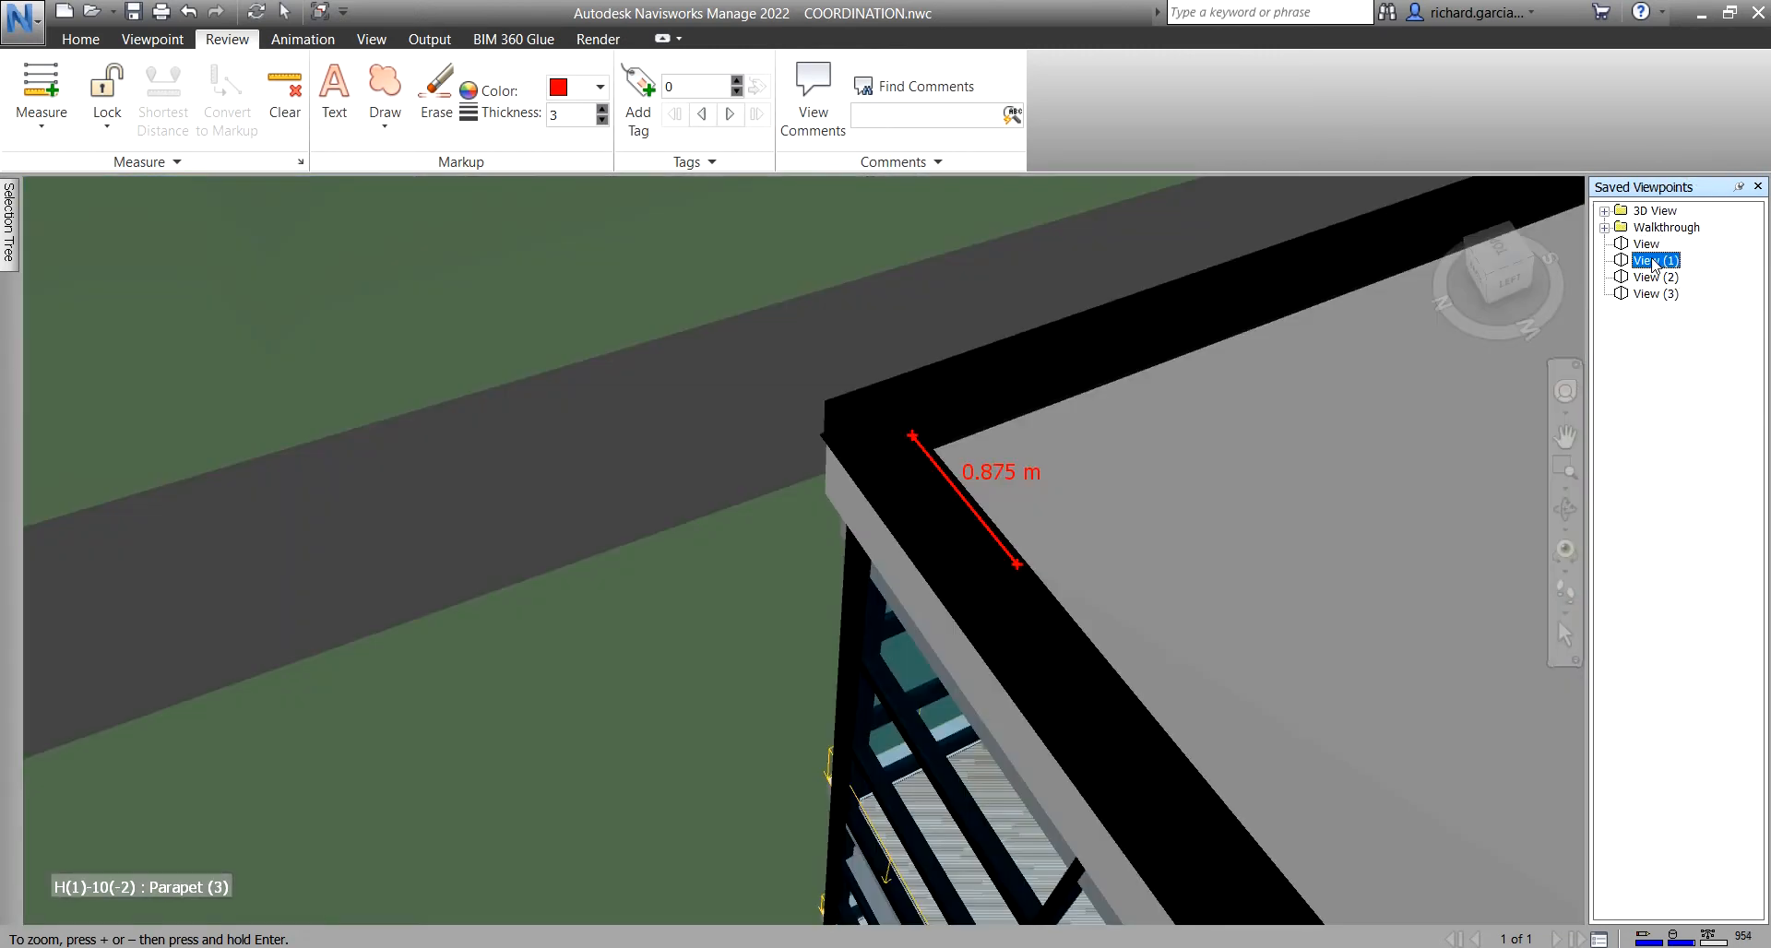
left_click(40, 115)
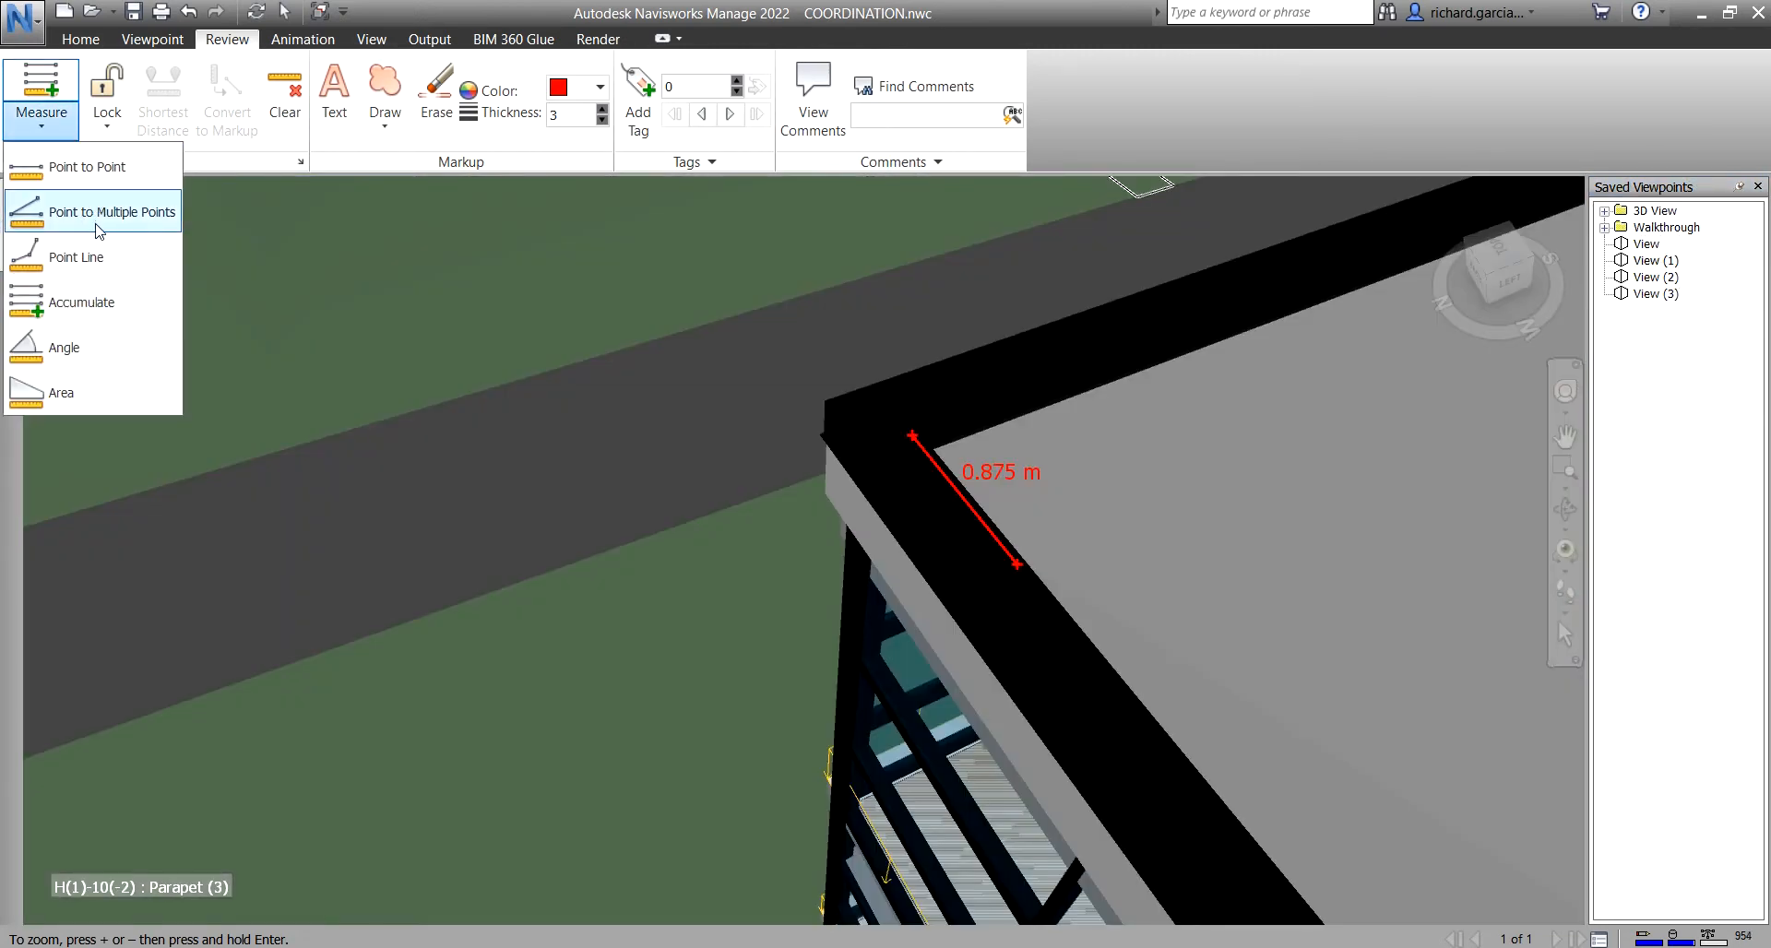
left_click(1653, 282)
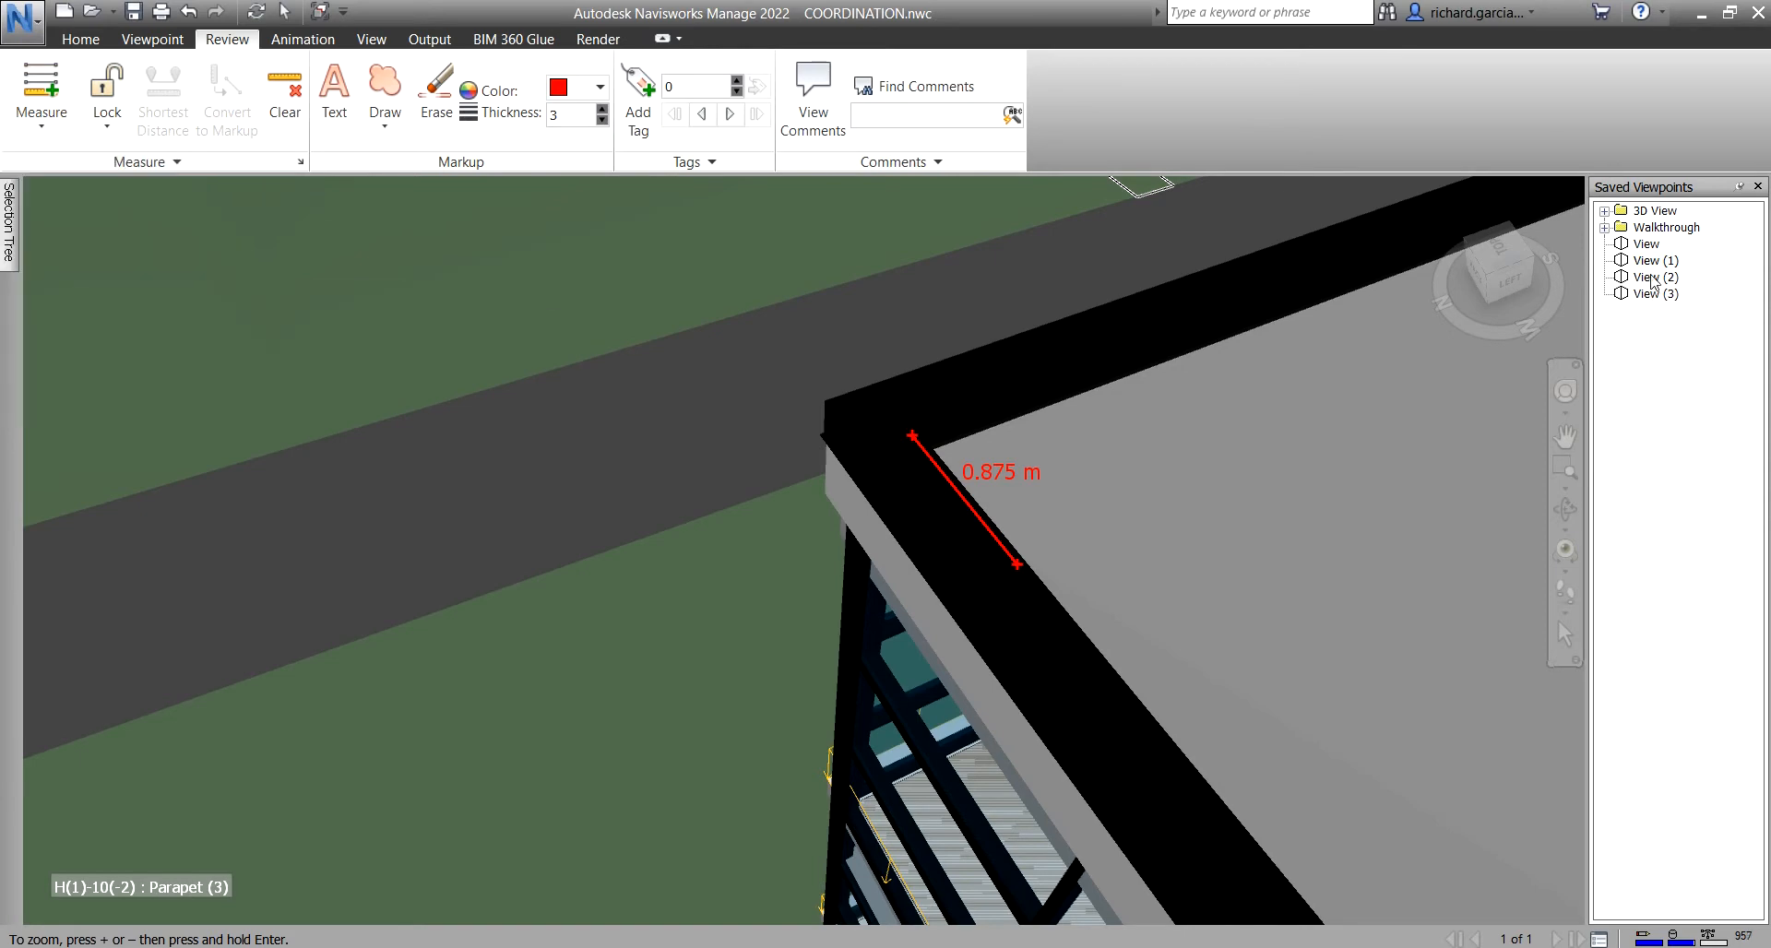
left_click(1653, 282)
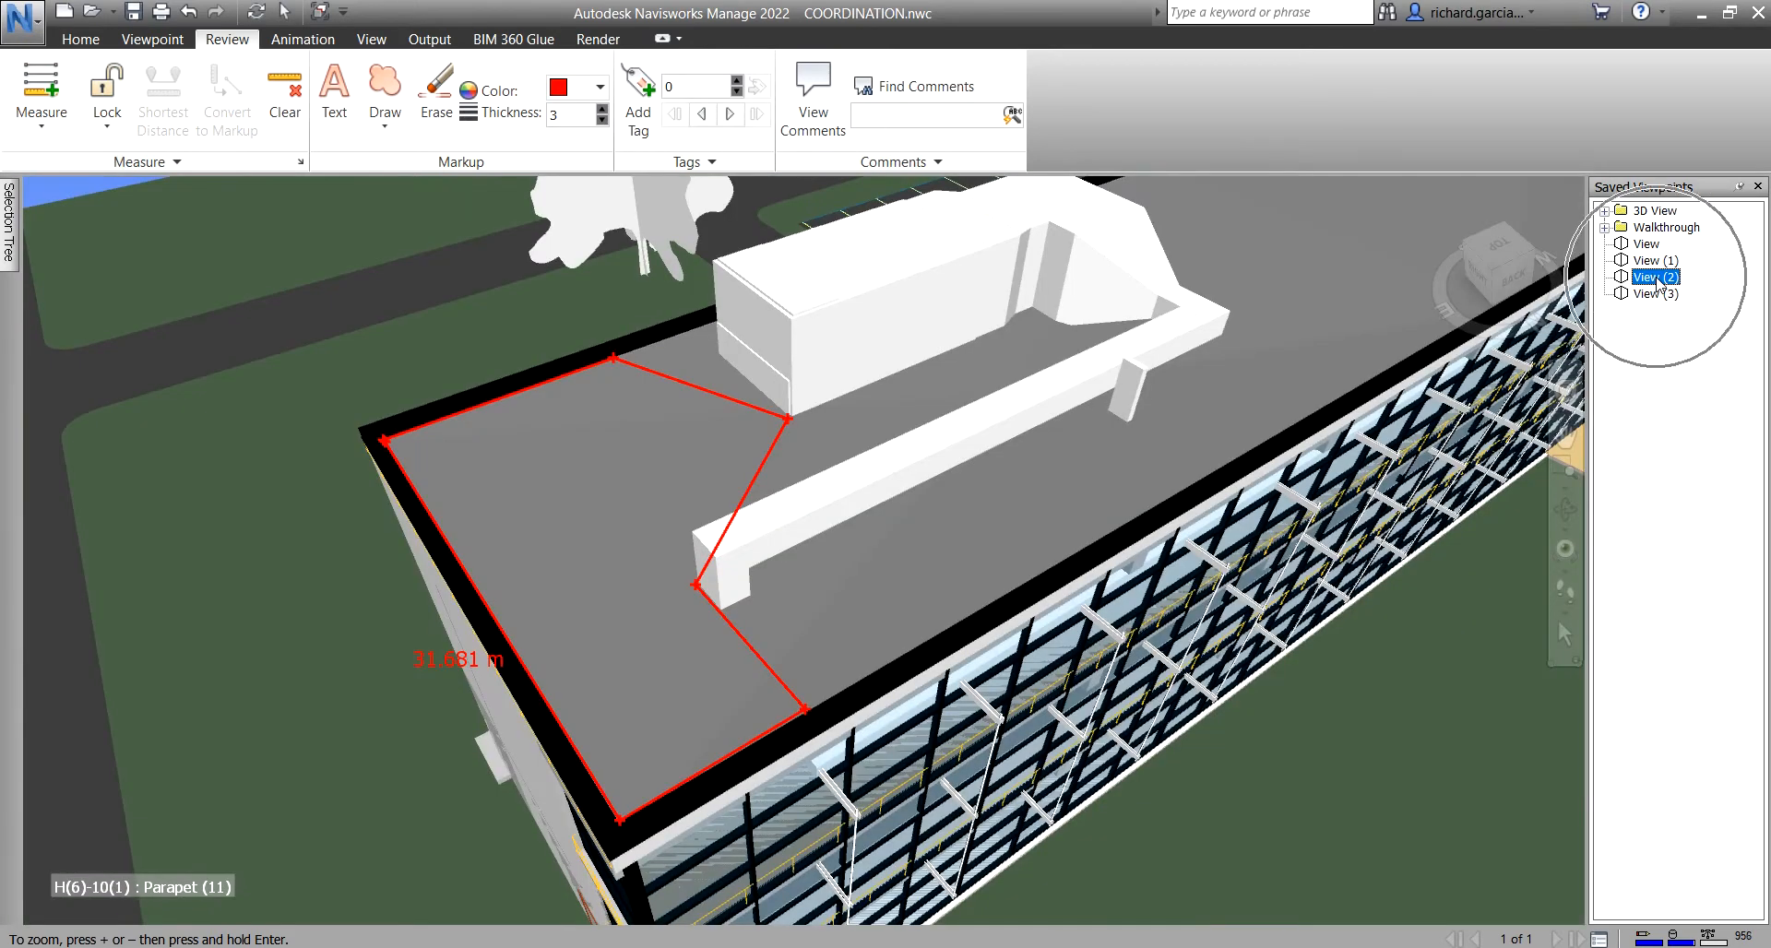
left_click(1653, 297)
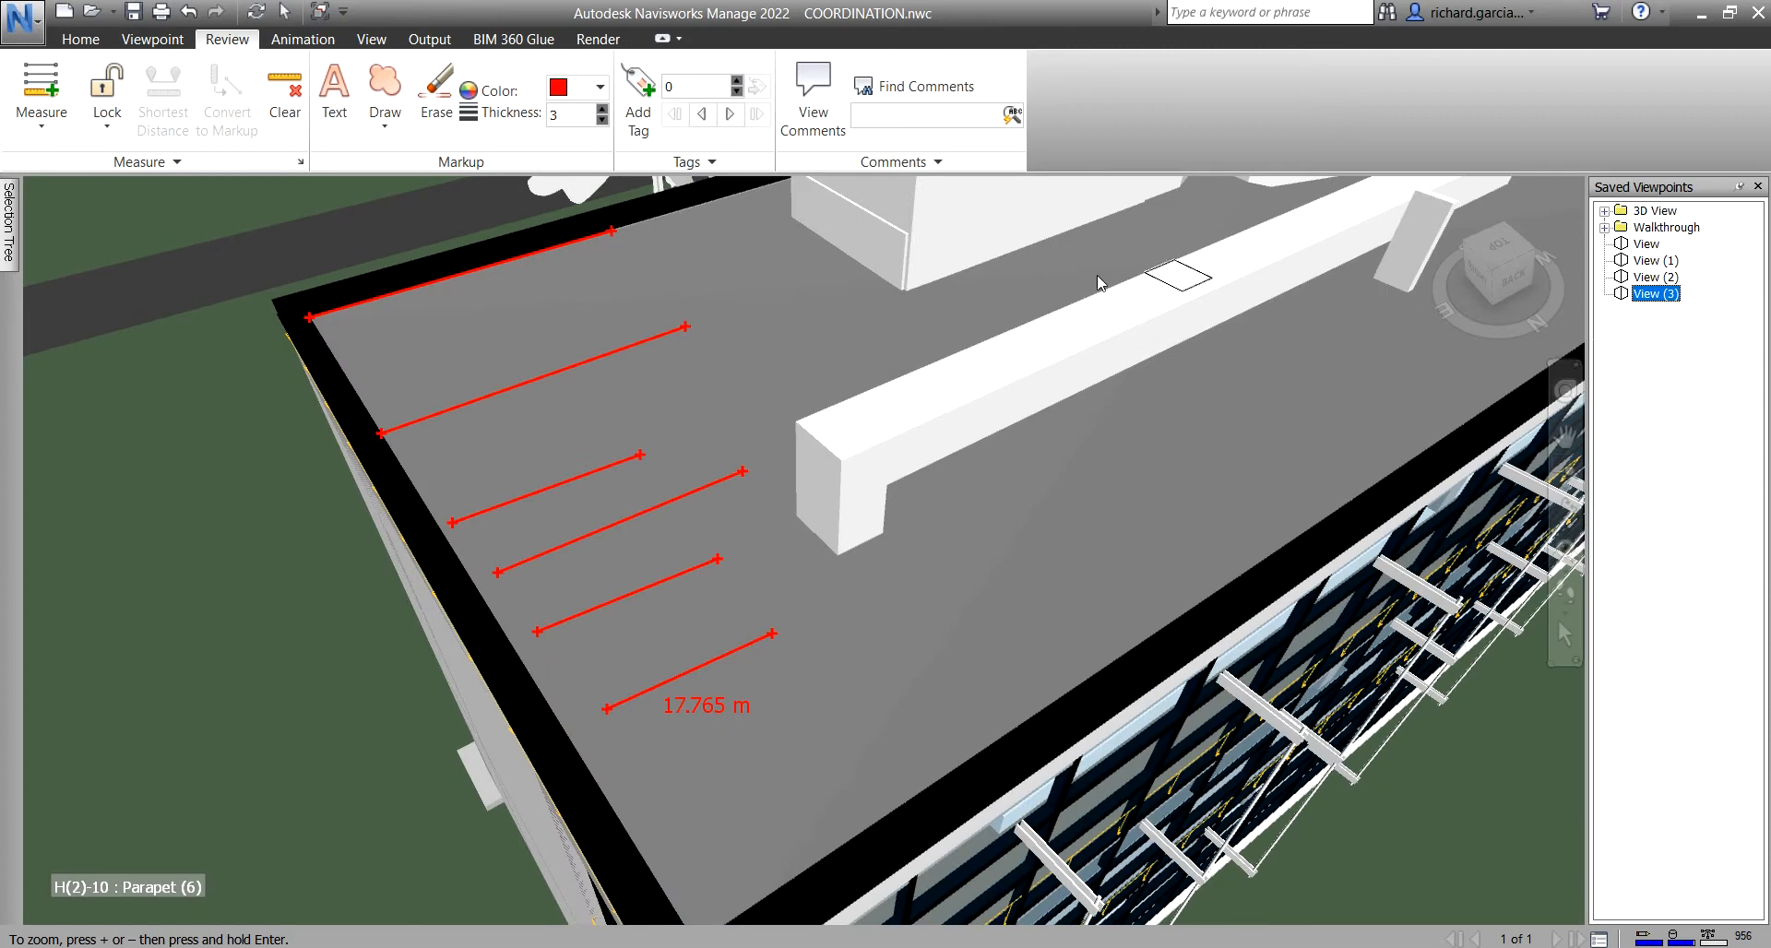
left_click(41, 120)
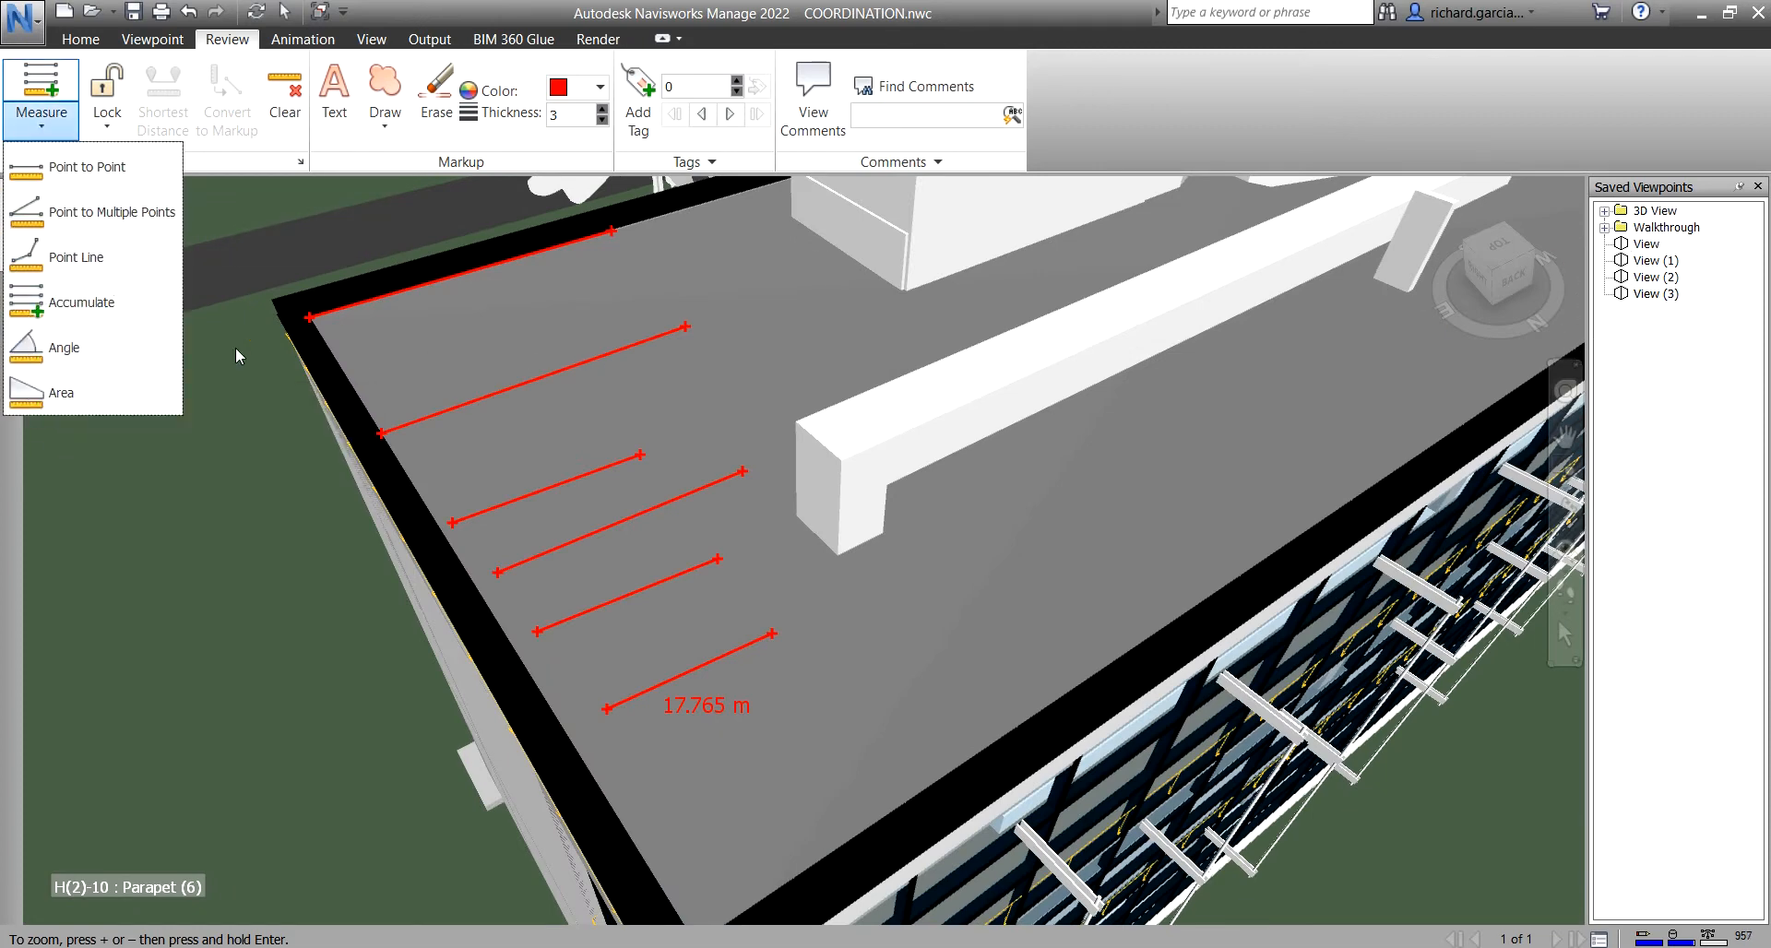
- Start an Angle measurement at the parapet corner with the Y-axis lock on
middle_click_drag(624, 424, 656, 474, "shift")
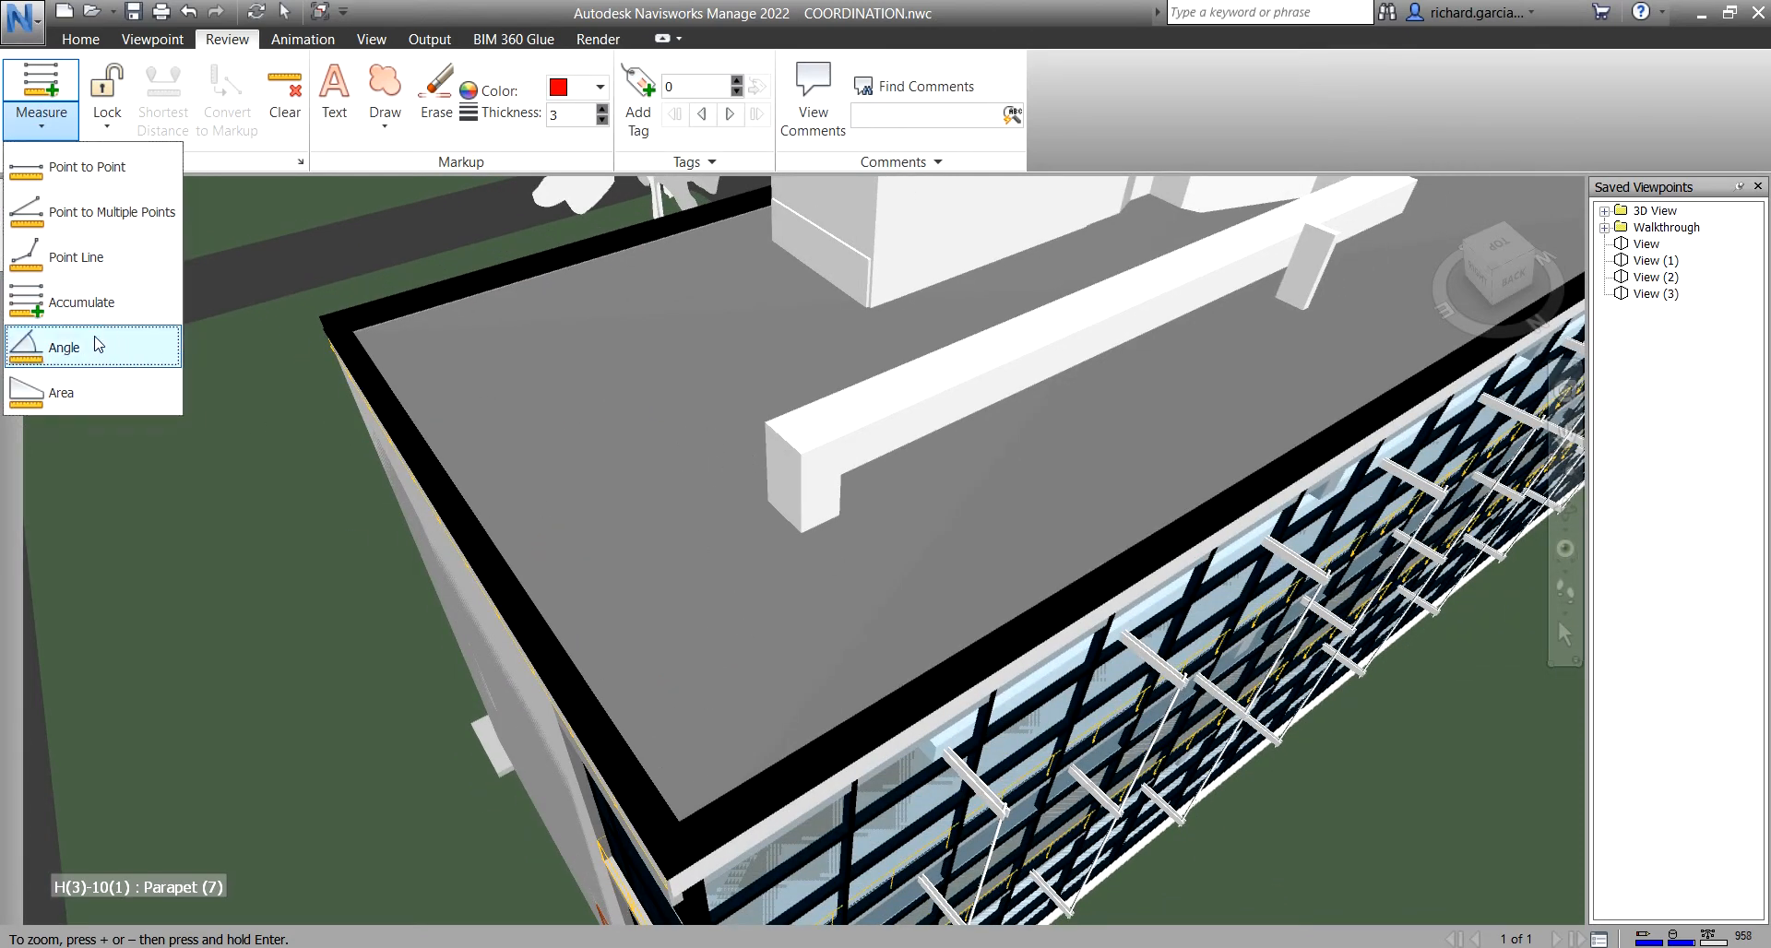
left_click(65, 347)
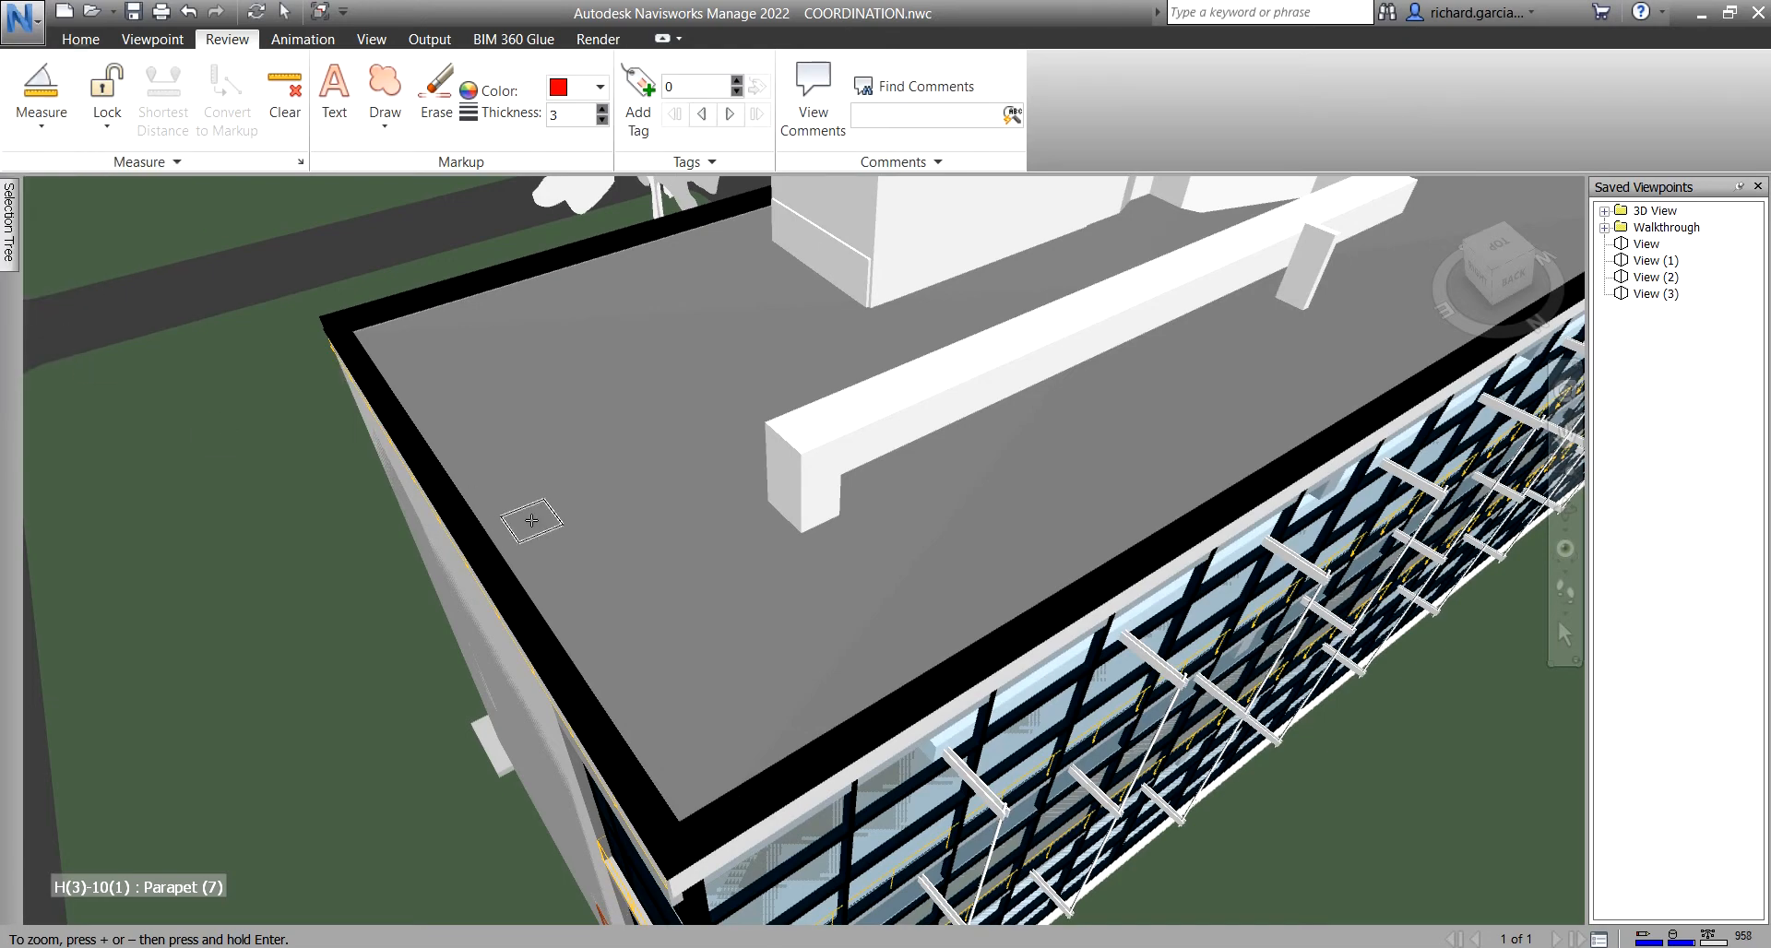
middle_click_drag(532, 520, 551, 395, "shift")
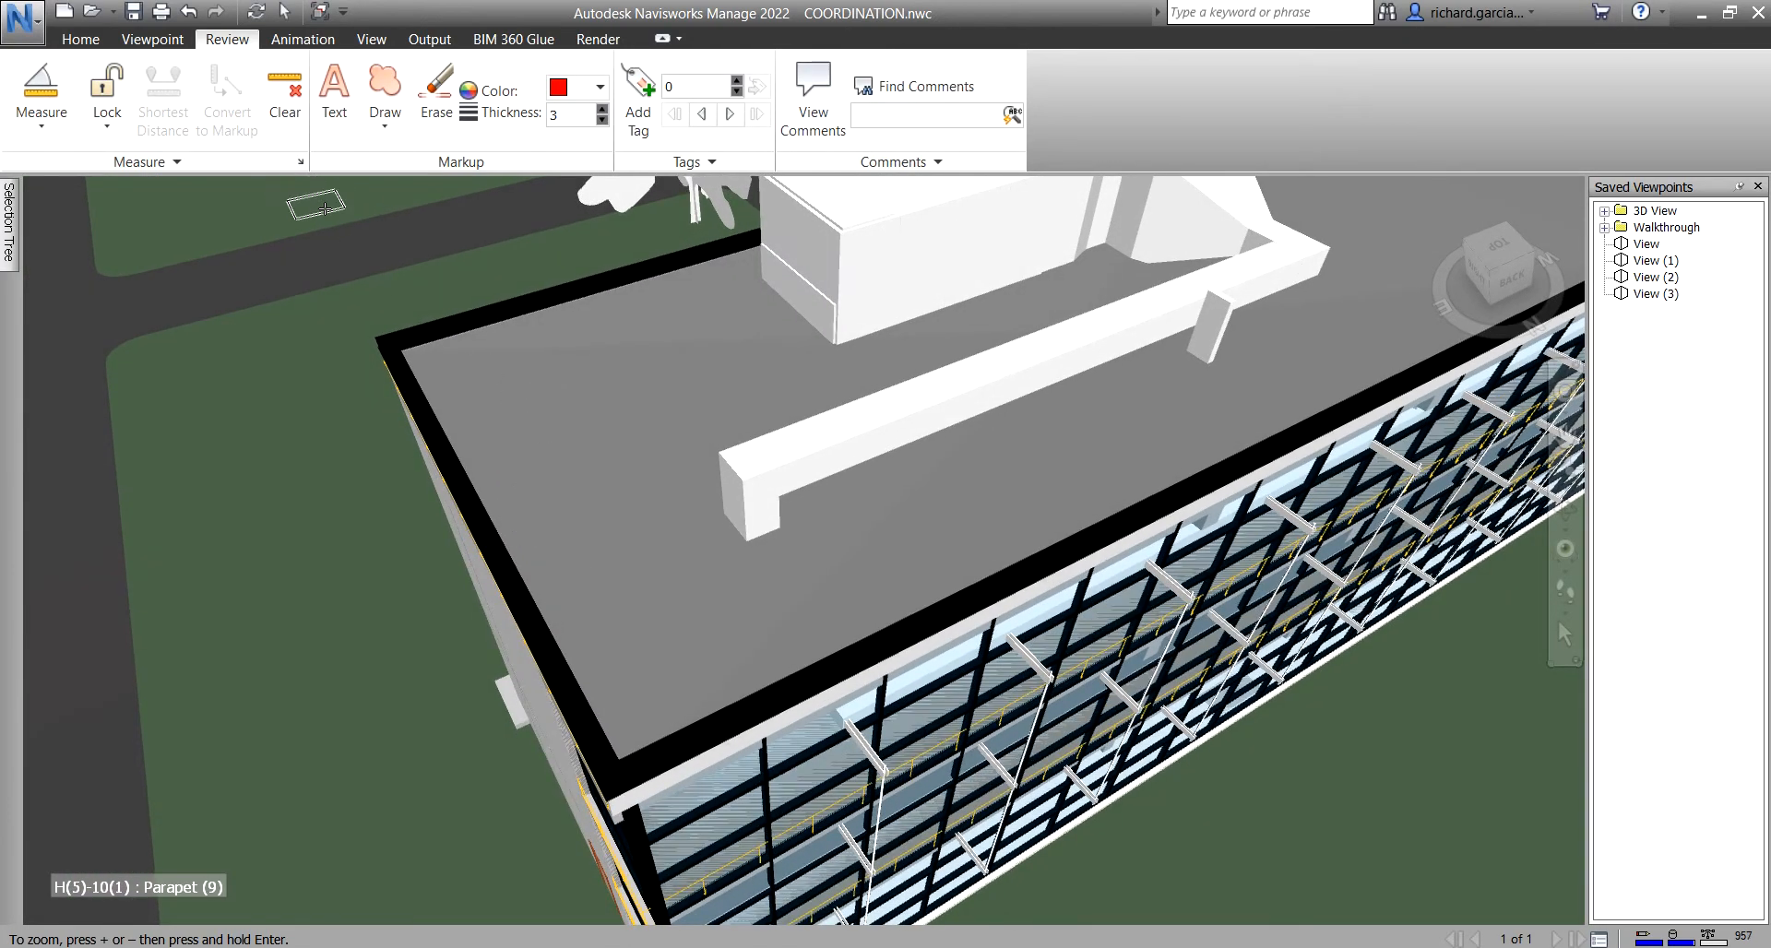
scroll(461, 365, "up", 5)
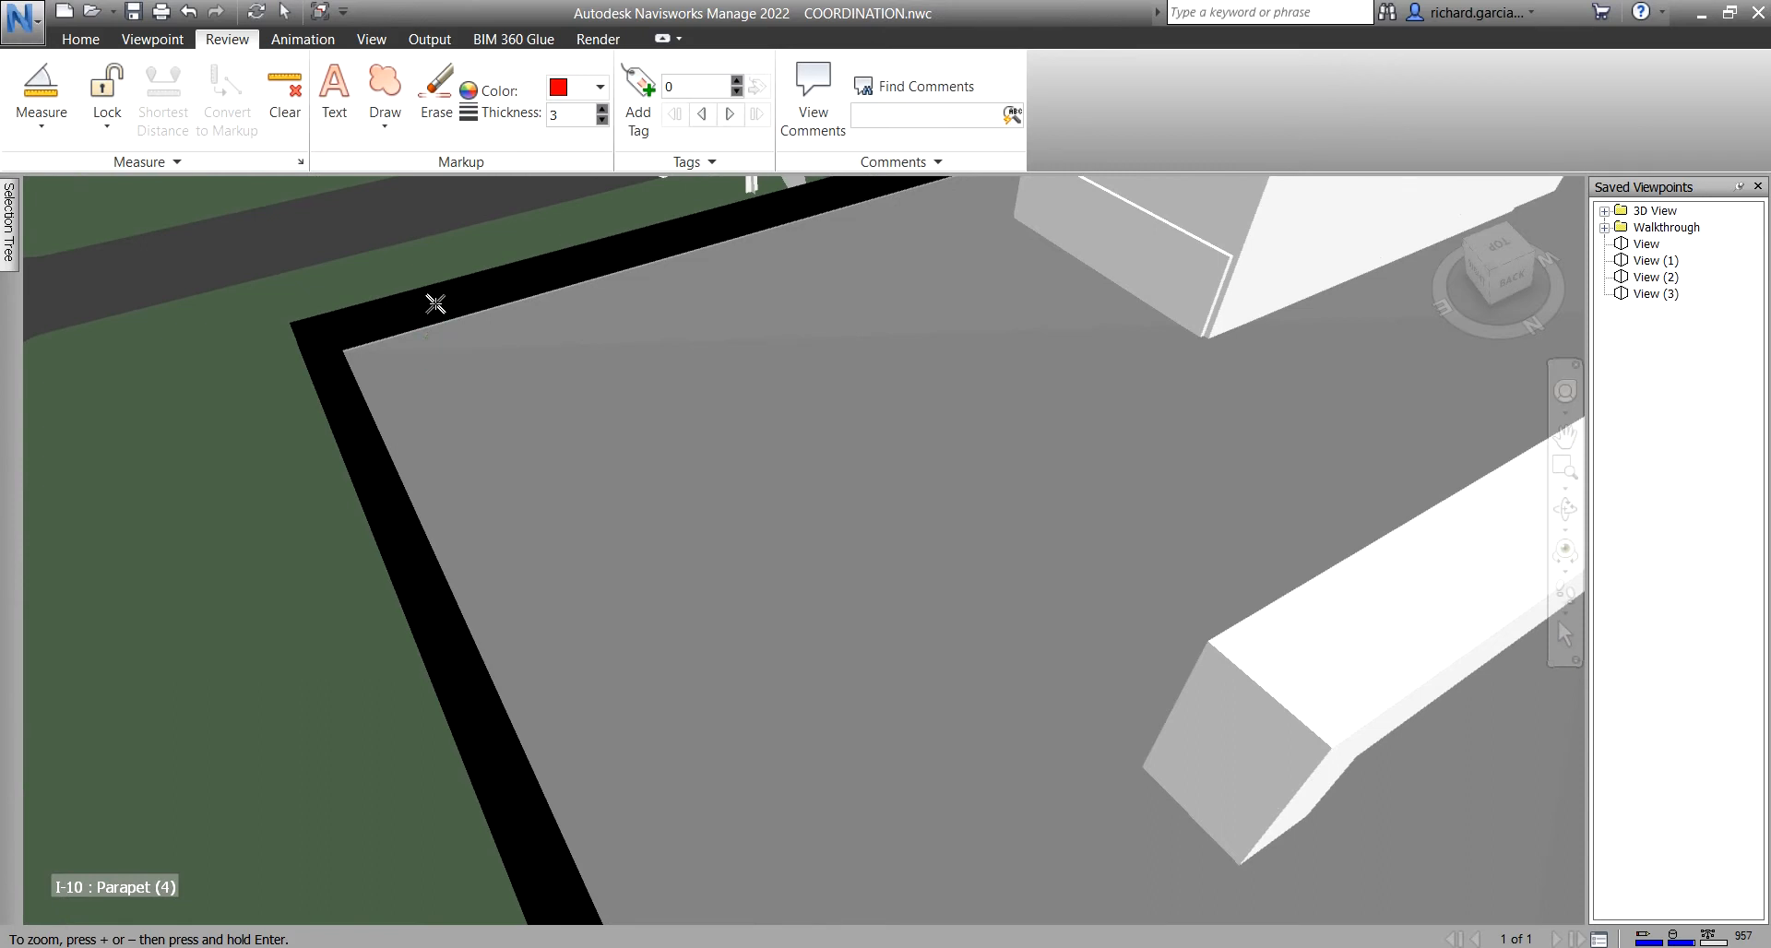
left_click(433, 309)
left_click(112, 136)
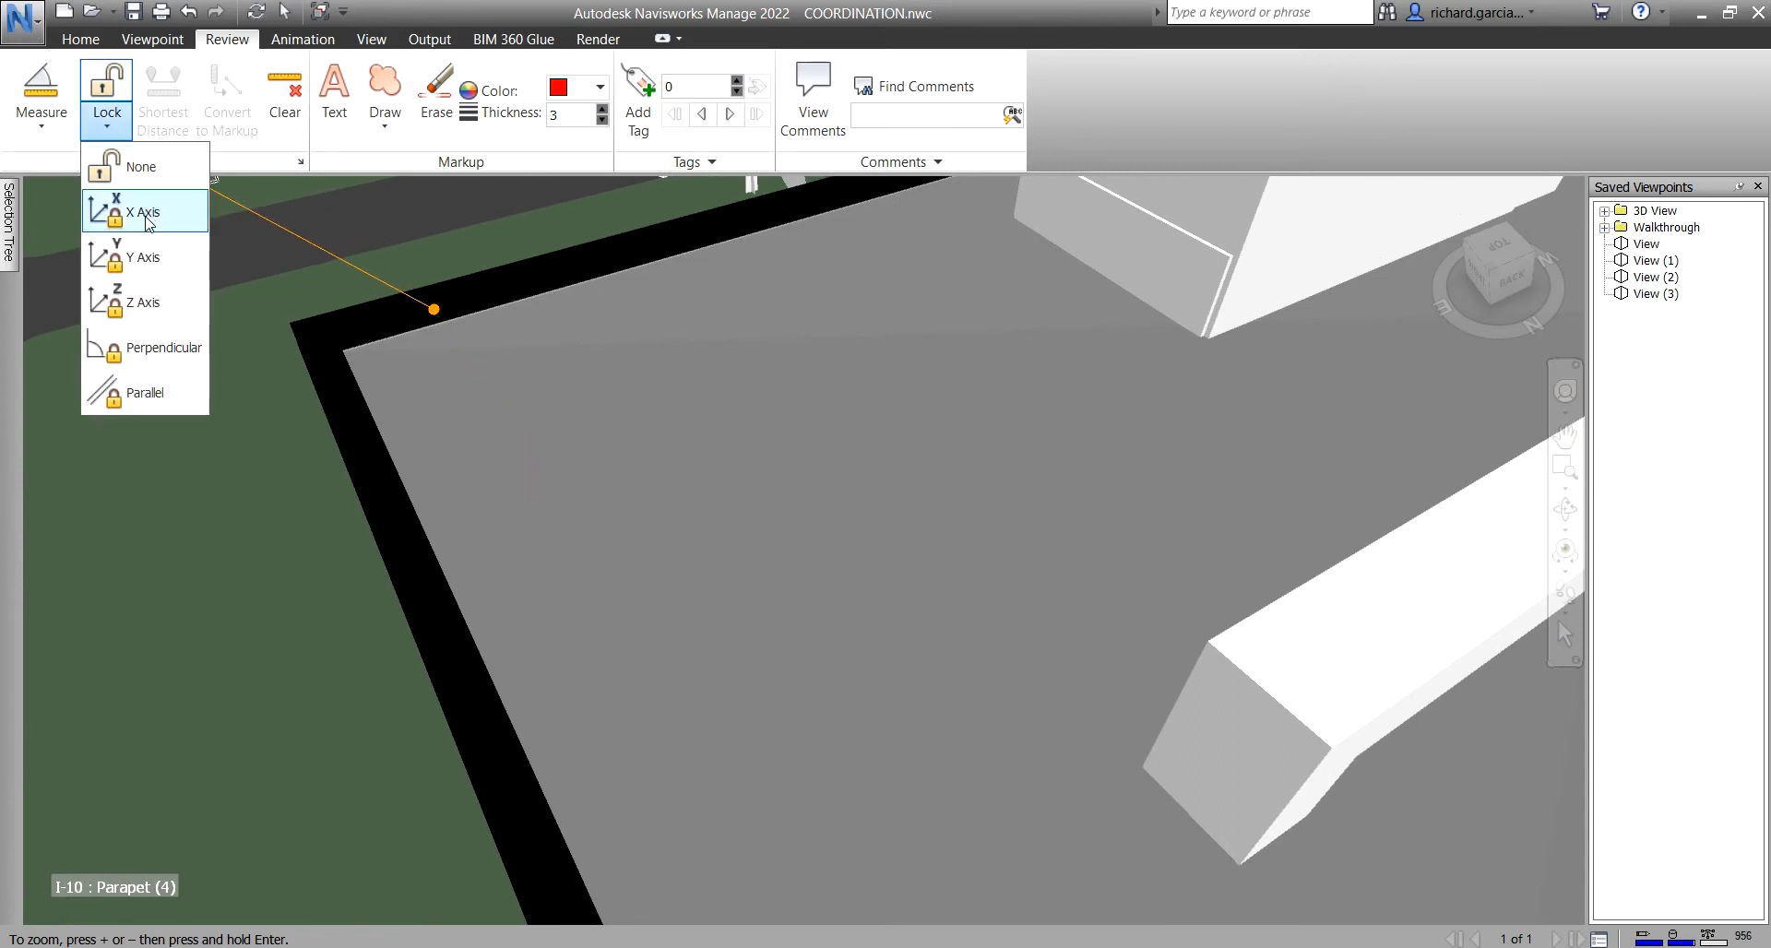
left_click(143, 258)
- Place the angle's vertex on the roof edge and switch the lock to the X axis
middle_click_drag(595, 538, 641, 635, "shift")
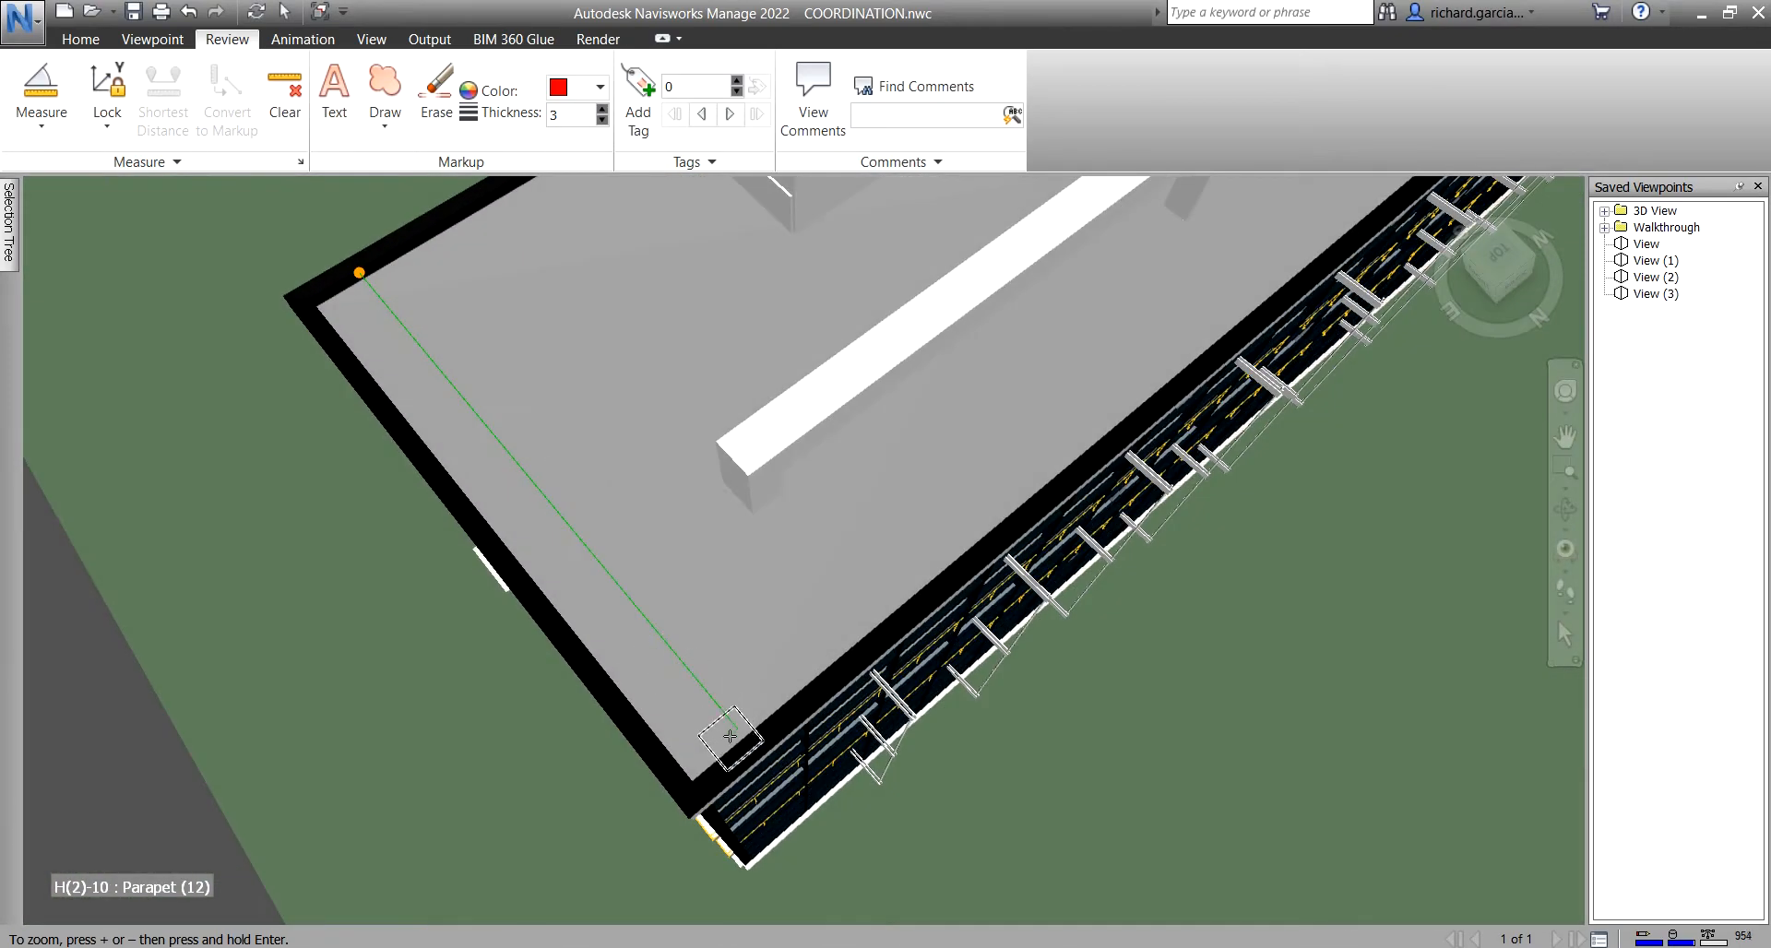
middle_click_drag(748, 719, 1324, 715, "shift")
scroll(860, 320, "up", 1)
scroll(822, 320, "up", 2)
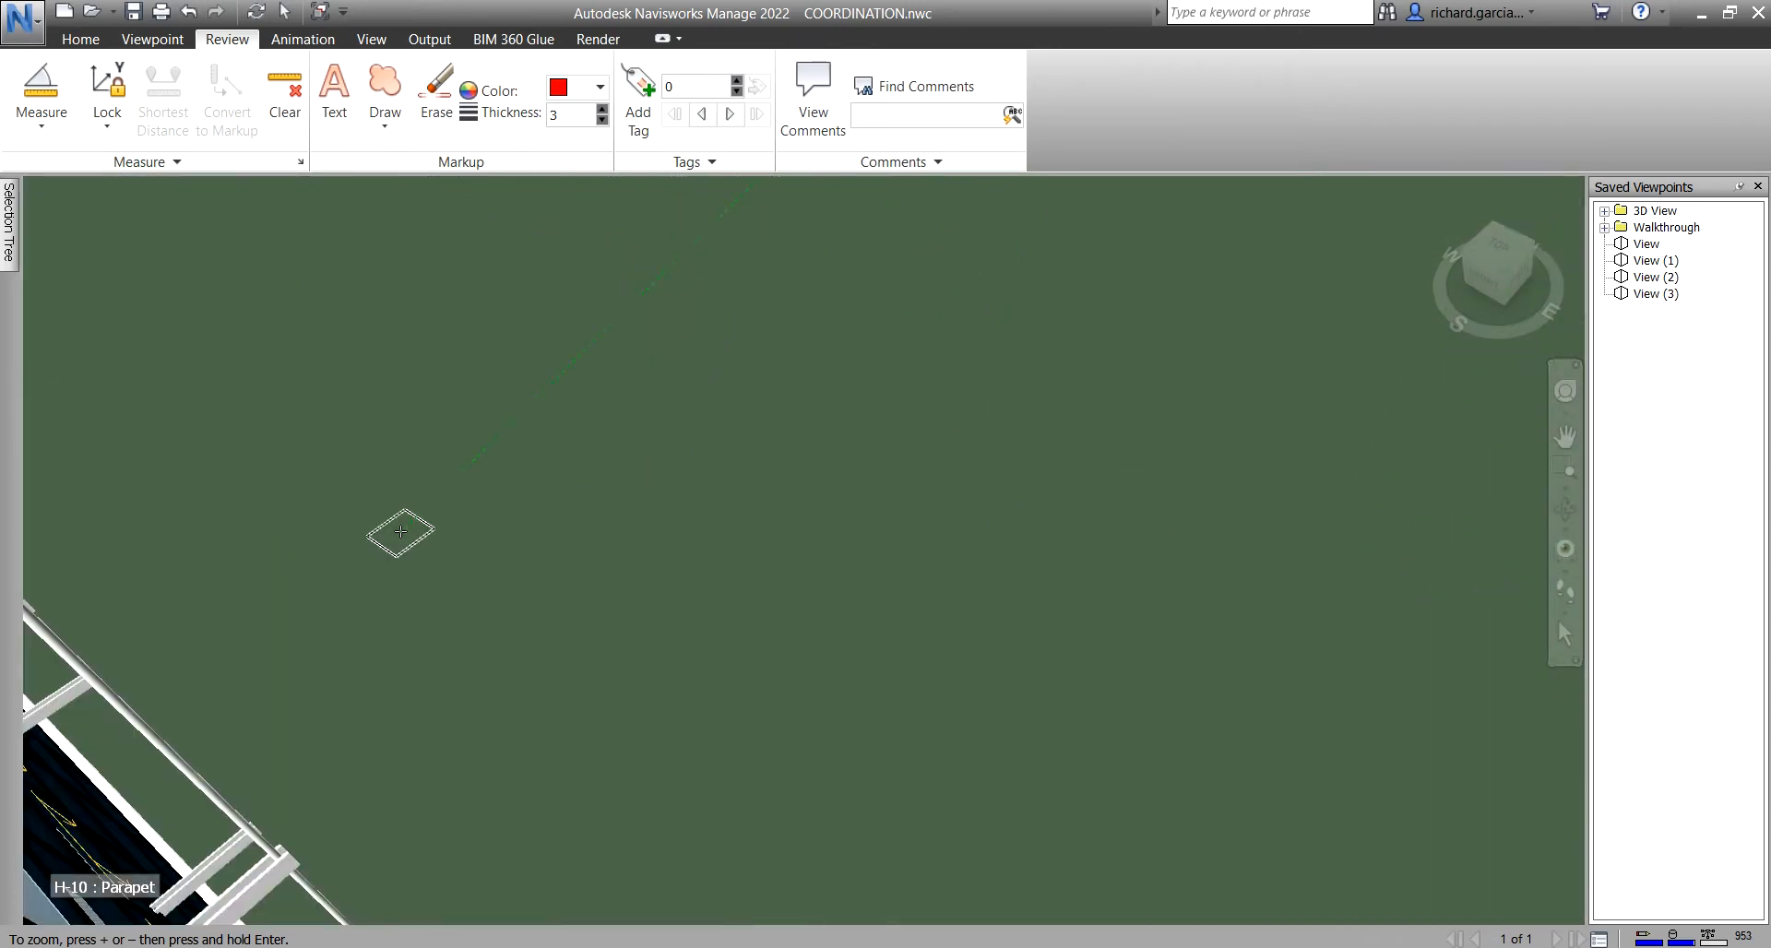
scroll(476, 514, "down", 1)
middle_click_drag(472, 583, 1193, 436)
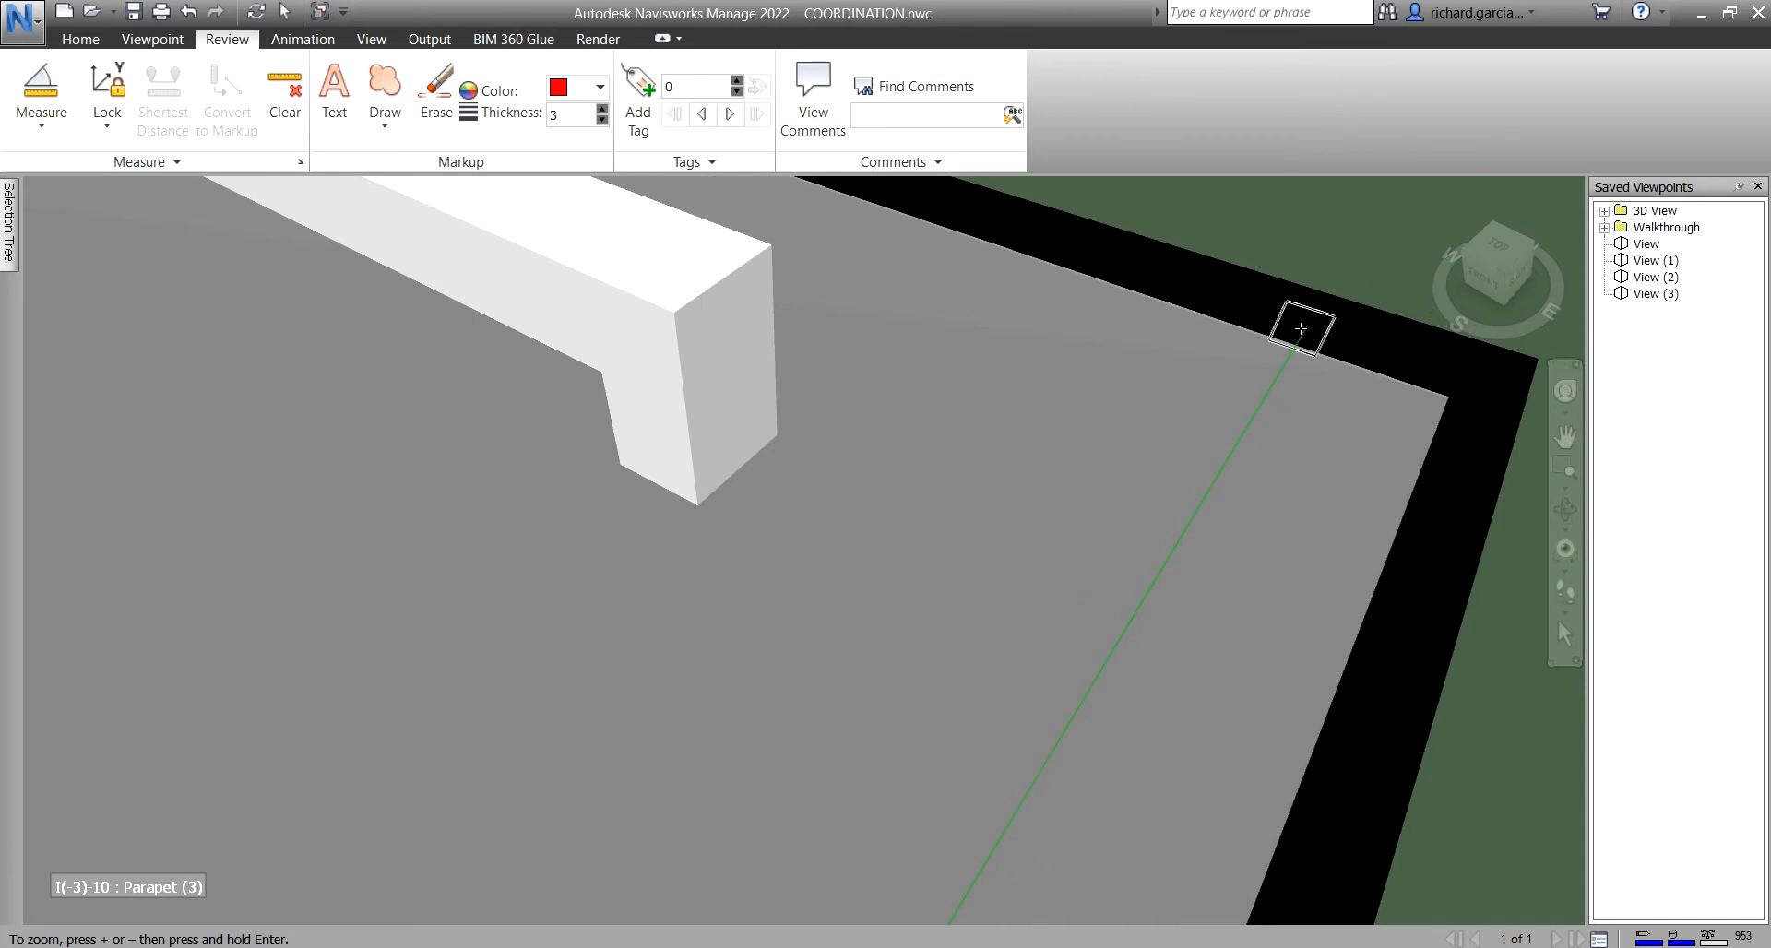
left_click(1309, 330)
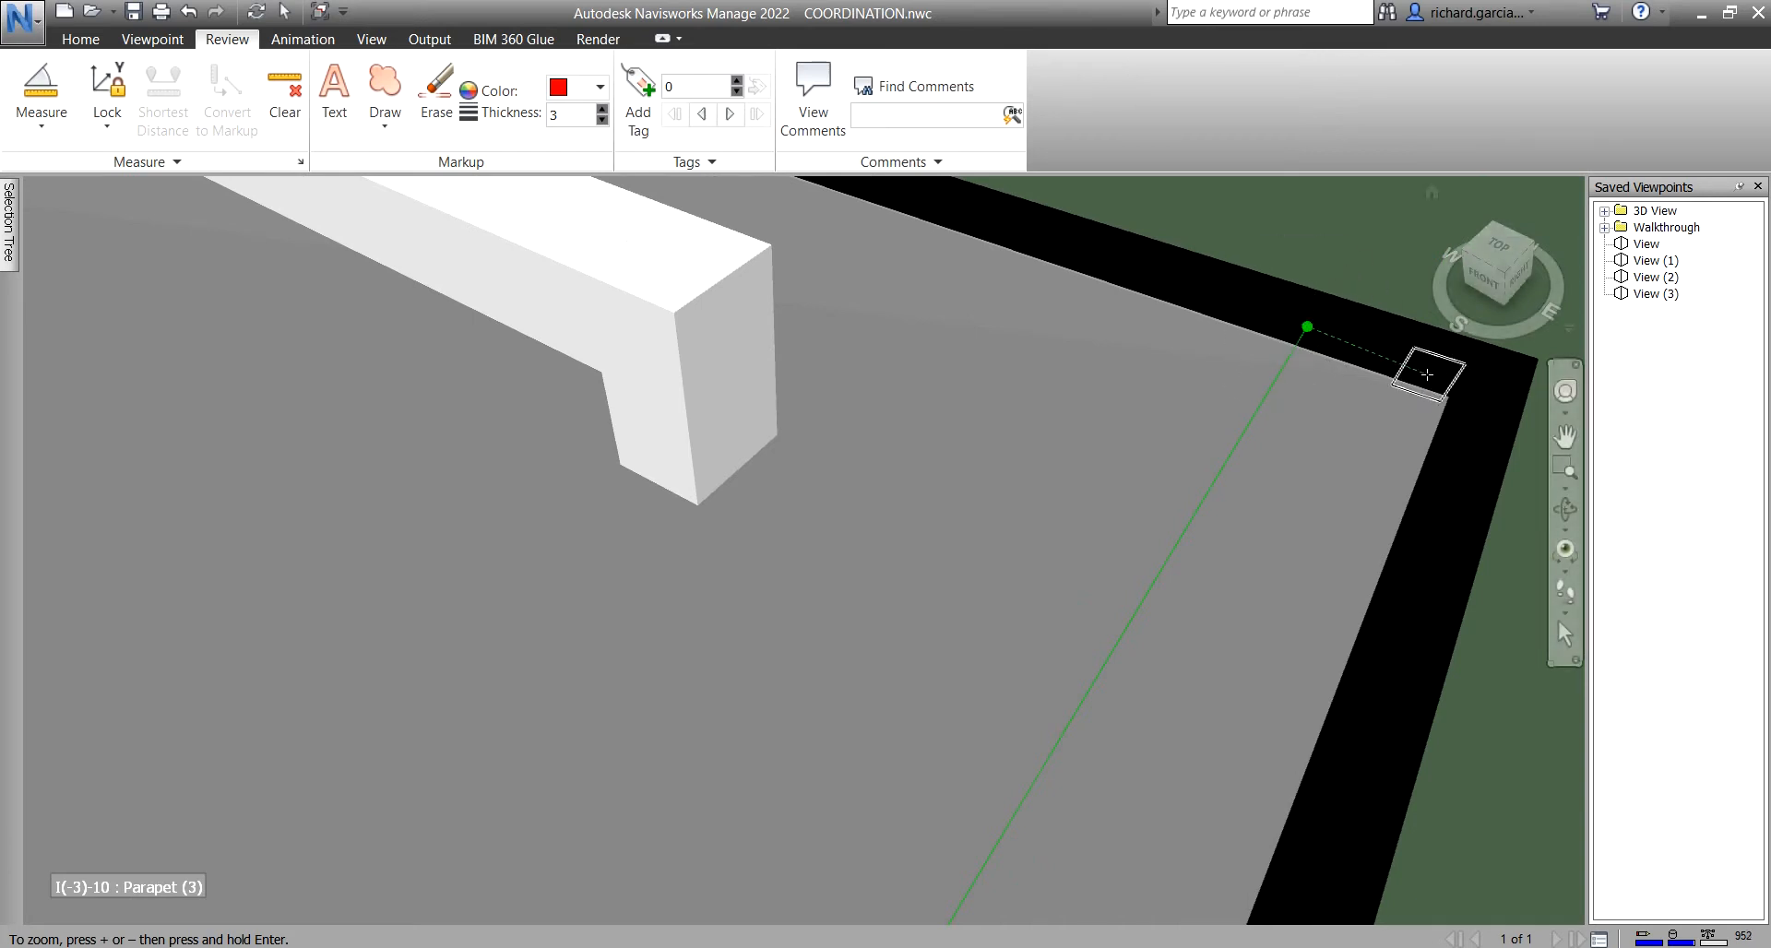
left_click(107, 111)
left_click(149, 220)
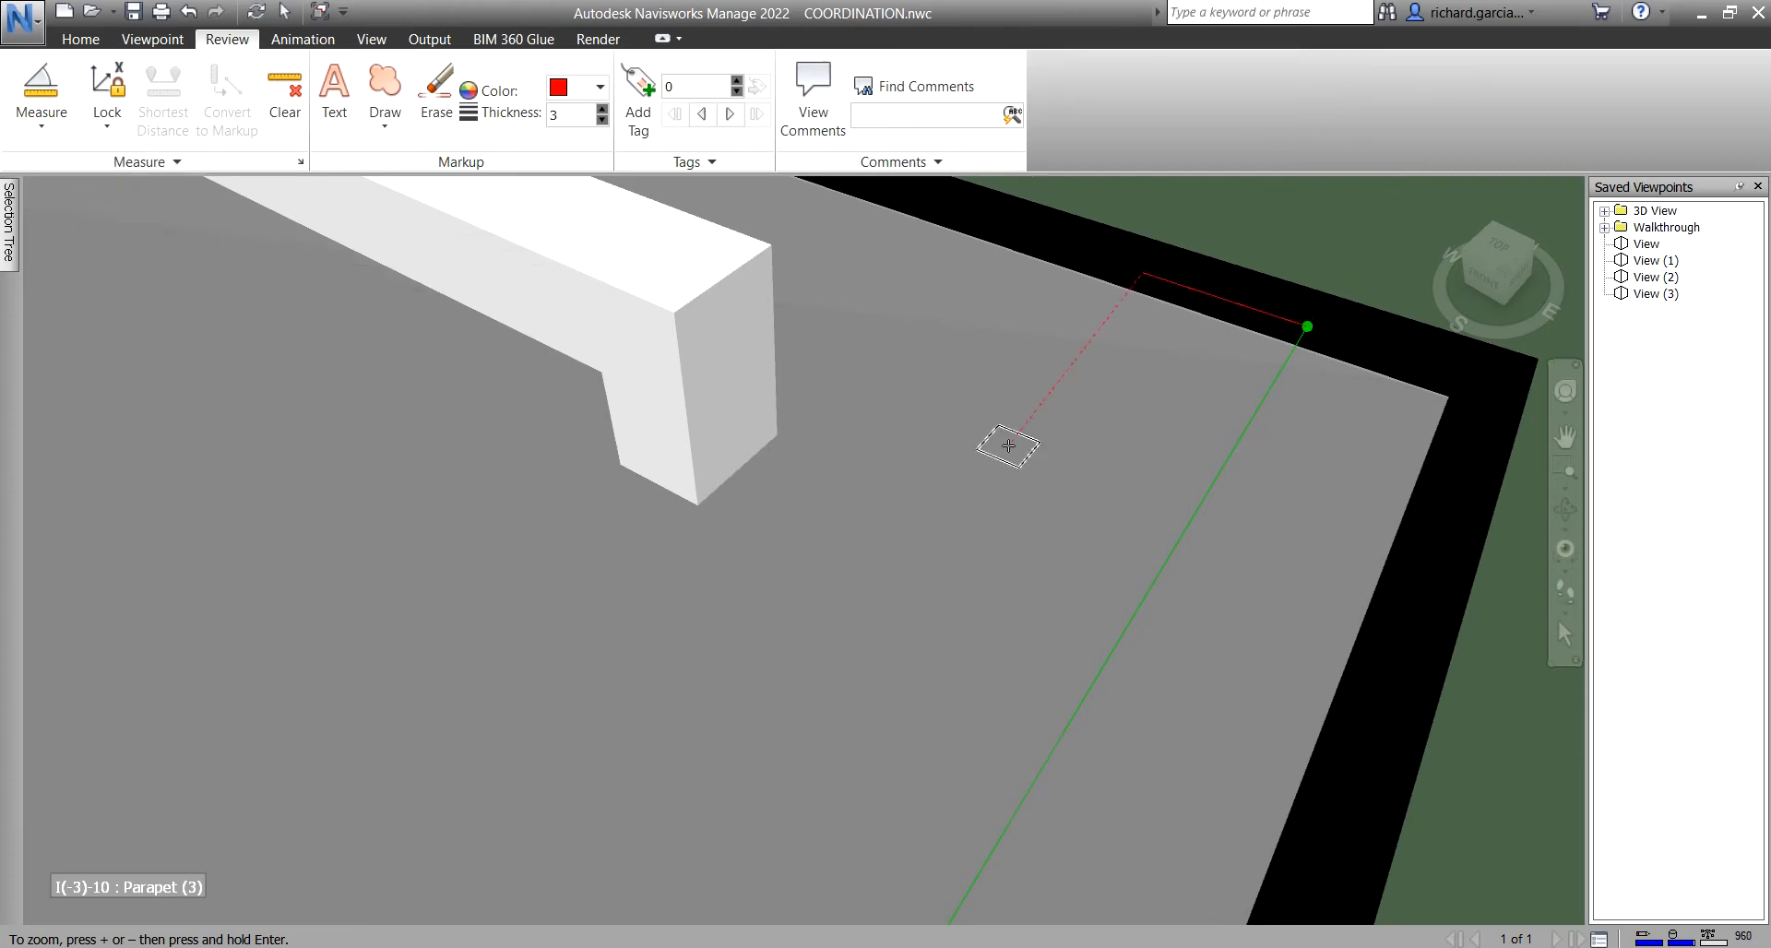
- Place the final point at the roof corner, giving a 90.000° angle
scroll(1328, 517, "down", 1)
middle_click_drag(1328, 517, 1094, 461)
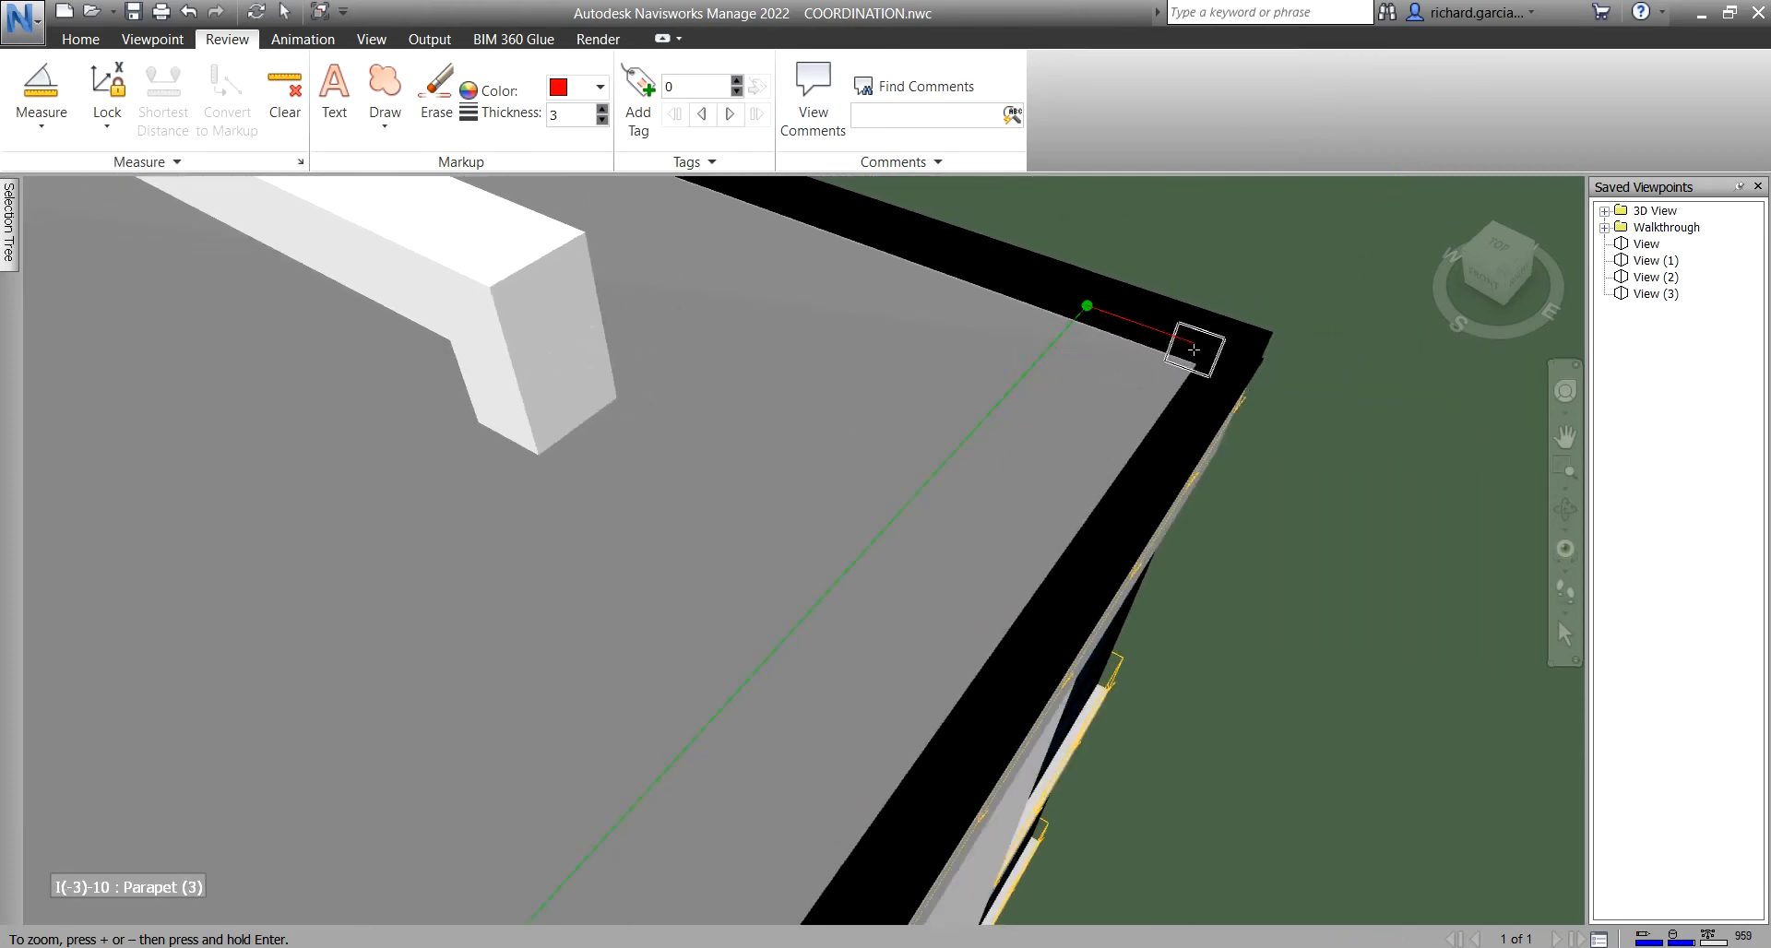
middle_click_drag(1223, 372, 1391, 489, "shift")
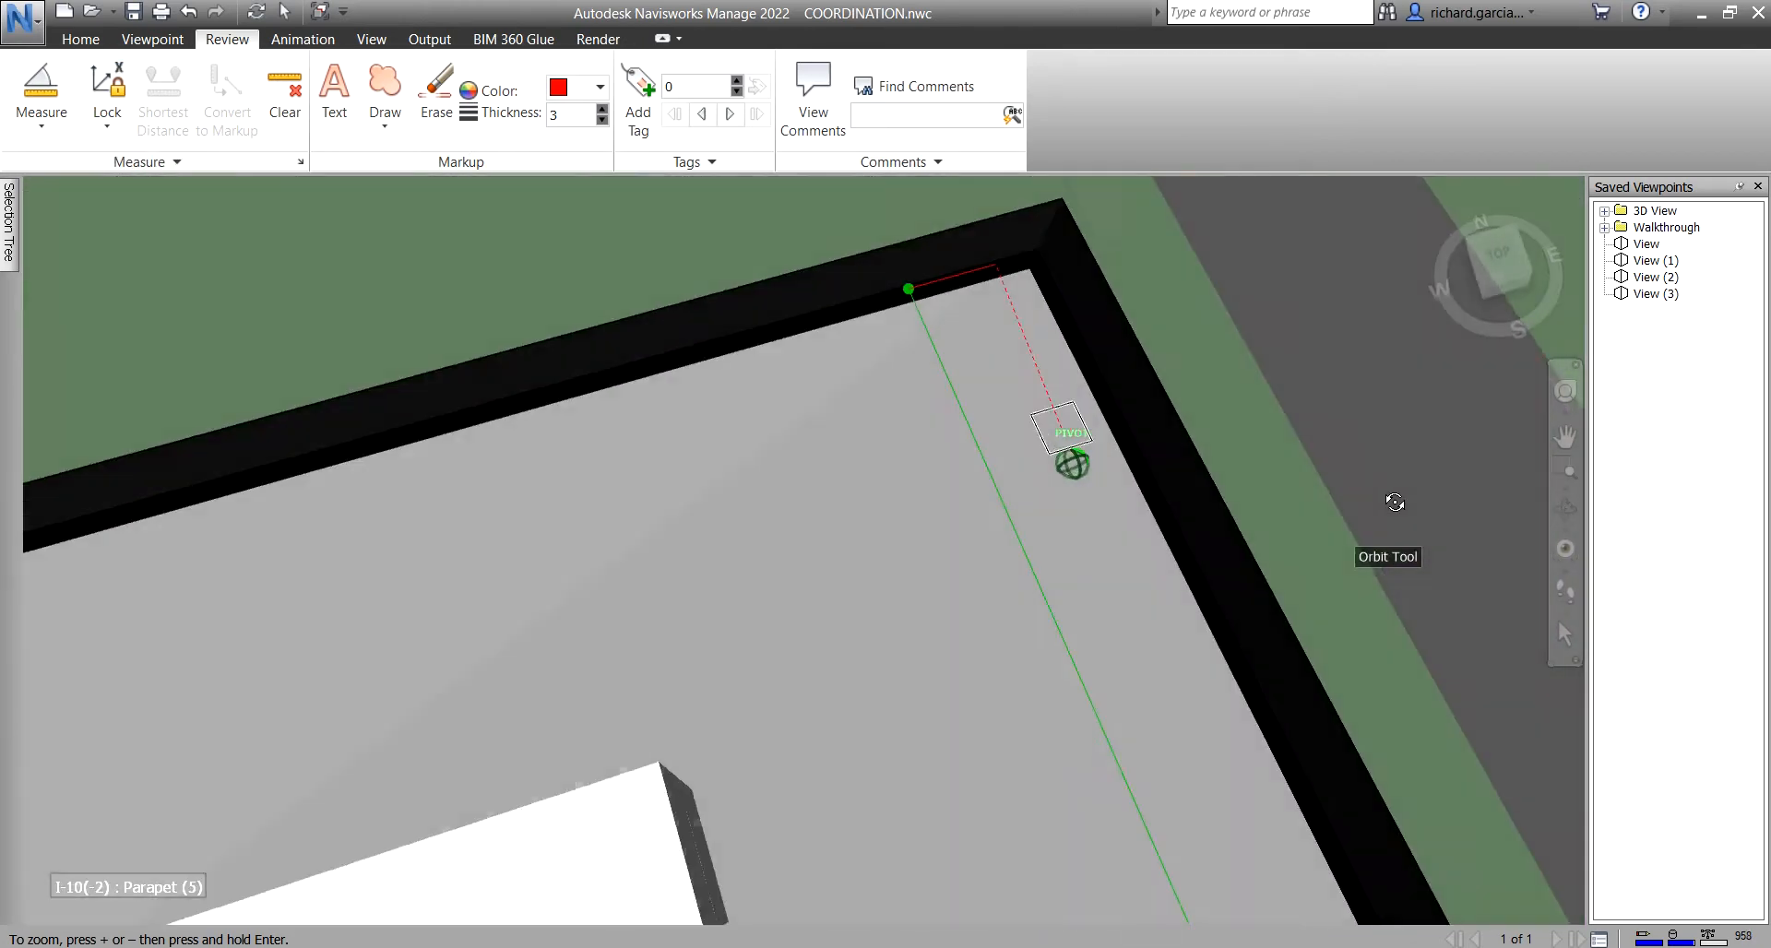
left_click(1039, 269)
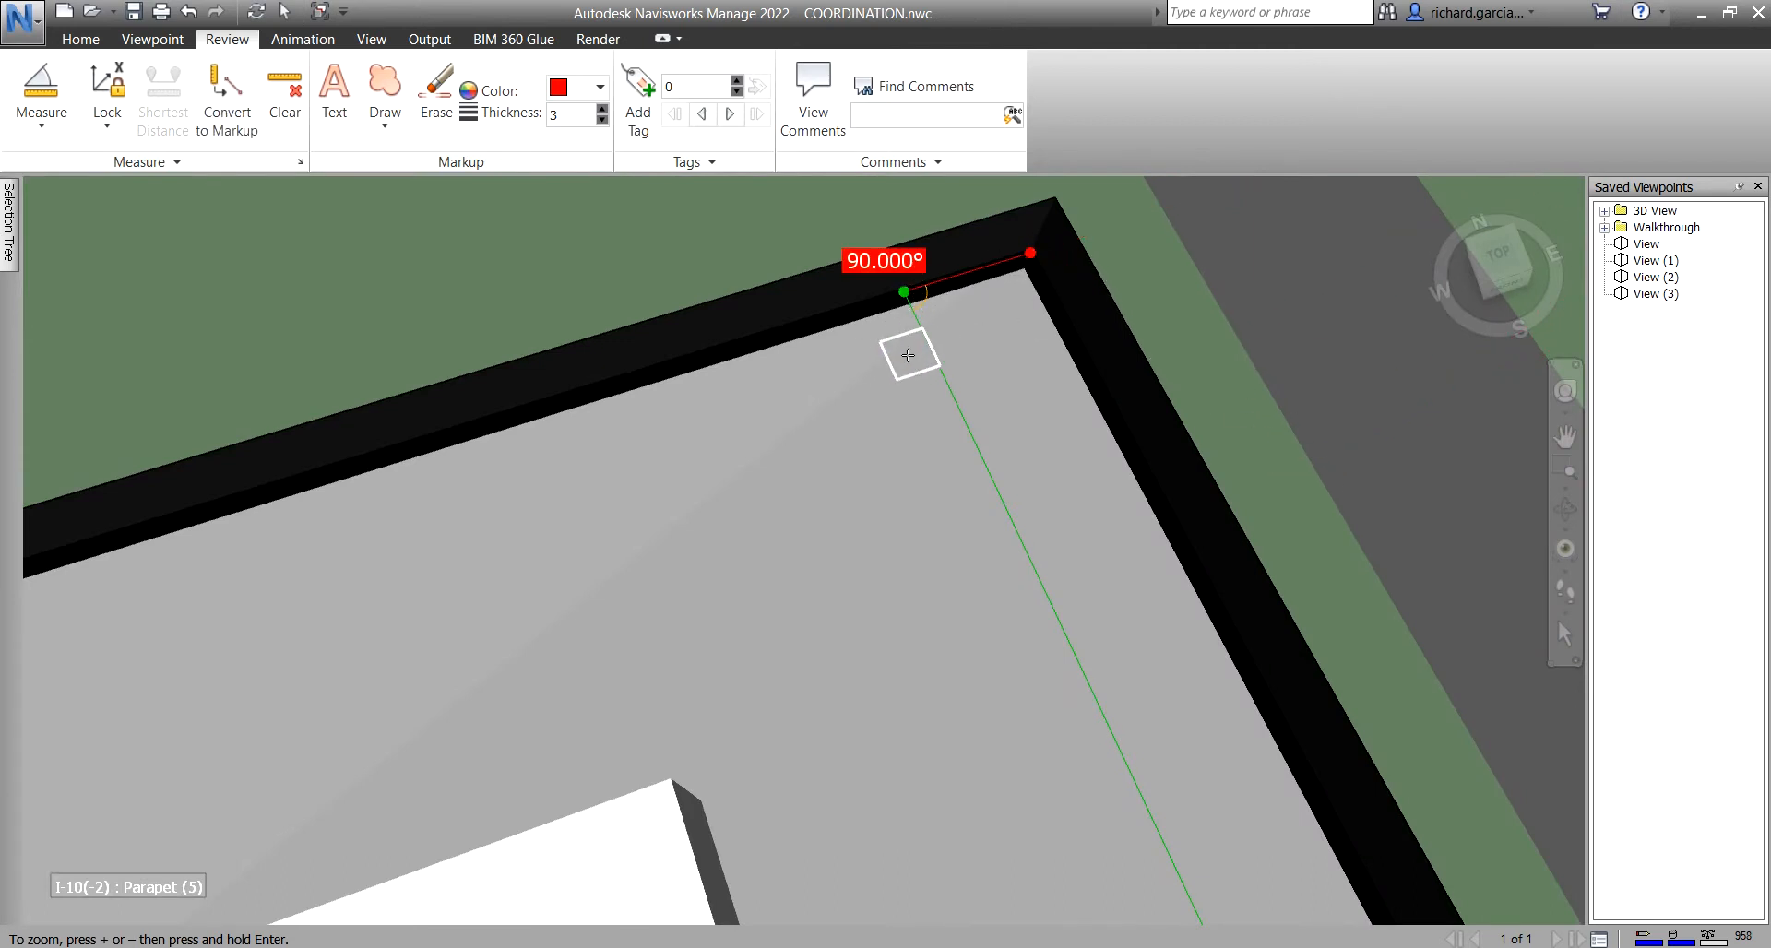
scroll(1004, 384, "down", 2)
middle_click_drag(1061, 529, 996, 400)
scroll(990, 404, "down", 3)
middle_click_drag(1023, 545, 966, 433)
scroll(936, 480, "down", 1)
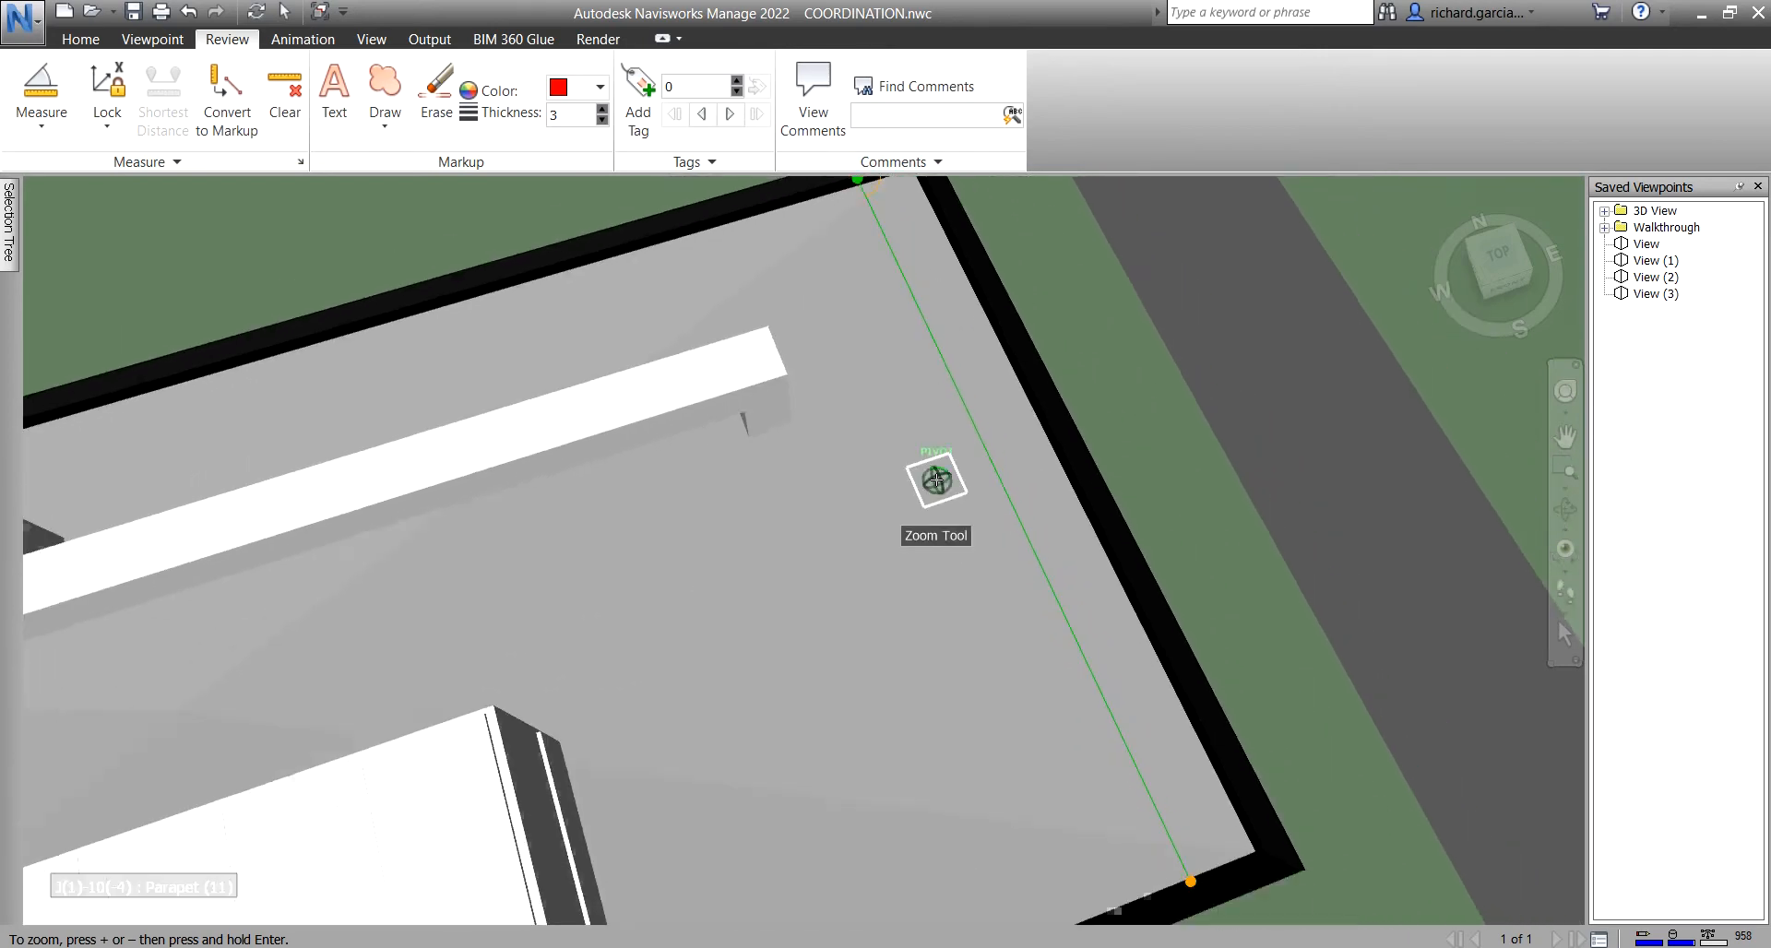
scroll(936, 480, "down", 1)
left_click(109, 131)
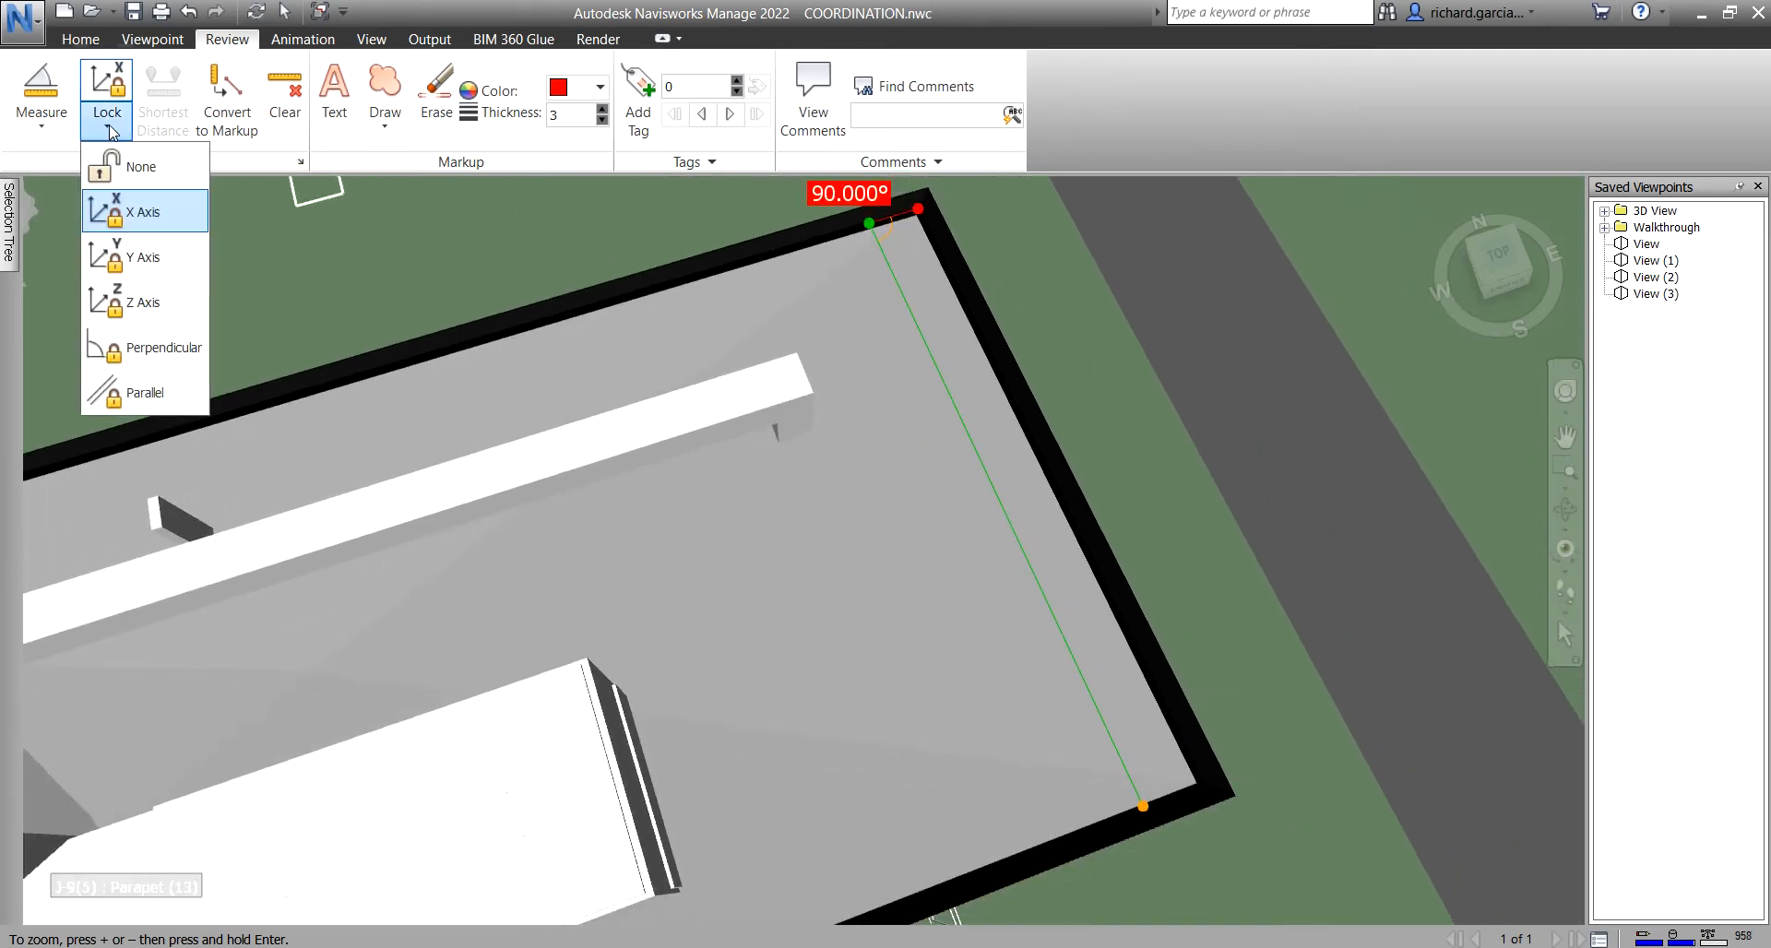
- Clear the axis lock and take an Angle measurement on the roof reading 71.527°
left_click(136, 166)
left_click(40, 122)
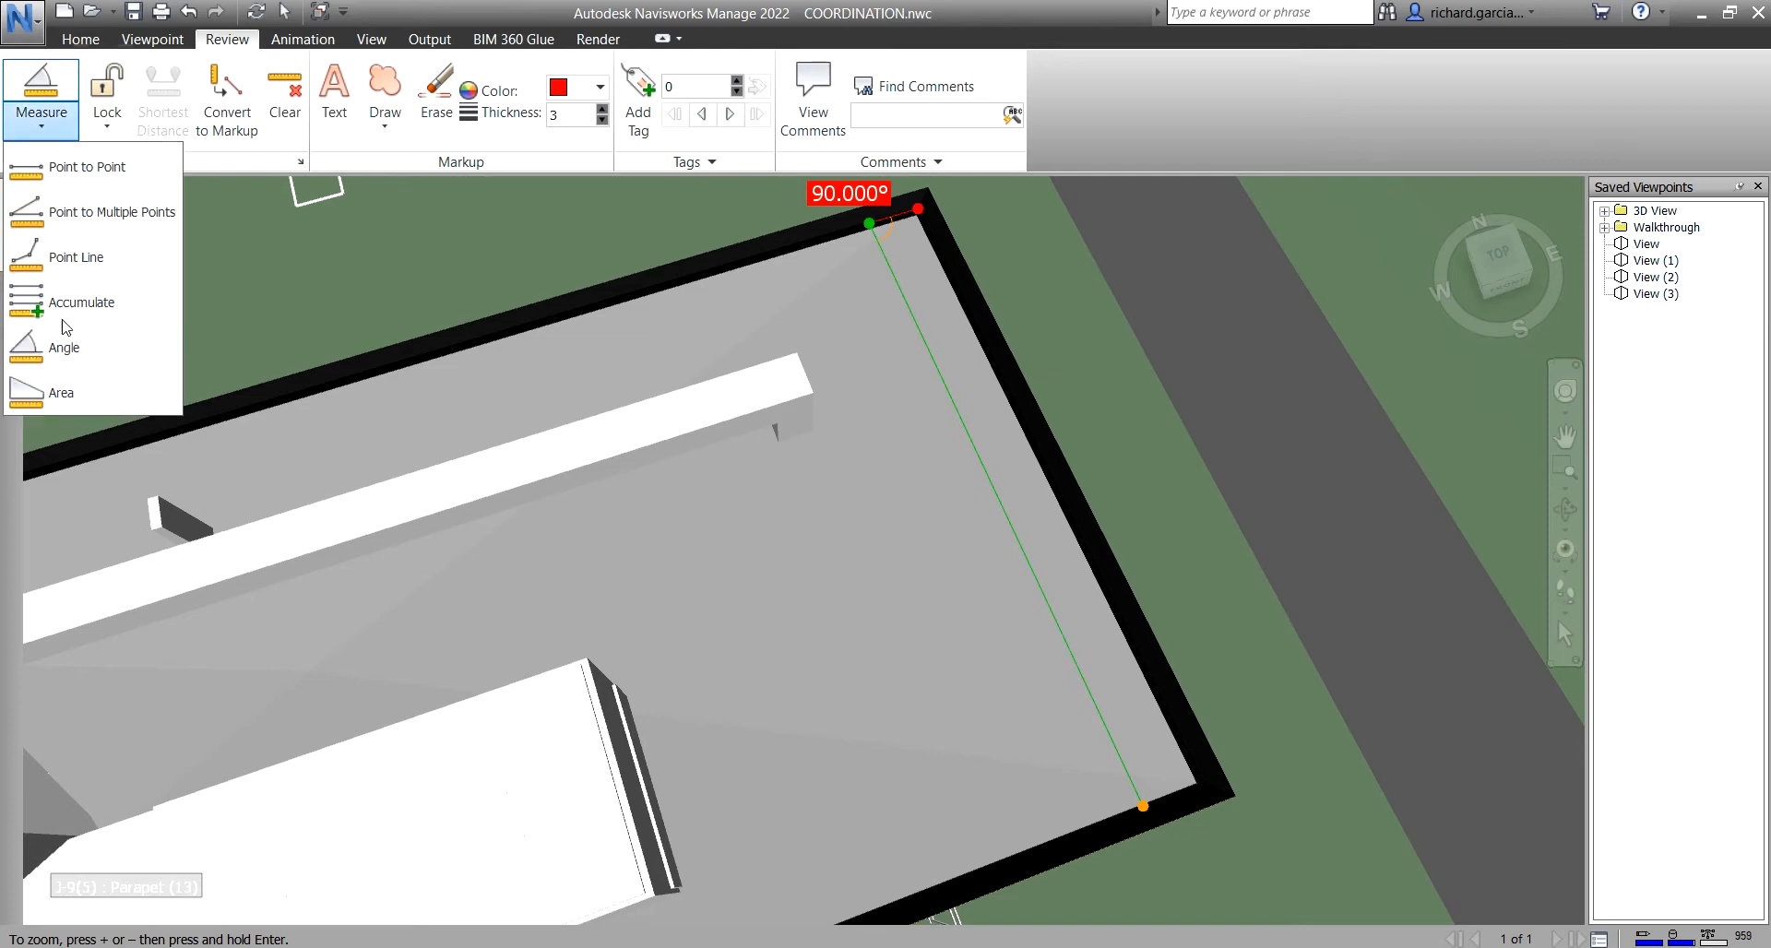
left_click(63, 347)
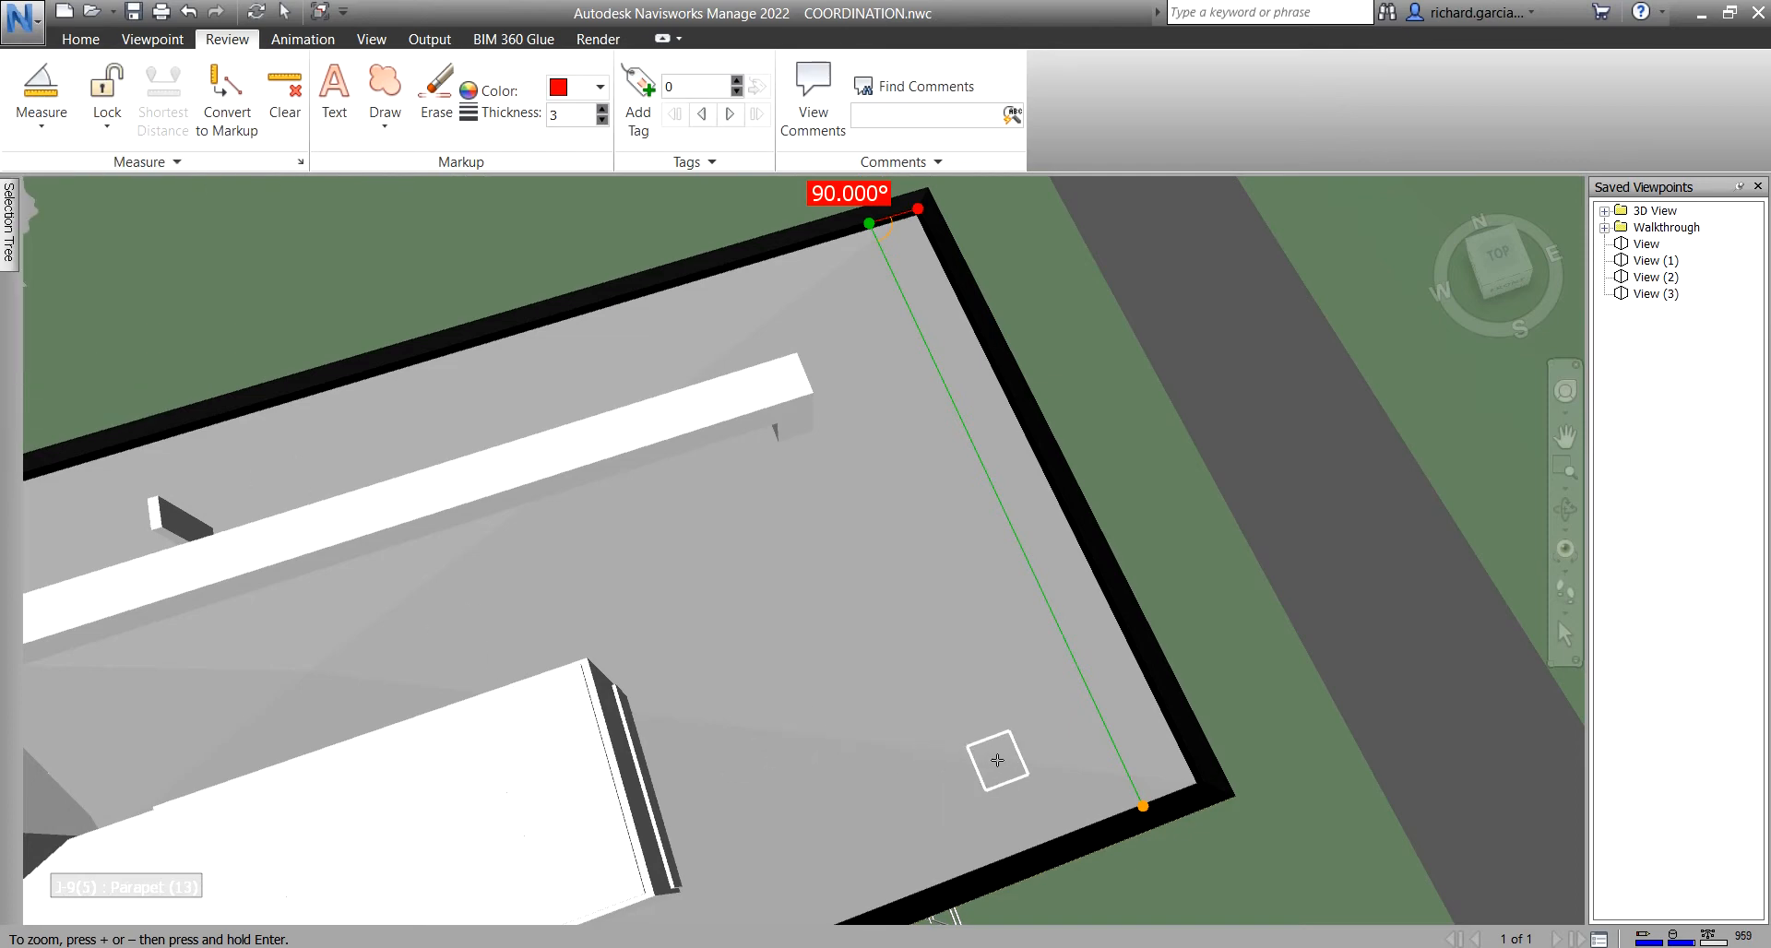
left_click(1026, 762)
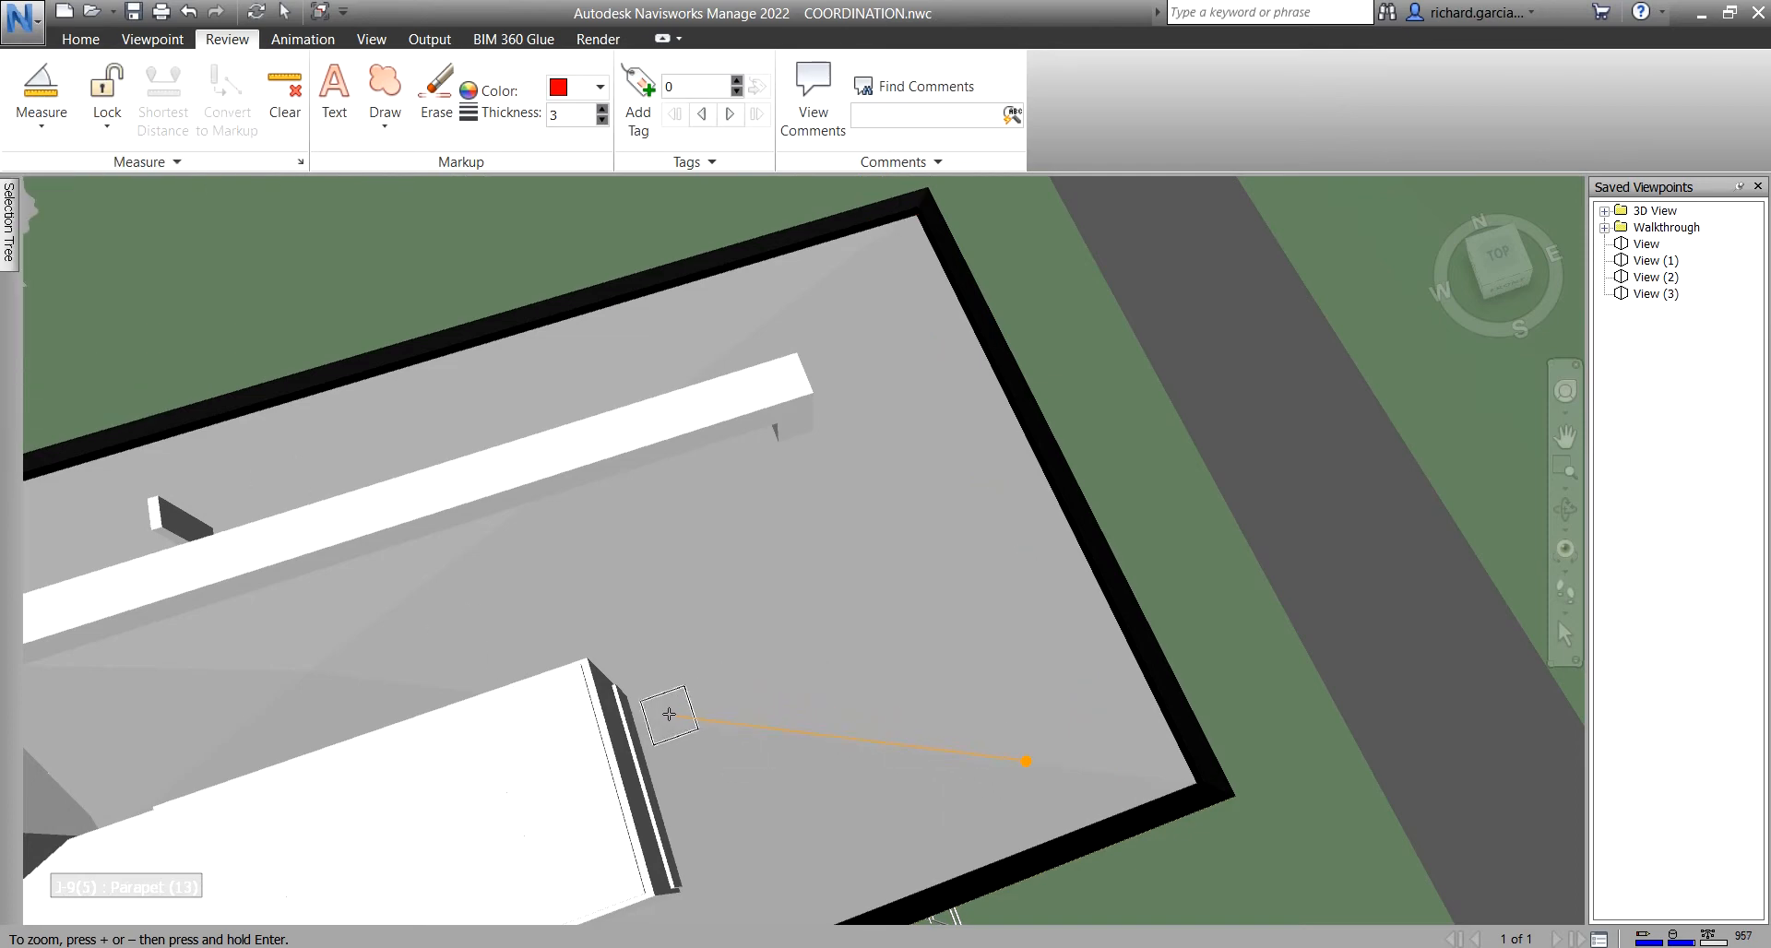
left_click(811, 436)
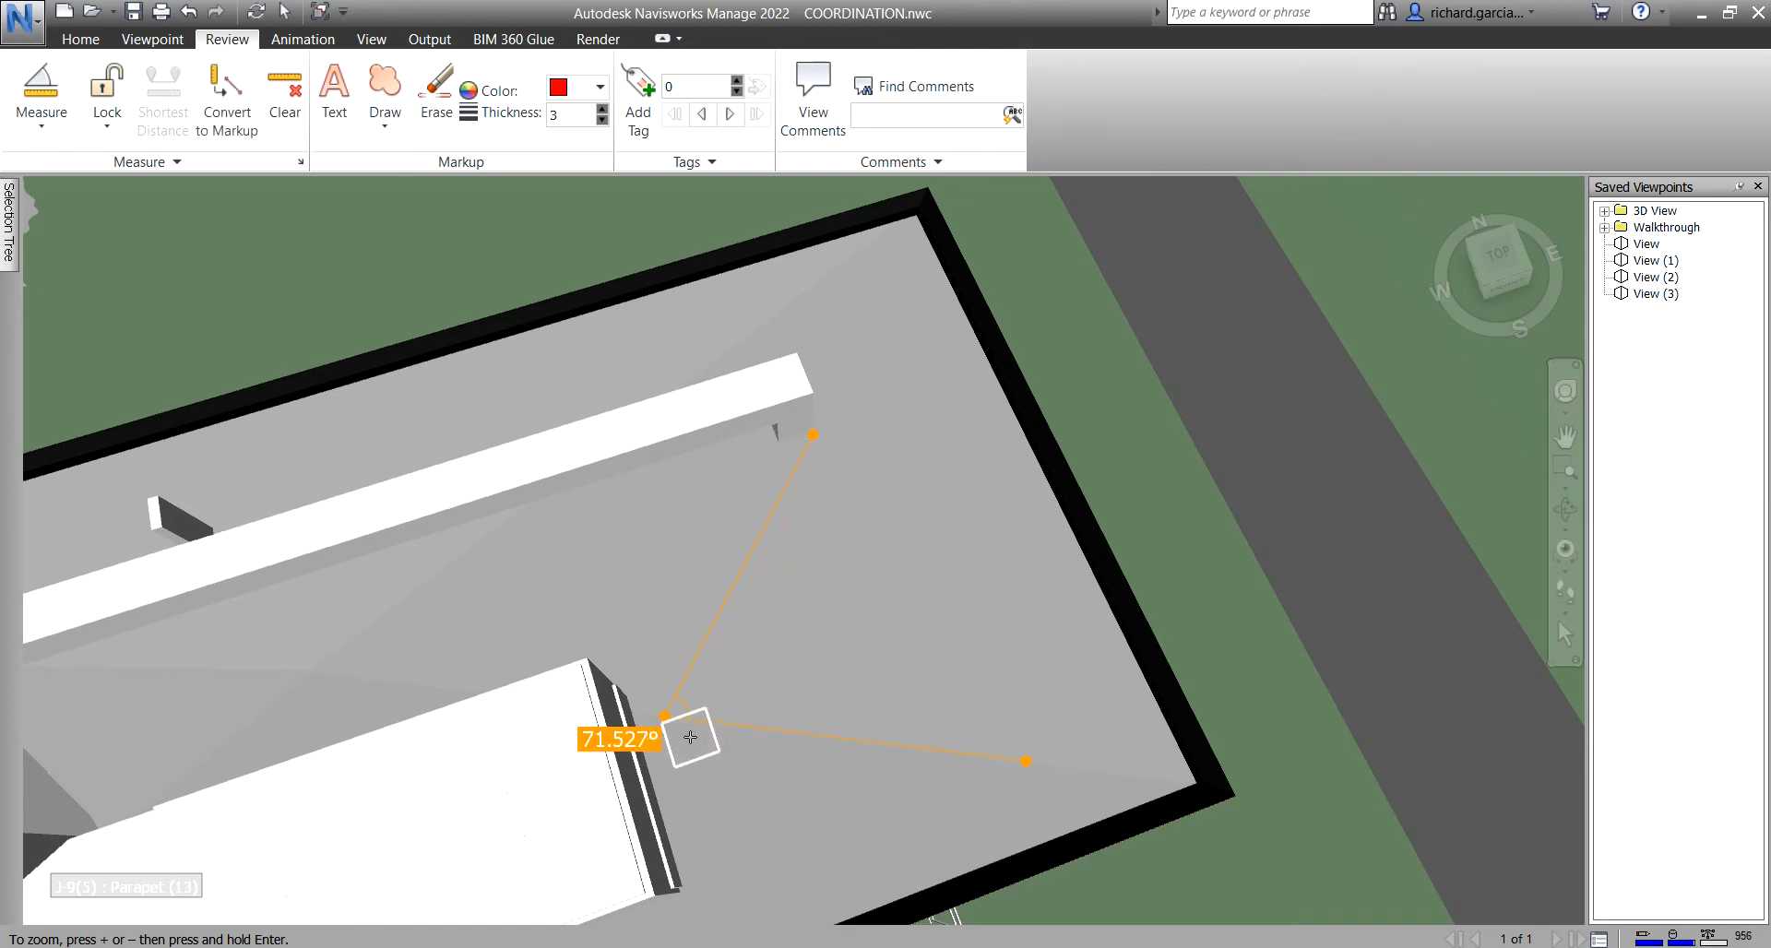
- Measure a 46.697° angle between roof lines and save it as markup in View (4)
left_click(469, 551)
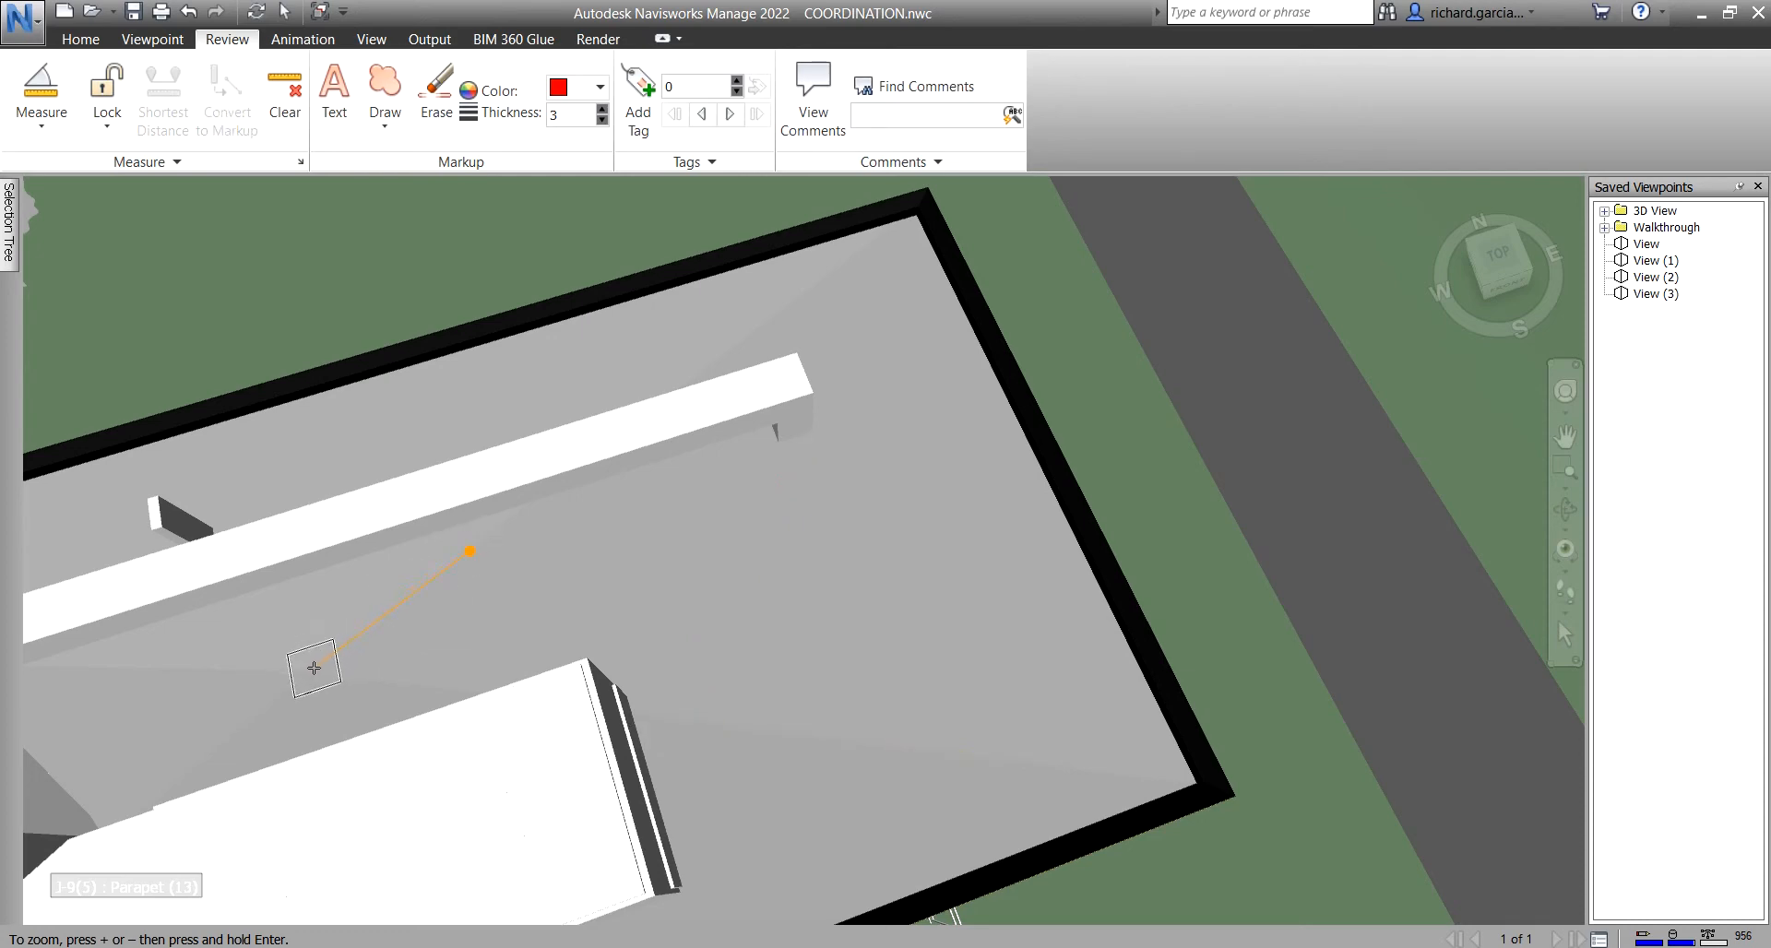
left_click(467, 687)
scroll(297, 703, "up", 4)
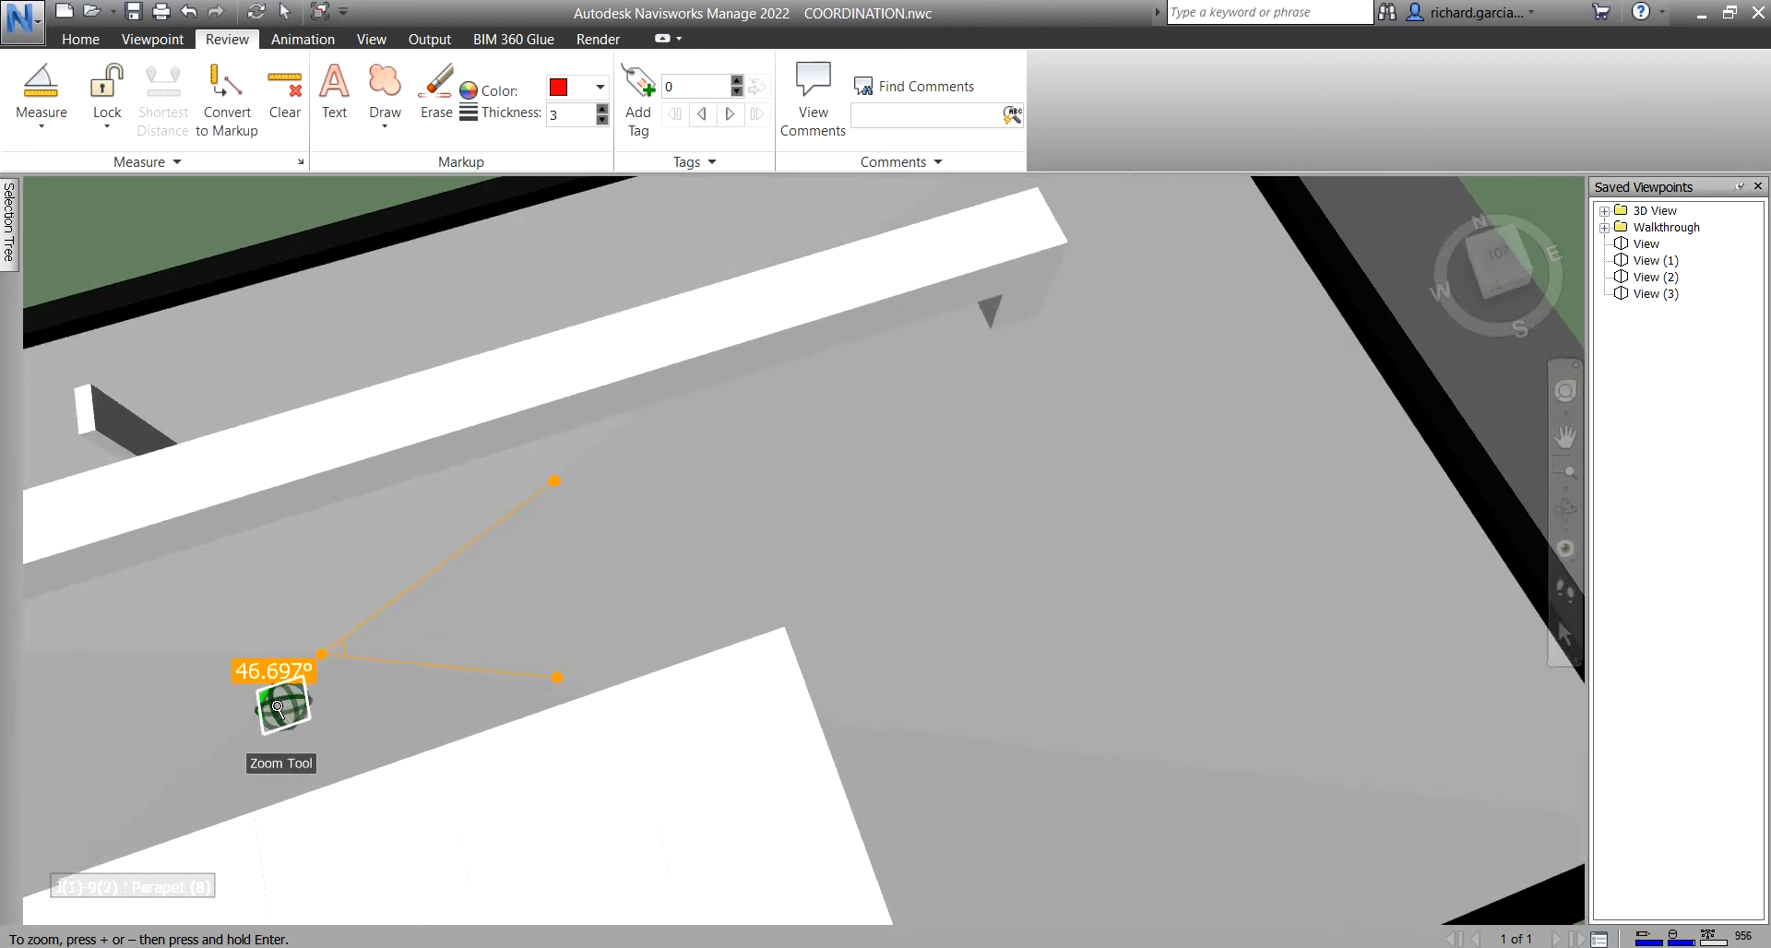
middle_click_drag(396, 666, 514, 658)
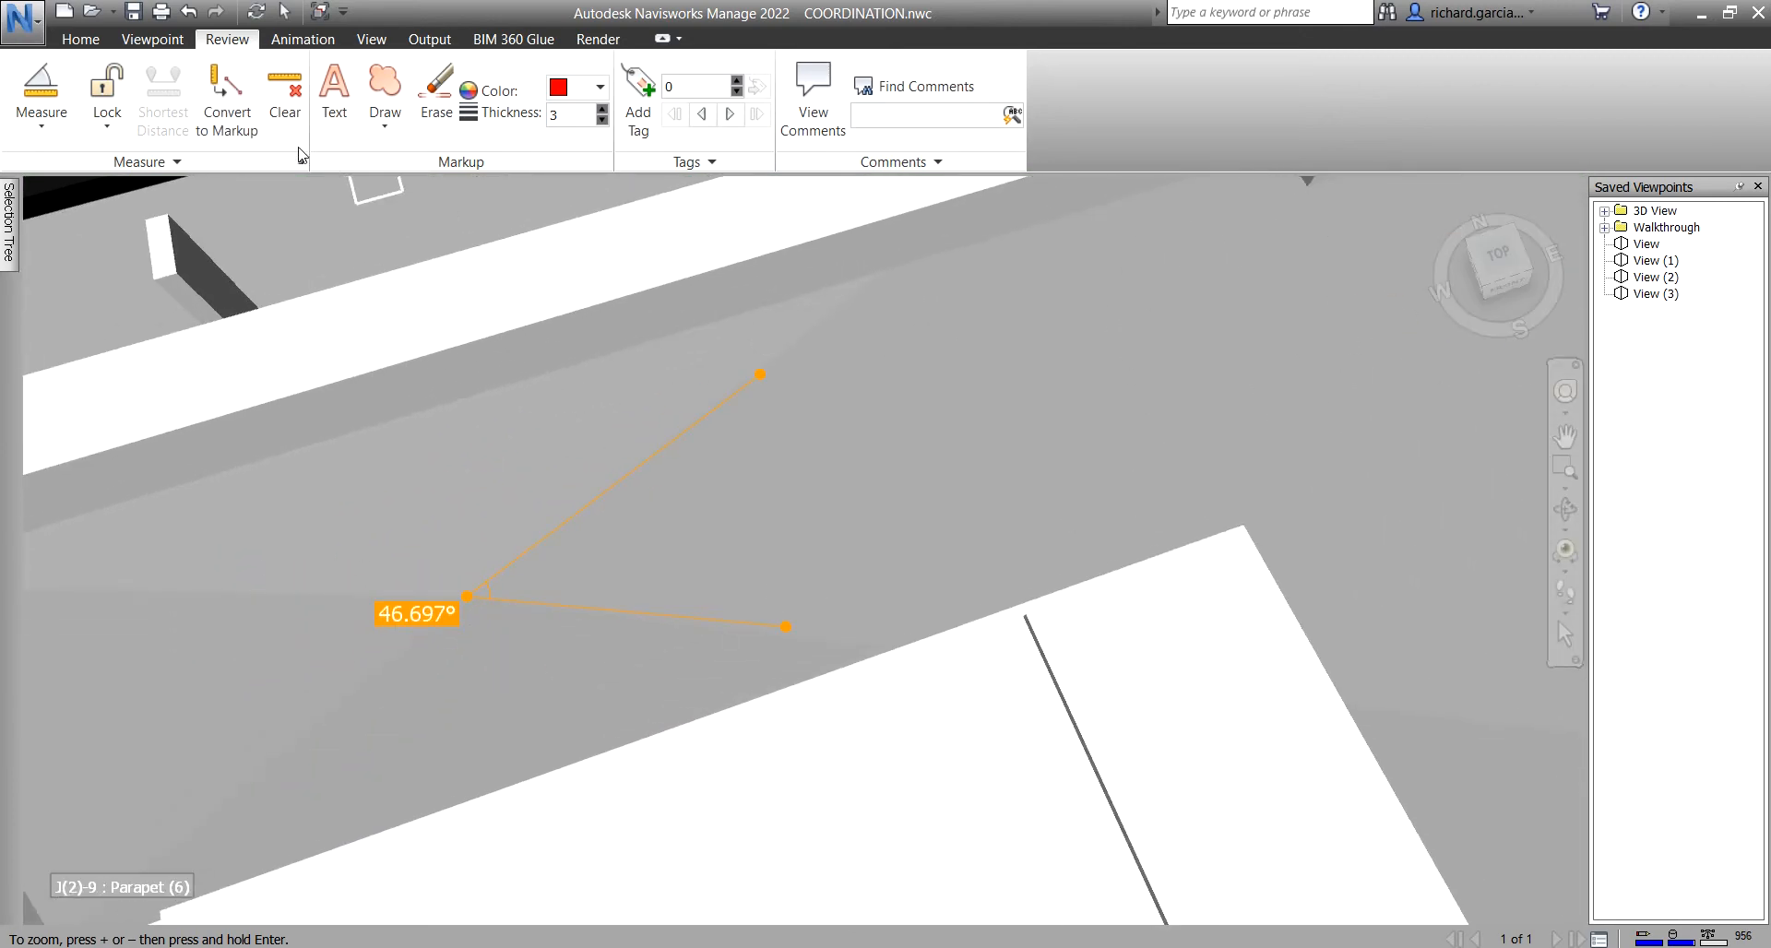
left_click(225, 97)
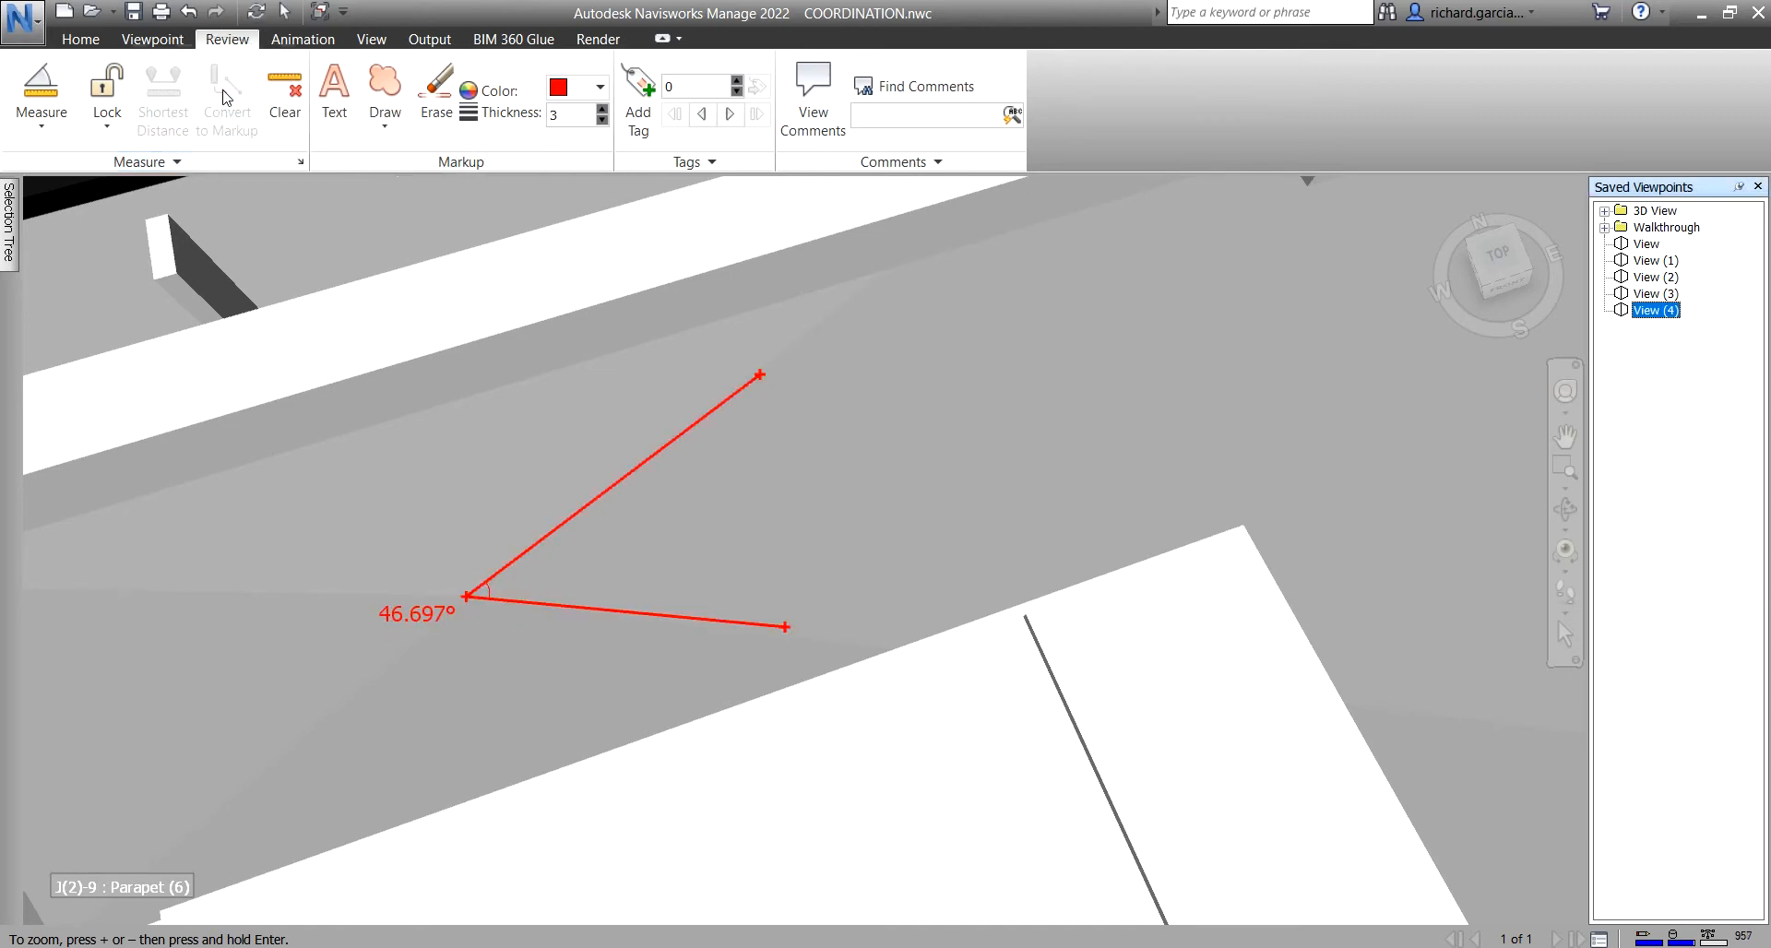
left_click(42, 115)
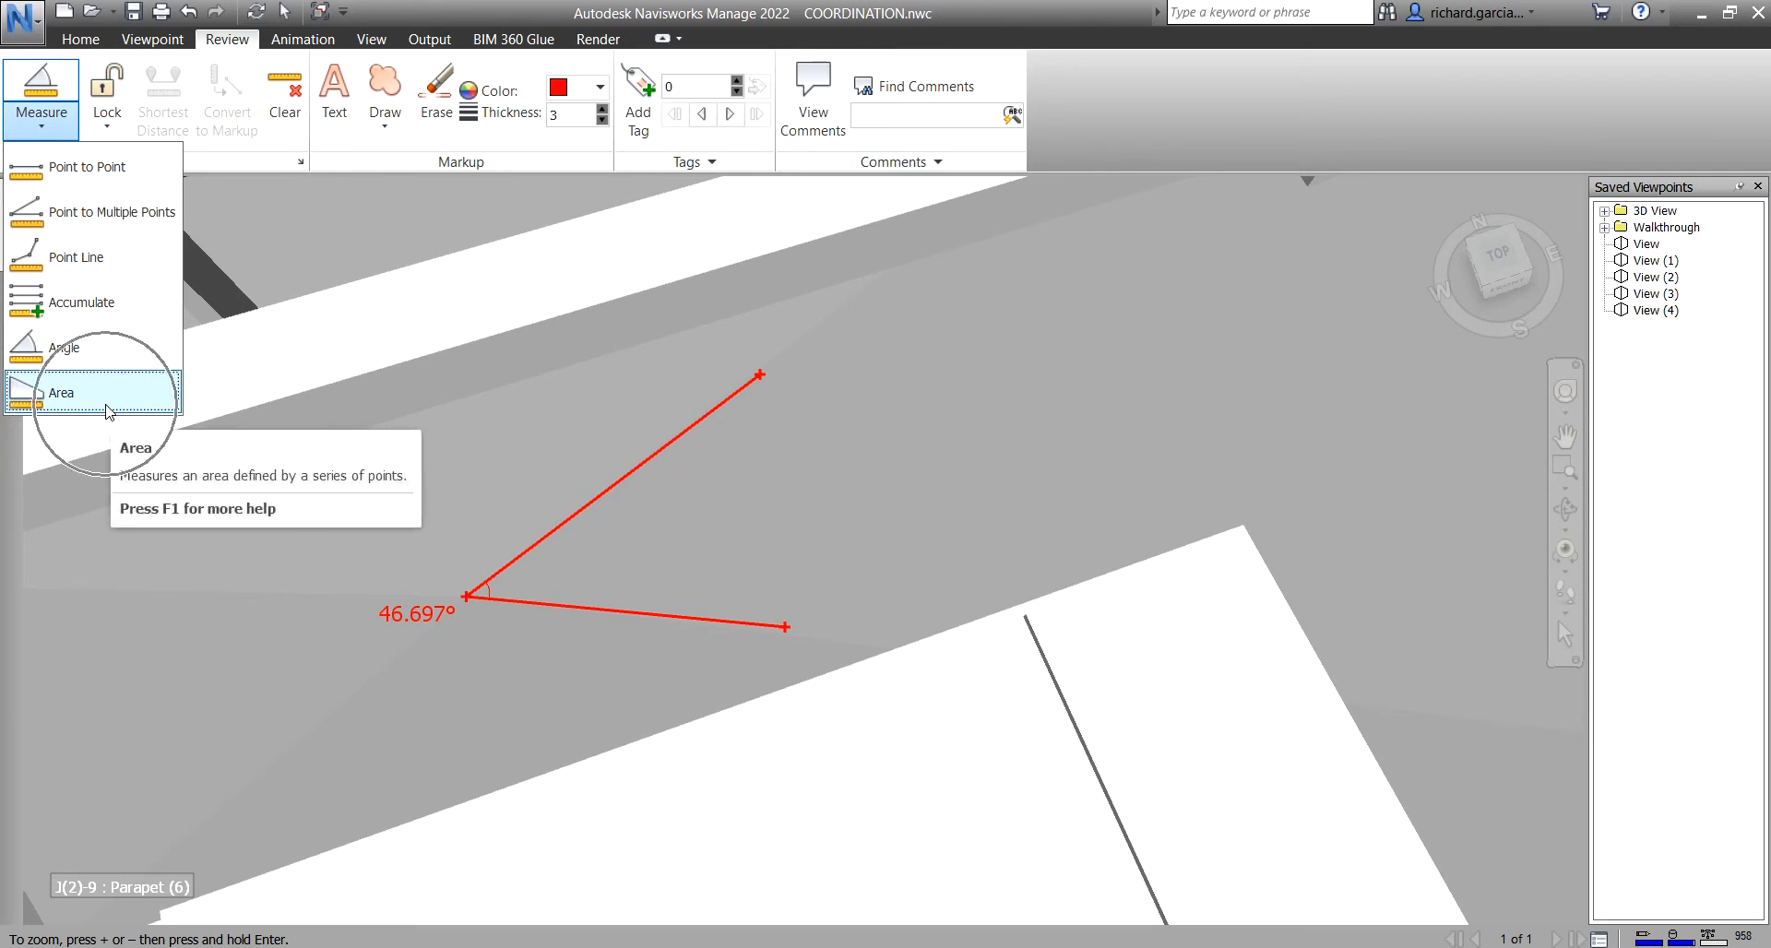
- Measure the L-shaped roof with Area by clicking its five corners, giving 1562.350 m²
scroll(889, 514, "down", 5)
scroll(890, 513, "down", 6)
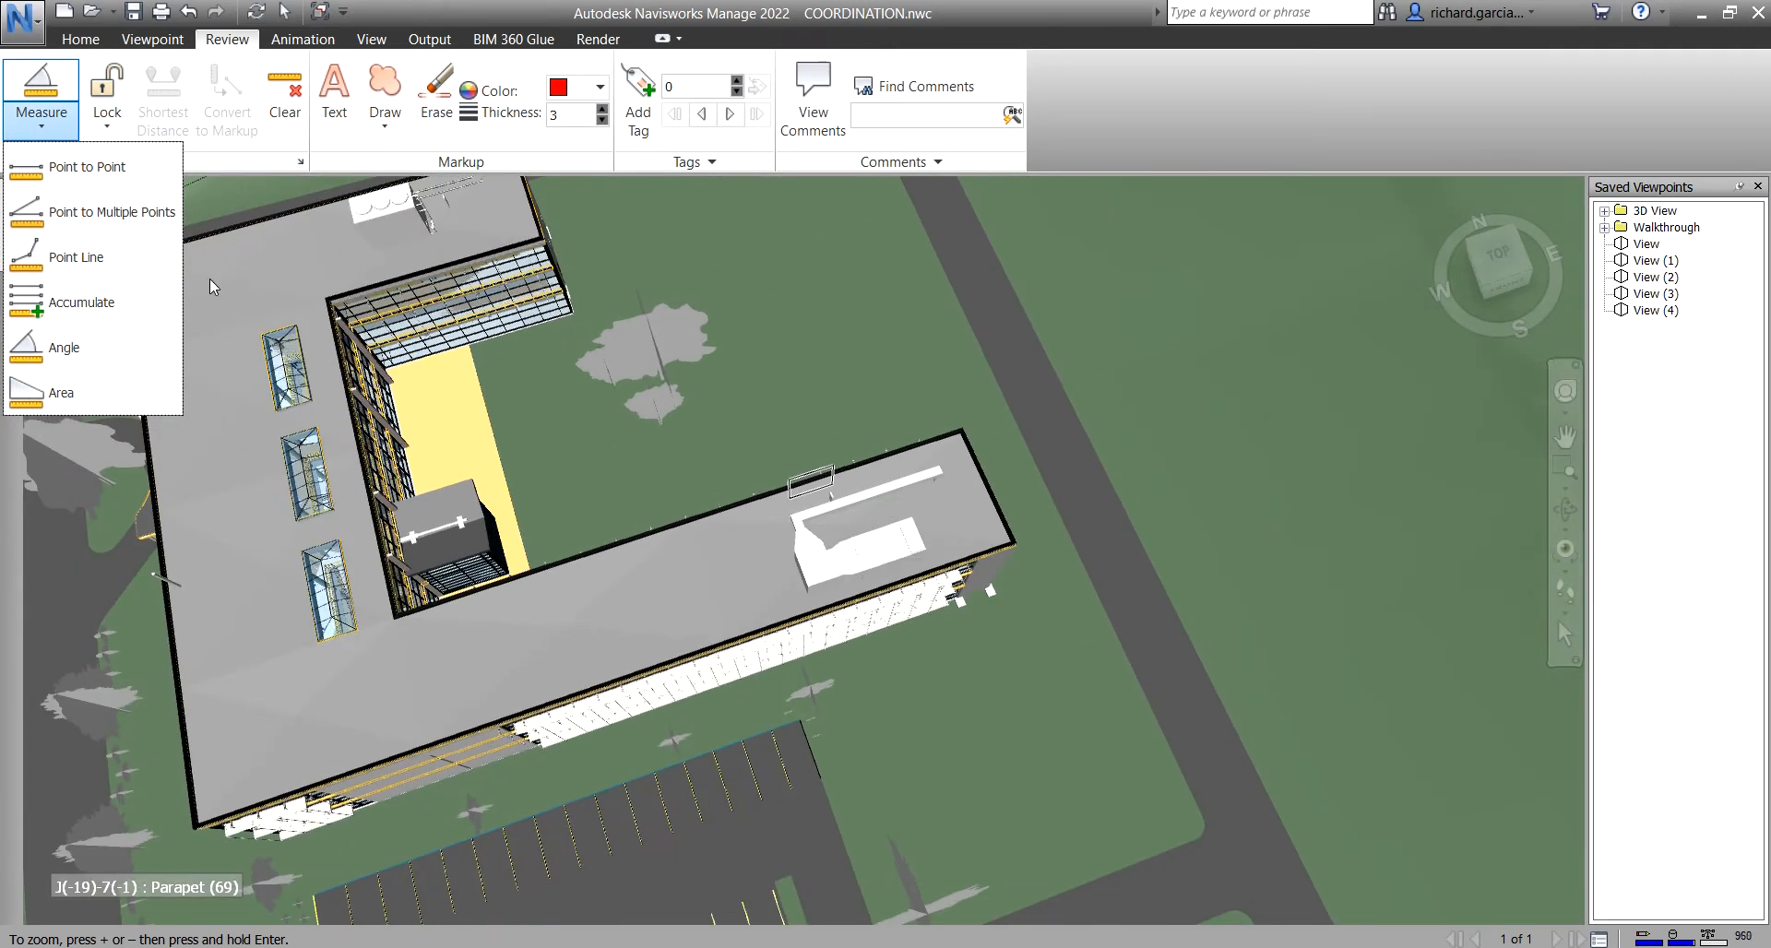
left_click(61, 392)
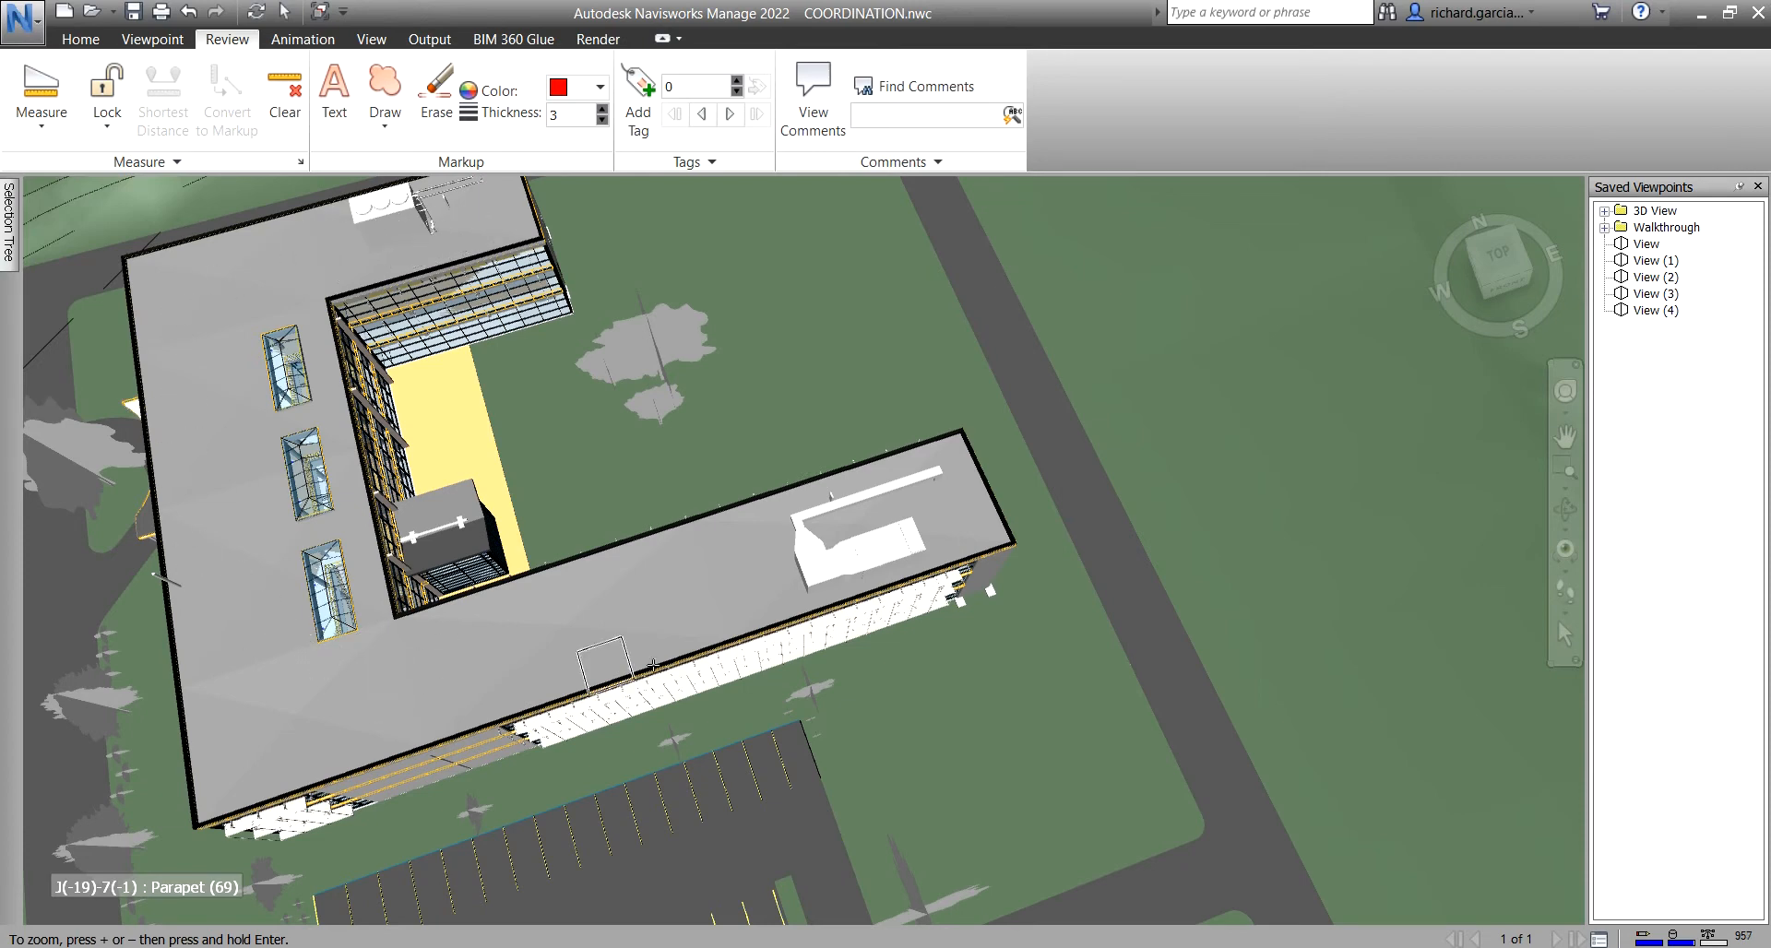
left_click(41, 120)
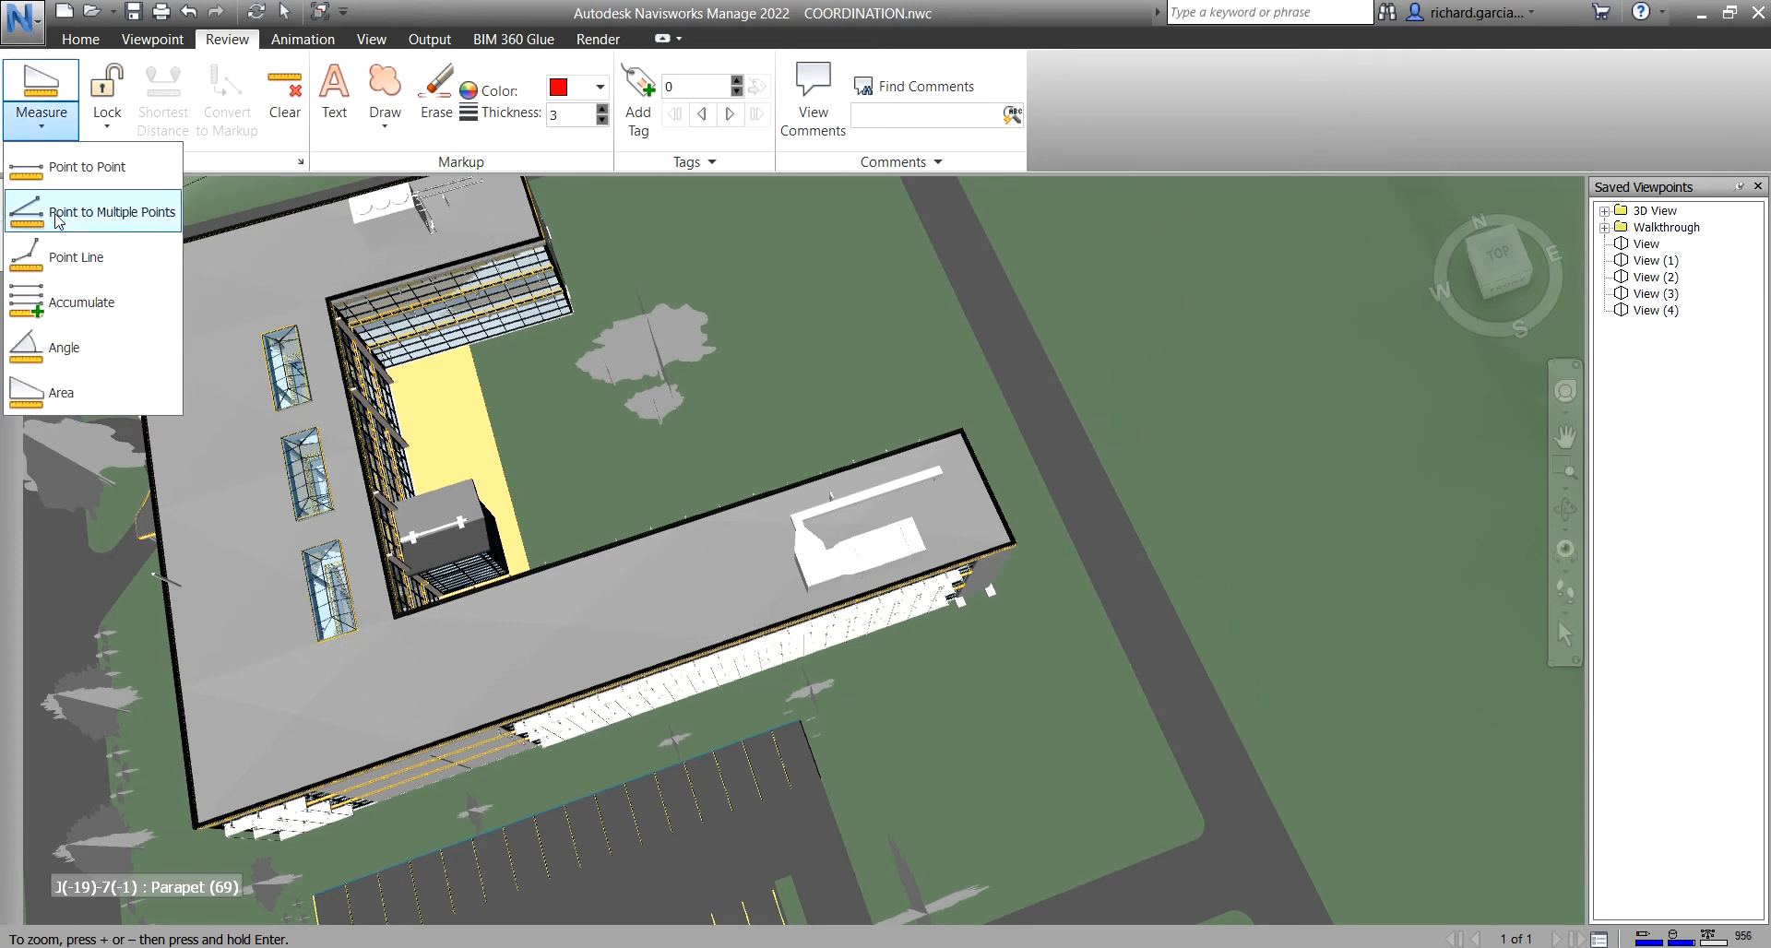
left_click(74, 394)
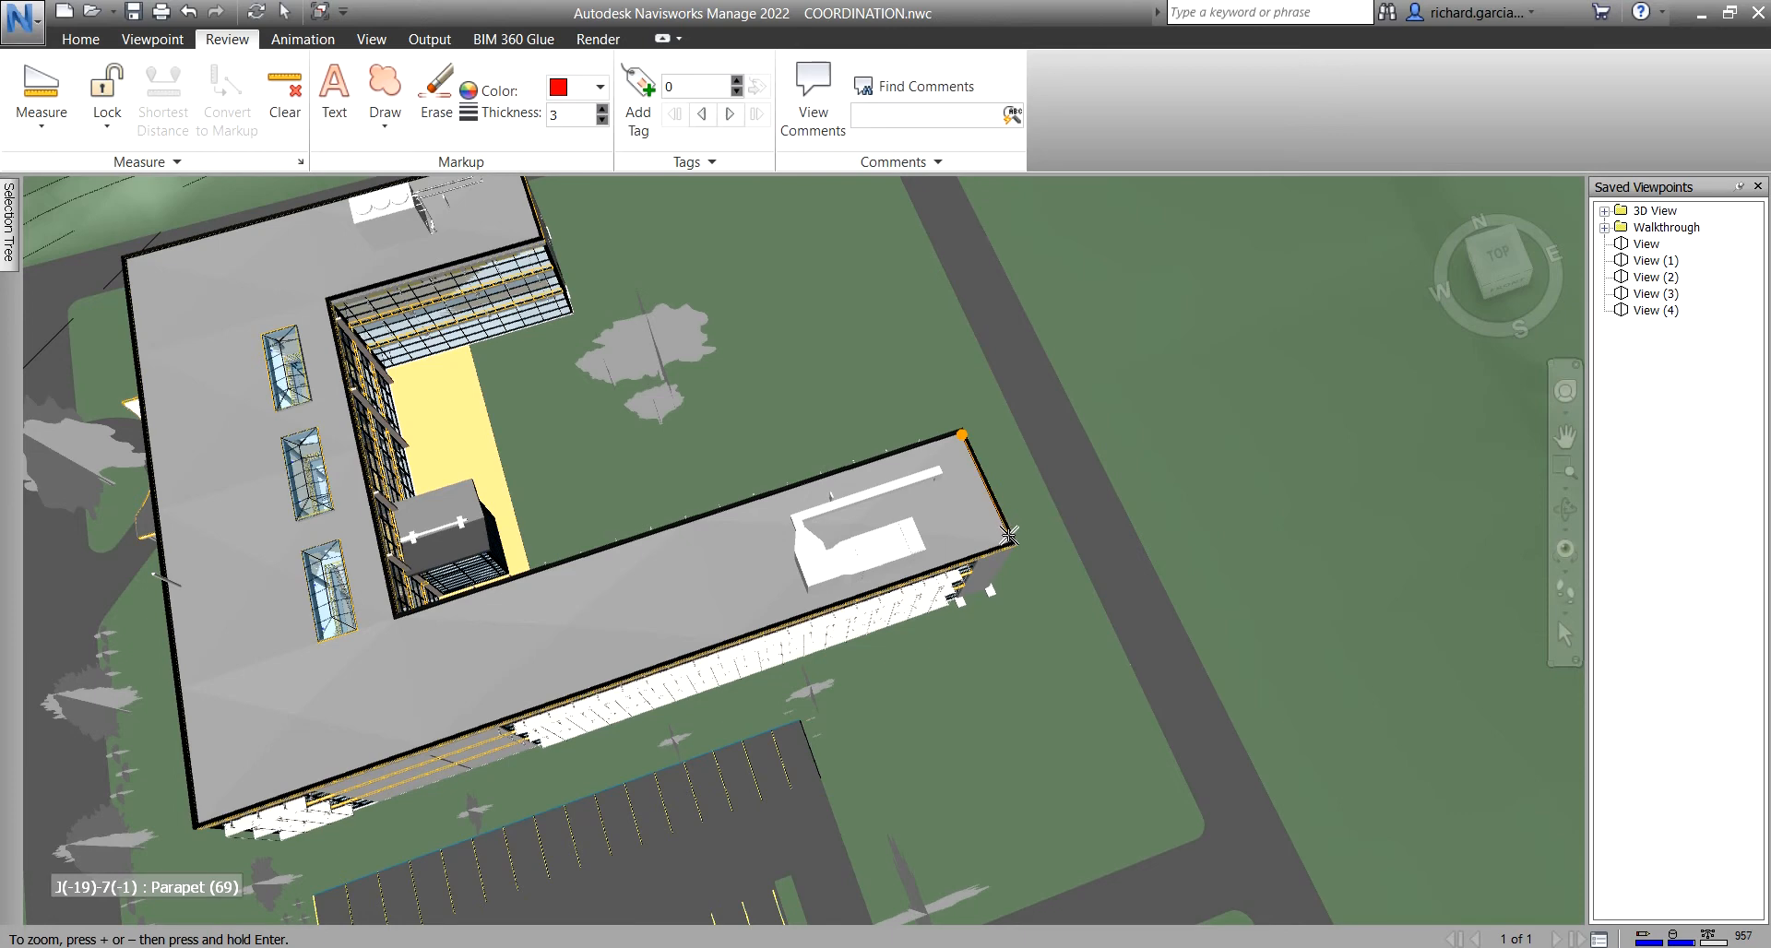
left_click(199, 816)
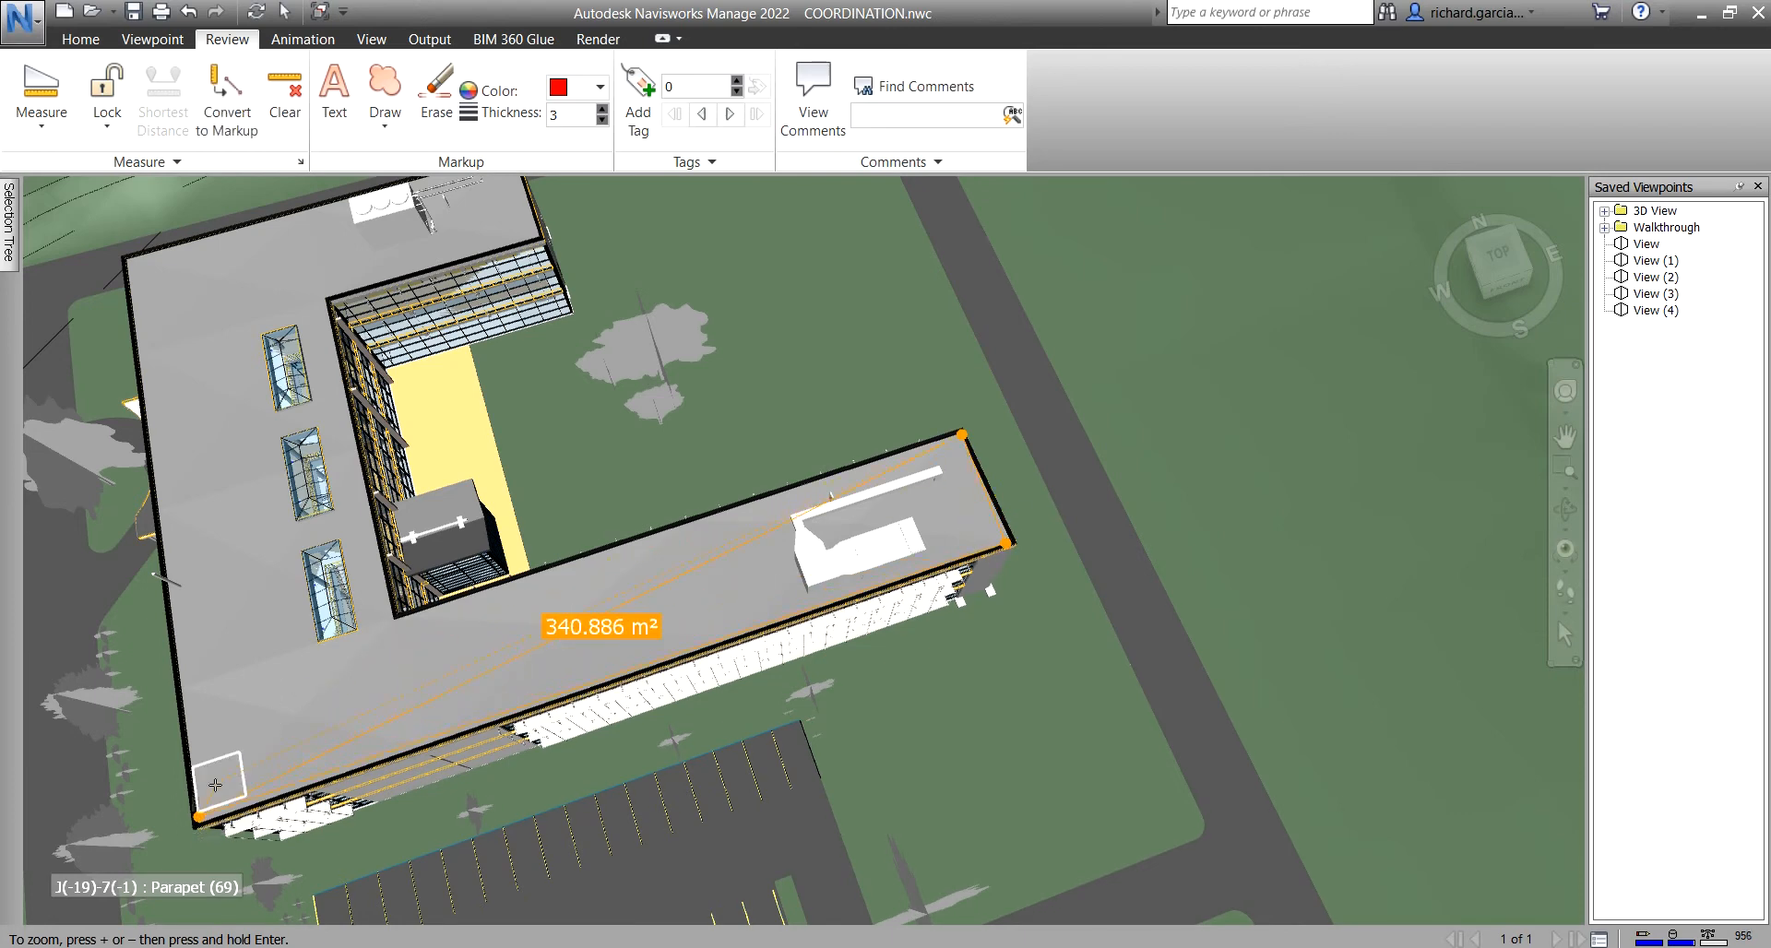
left_click(130, 262)
middle_click_drag(198, 296, 173, 481)
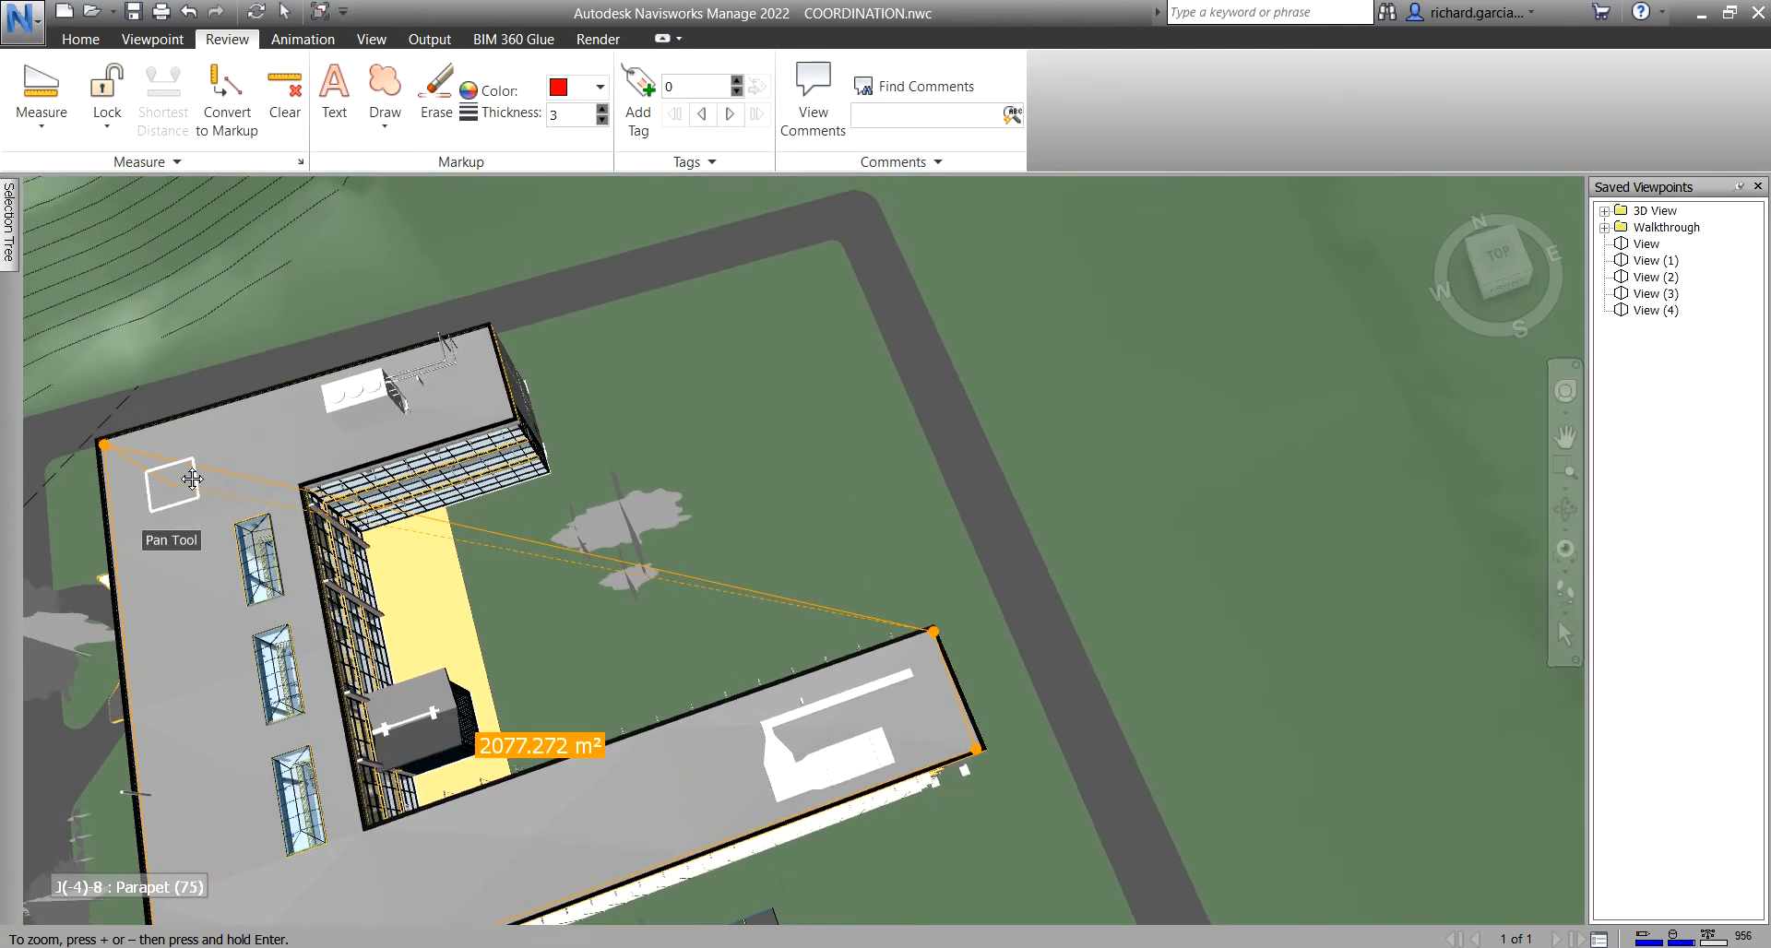
left_click(486, 329)
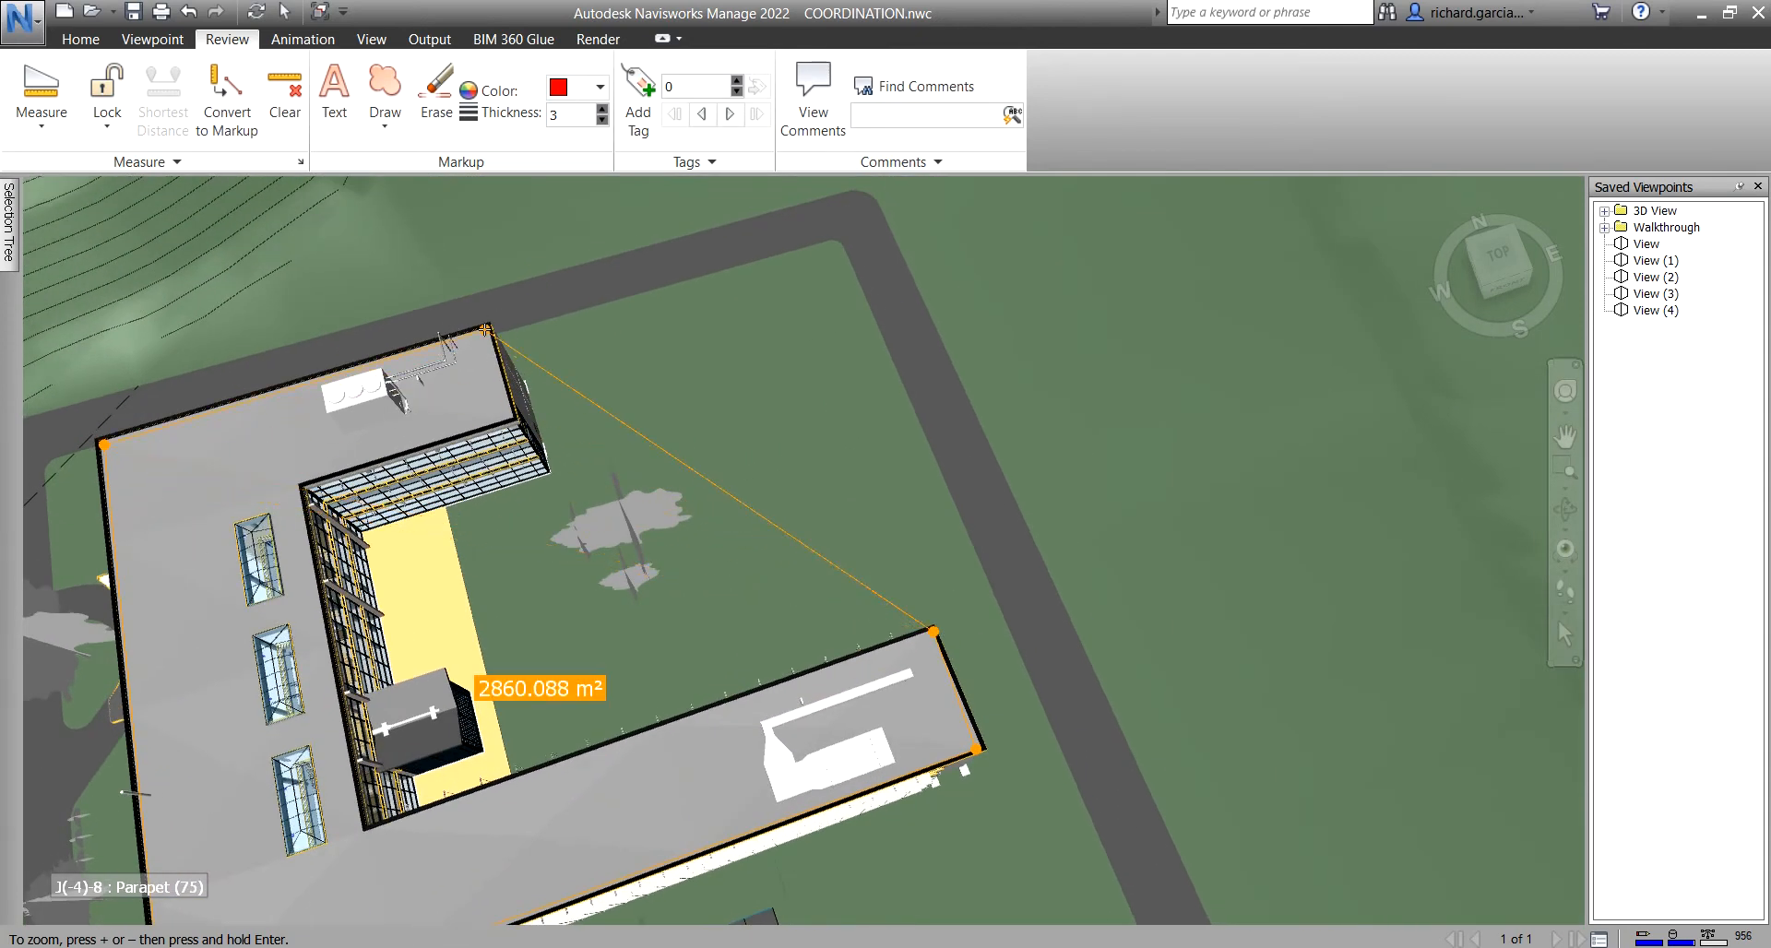
left_click(508, 415)
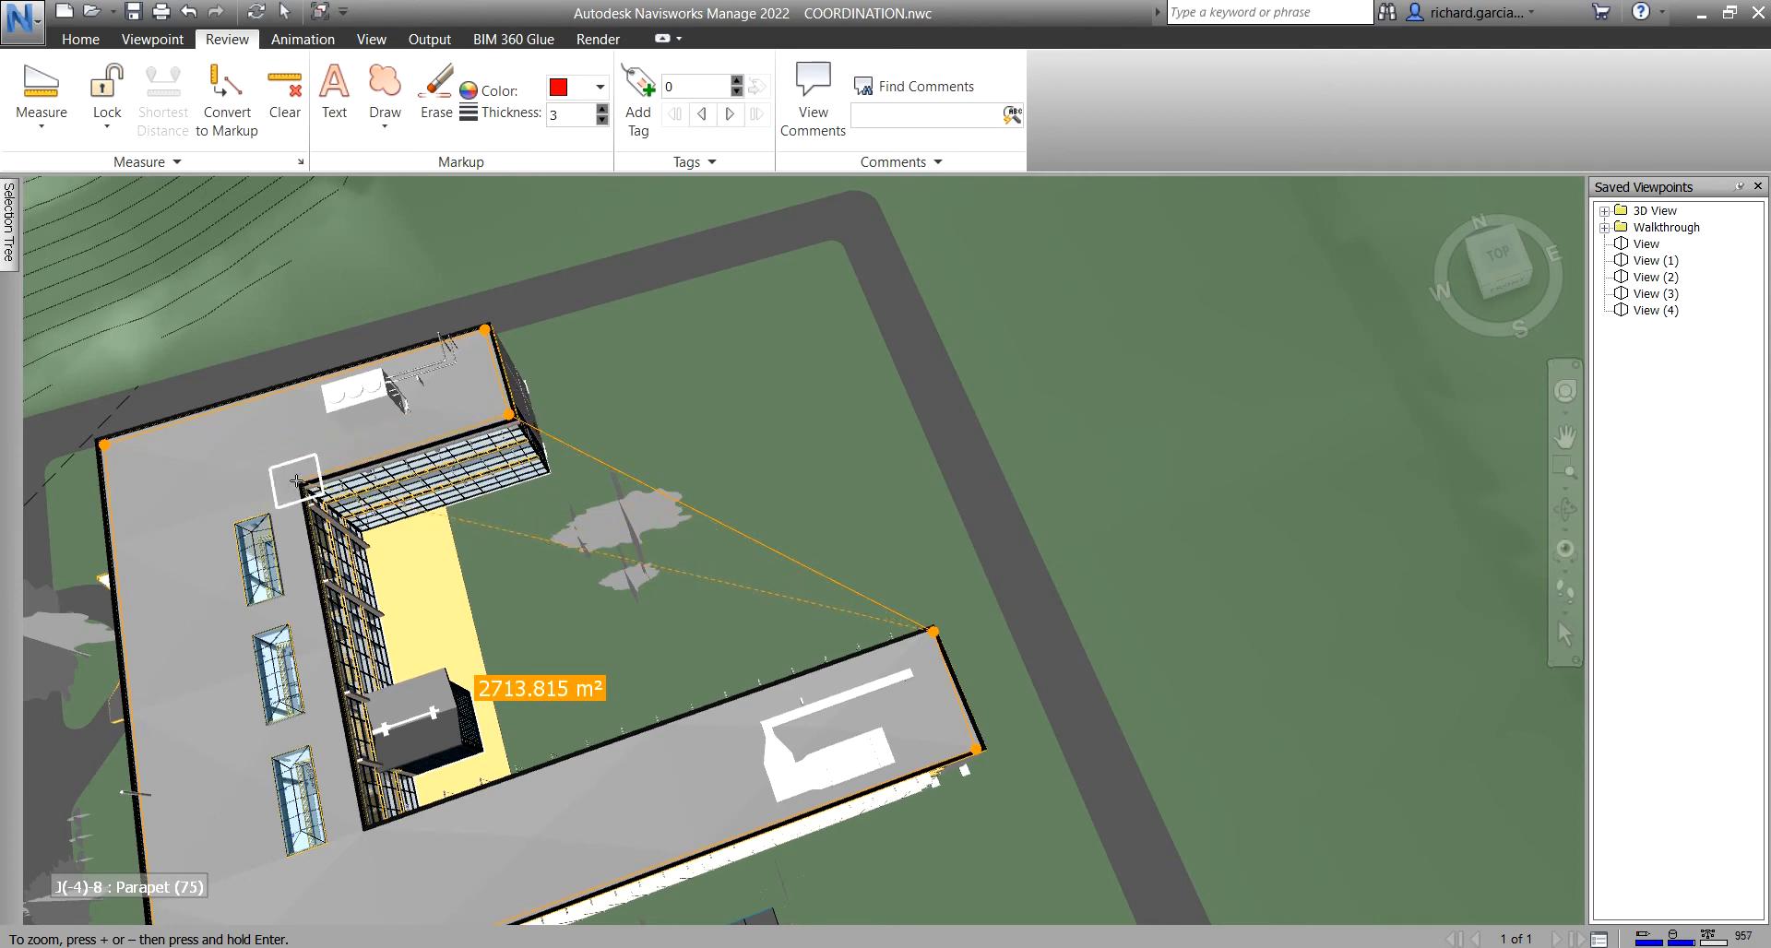
left_click(296, 480)
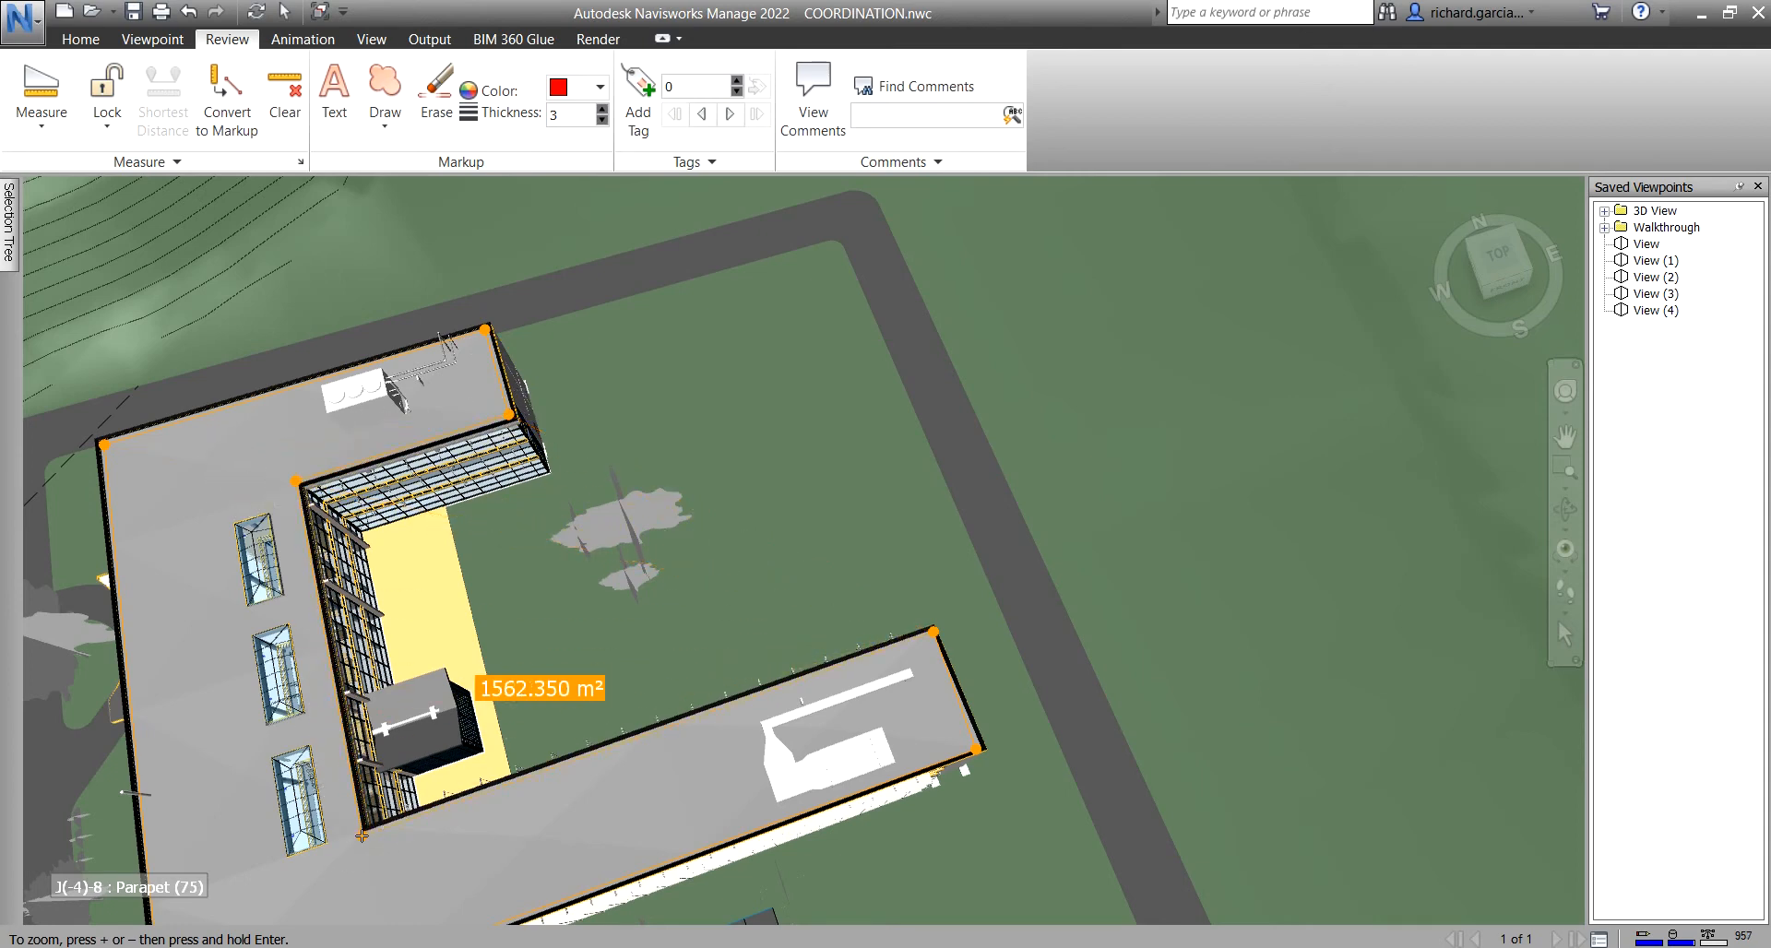
- Save the roof area measurement as red markup in View (5)
scroll(809, 683, "up", 1)
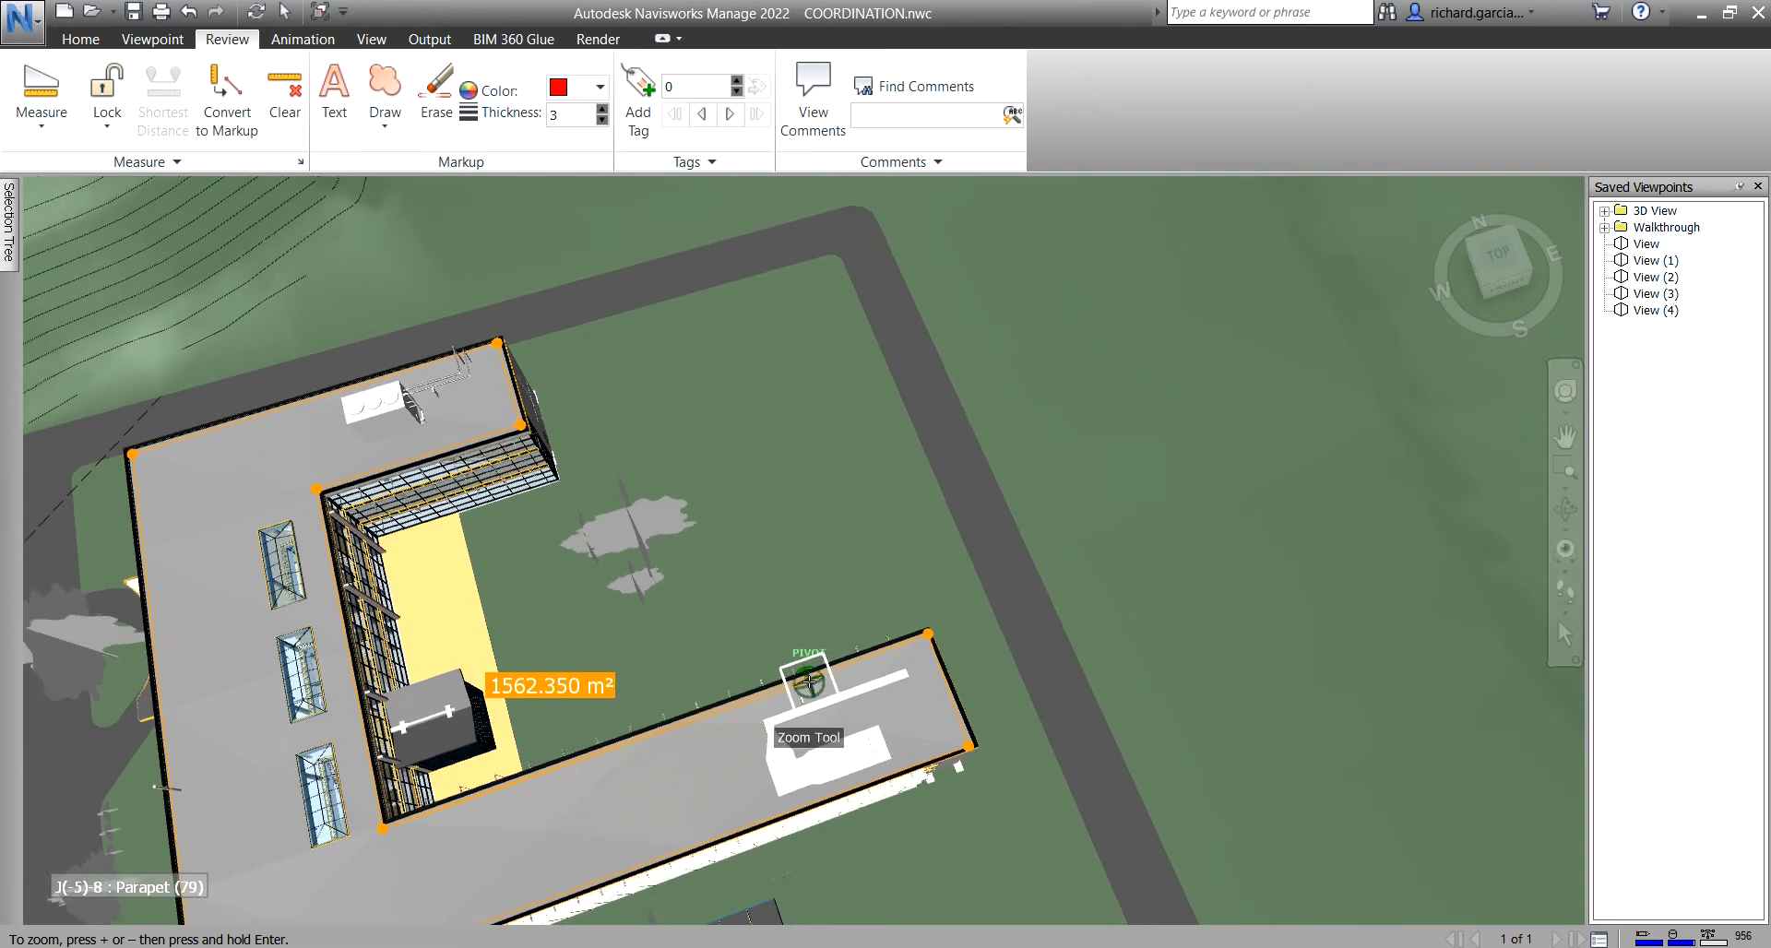
scroll(809, 683, "down", 1)
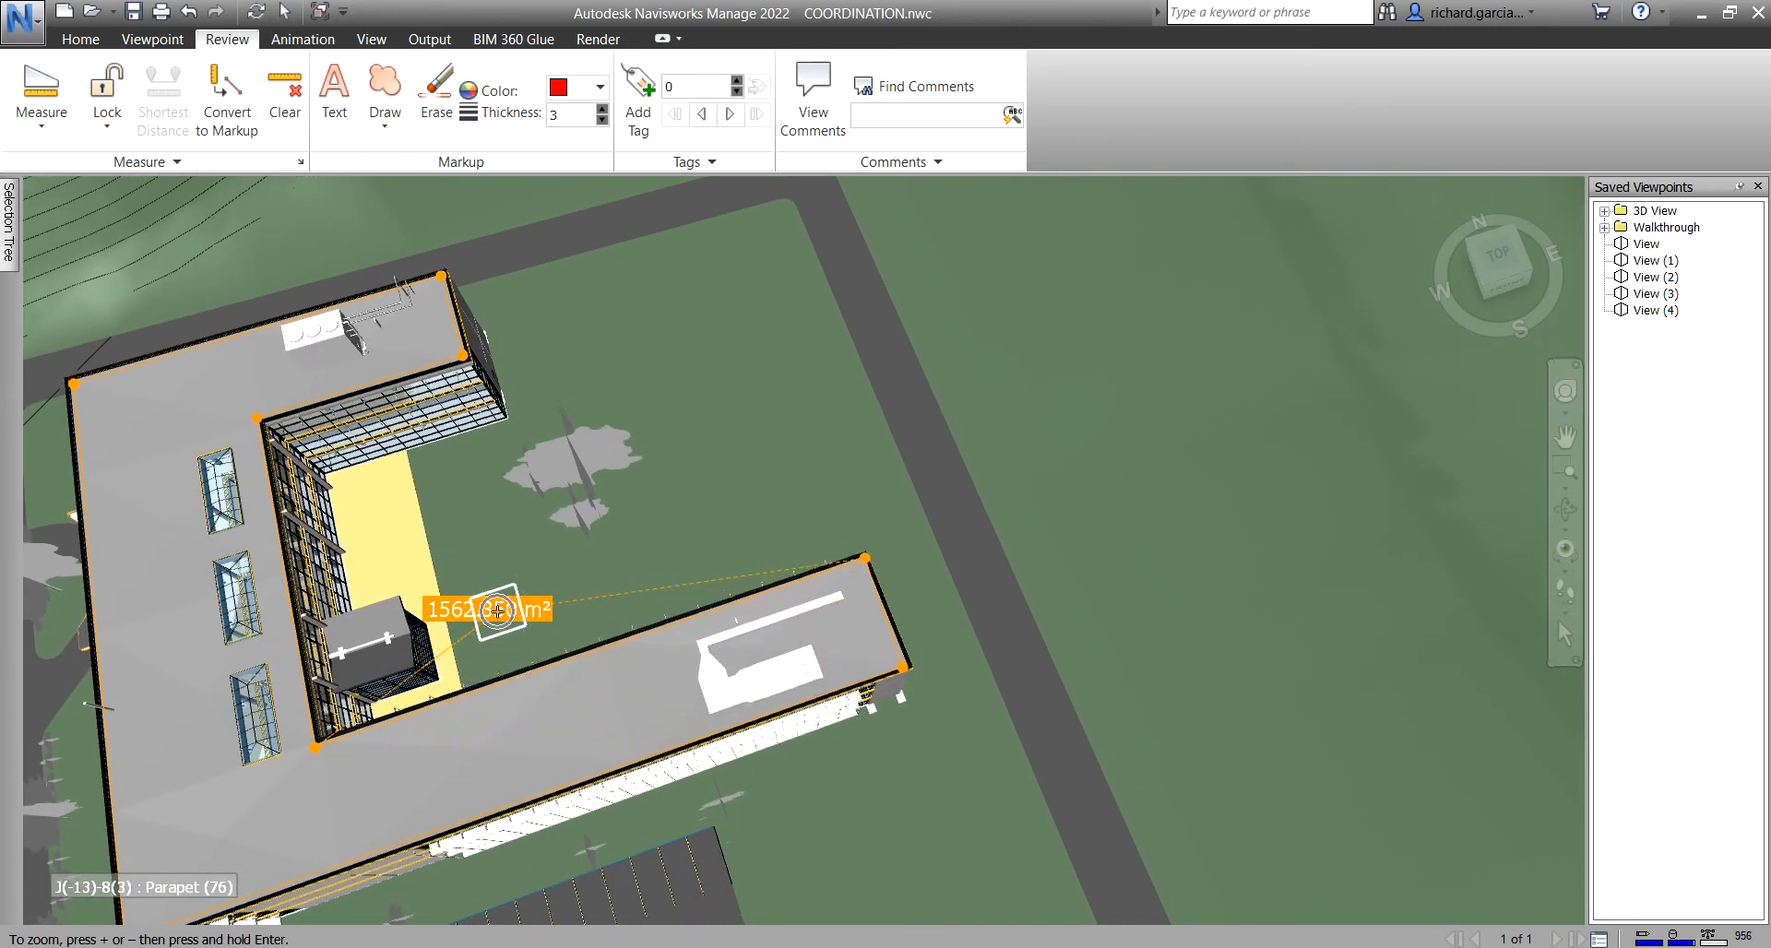
left_click(228, 93)
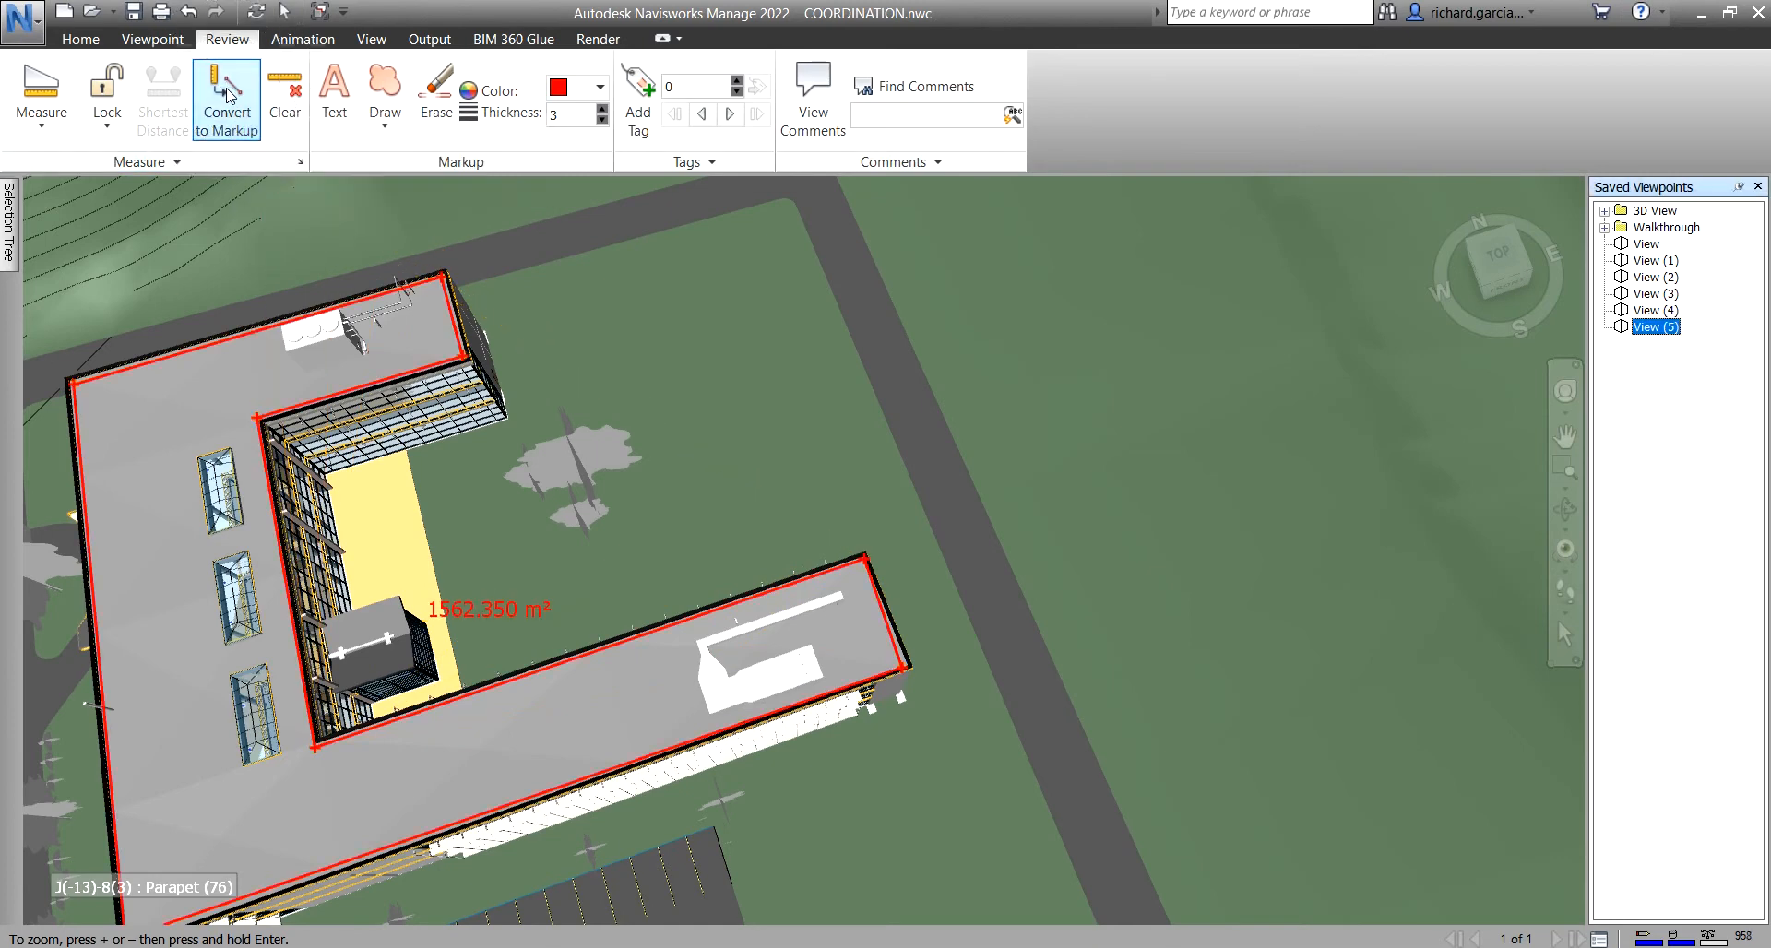
scroll(812, 382, "down", 2)
middle_click_drag(716, 504, 1099, 417)
left_click(1655, 247)
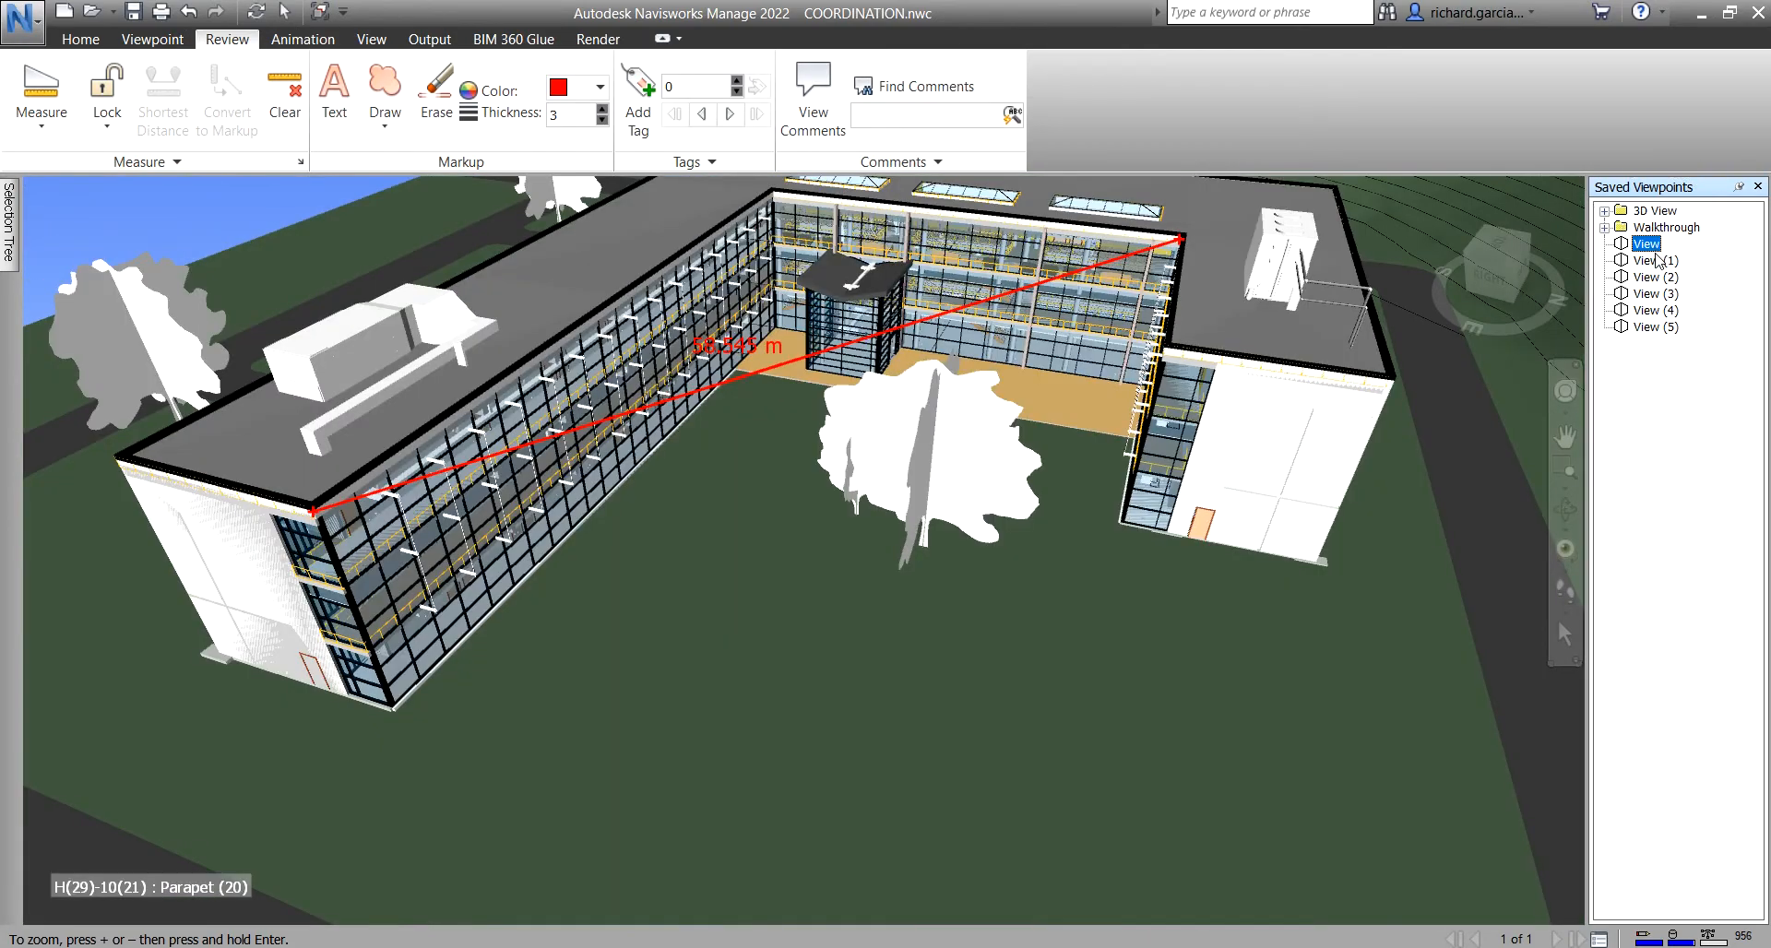
left_click(1656, 260)
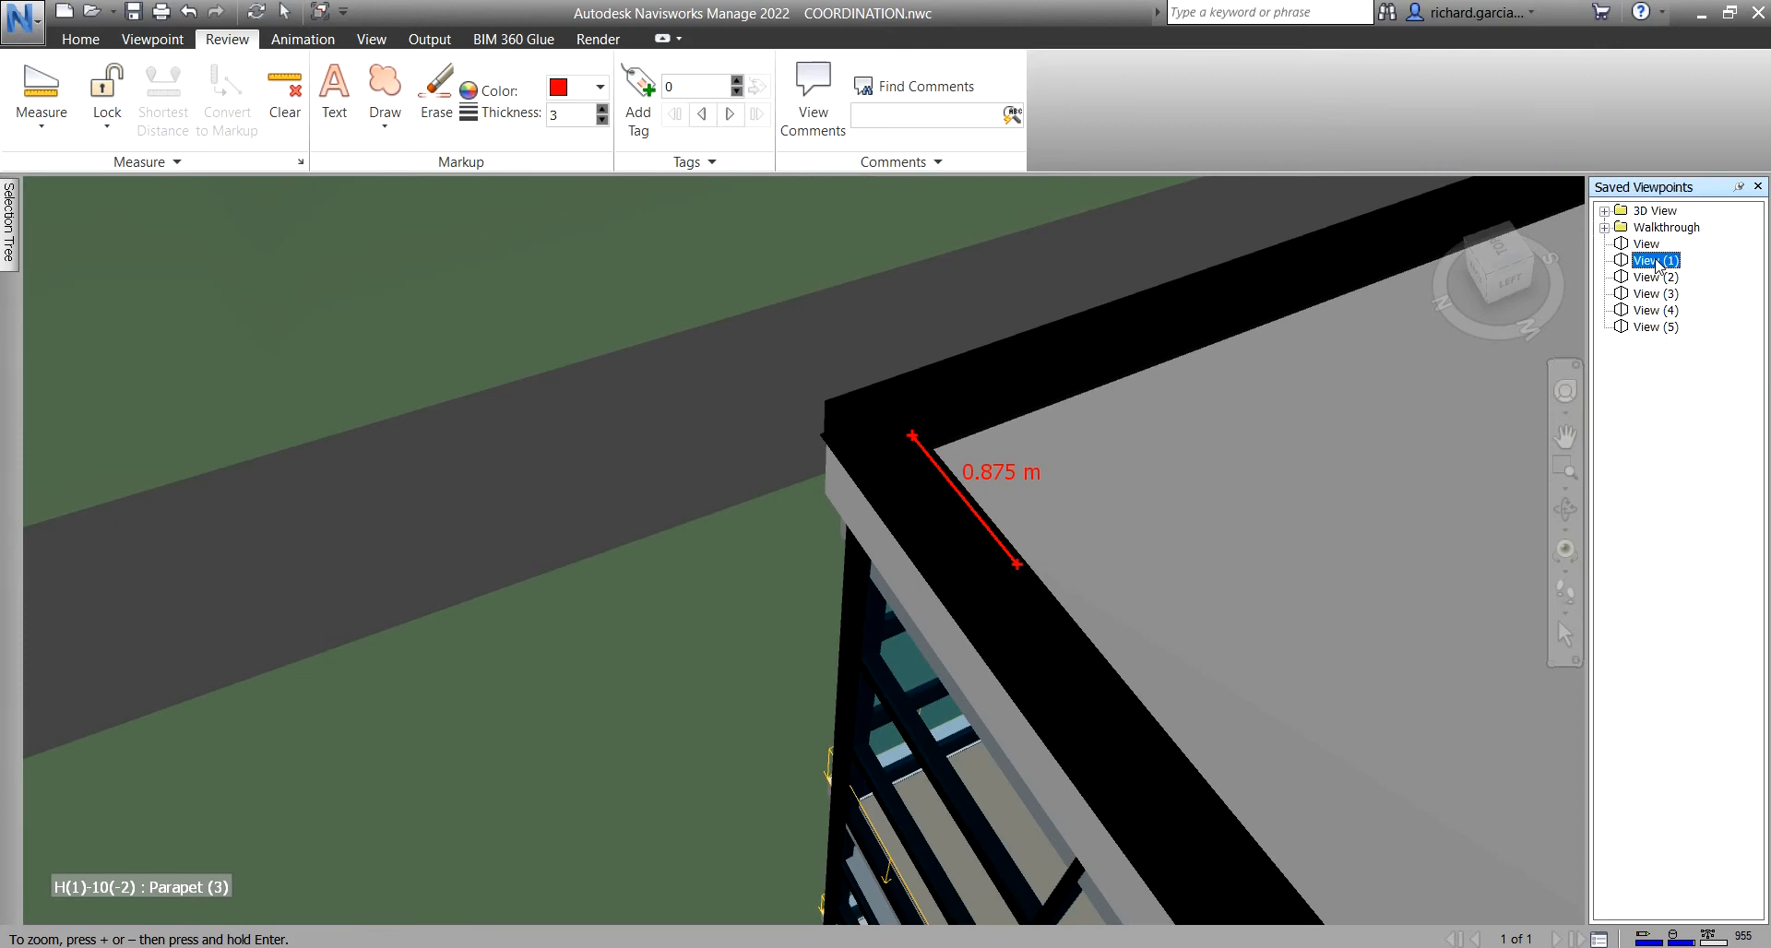
left_click(1657, 277)
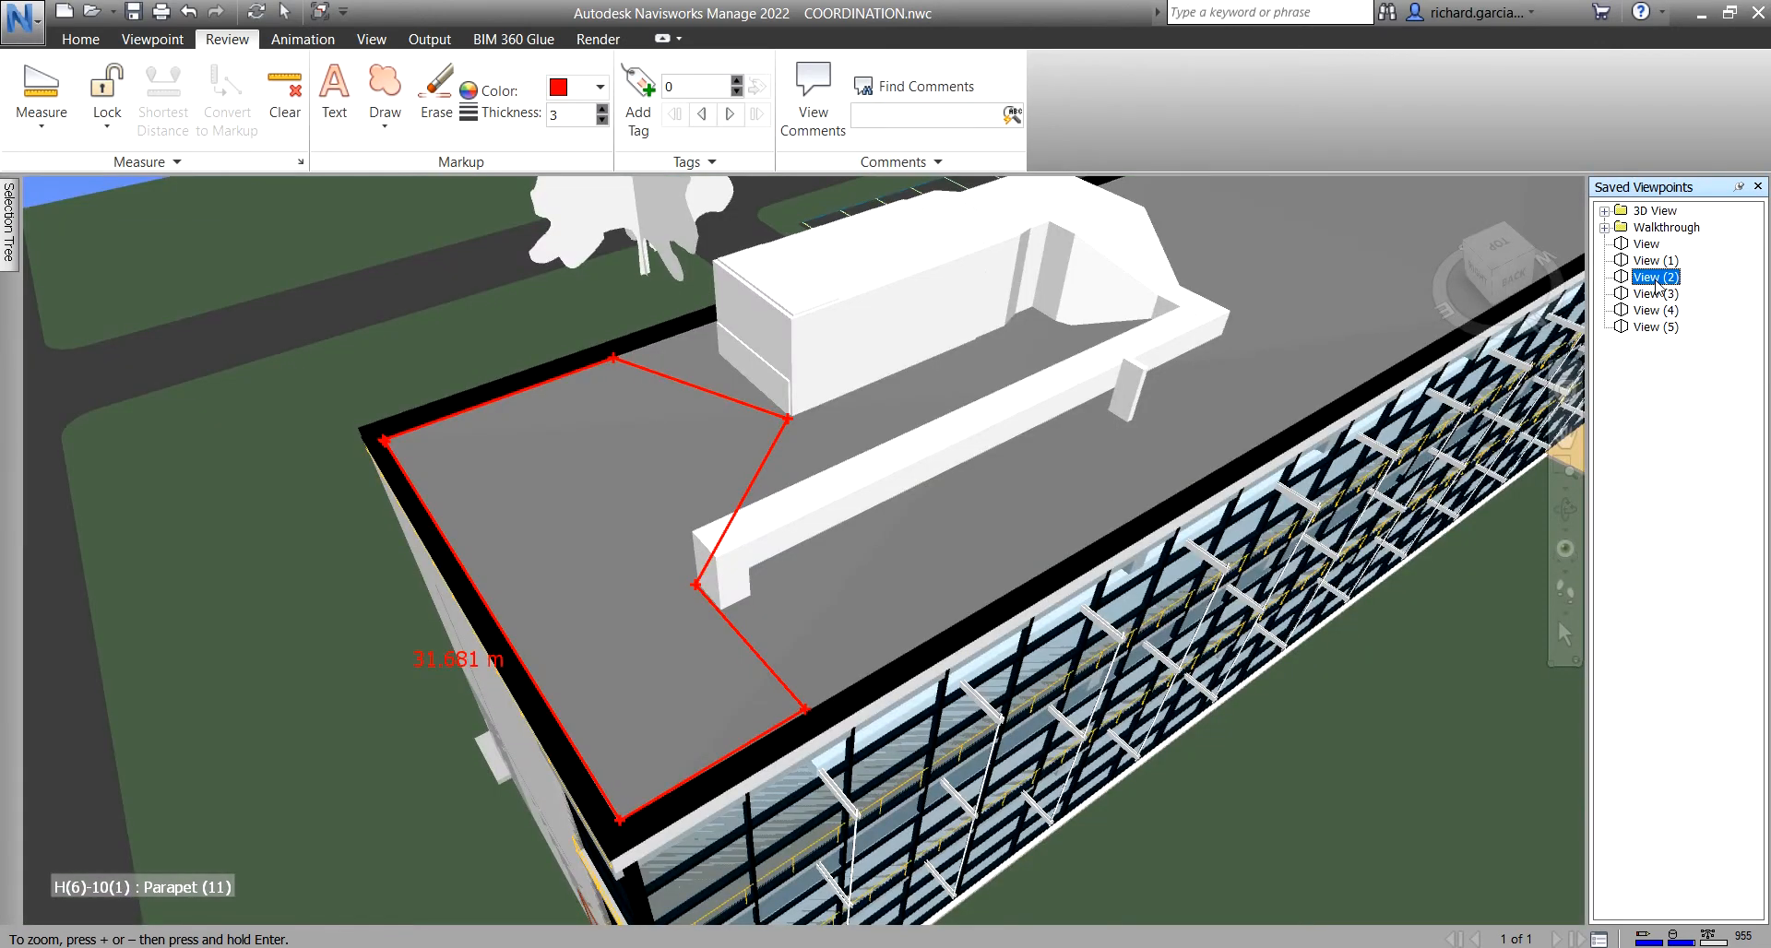
left_click(41, 116)
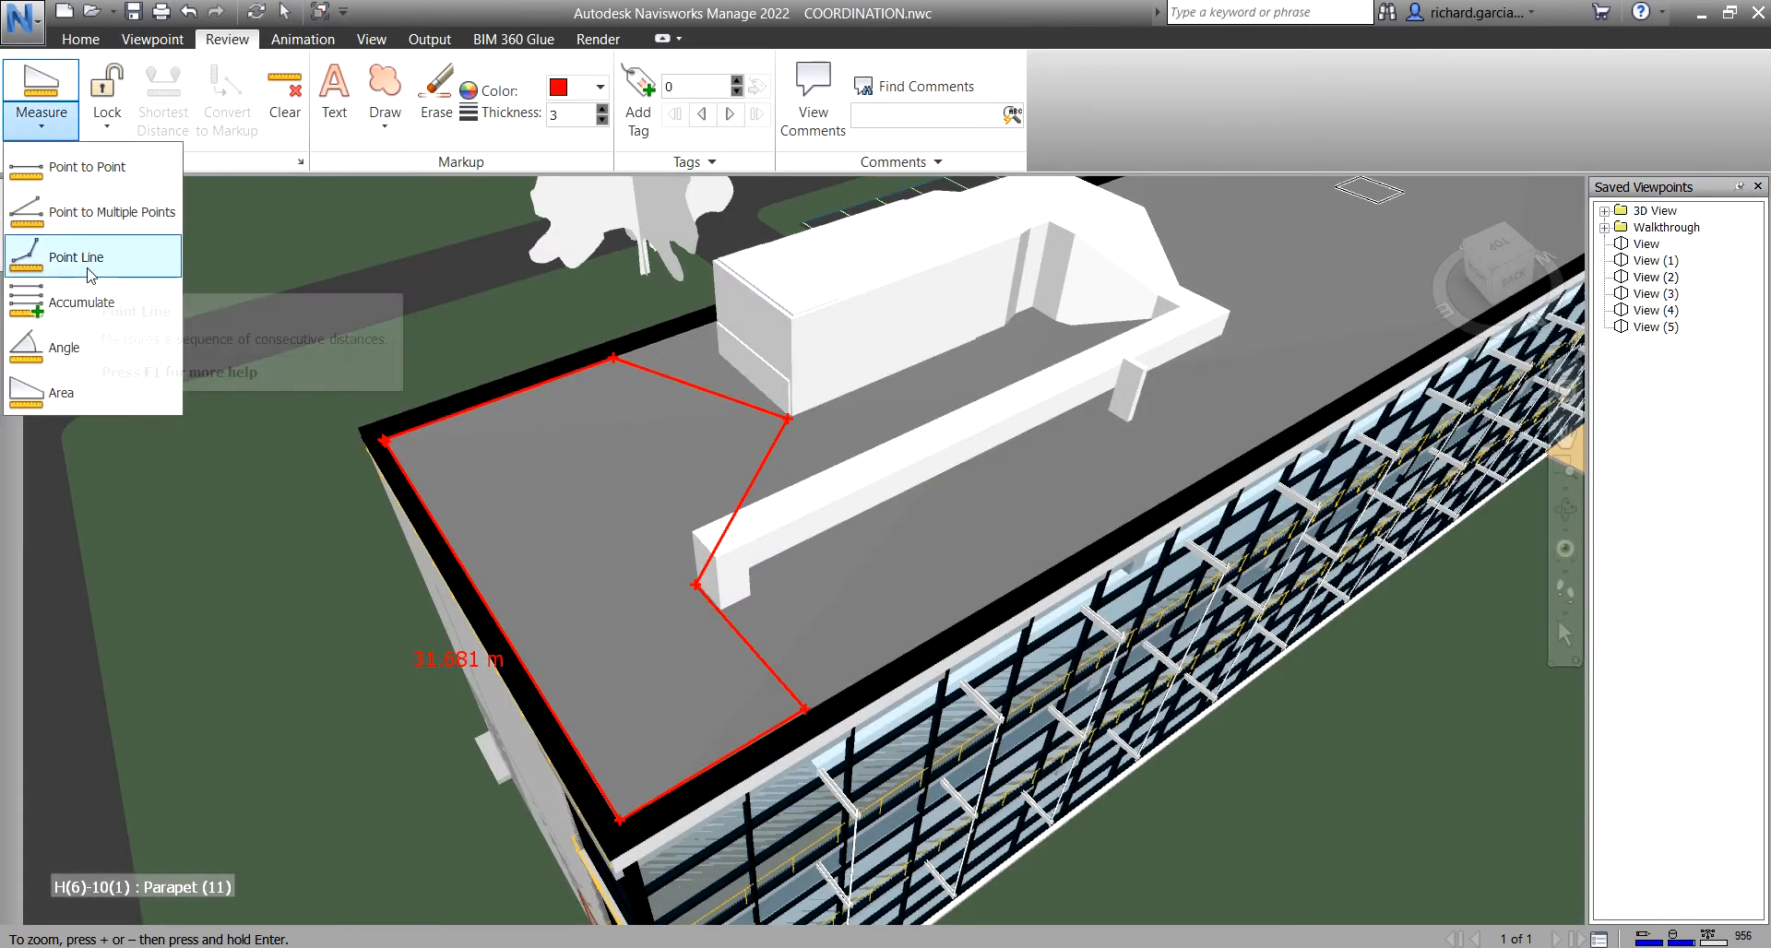
left_click(90, 268)
left_click(1644, 293)
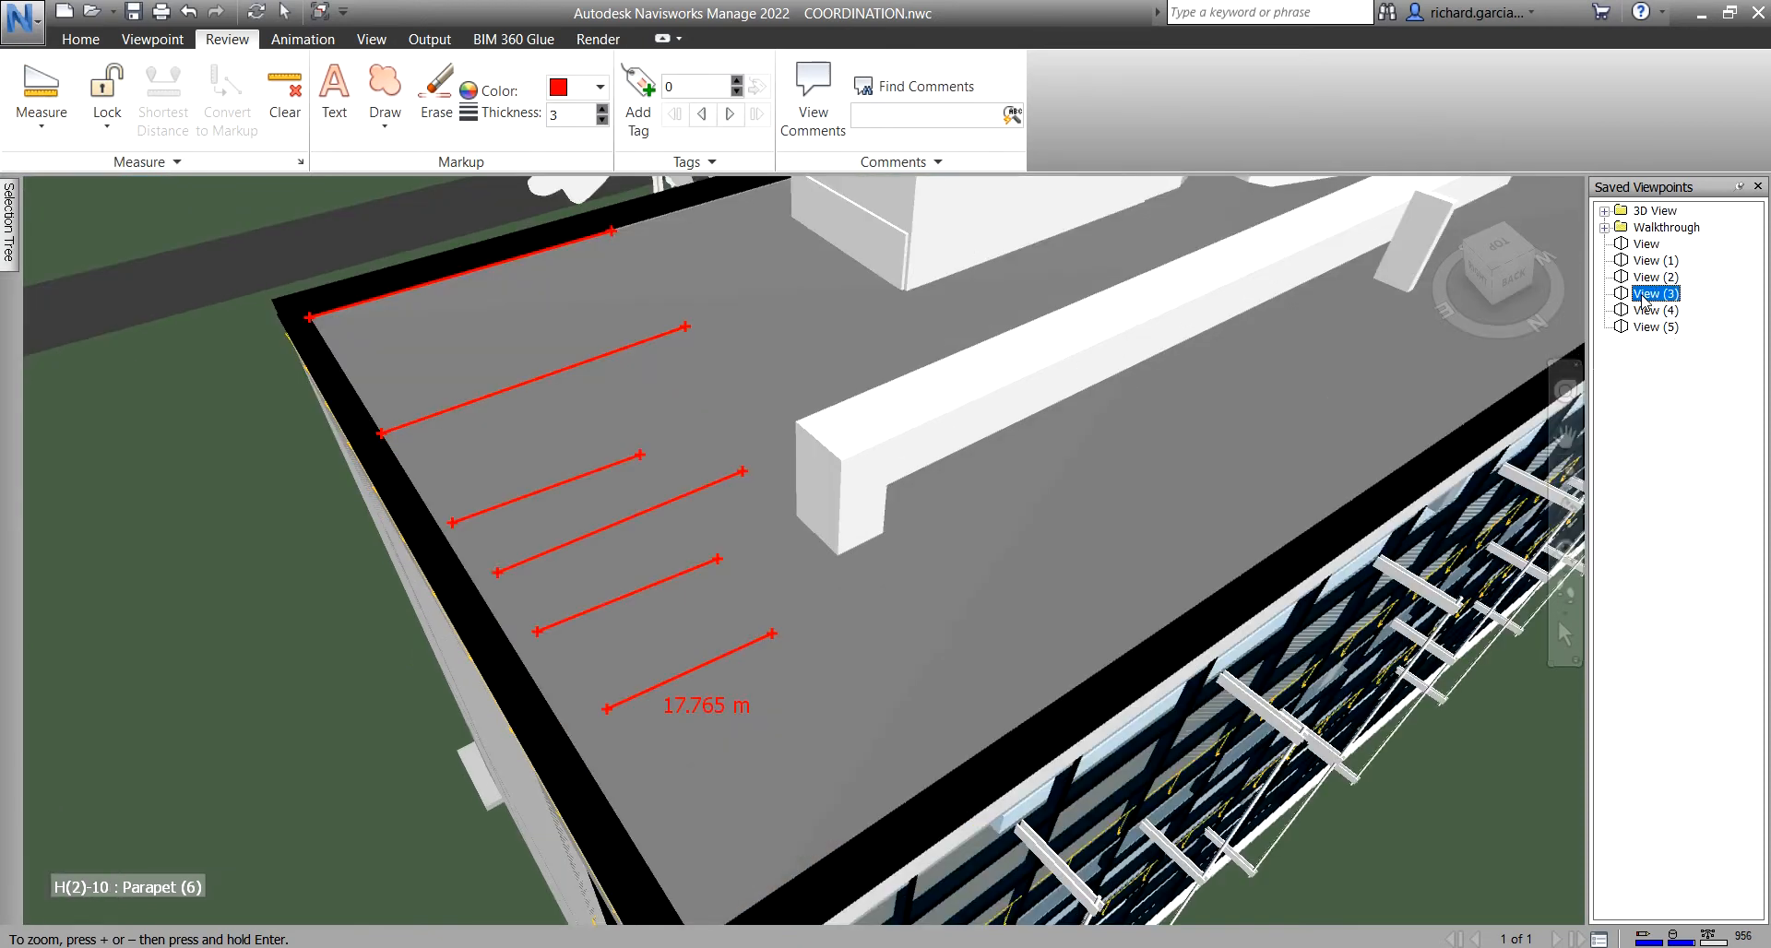
left_click(1647, 311)
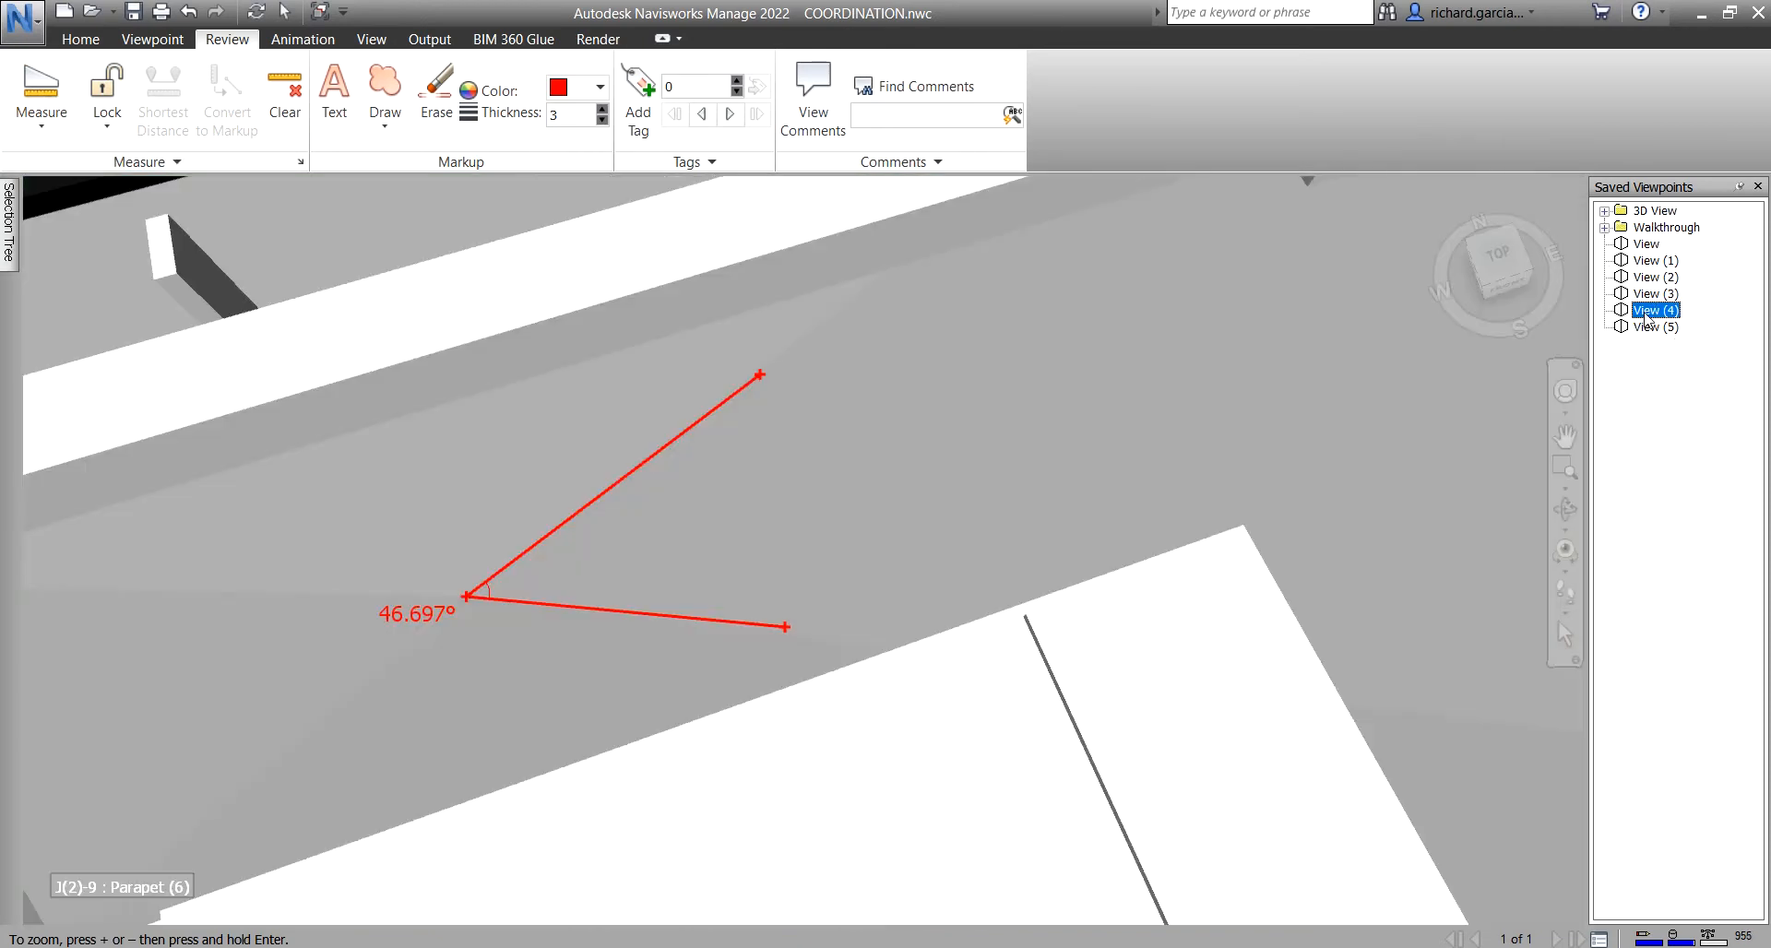
left_click(1657, 328)
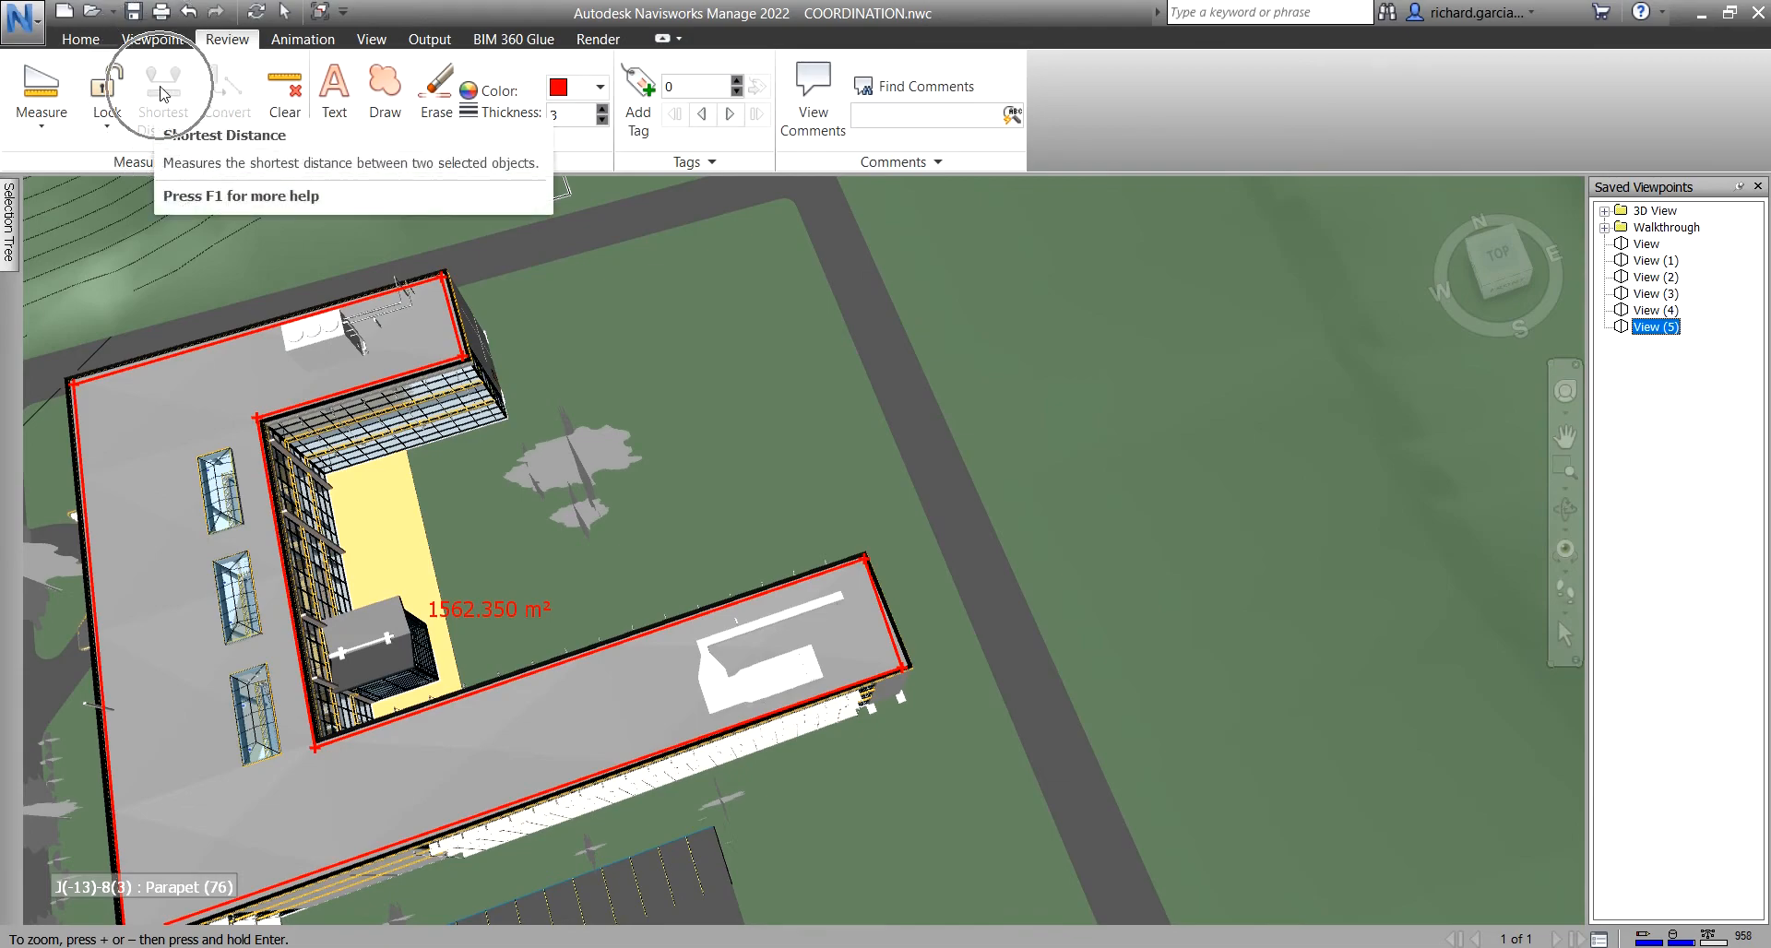
middle_click_drag(514, 531, 630, 438, "shift")
middle_click_drag(467, 575, 712, 380)
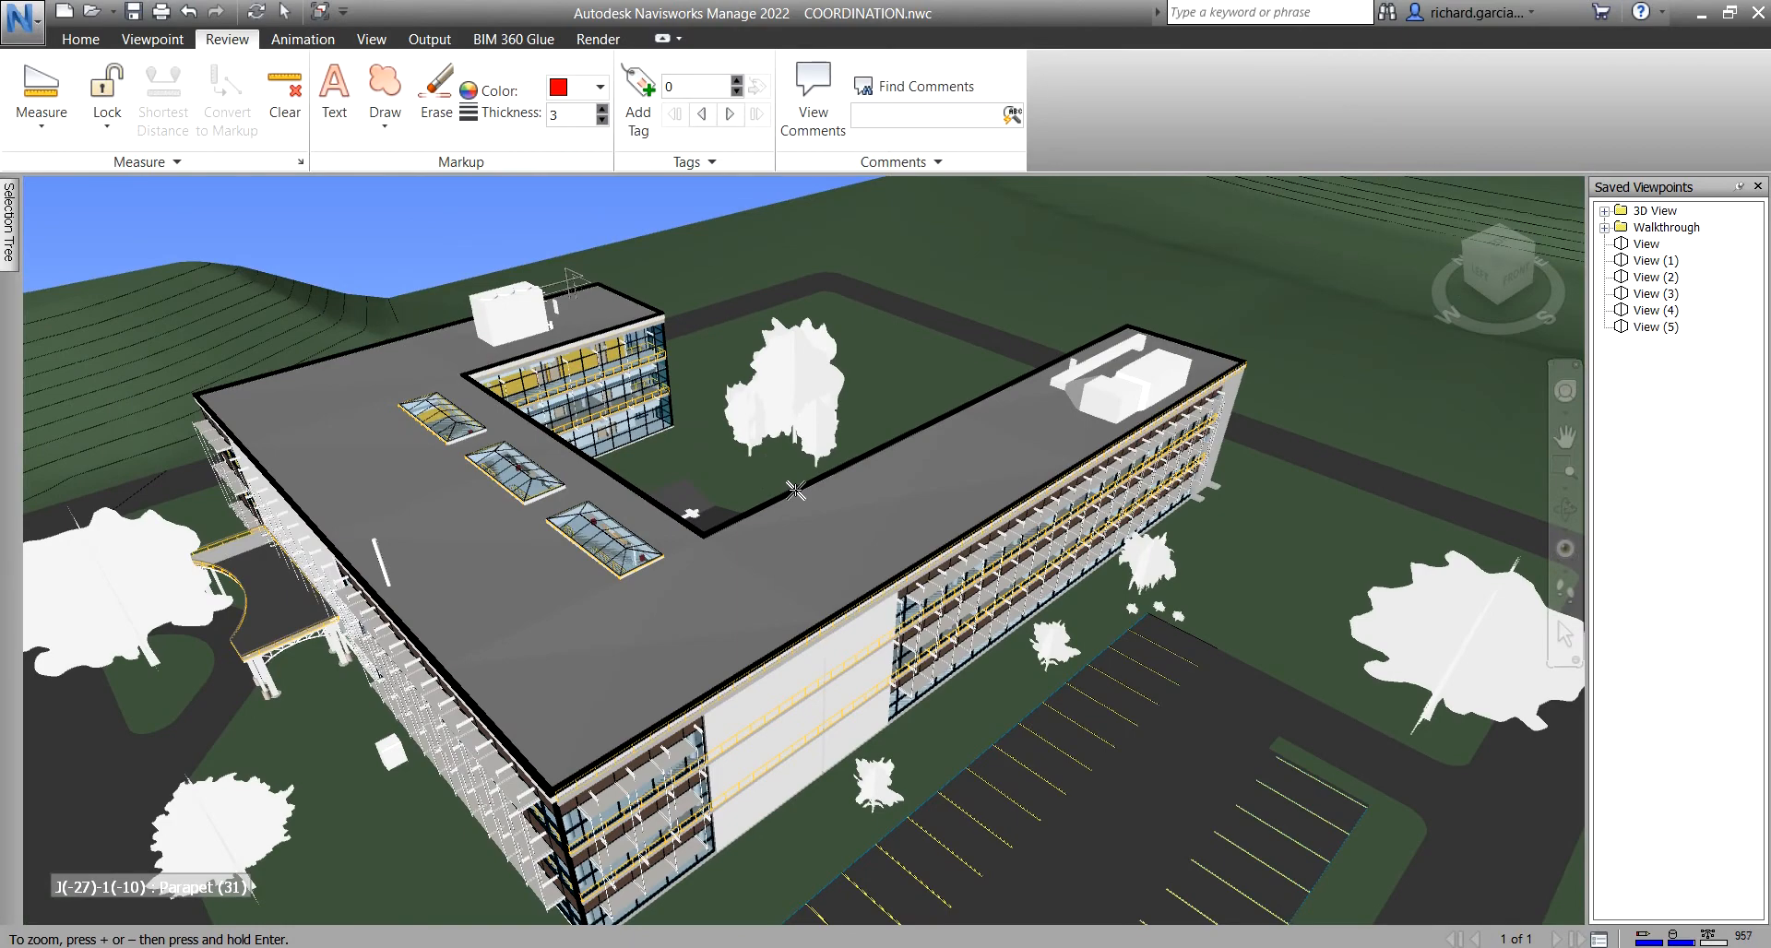
- With the Select tool, pick the parapet beam and add the roof unit box to the selection
scroll(865, 477, "up", 5)
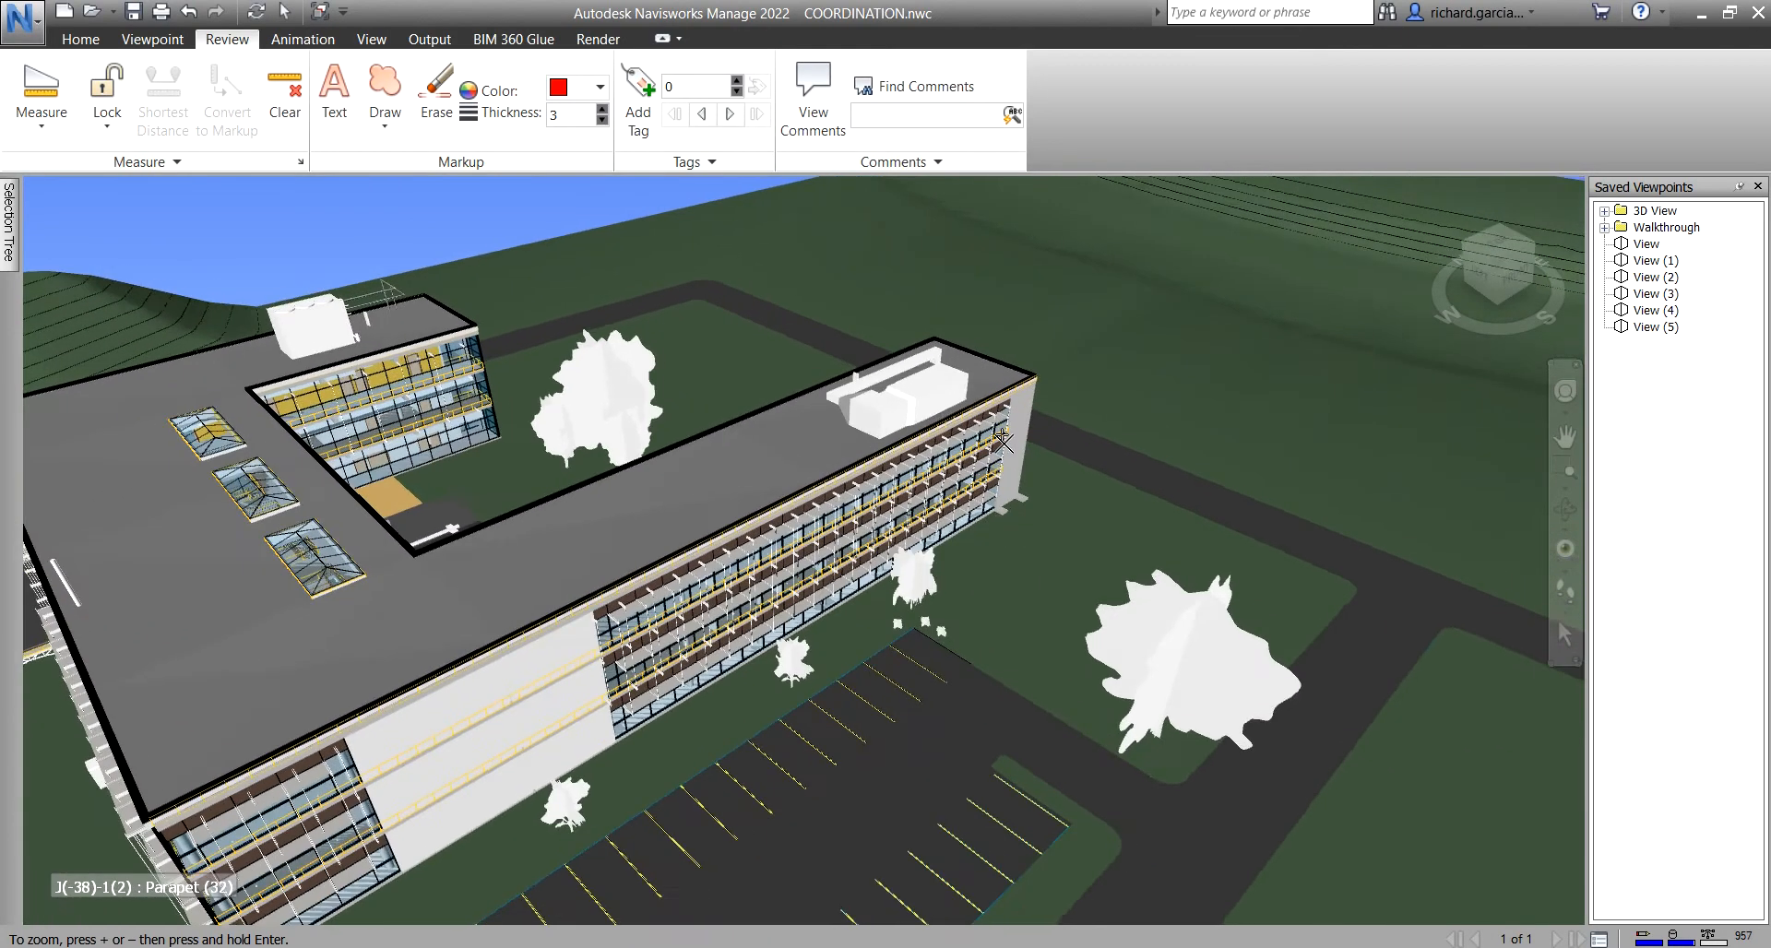
scroll(847, 400, "up", 6)
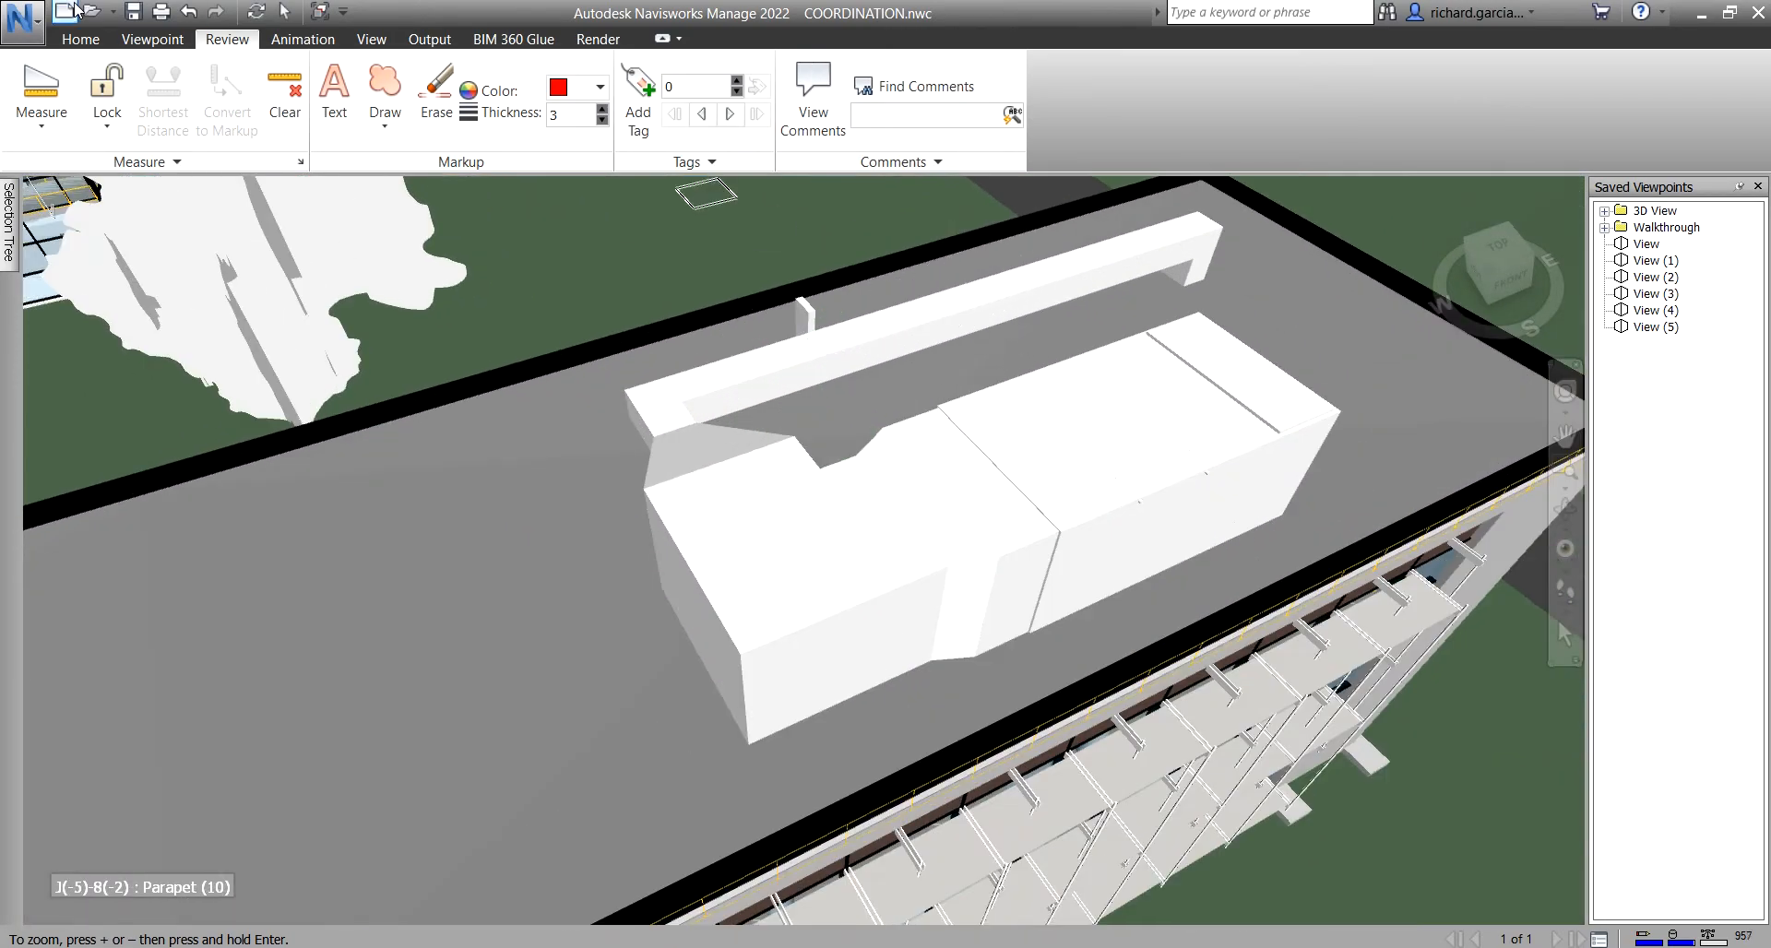
left_click(79, 41)
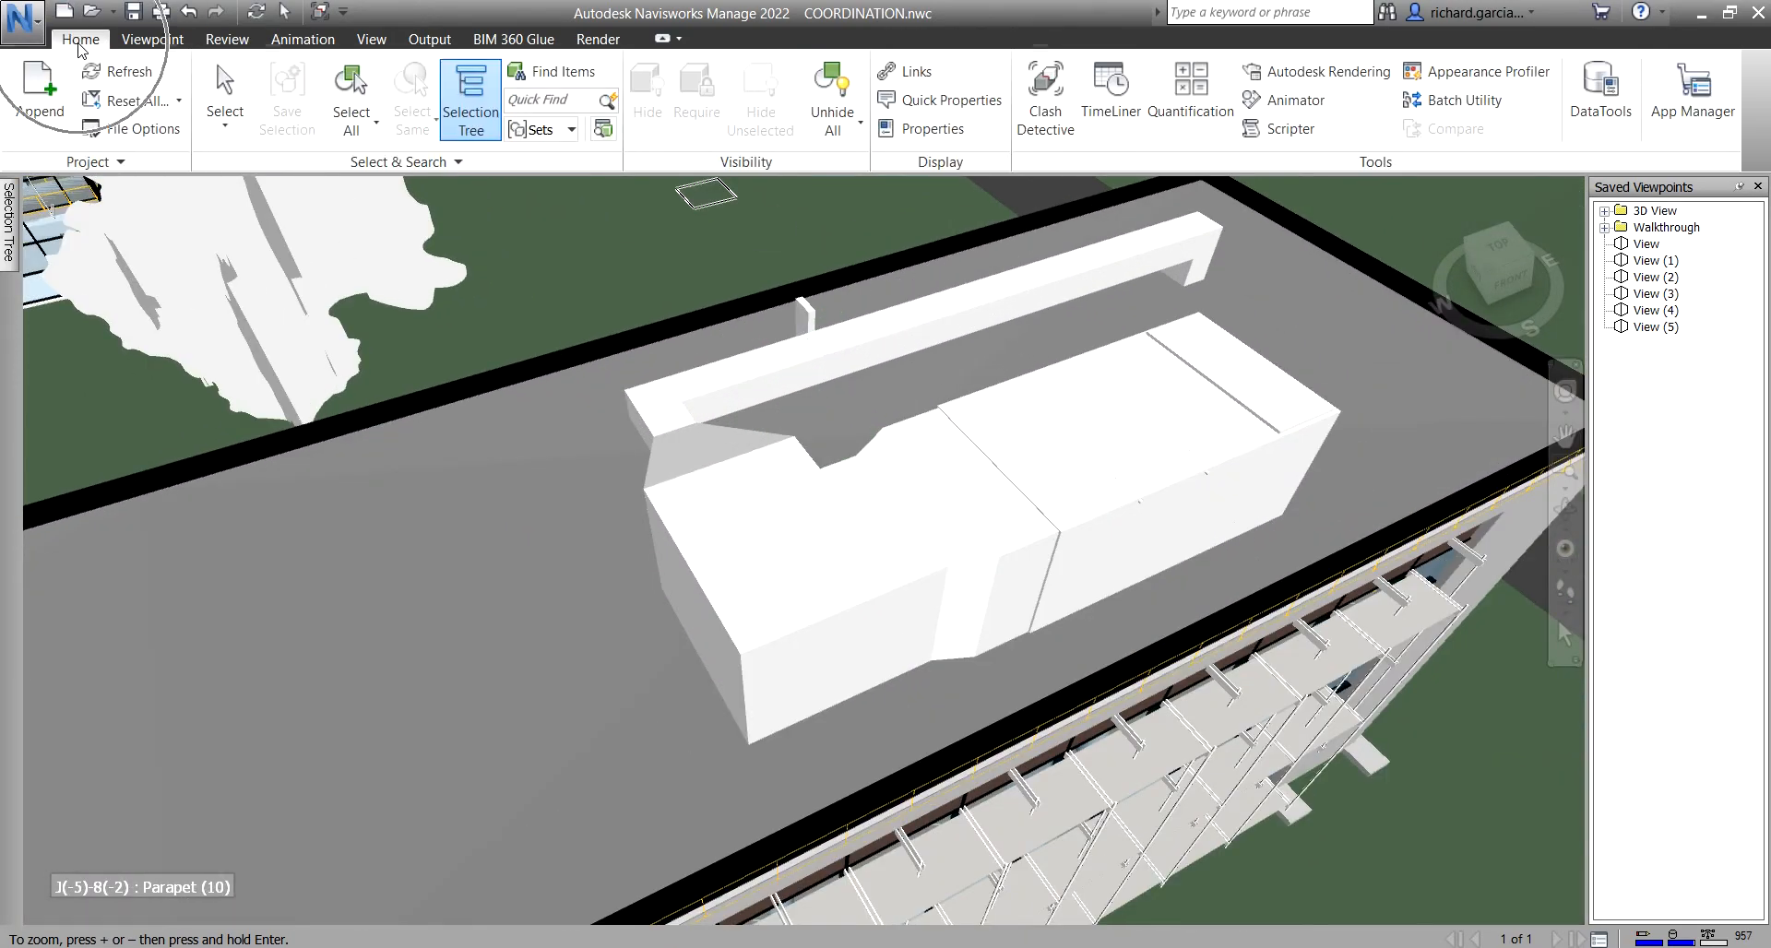
left_click(230, 84)
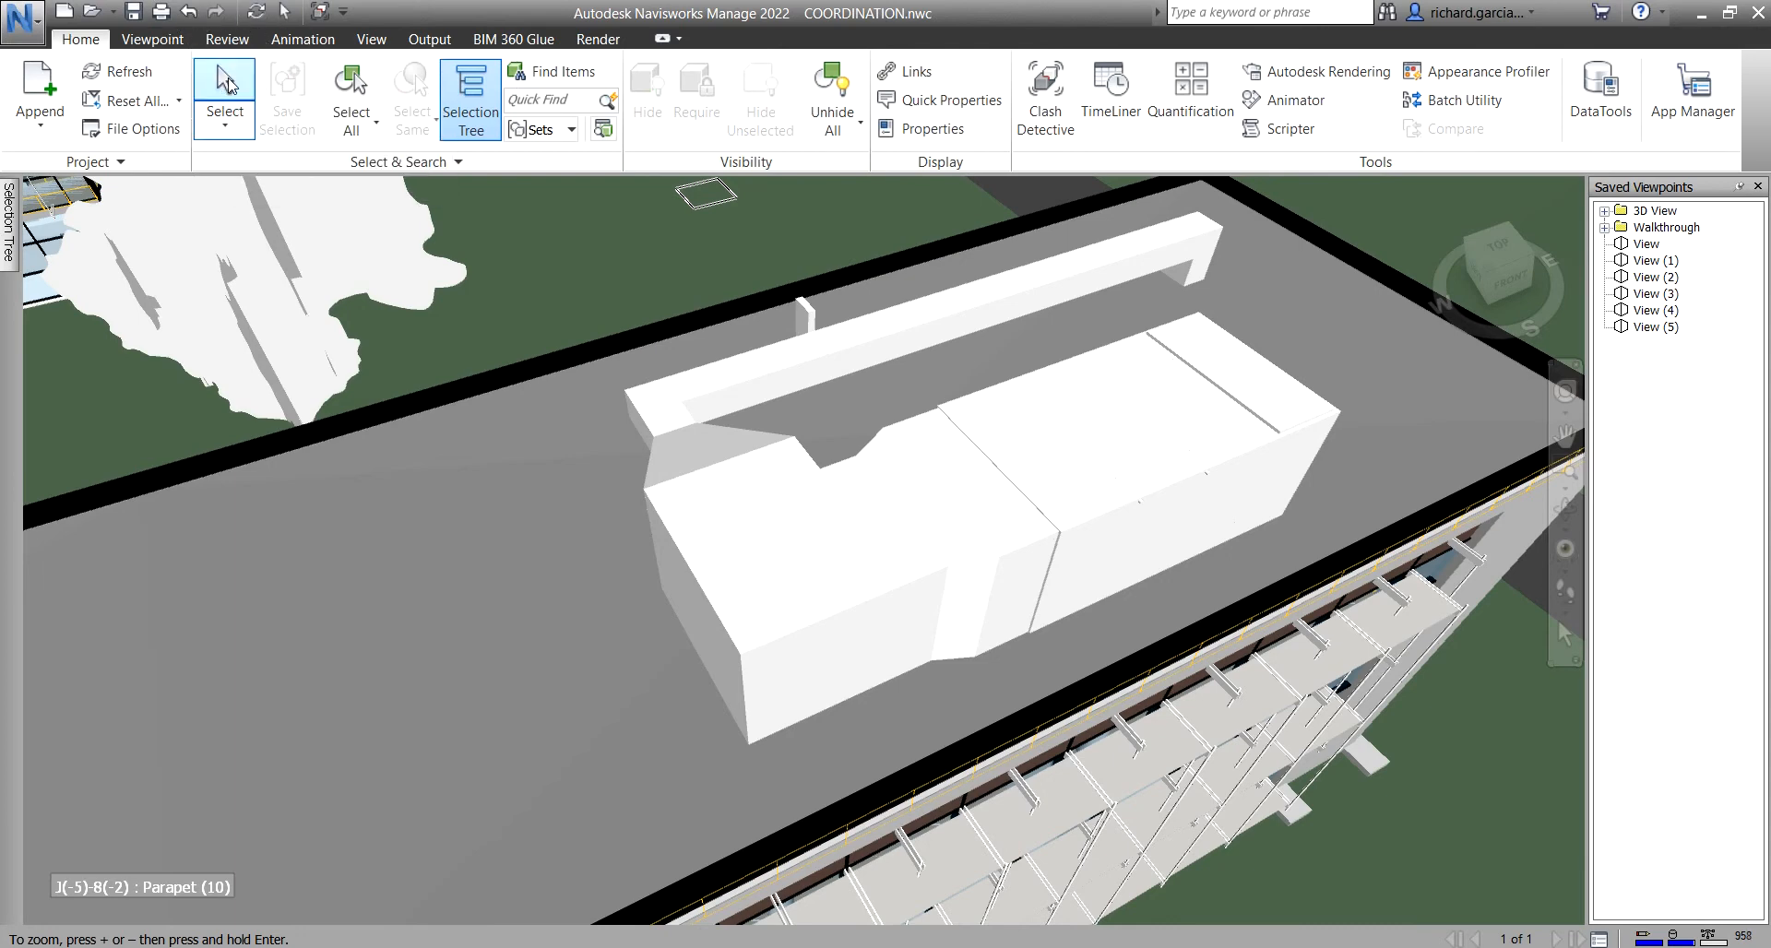
left_click(1008, 295)
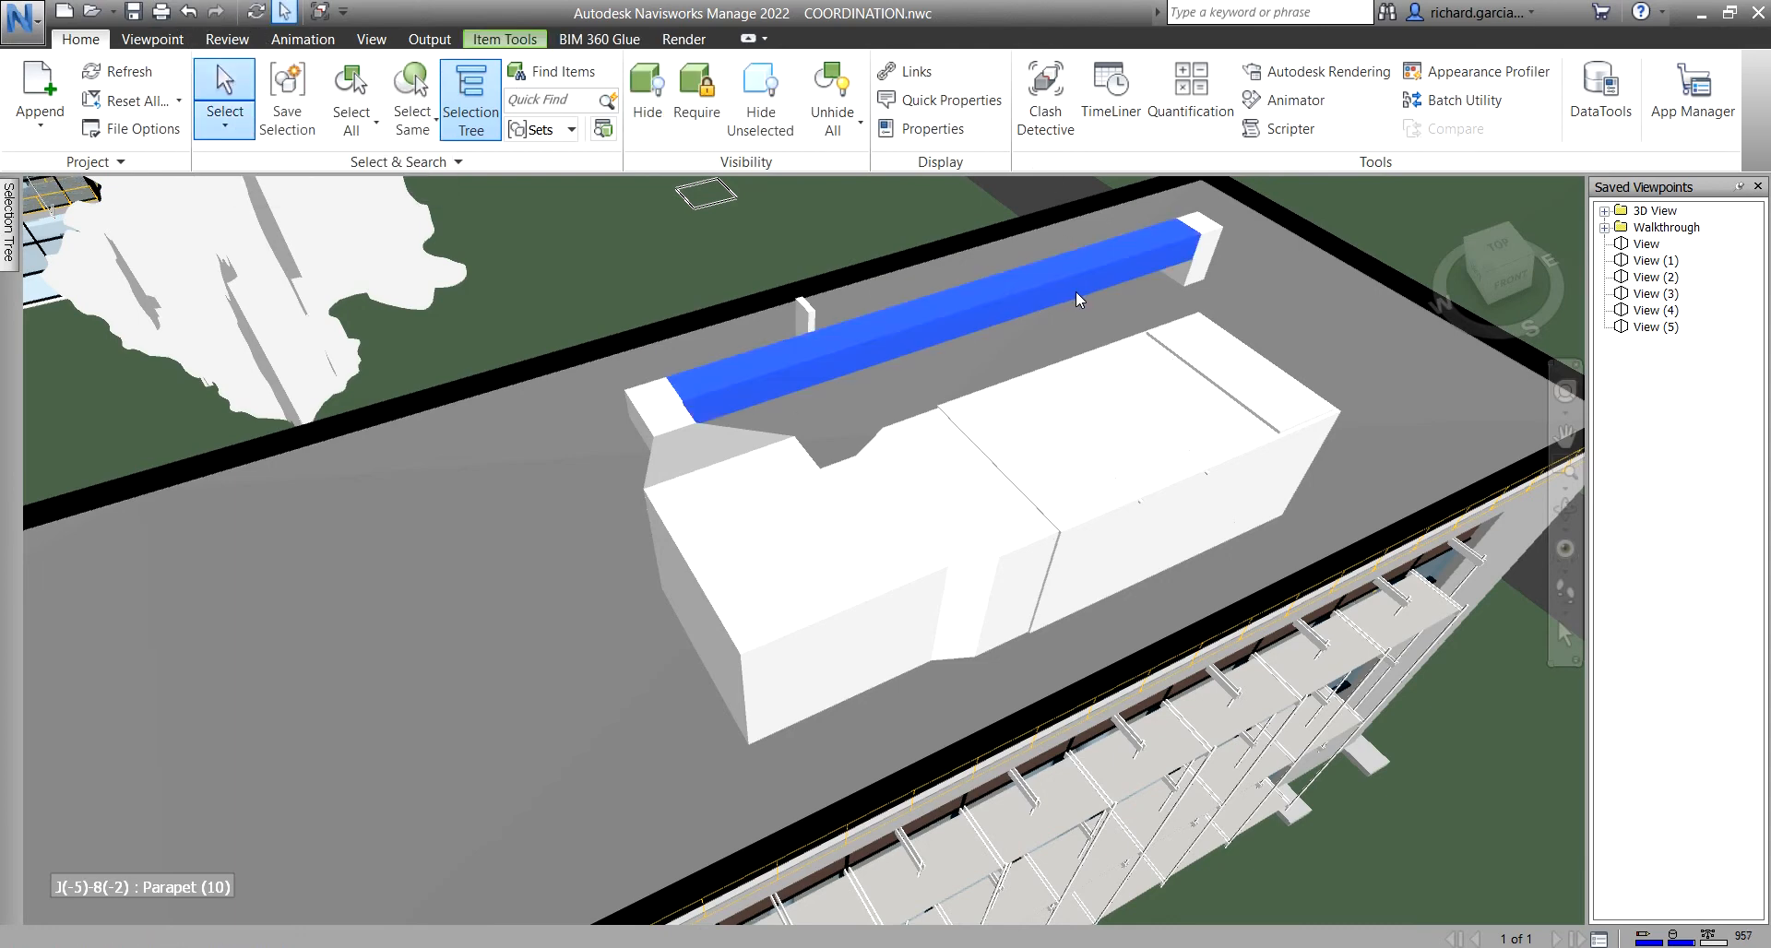
left_click(1067, 365, "ctrl")
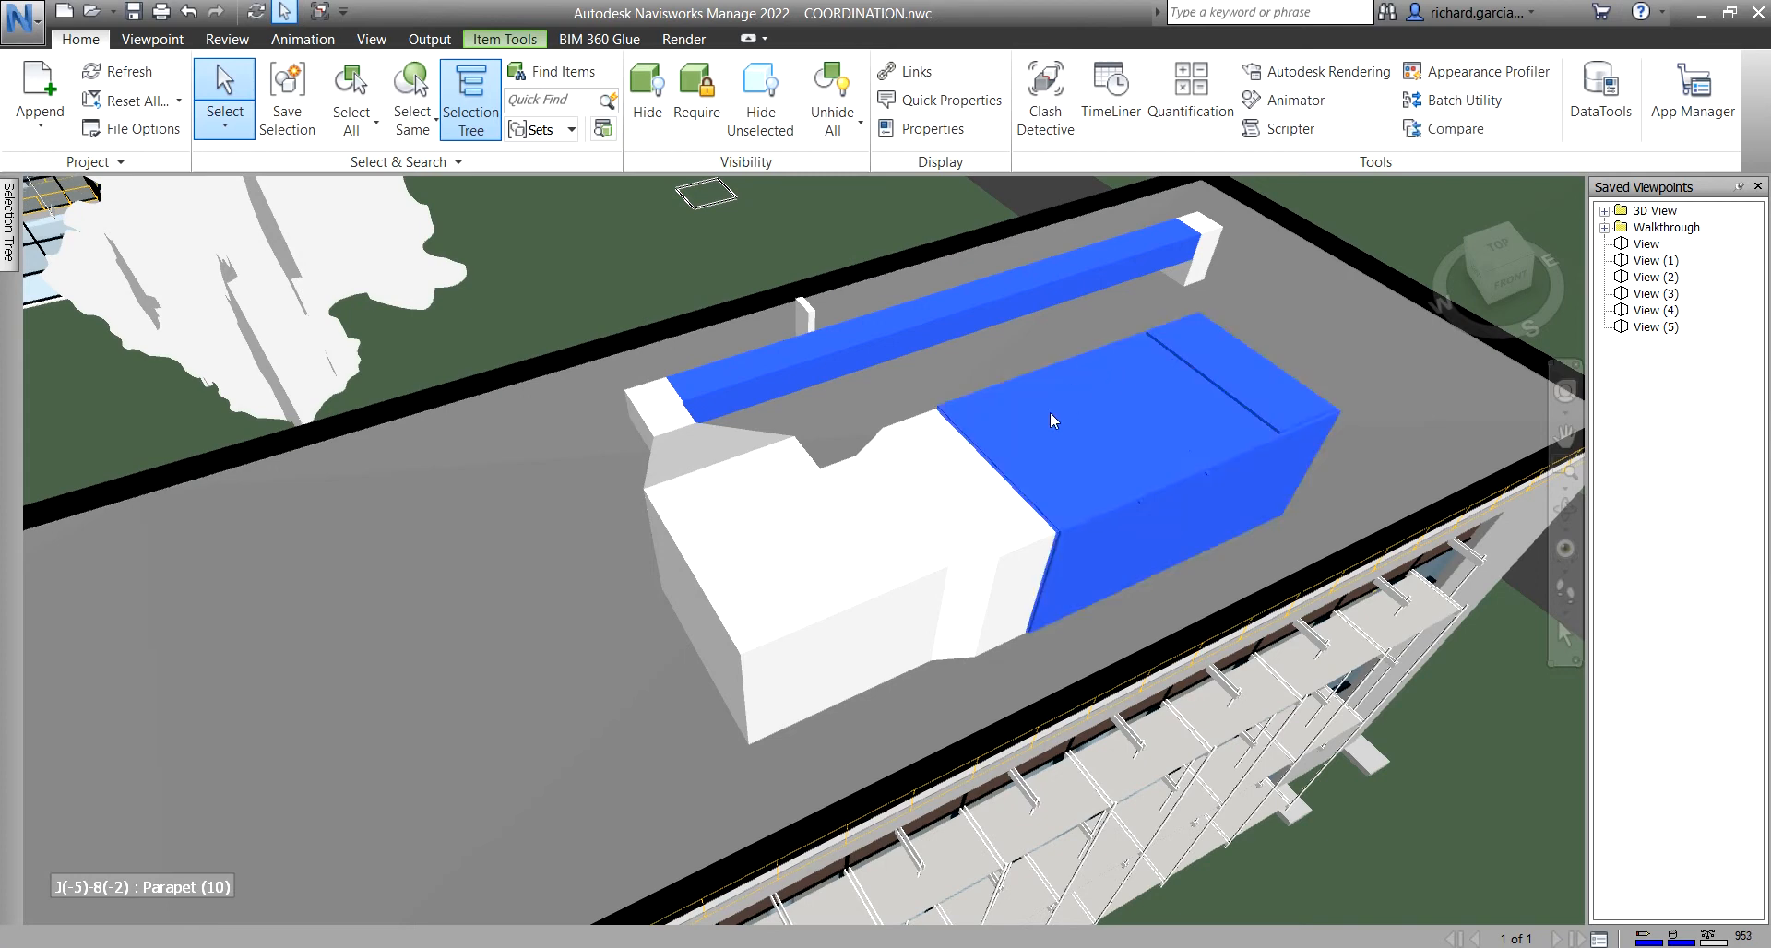
middle_click_drag(1056, 398, 1458, 323, "shift")
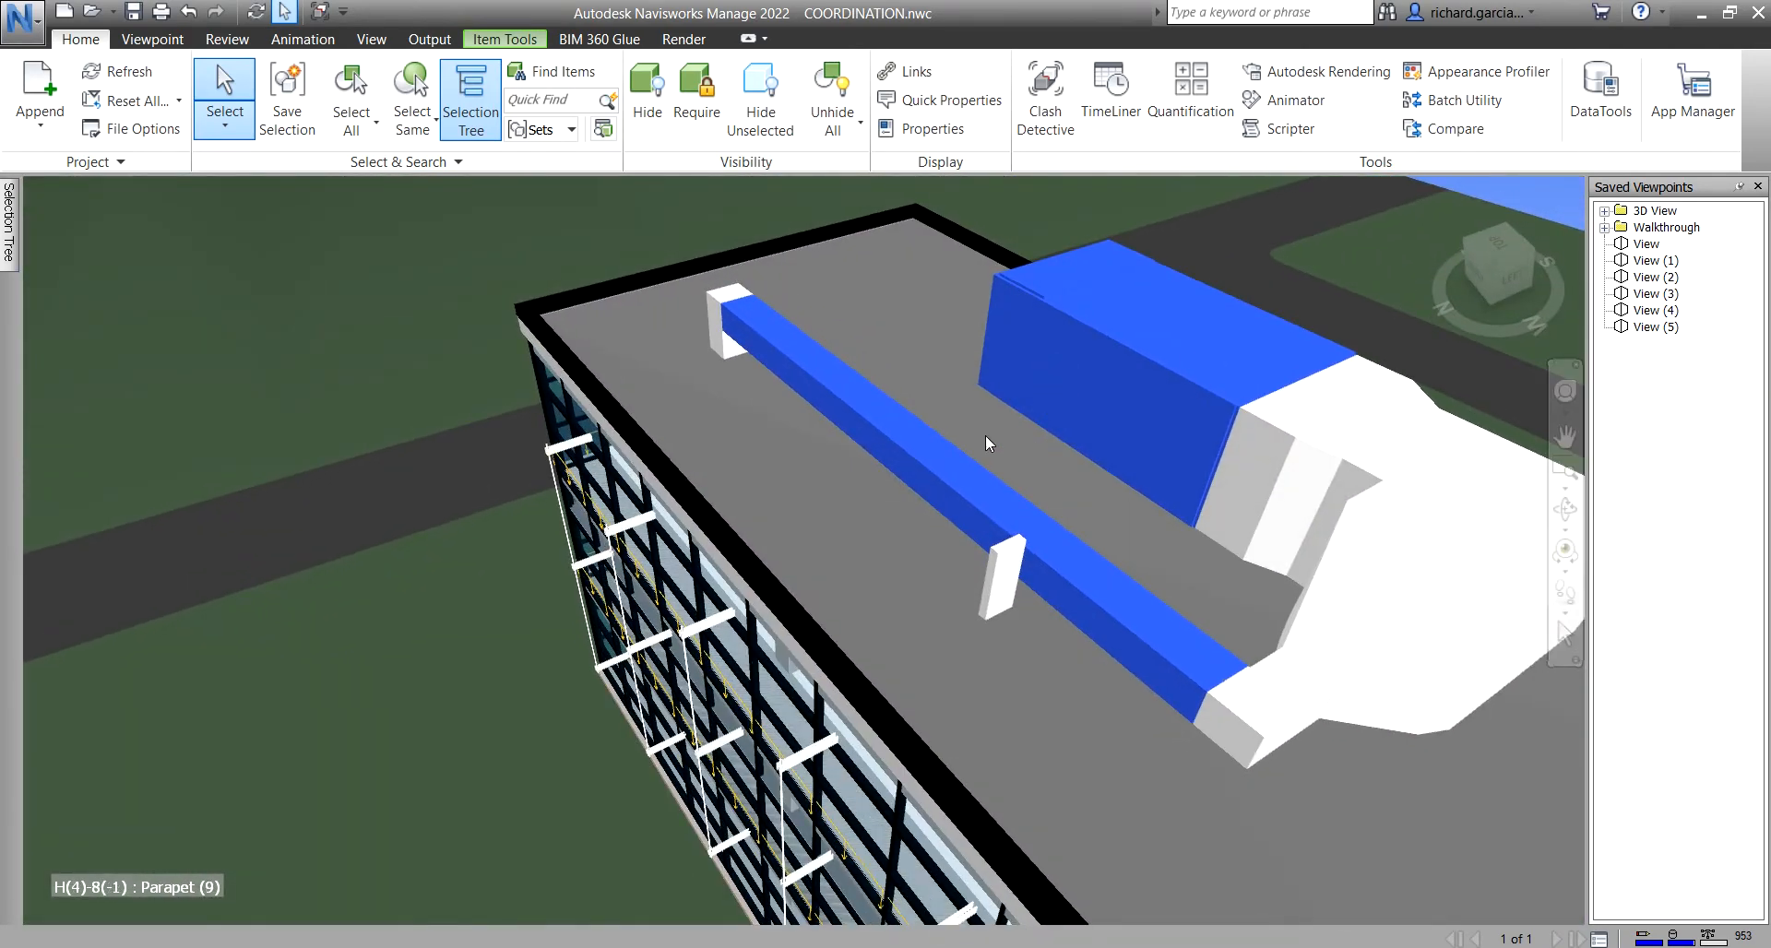
- Convert the 3.131 m shortest beam-to-roof-unit distance into markup as View (6), then recall View (5)
left_click(235, 41)
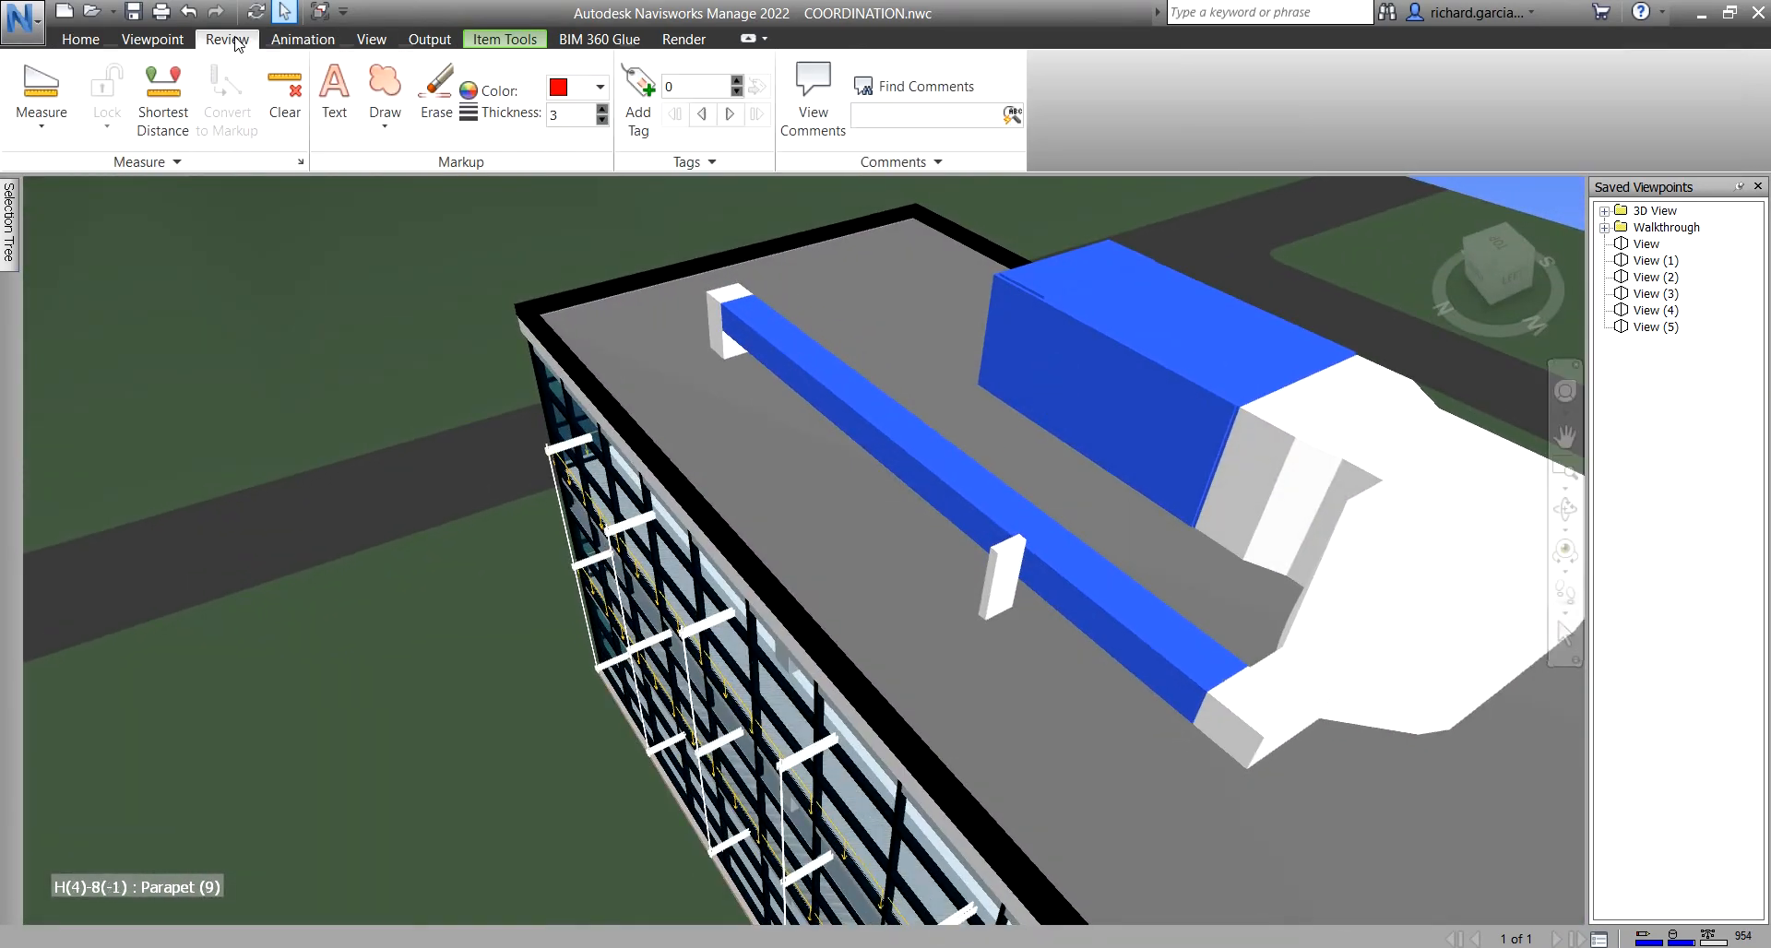
left_click(165, 107)
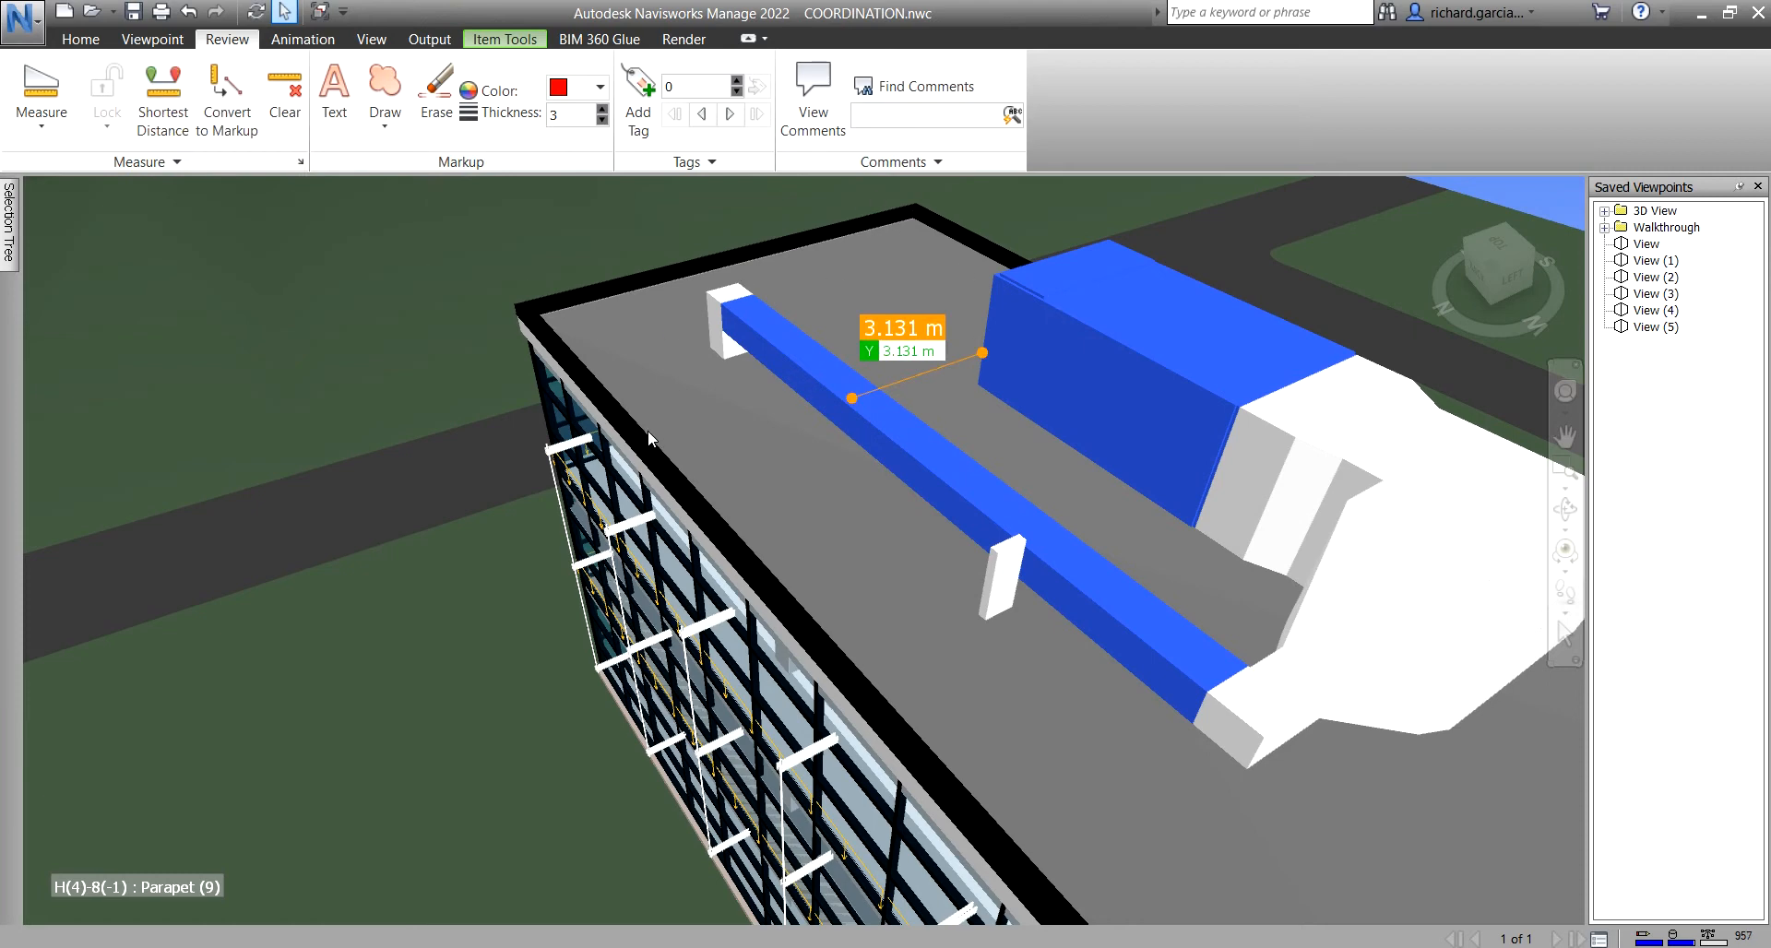
left_click(224, 90)
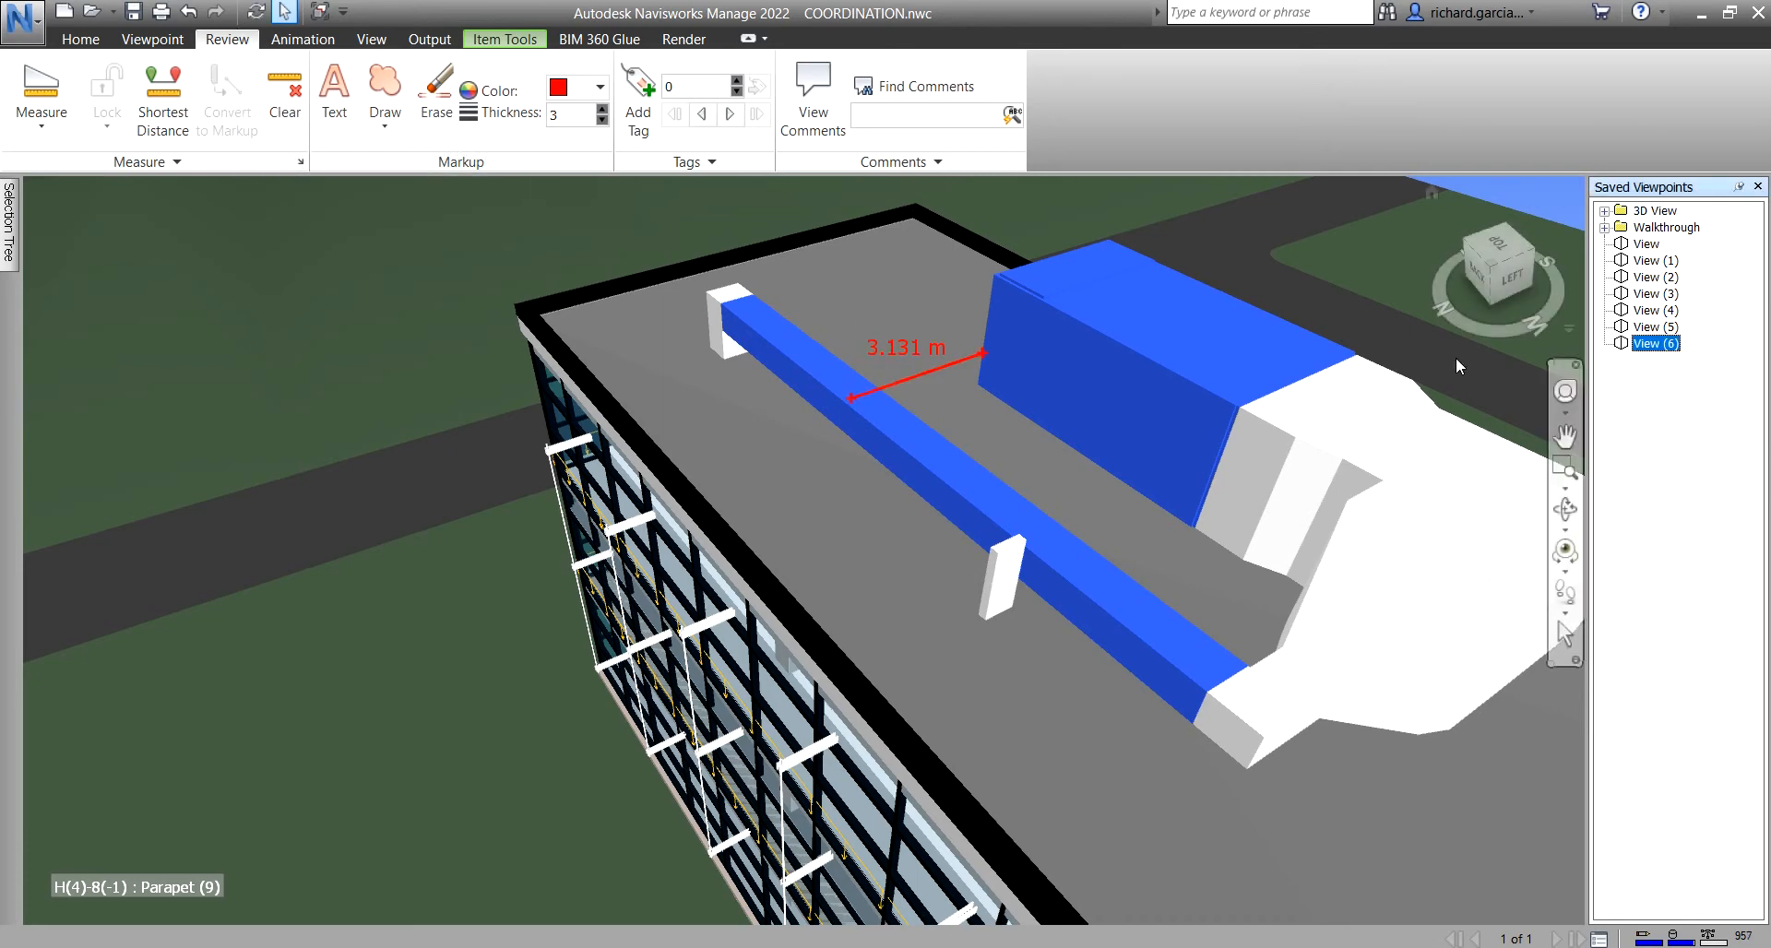
left_click(1658, 329)
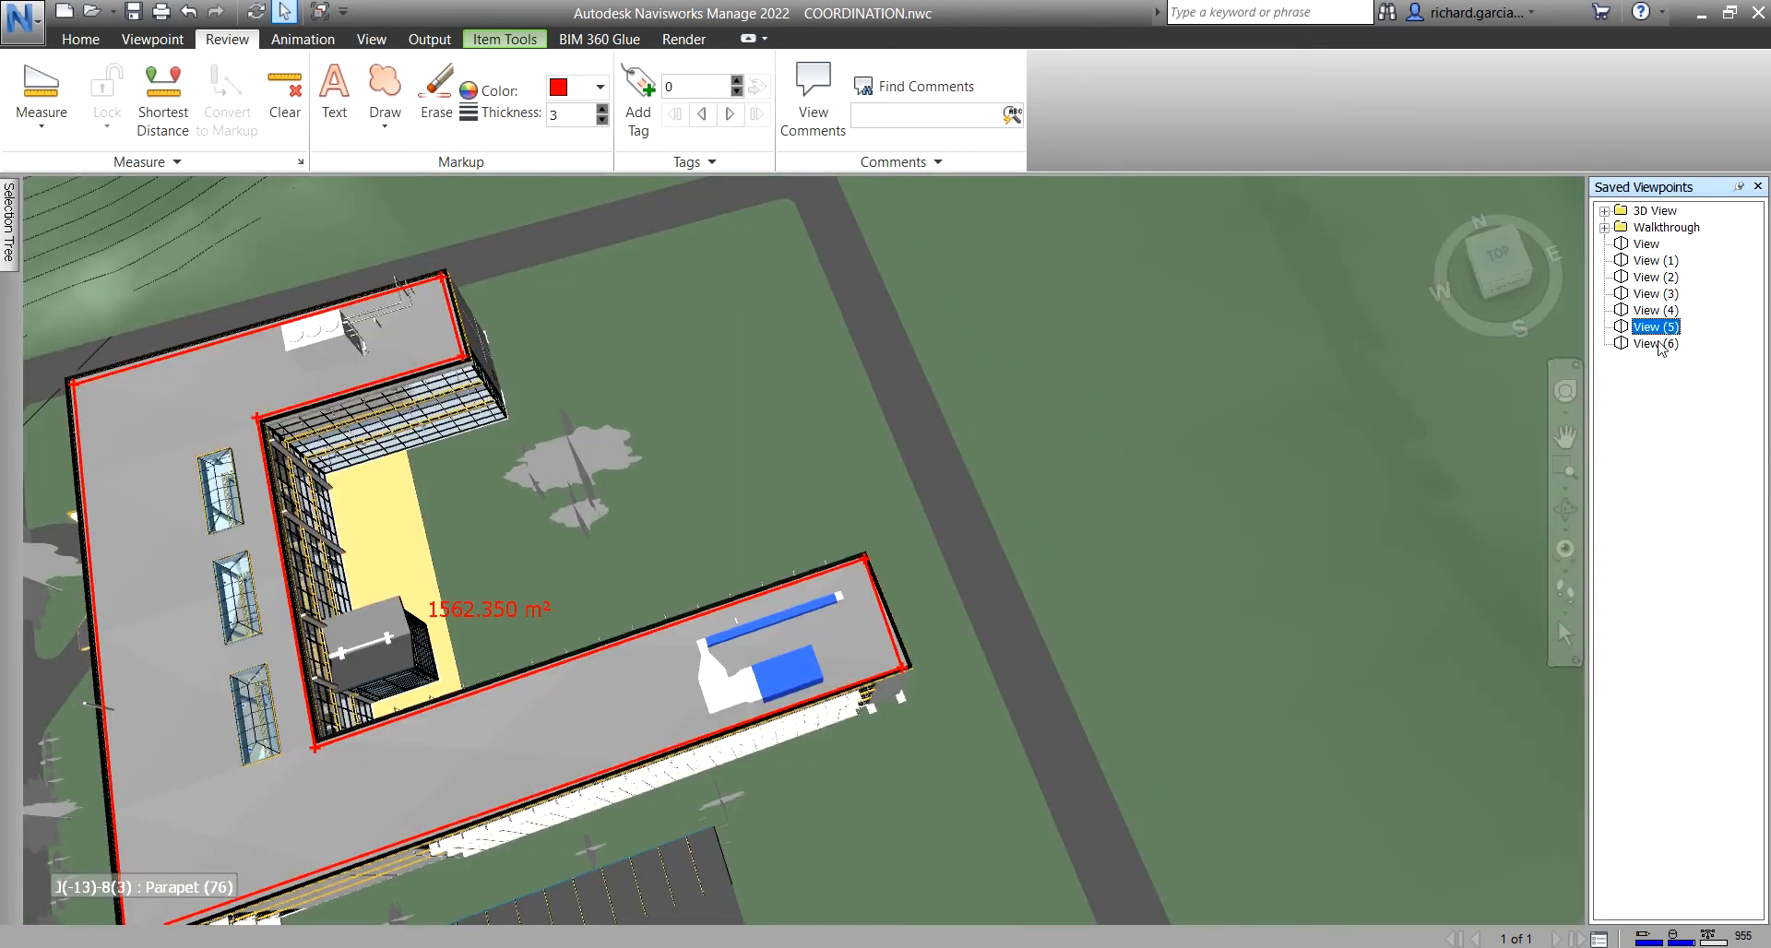
- Recall View (6), pan left, and check the extra measure options
left_click(1658, 344)
middle_click_drag(971, 547, 838, 553)
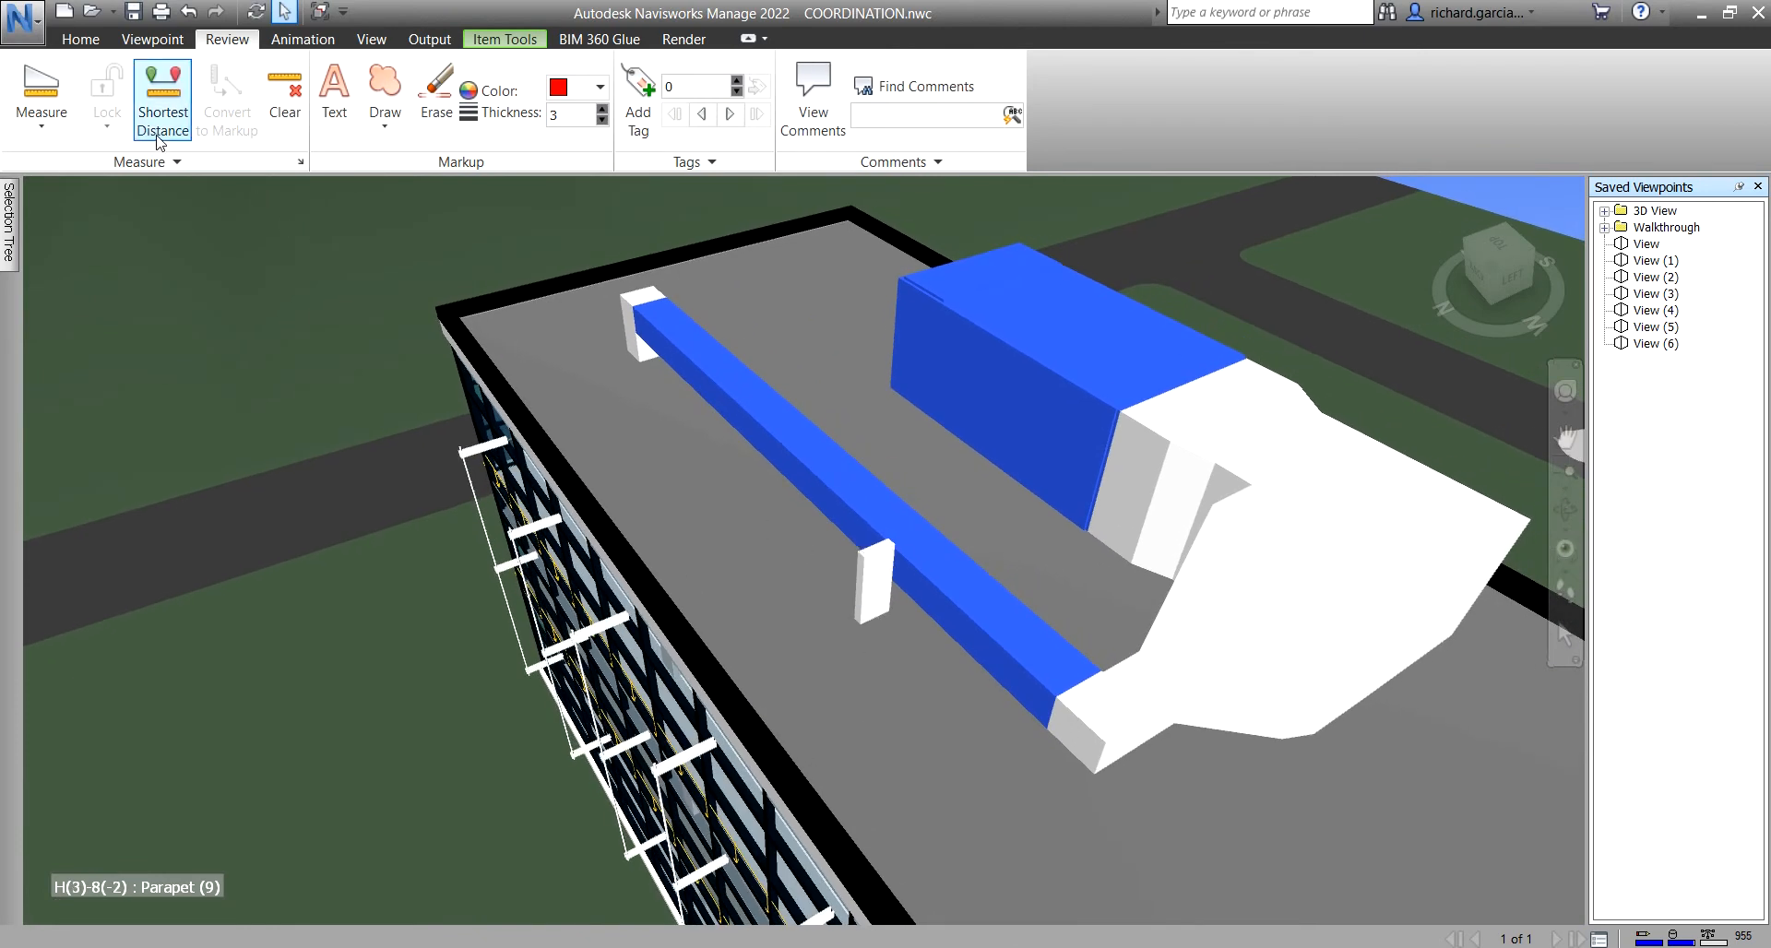
left_click(177, 163)
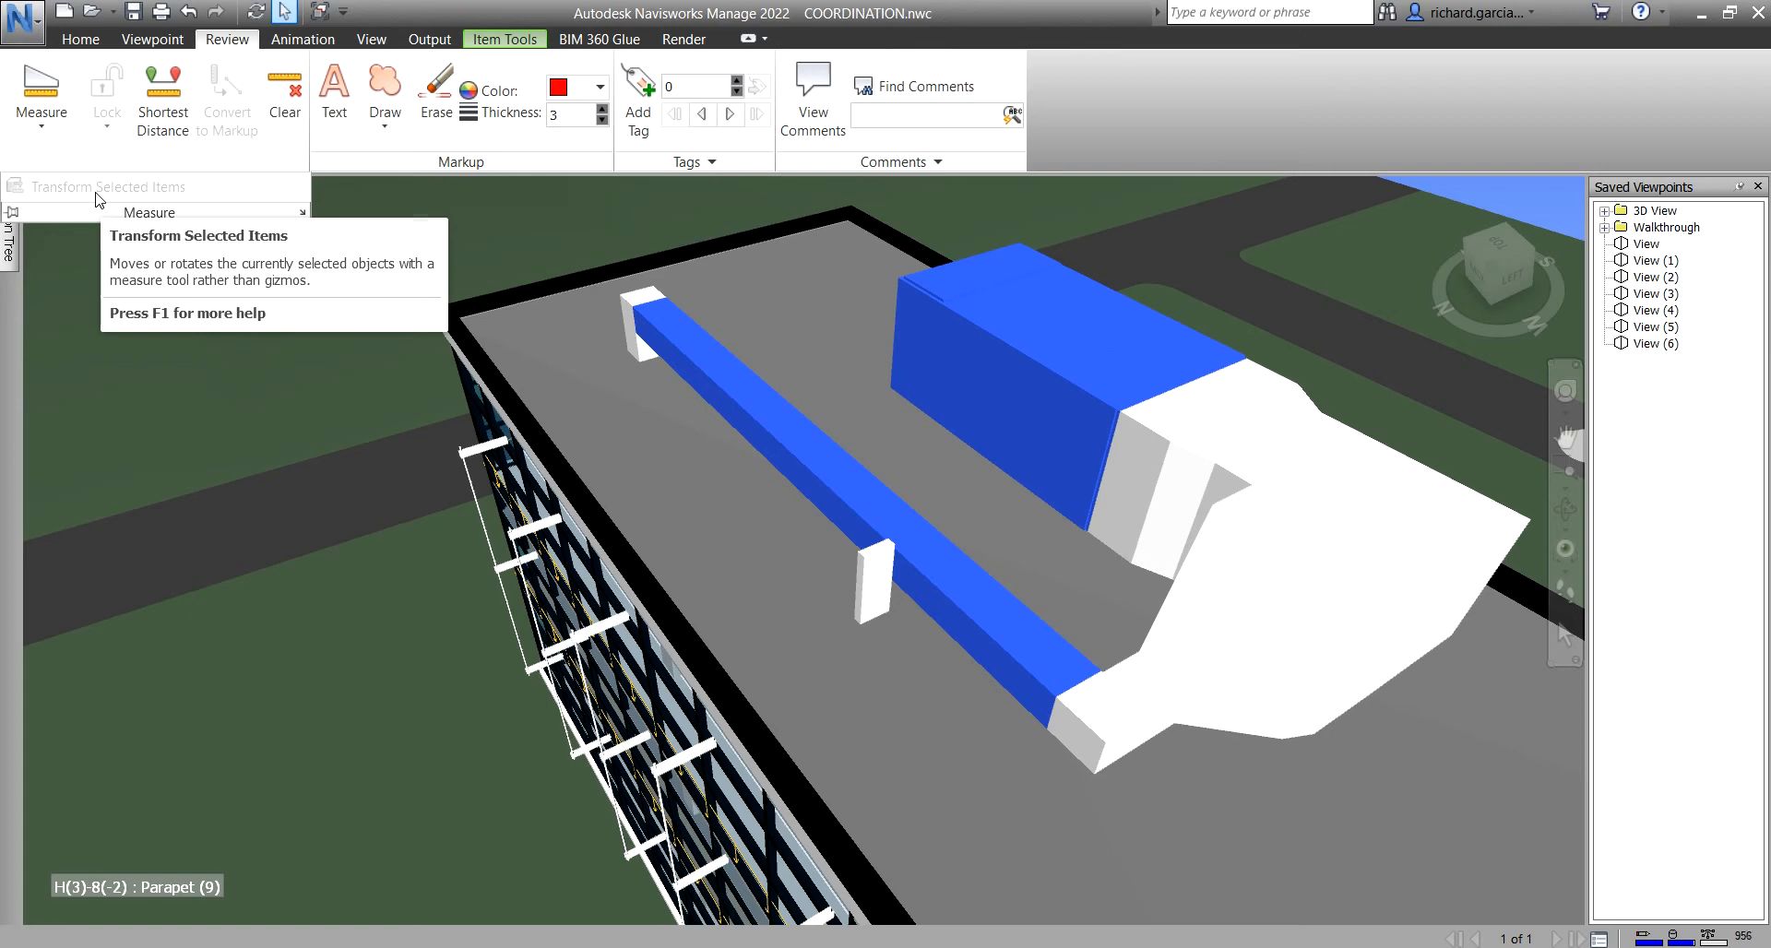
left_click(430, 238)
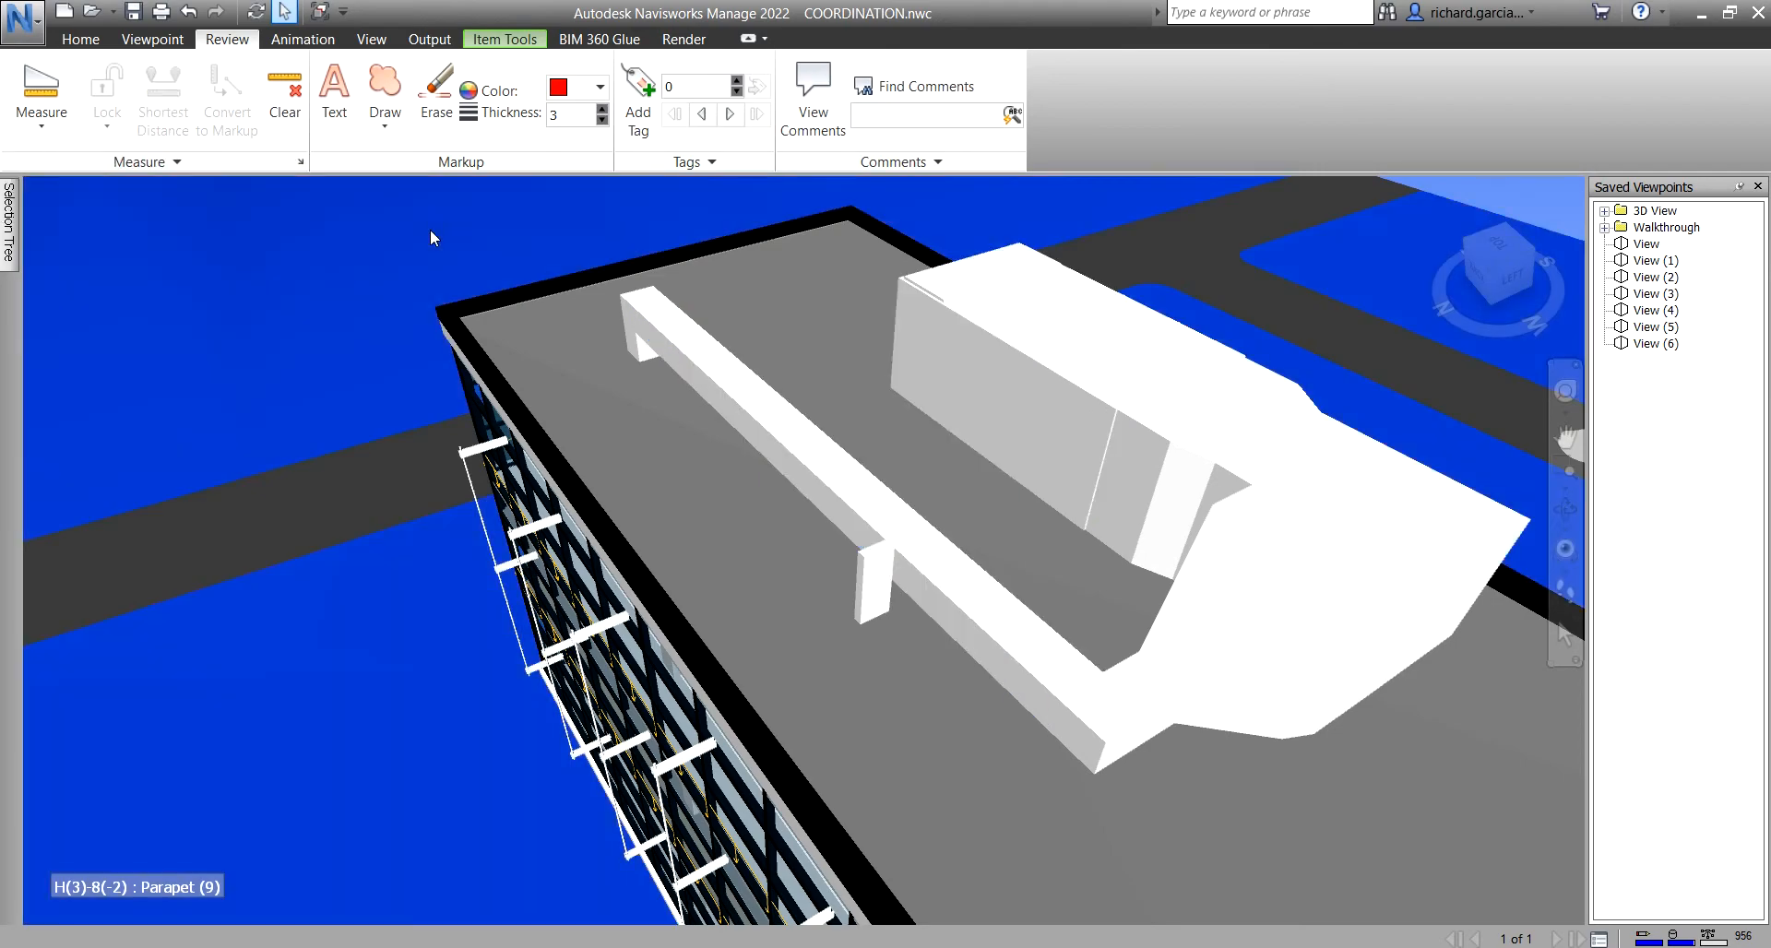
- Deselect everything and zoom out to show the full building and site
scroll(292, 286, "down", 3)
key("Escape")
scroll(513, 441, "down", 2)
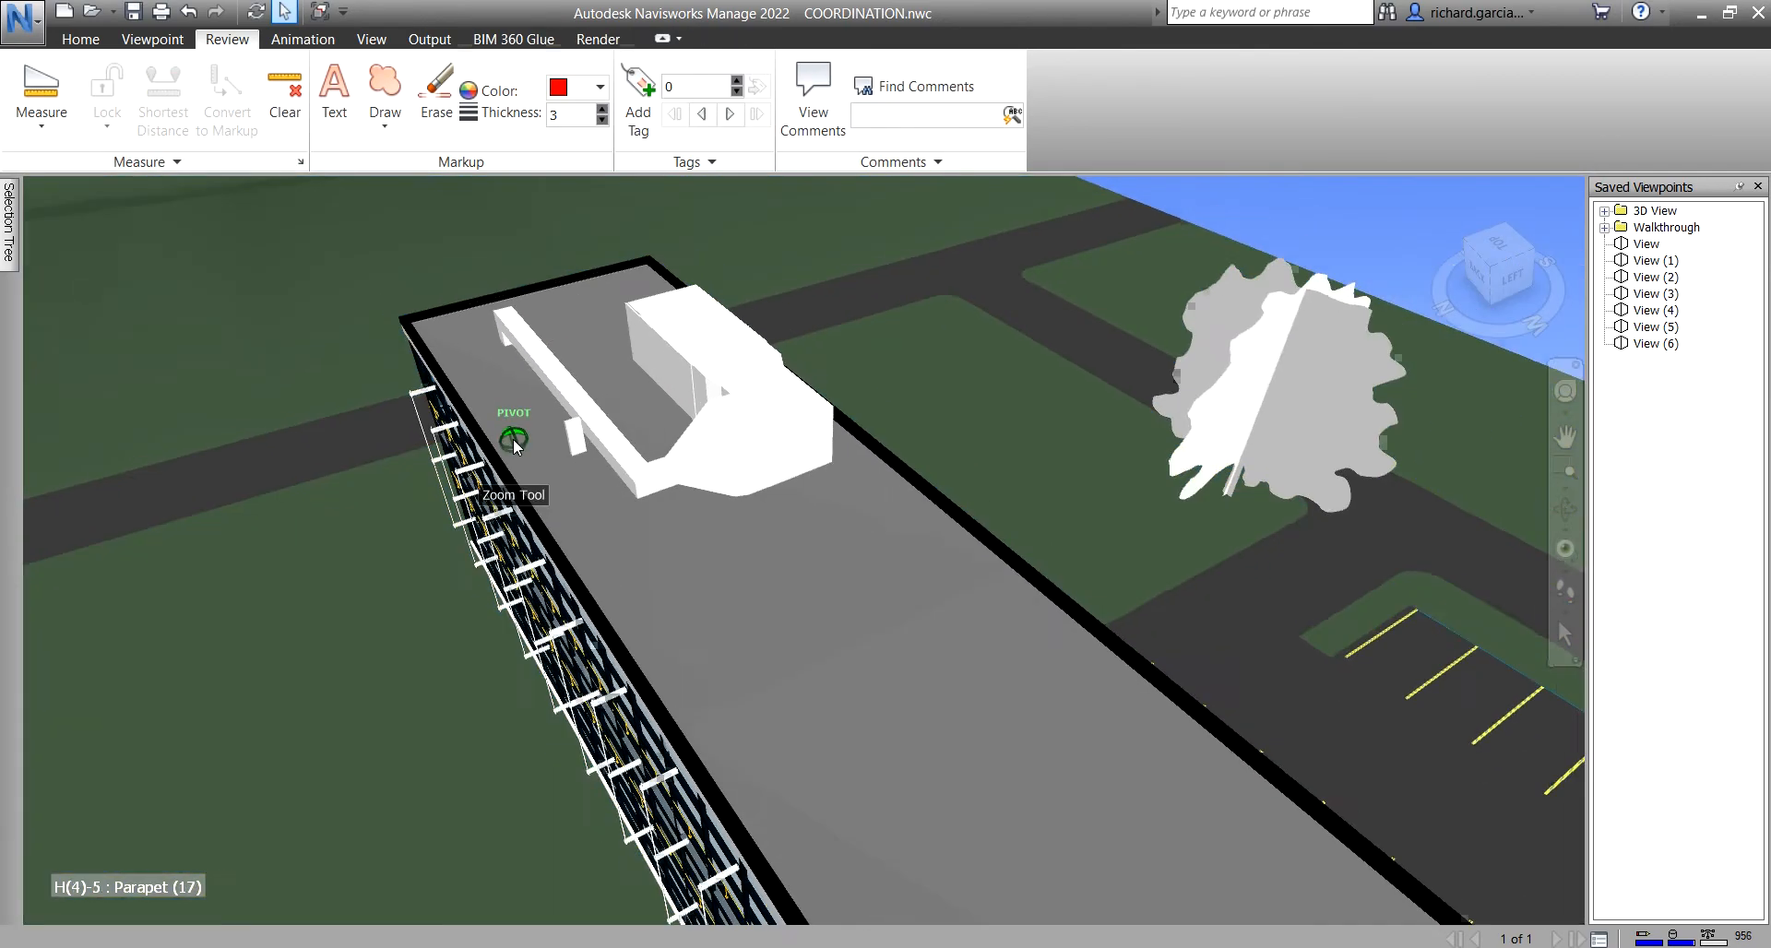
scroll(513, 445, "down", 5)
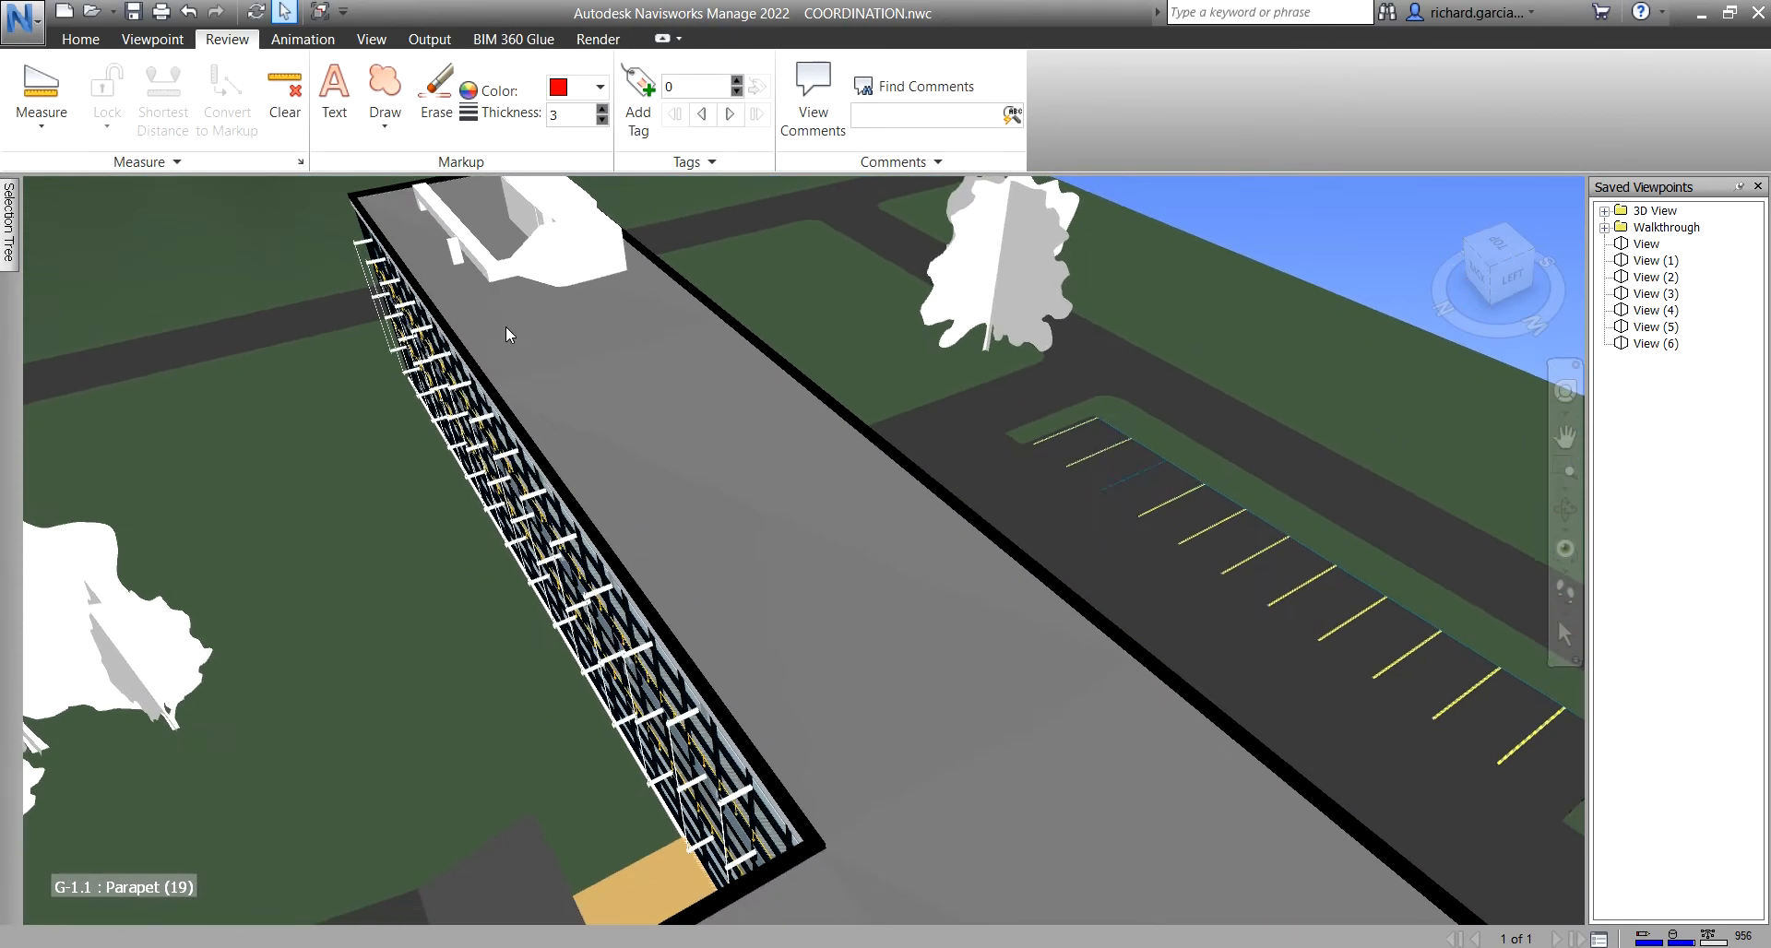
scroll(503, 343, "down", 6)
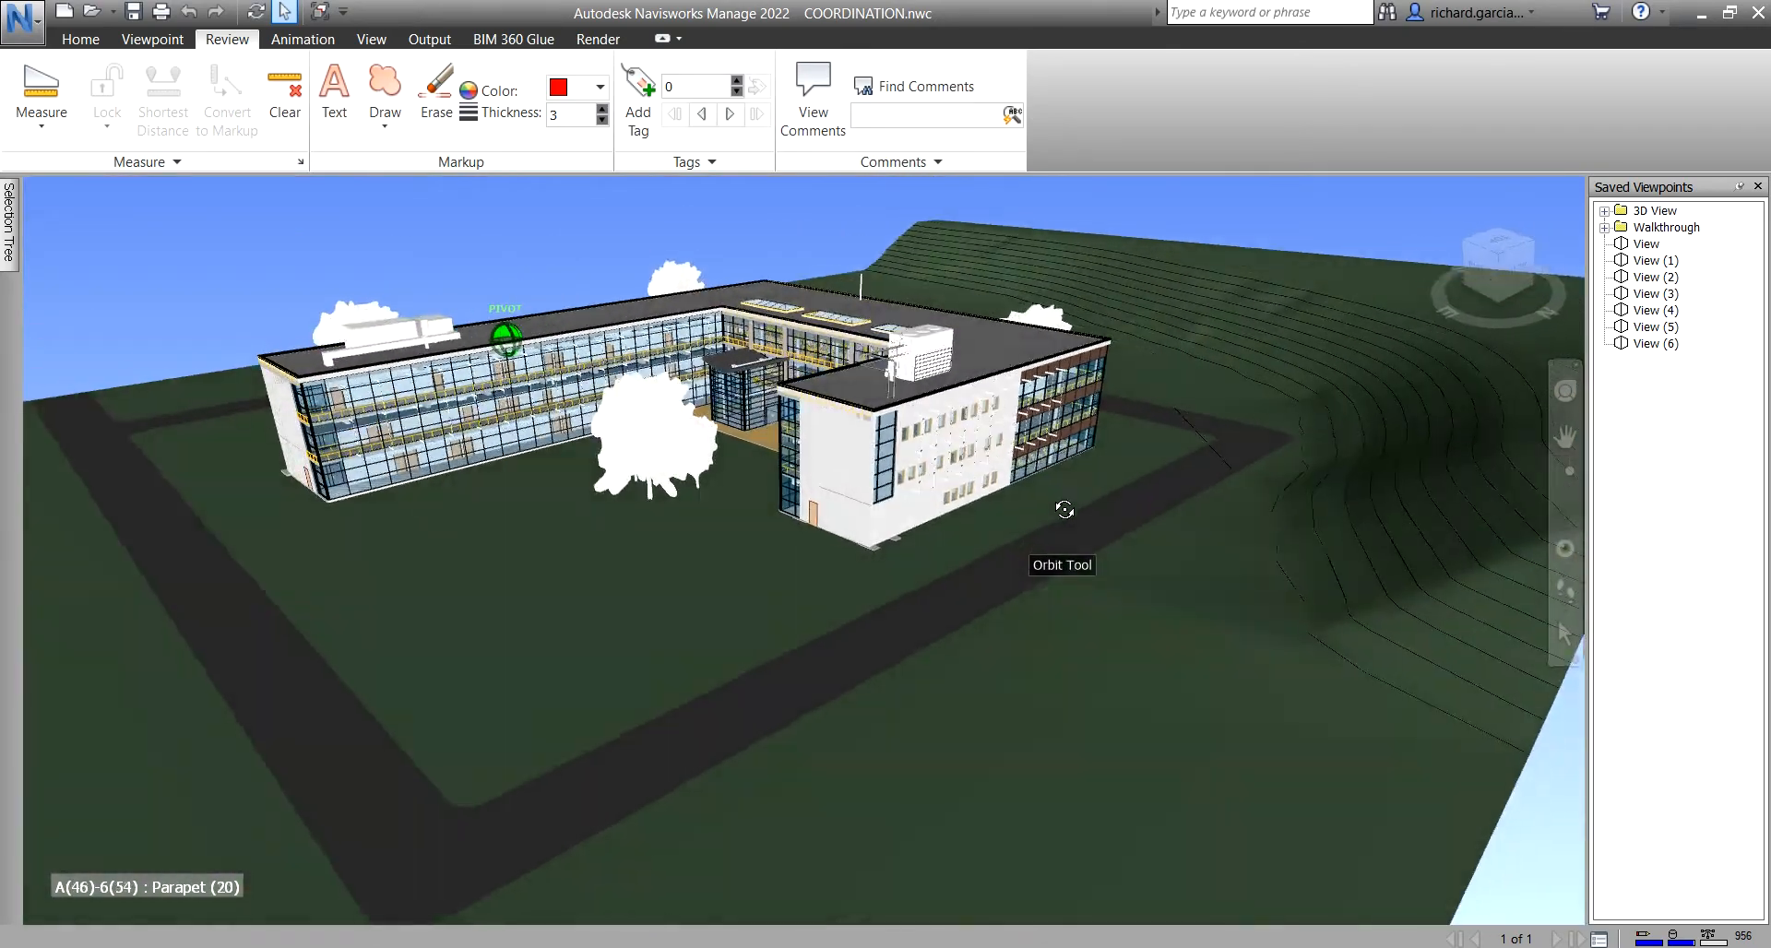
left_click(372, 41)
- Enable sectioning, then lower the section plane and slide it into the left wing
left_click(152, 40)
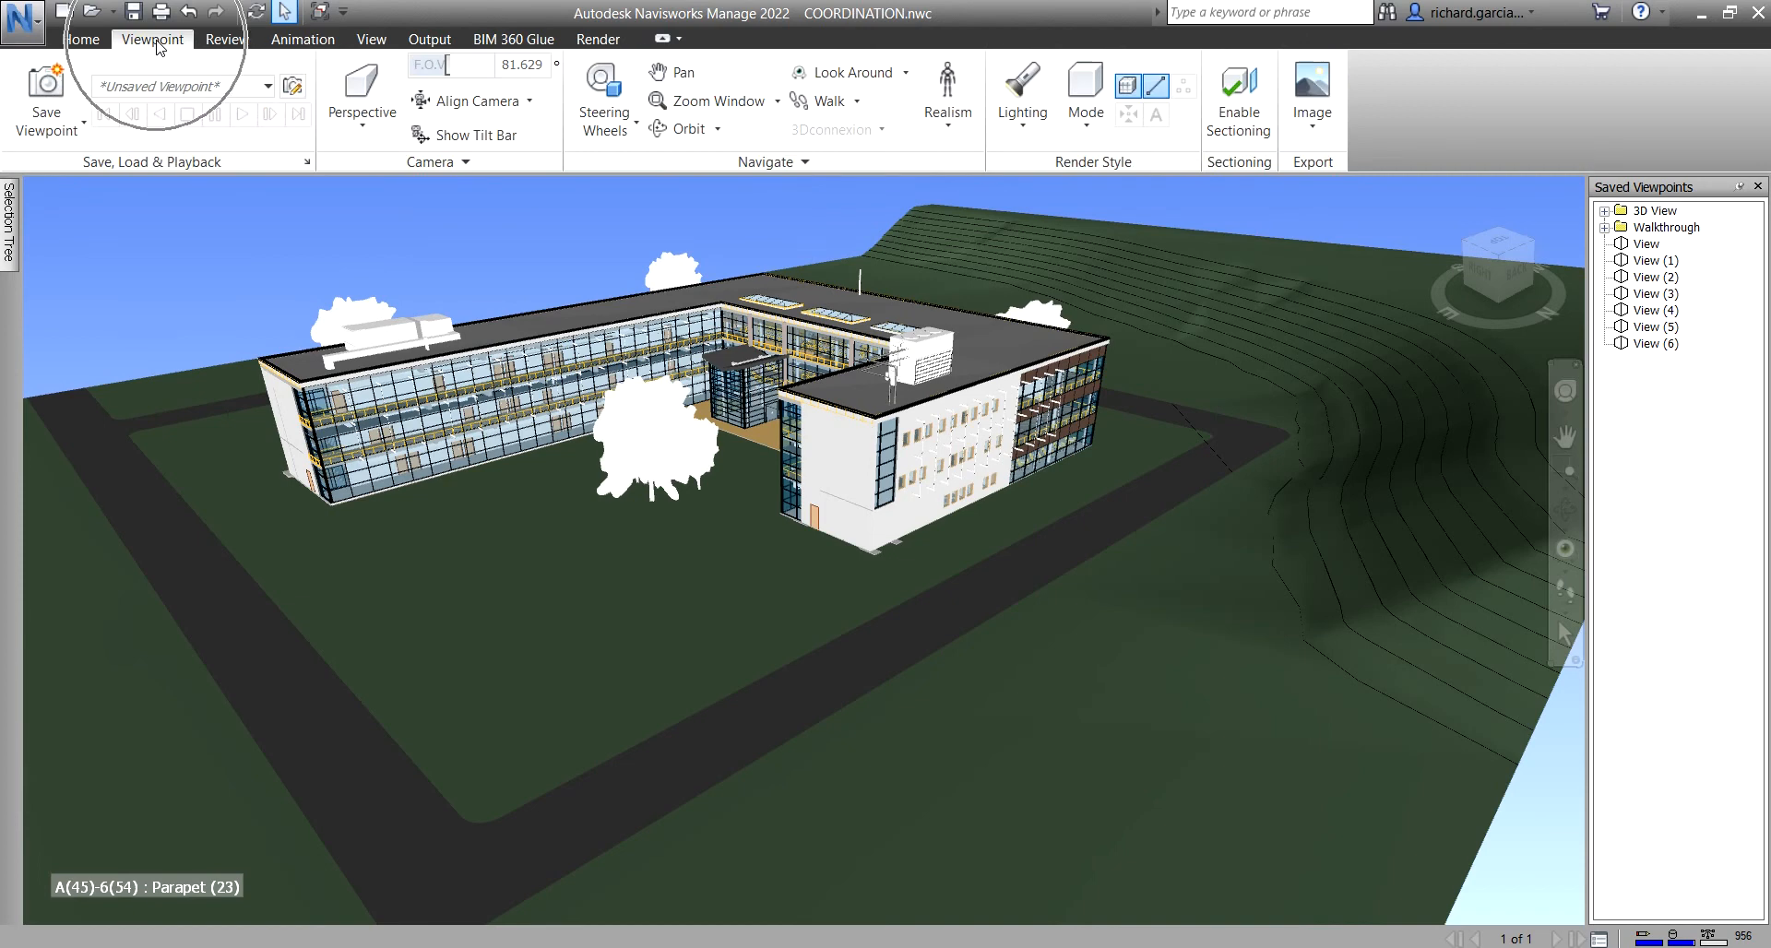
left_click(1227, 93)
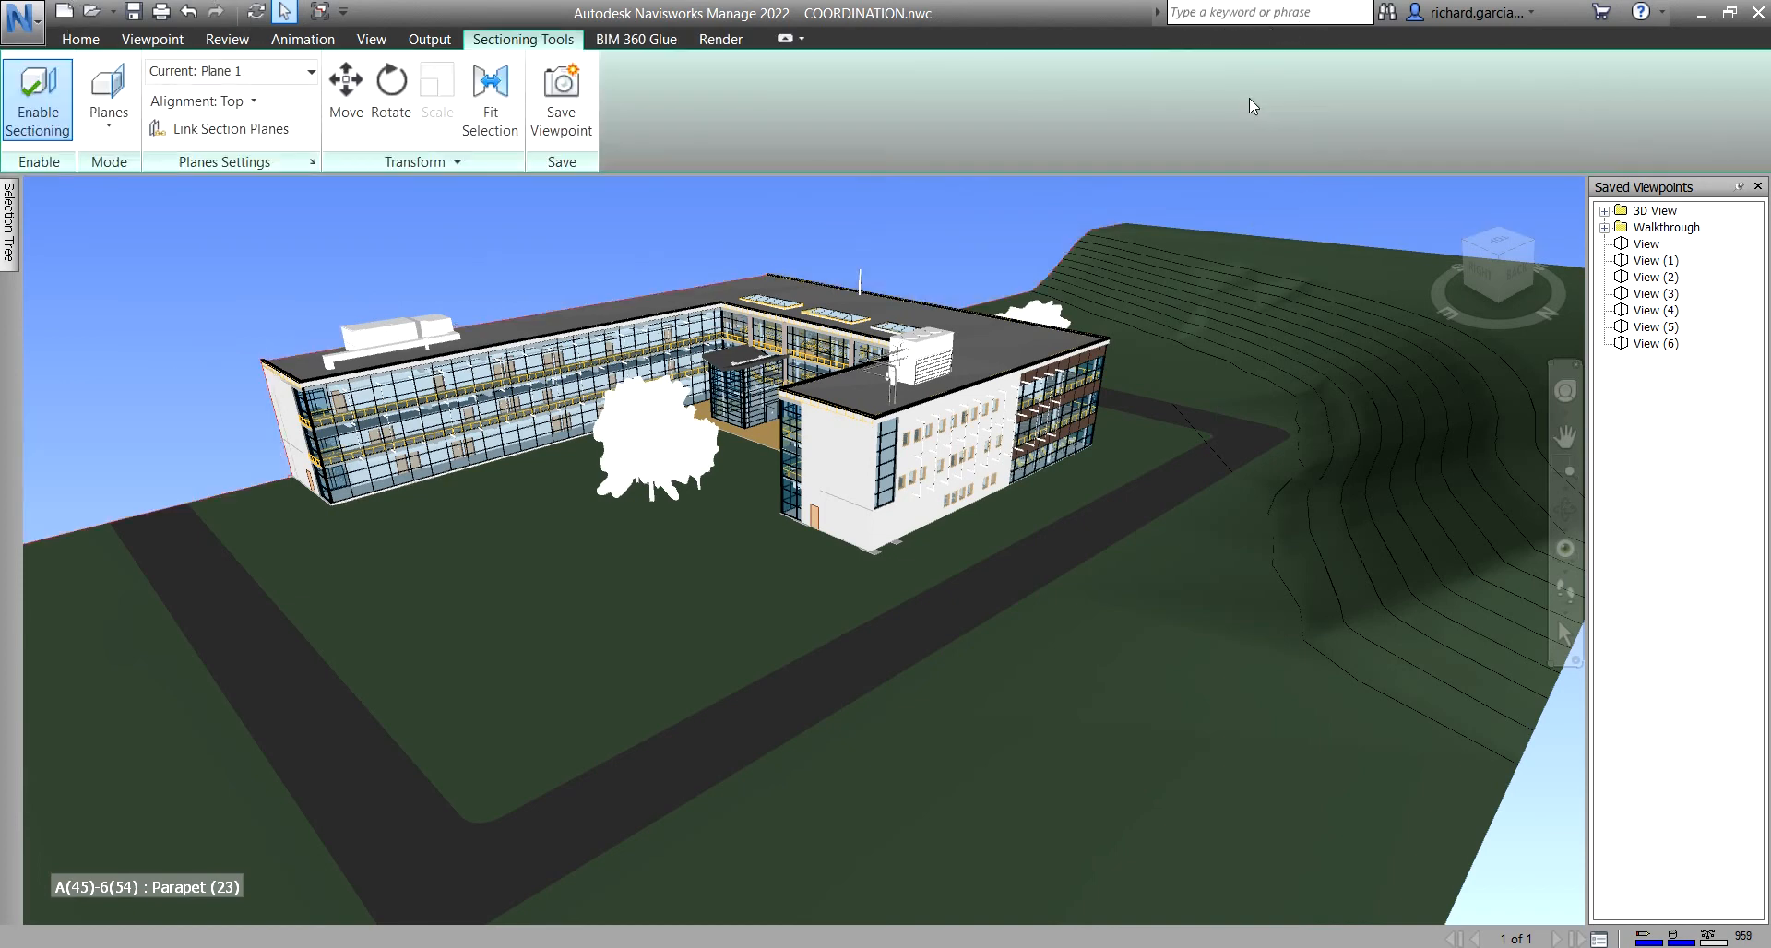
left_click(489, 88)
scroll(731, 353, "up", 3)
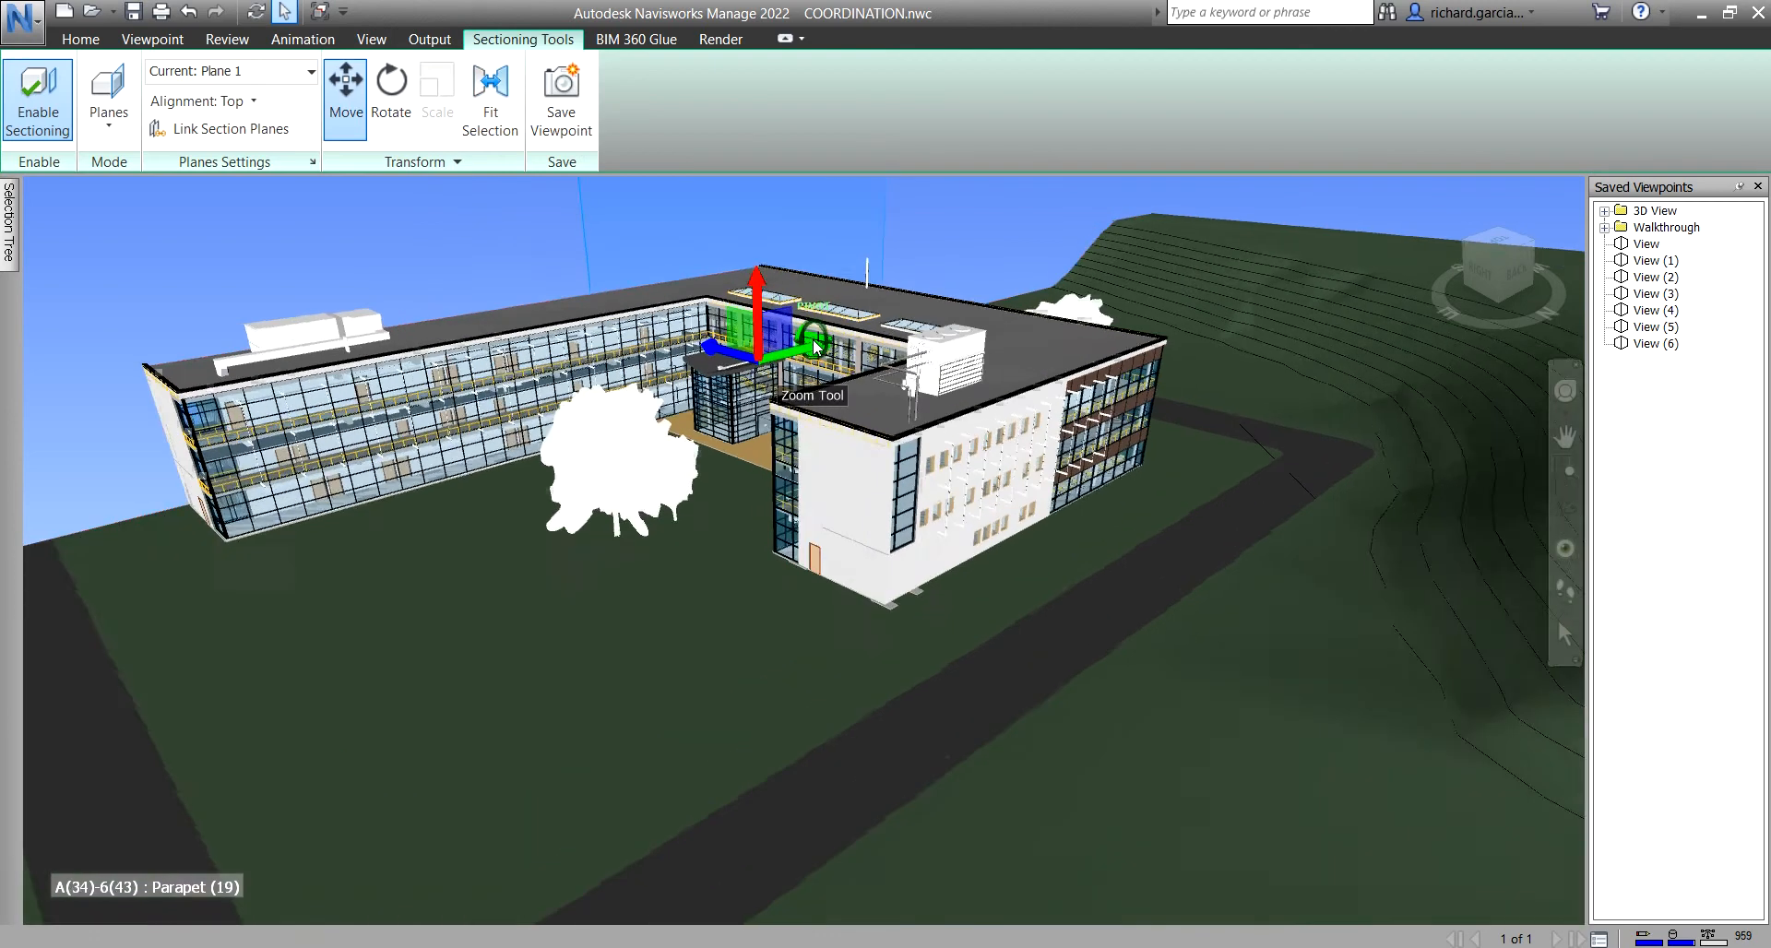
left_click_drag(752, 297, 771, 372)
middle_click_drag(696, 471, 1048, 488, "shift")
- Orbit around the cut wing, push the plane deeper, then turn sectioning off
left_click_drag(542, 418, 449, 427)
middle_click_drag(454, 449, 664, 428, "shift")
scroll(394, 538, "up", 1)
mouse_move(393, 538)
left_mouse_down()
mouse_move(420, 543)
mouse_move(399, 552)
left_mouse_up()
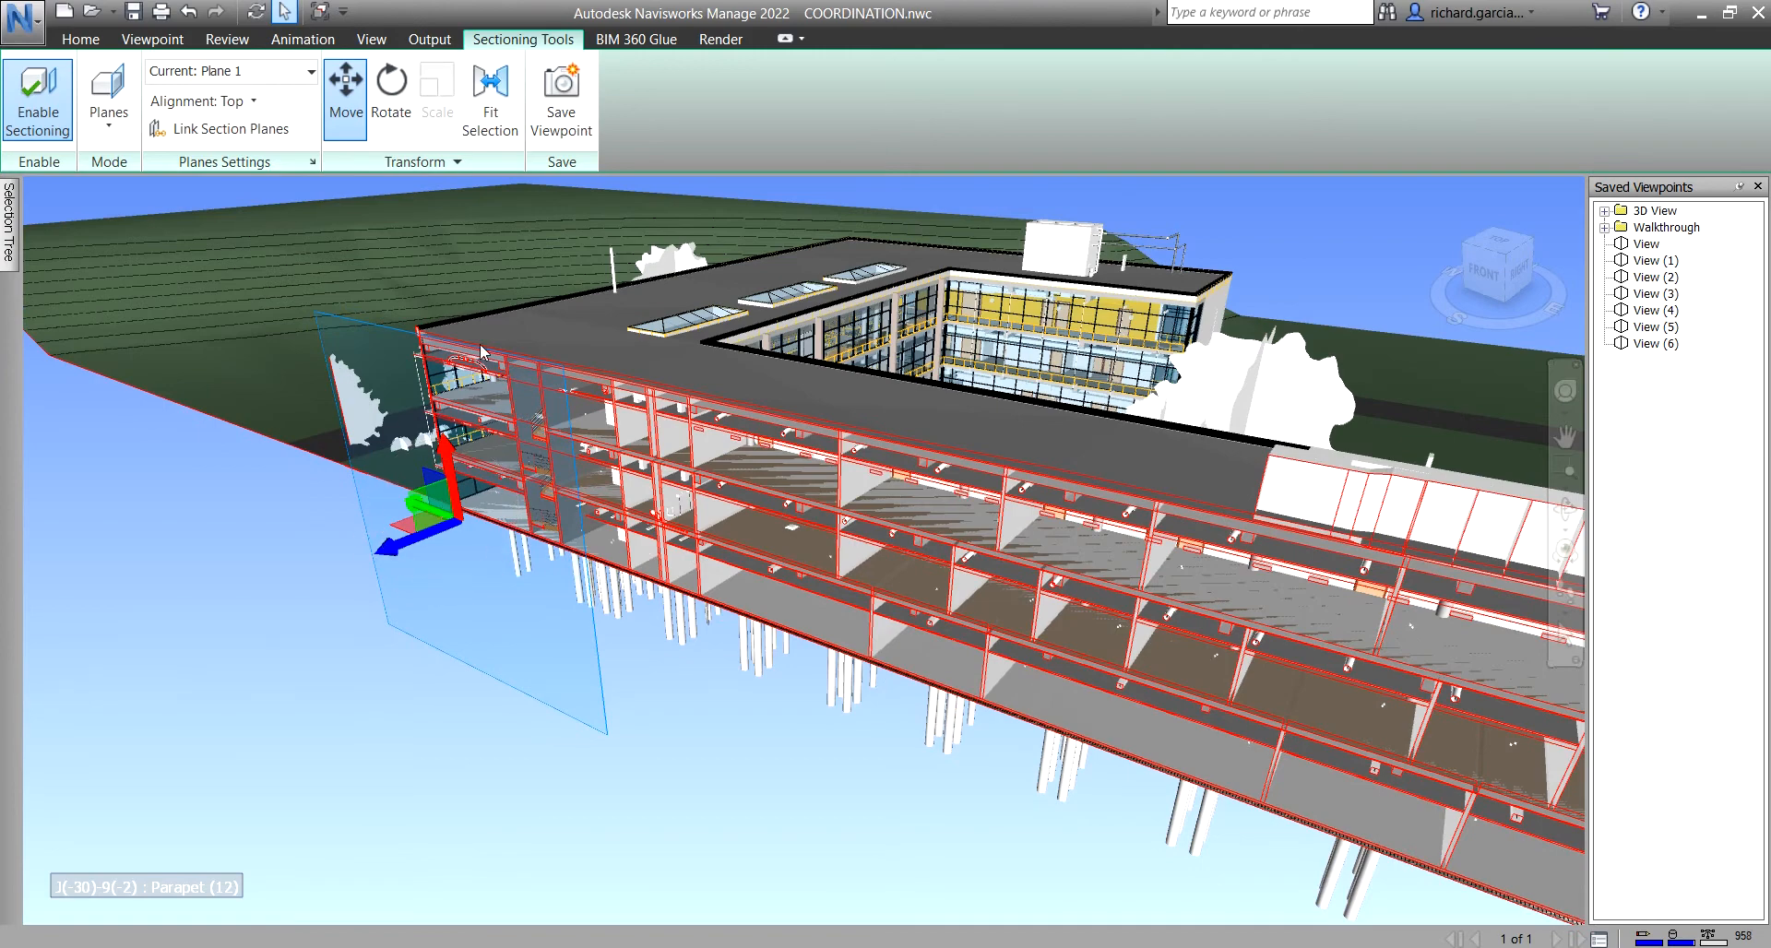
left_click(27, 103)
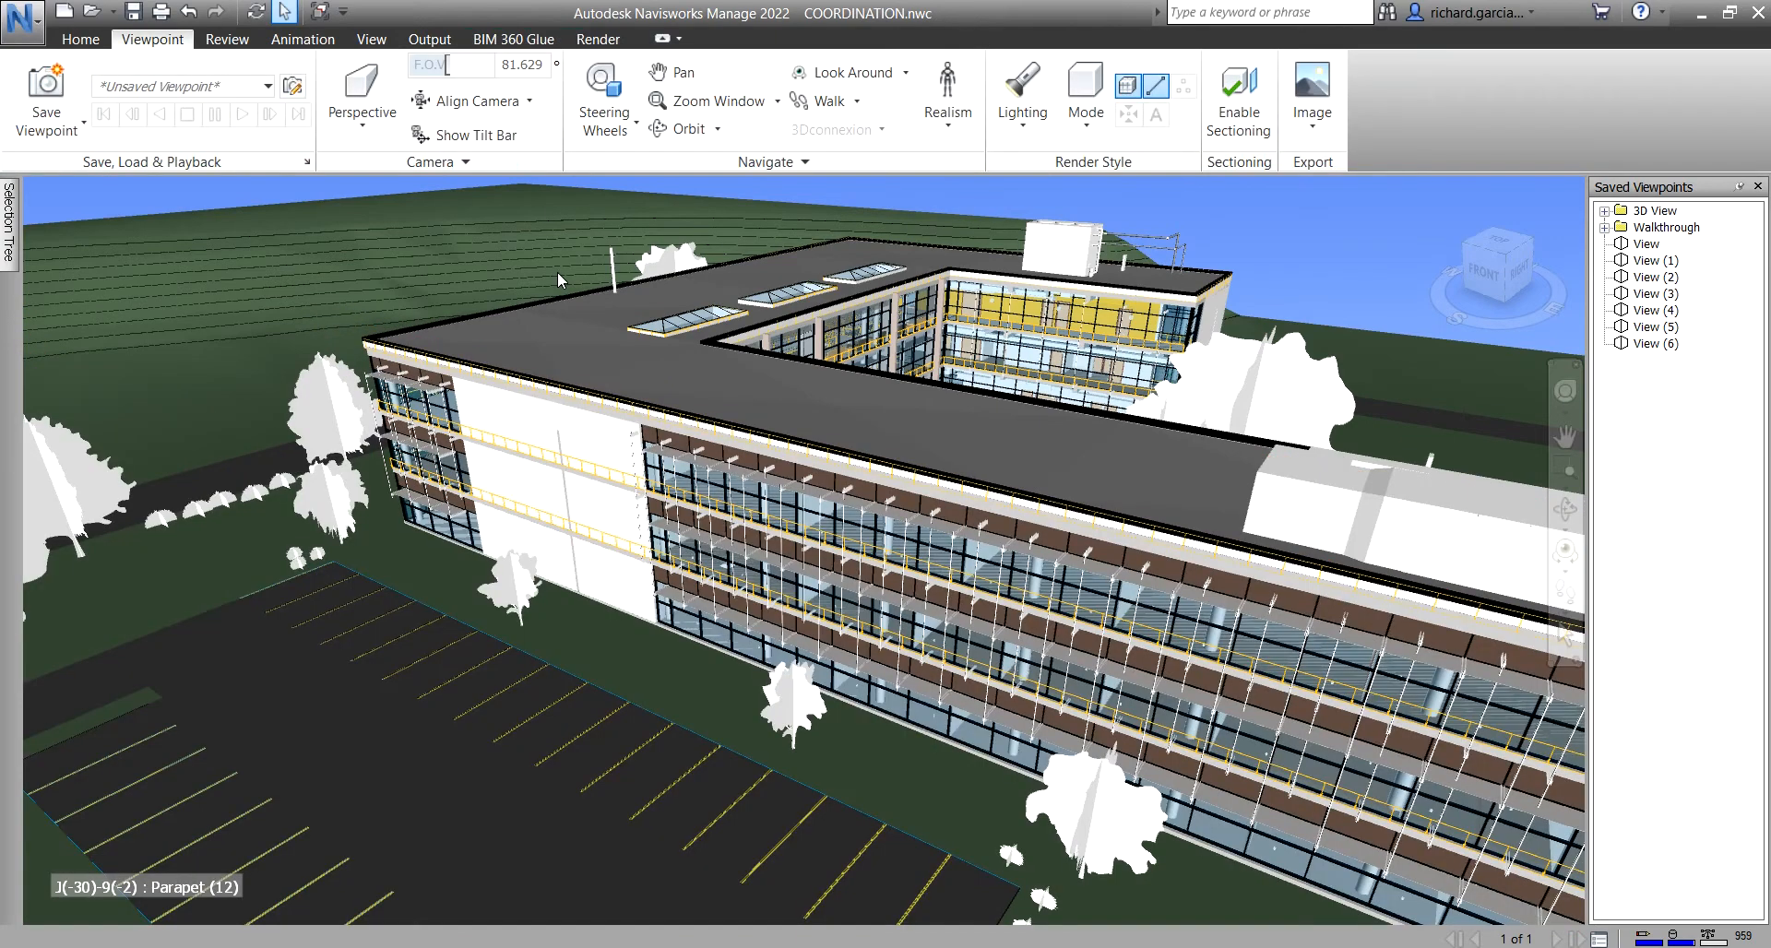
- Expand the Measure slide-out and orbit and zoom down onto the rooftop unit
left_click(228, 39)
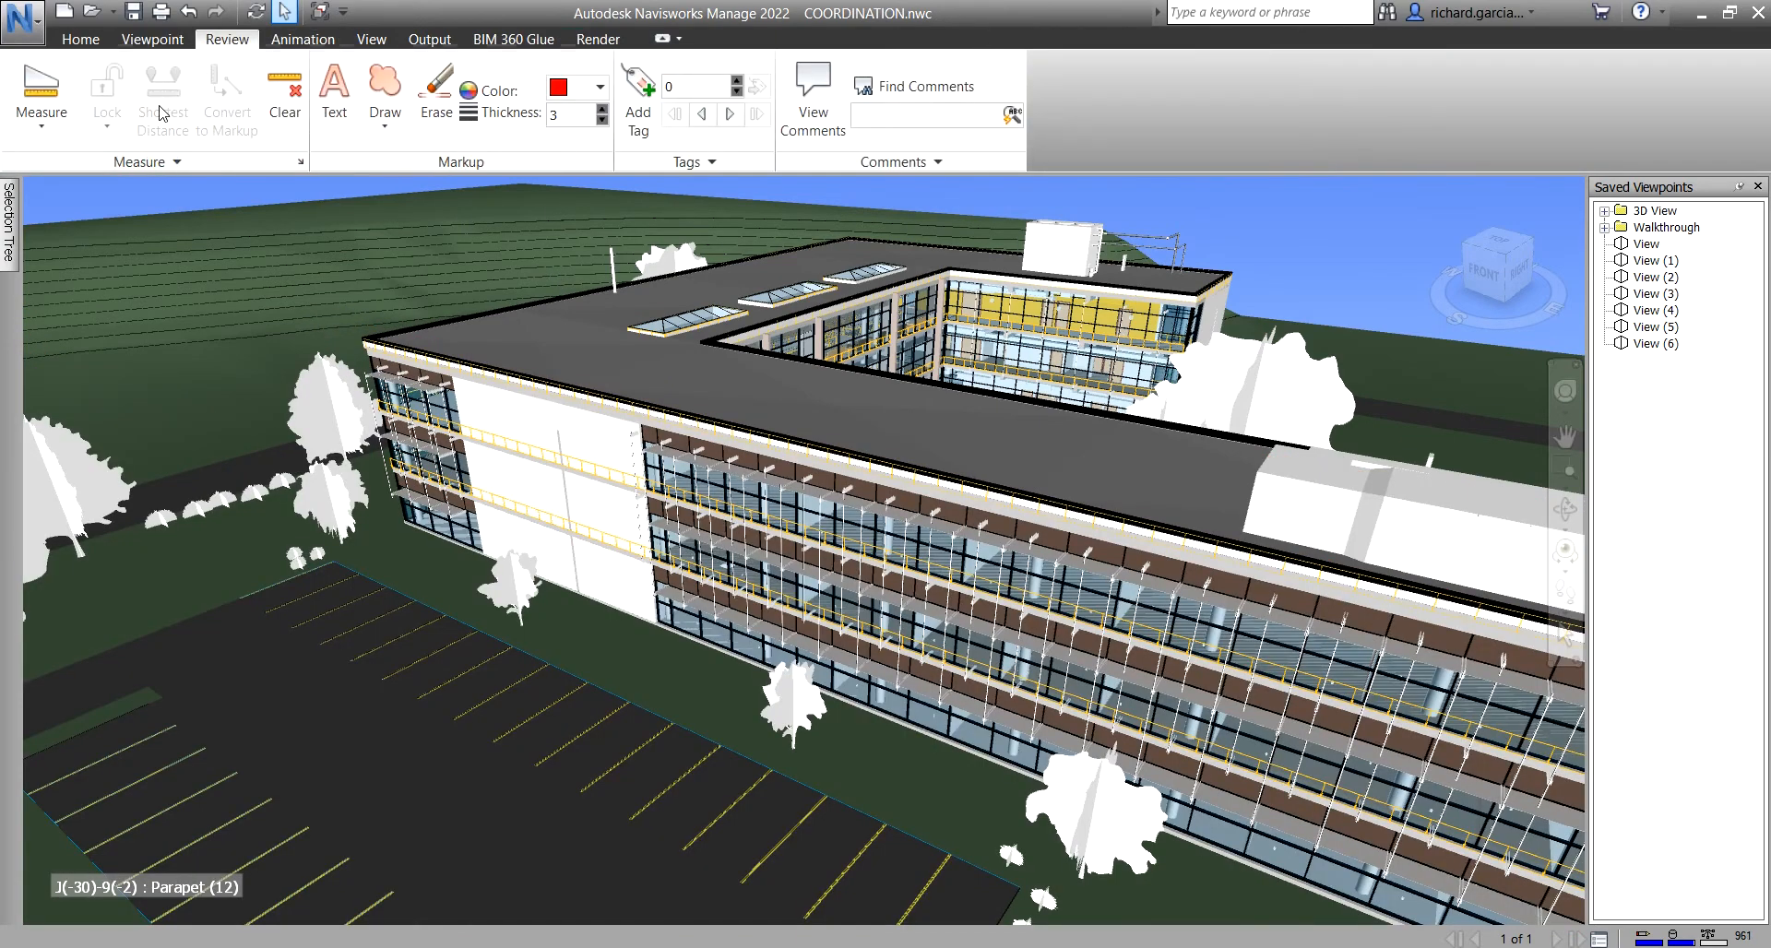
left_click(170, 162)
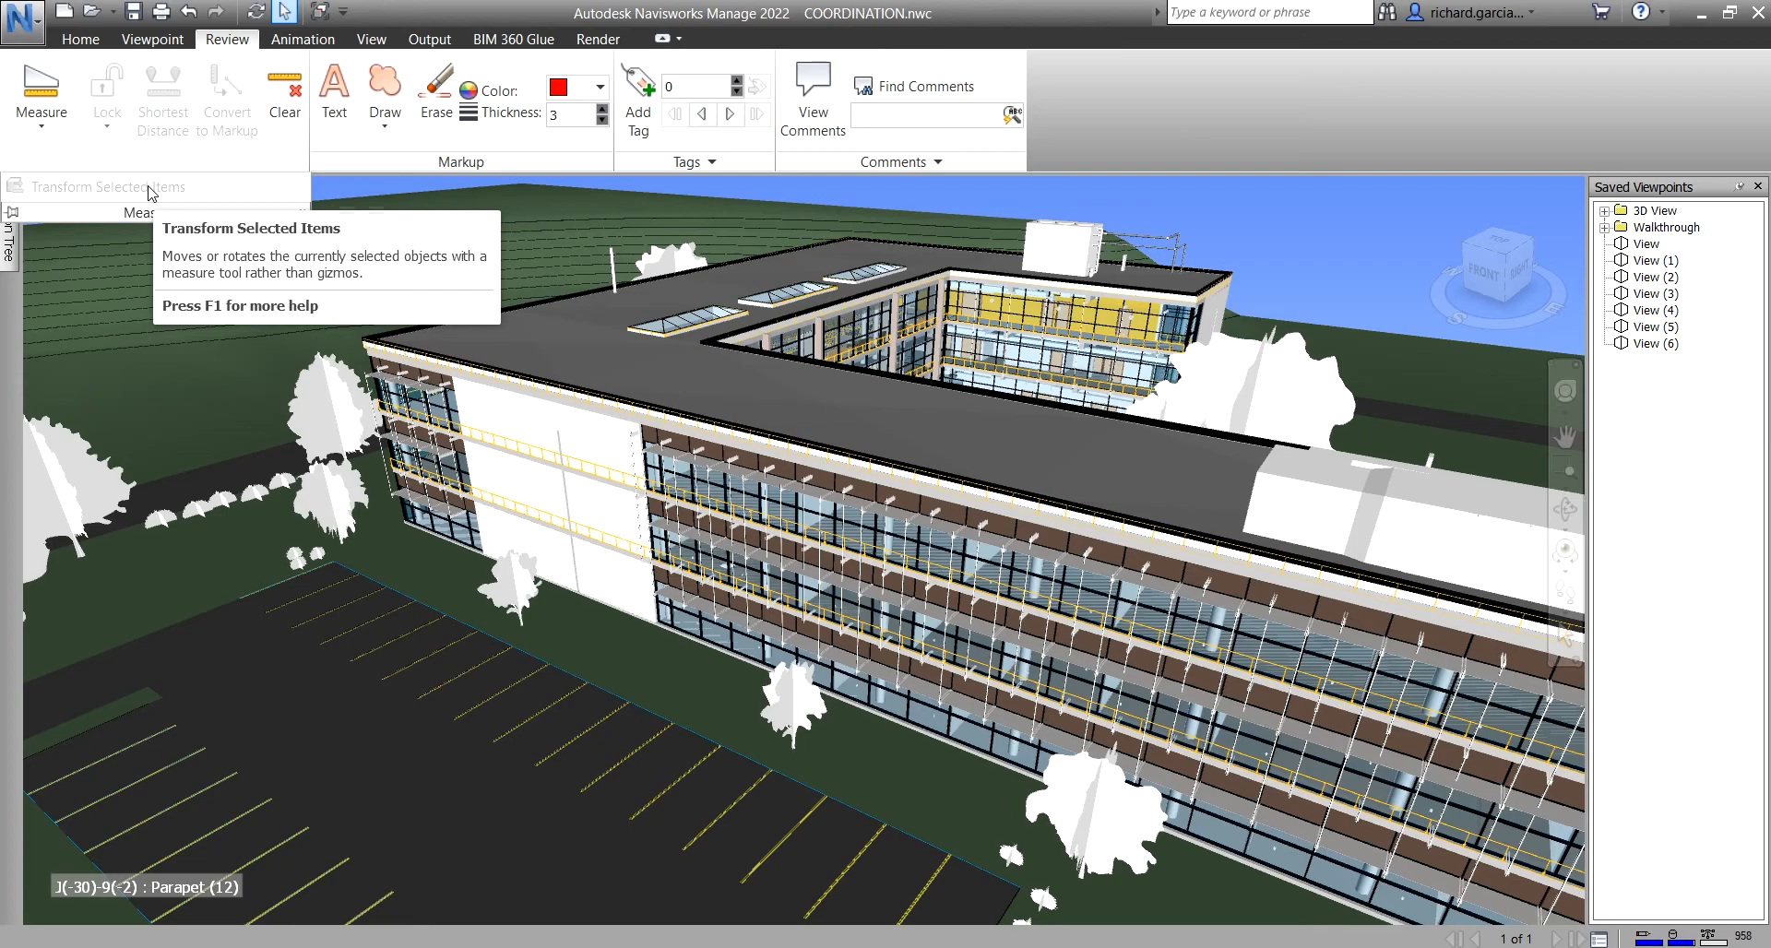
middle_click_drag(1204, 481, 1038, 537, "shift")
middle_click_drag(1061, 471, 1155, 538, "shift")
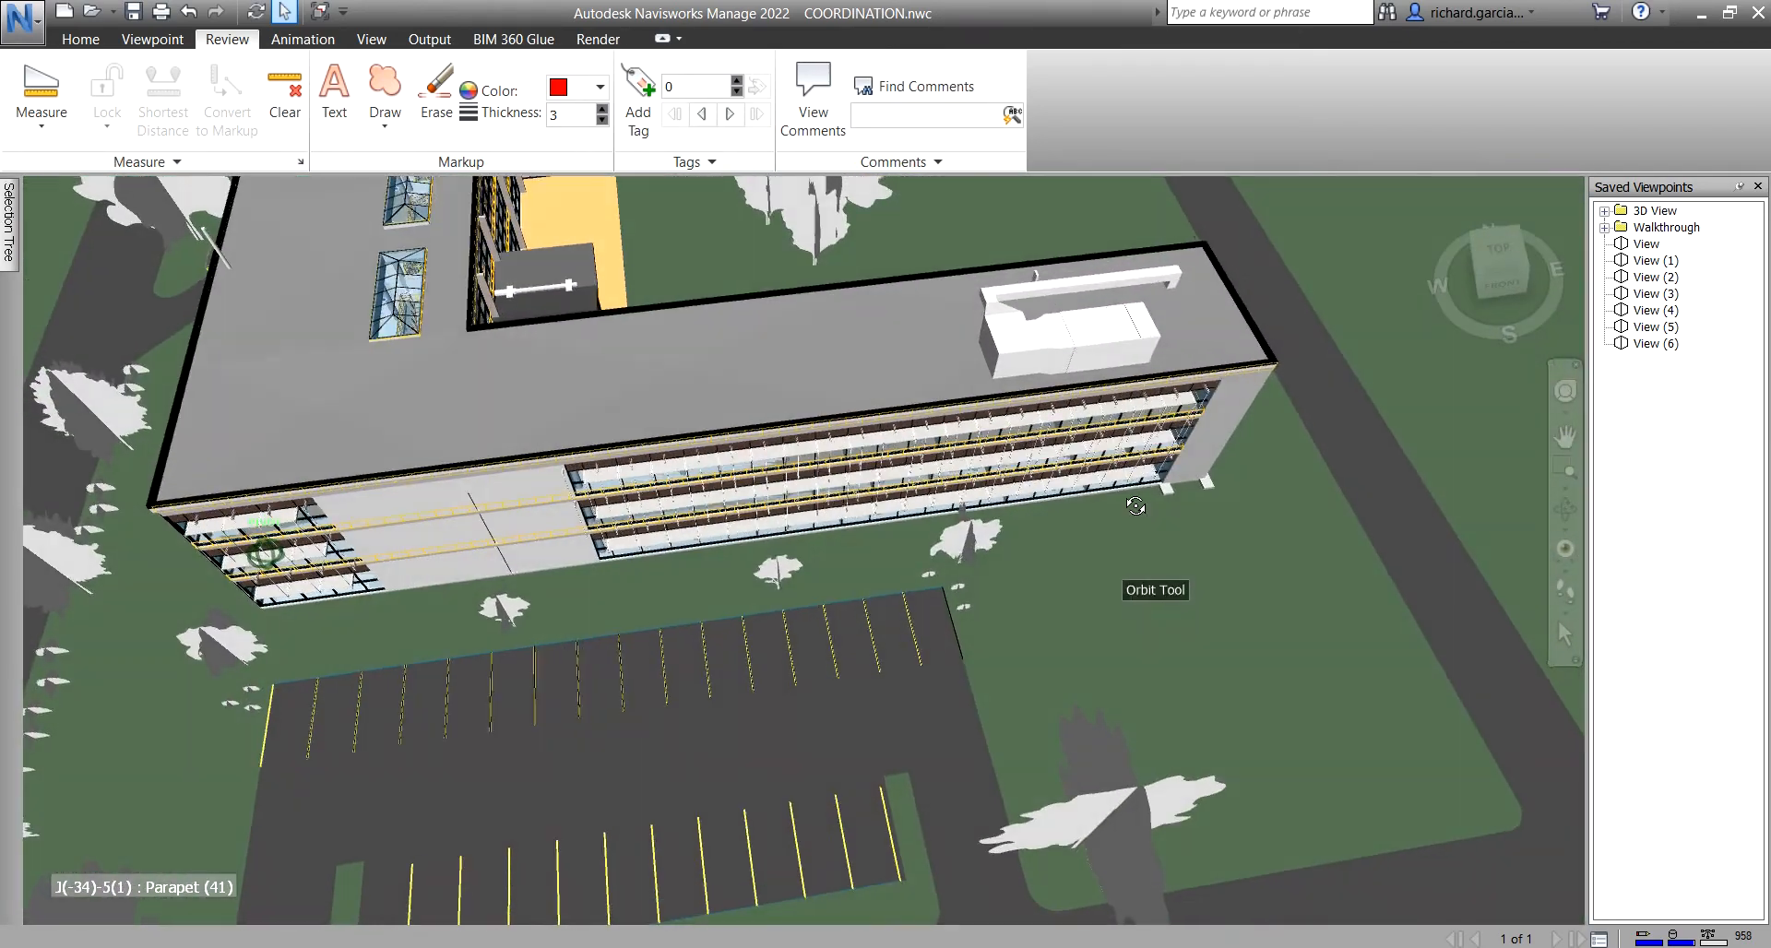
scroll(1015, 330, "up", 5)
scroll(971, 357, "up", 1)
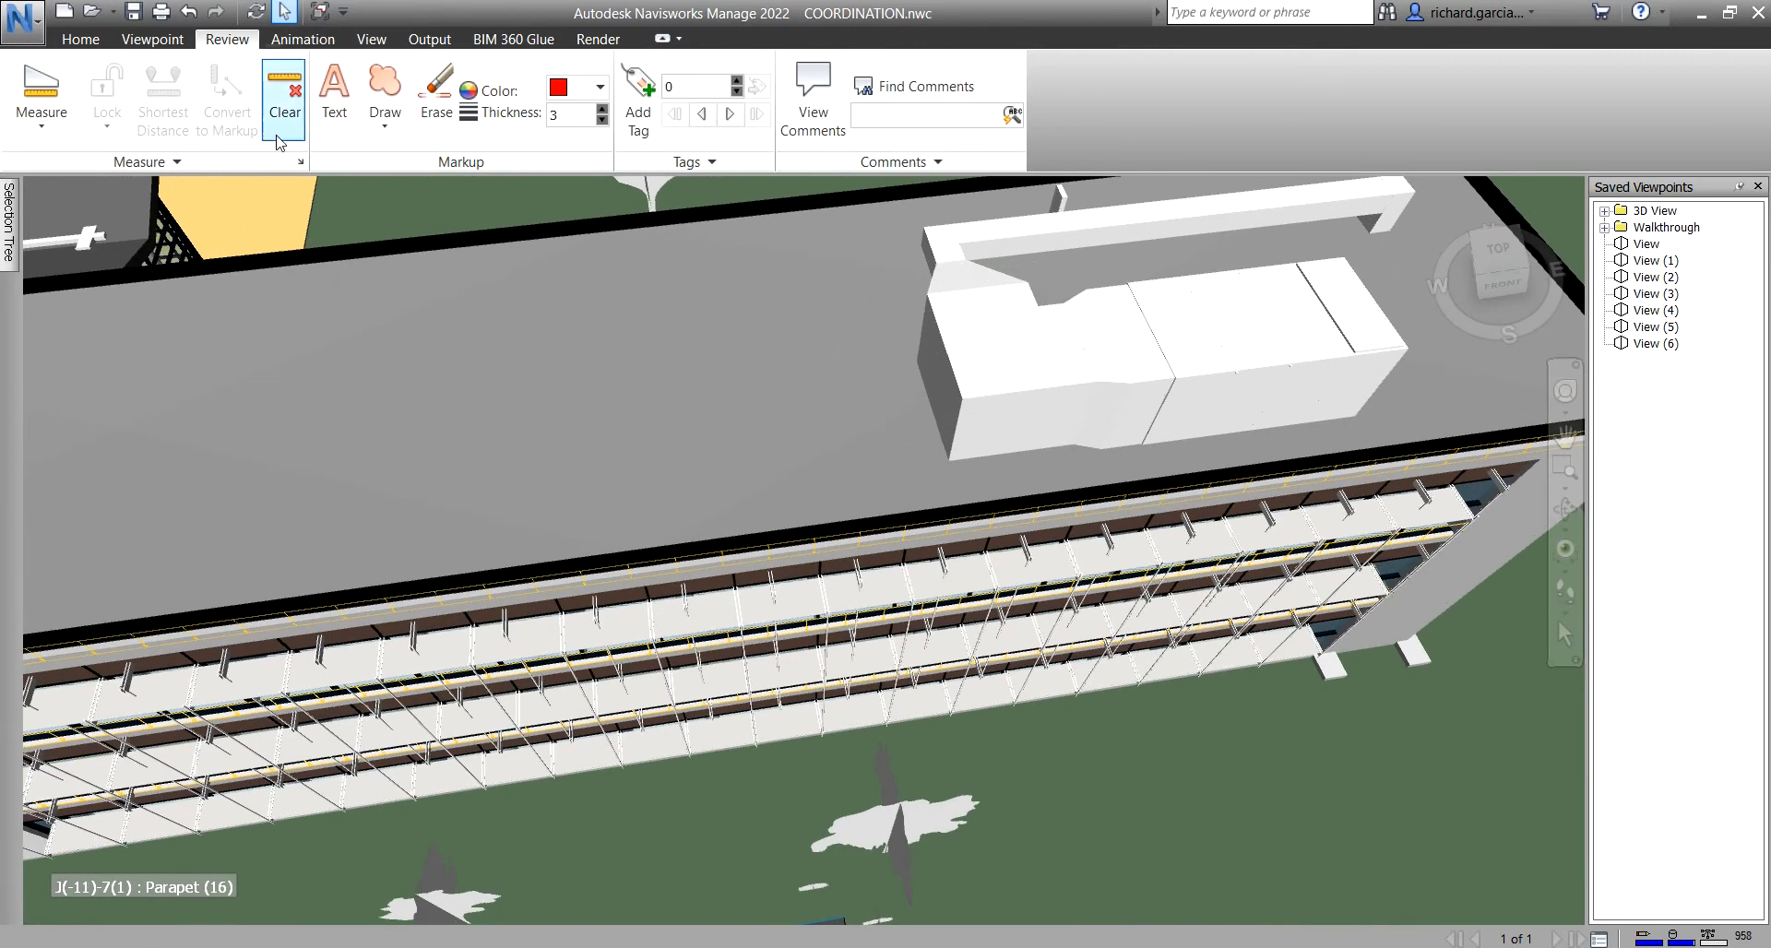
- Measure a 4.000 m point-to-point distance, X-axis locked, from the roof unit's corner
left_click(42, 118)
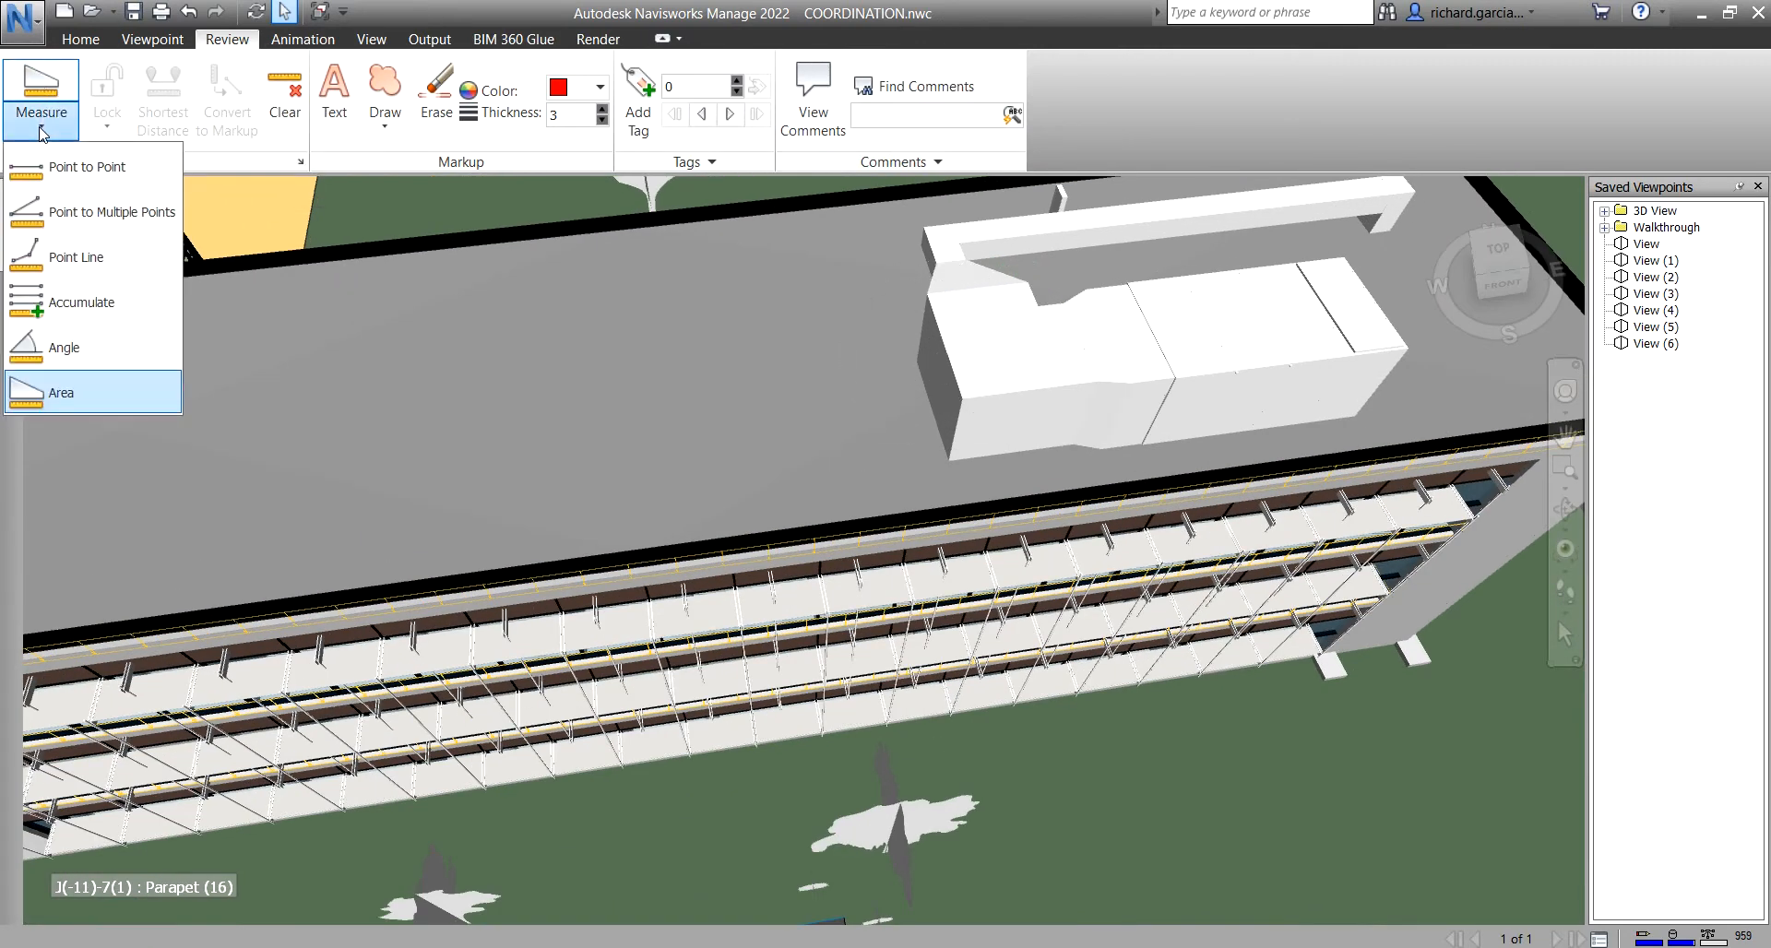
left_click(77, 170)
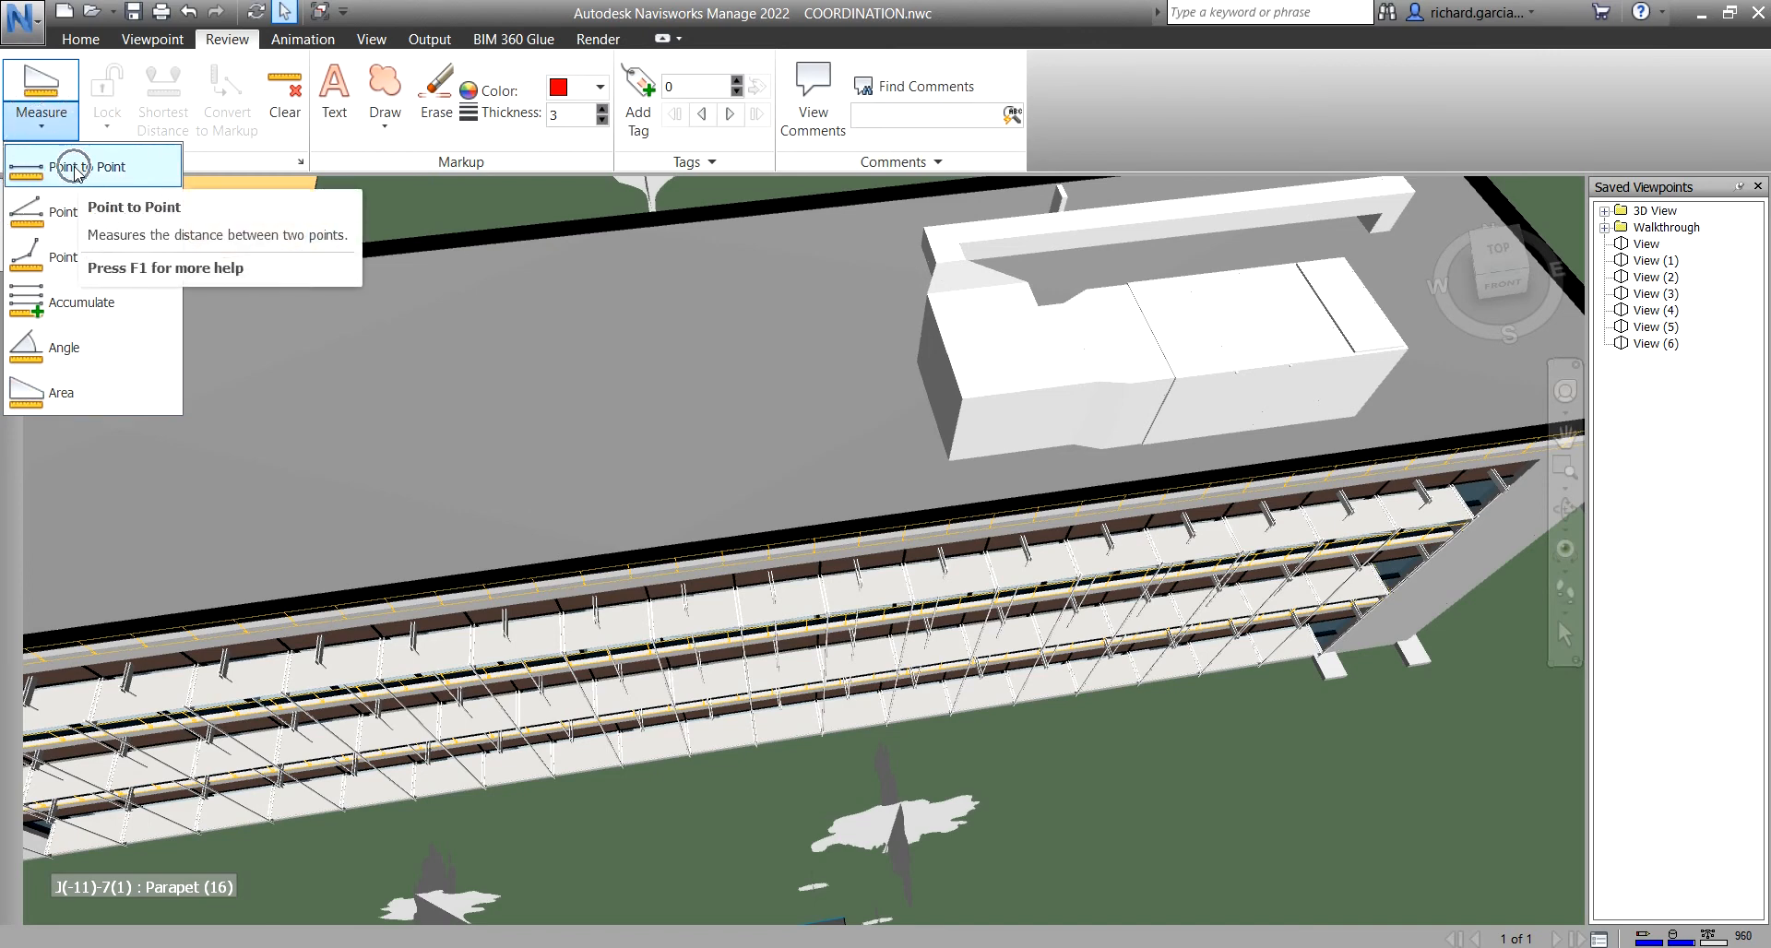
scroll(909, 423, "up", 2)
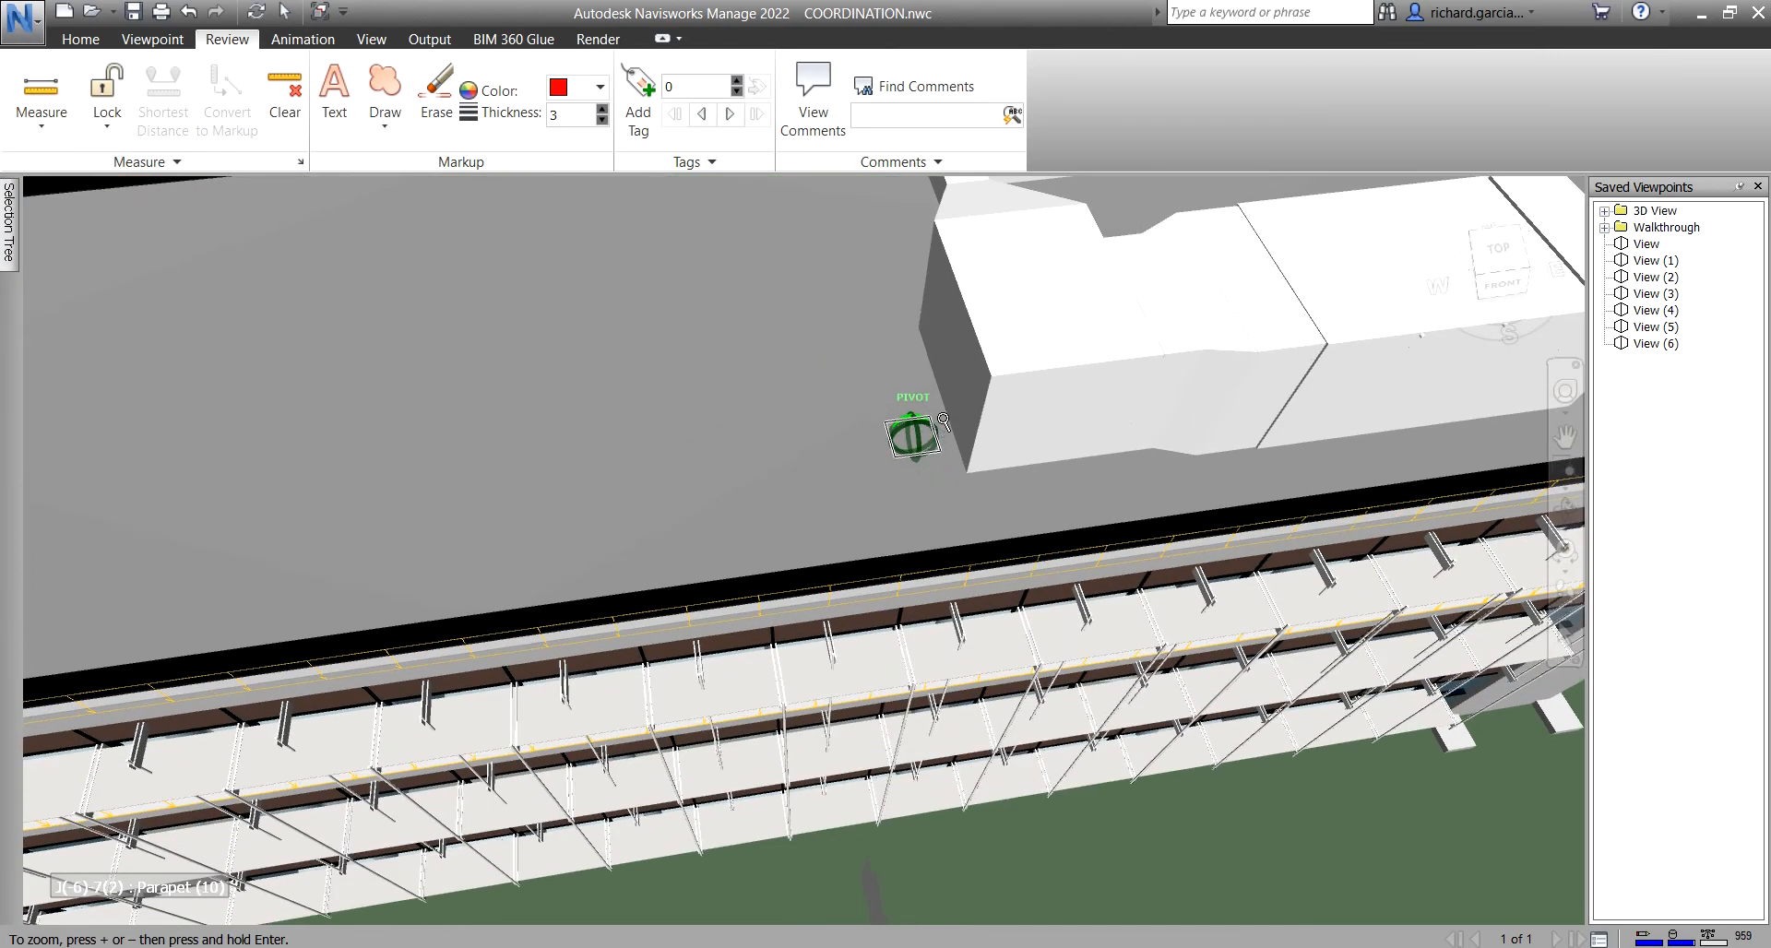
scroll(948, 473, "up", 3)
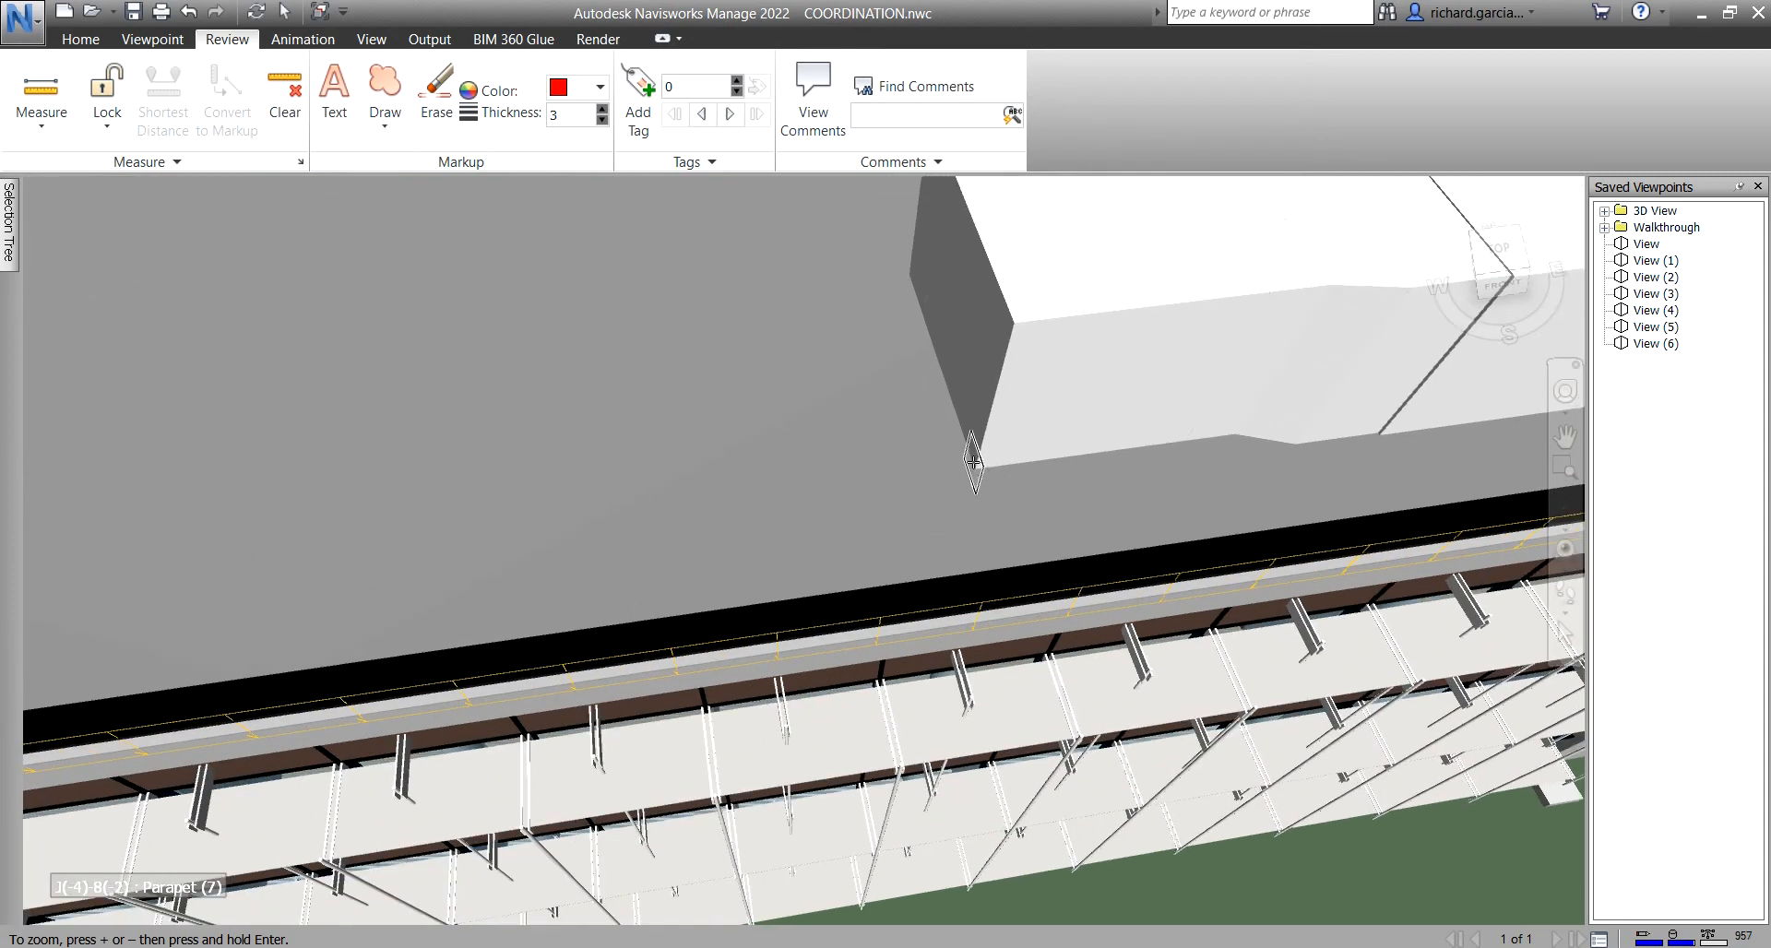
left_click(973, 462)
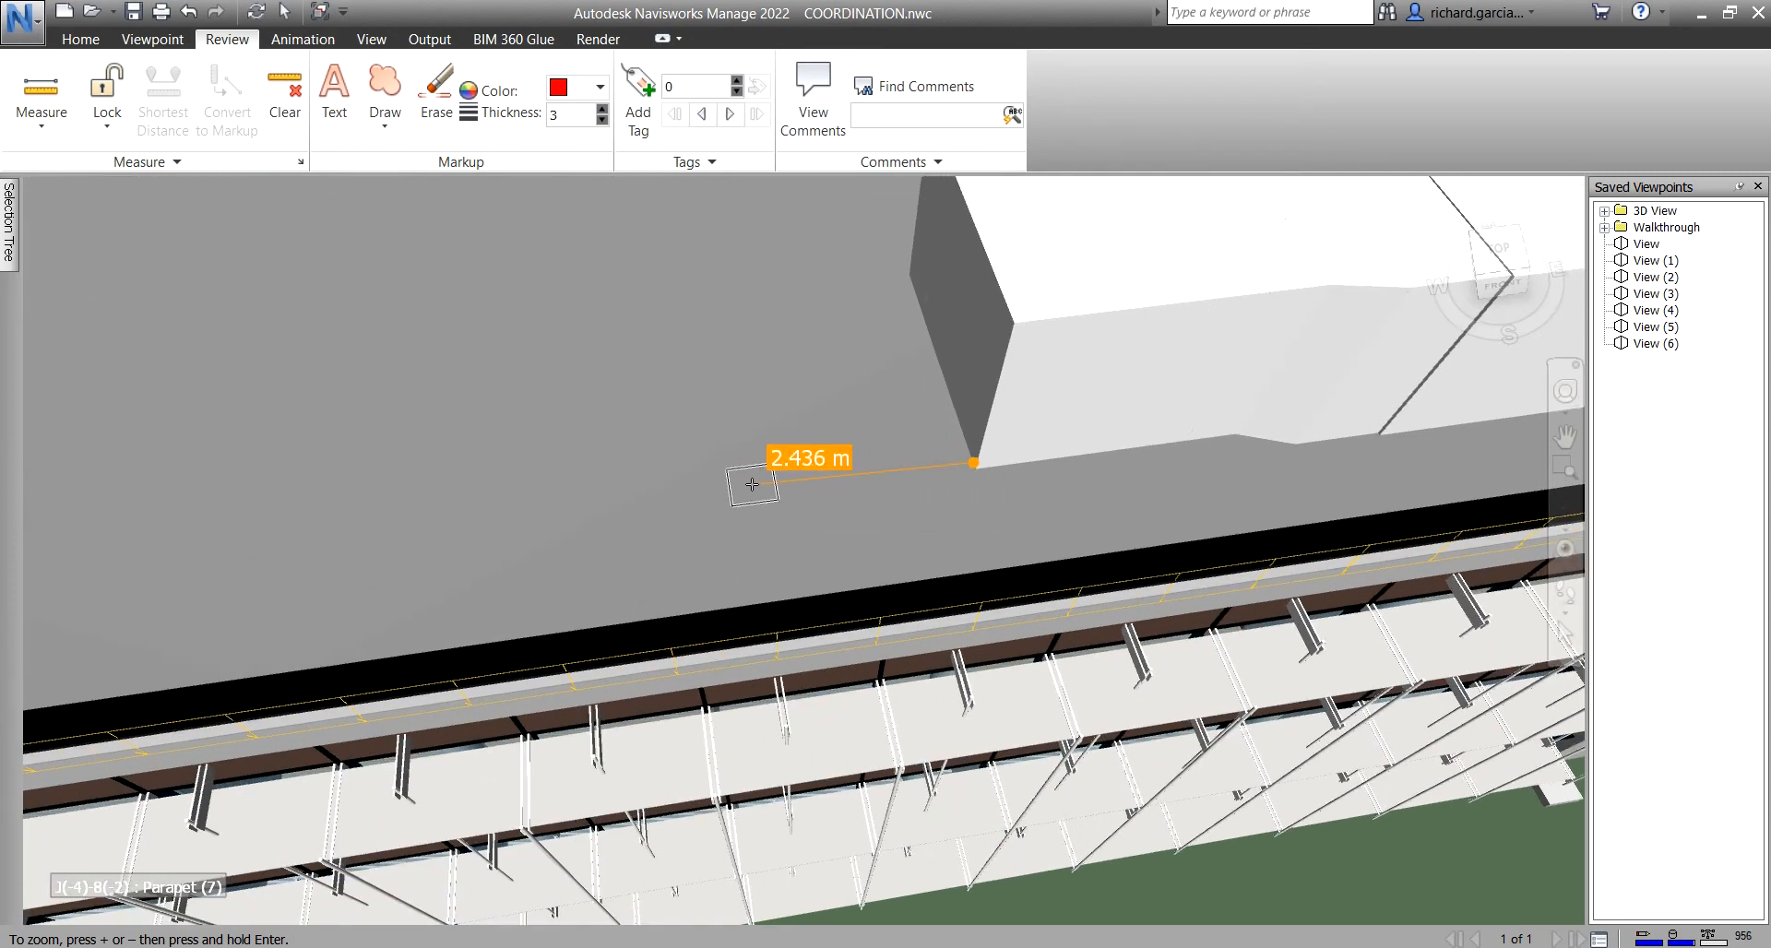
left_click(118, 133)
left_click(141, 210)
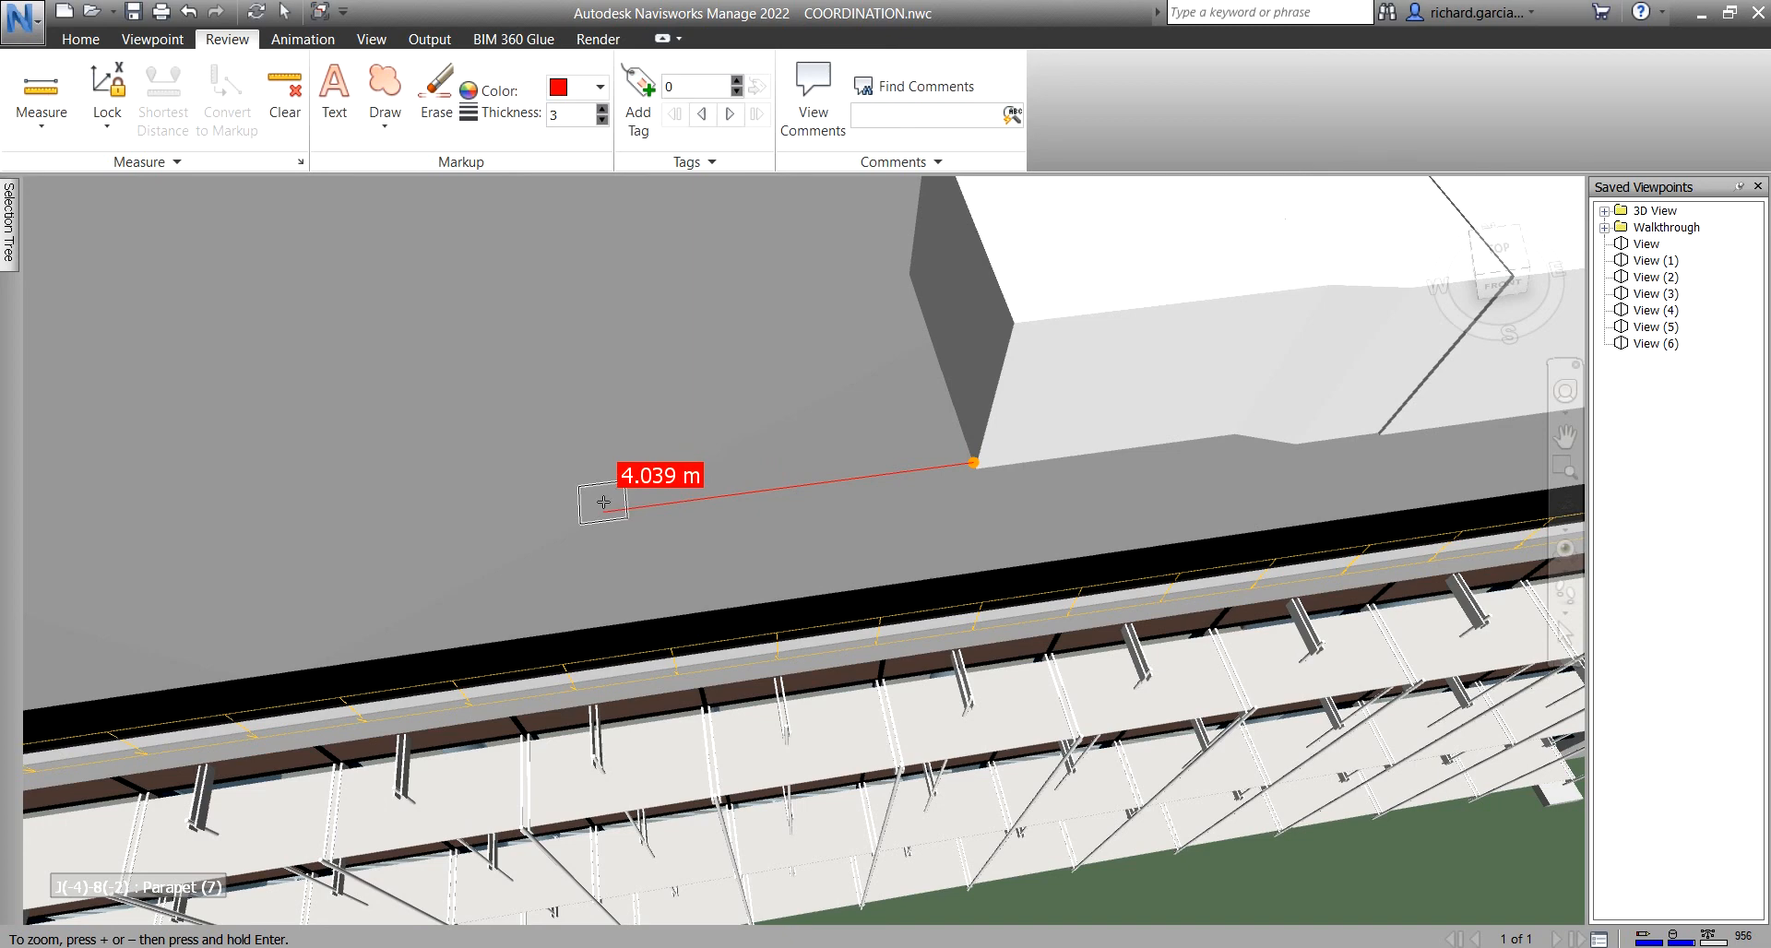
left_click(606, 502)
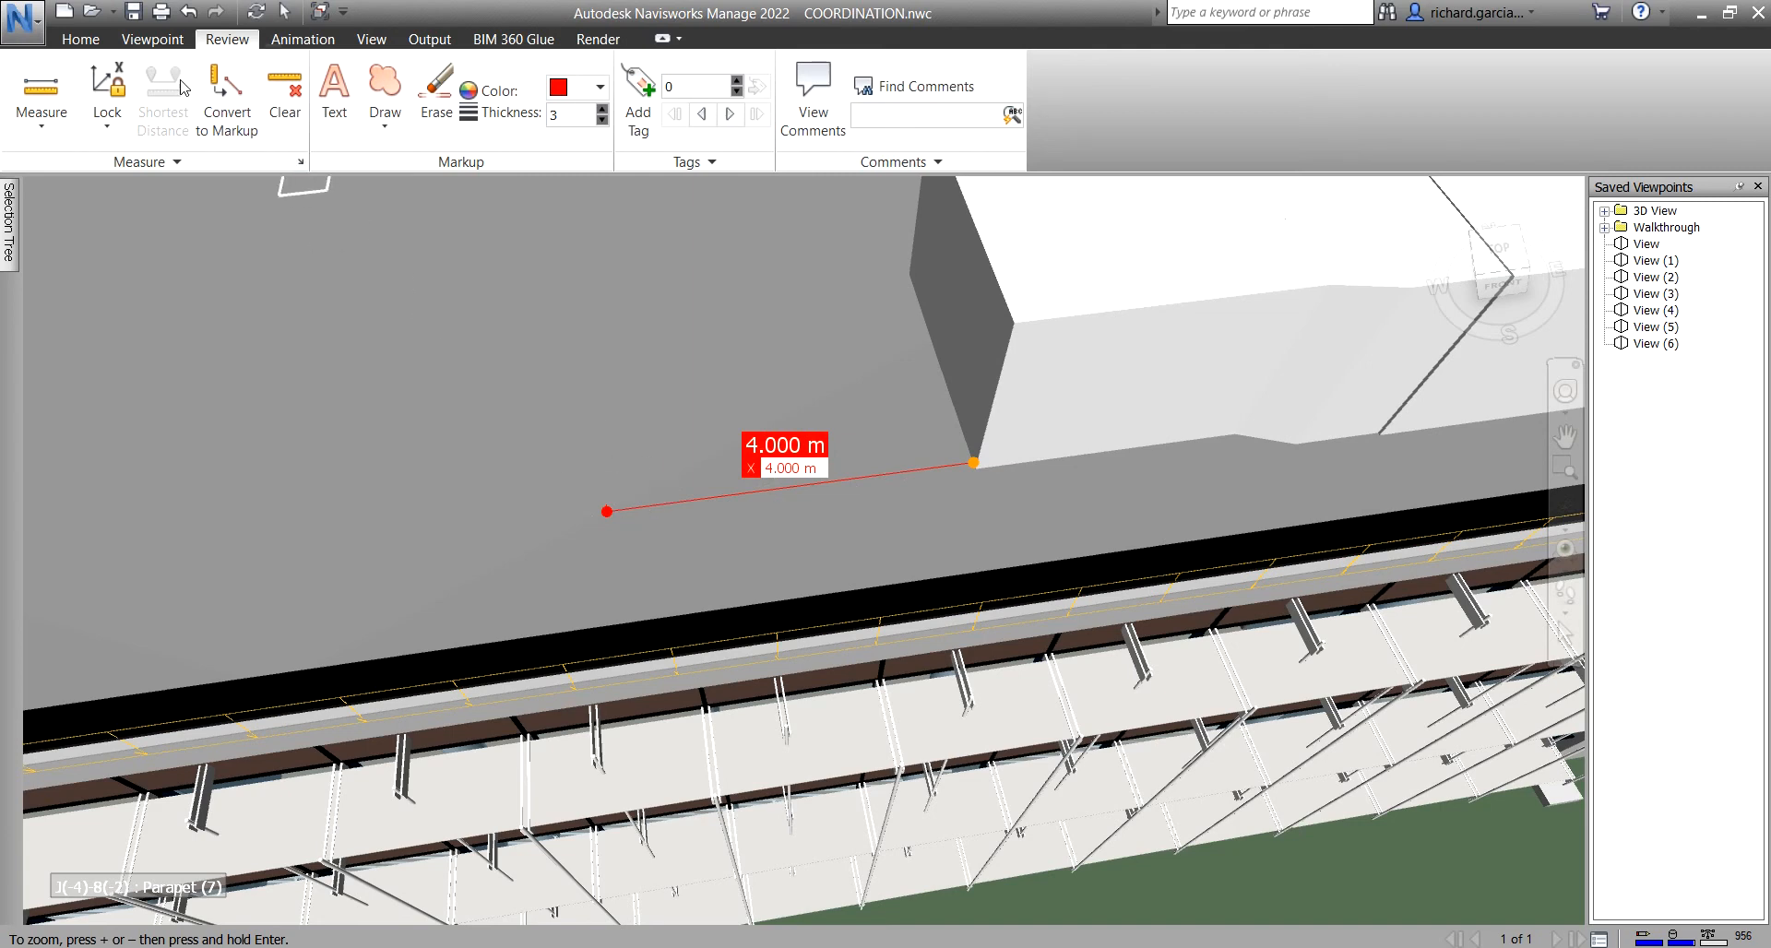
left_click(81, 39)
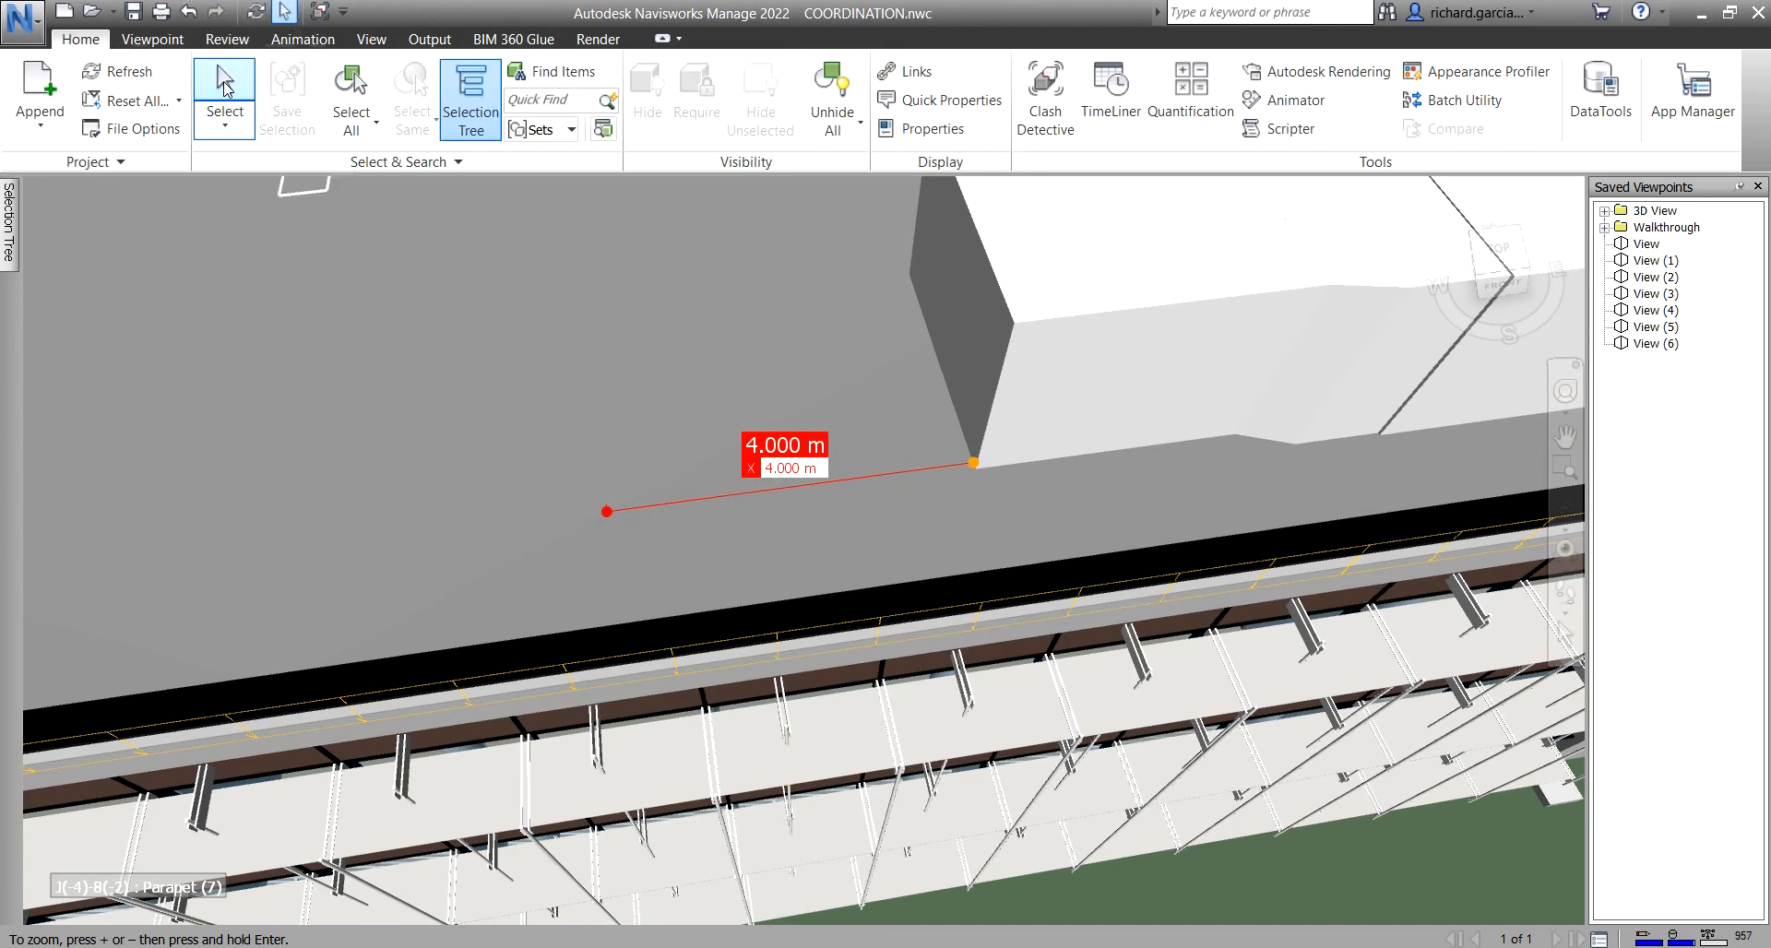
- Select the roof unit and transform it 4 m along the measured line
left_click(225, 88)
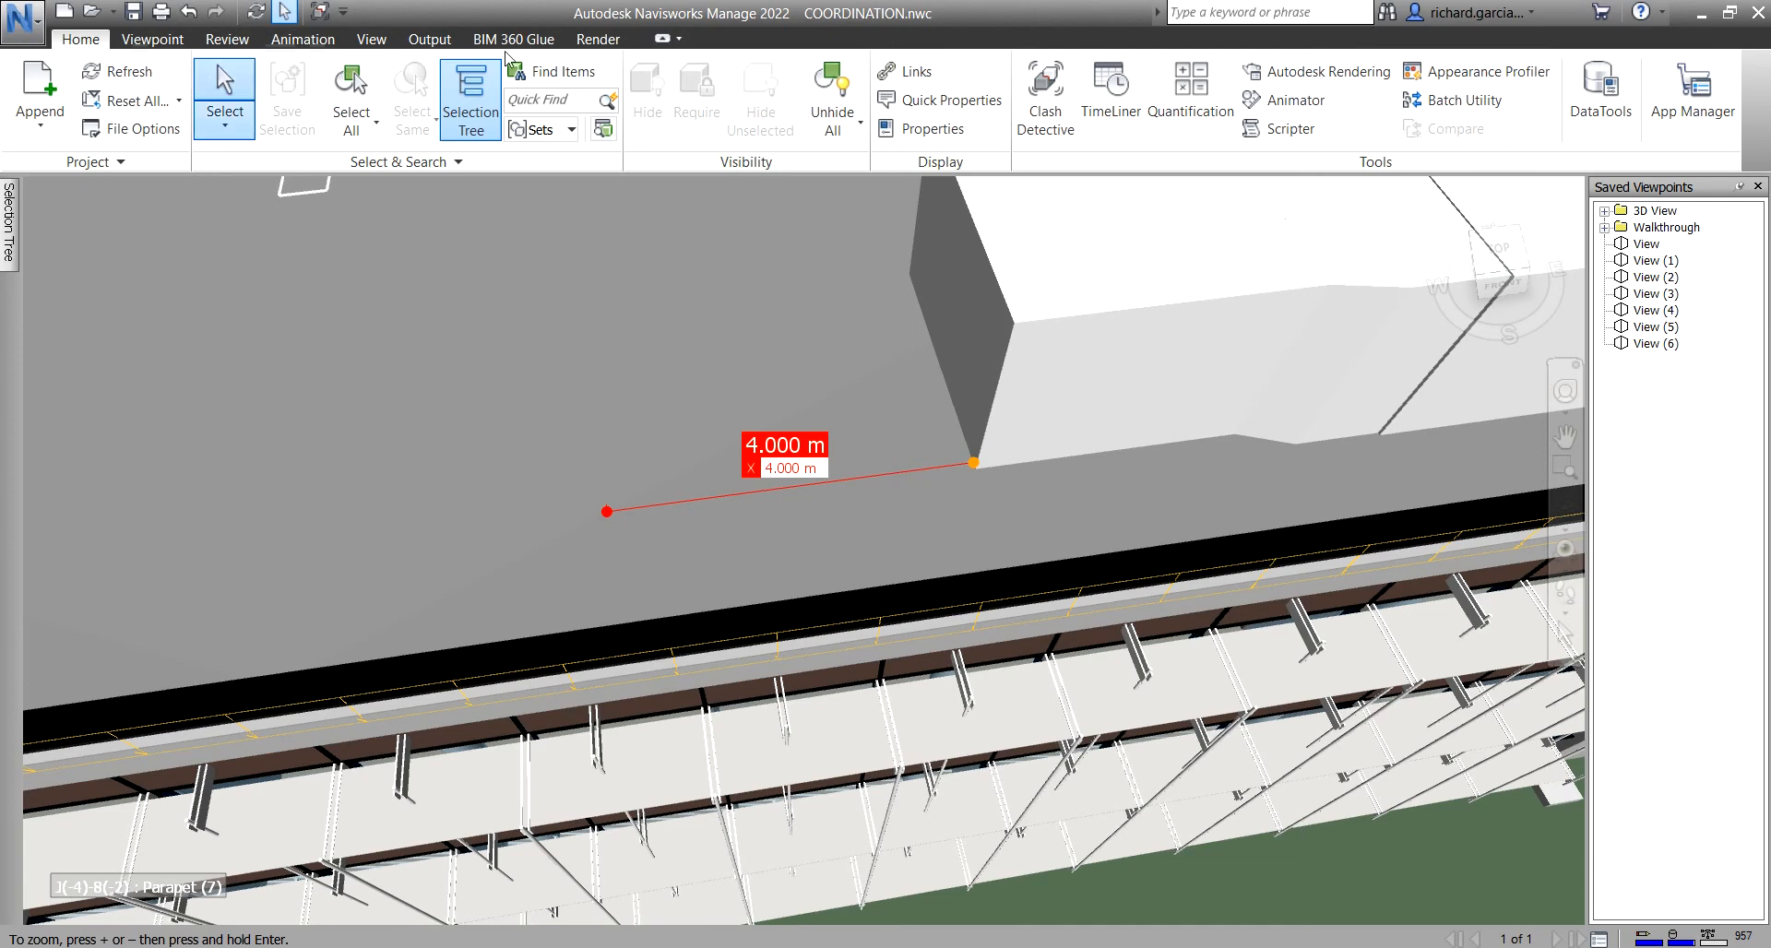
left_click(986, 284)
left_click(986, 285)
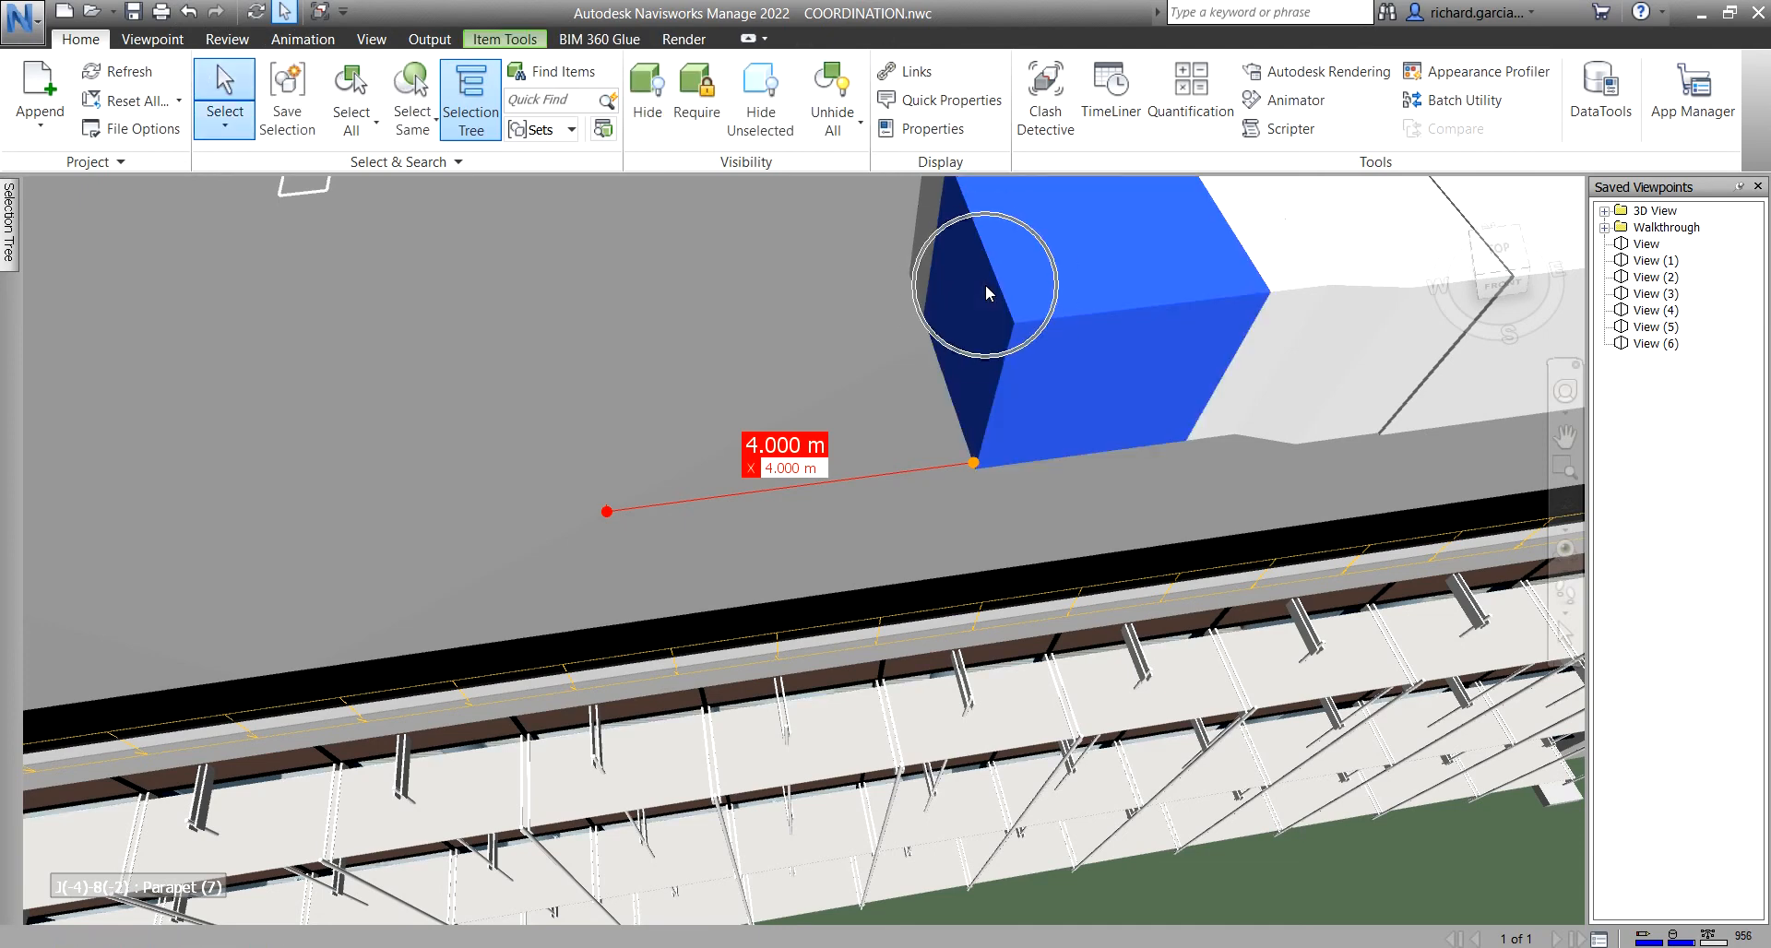
left_click(226, 41)
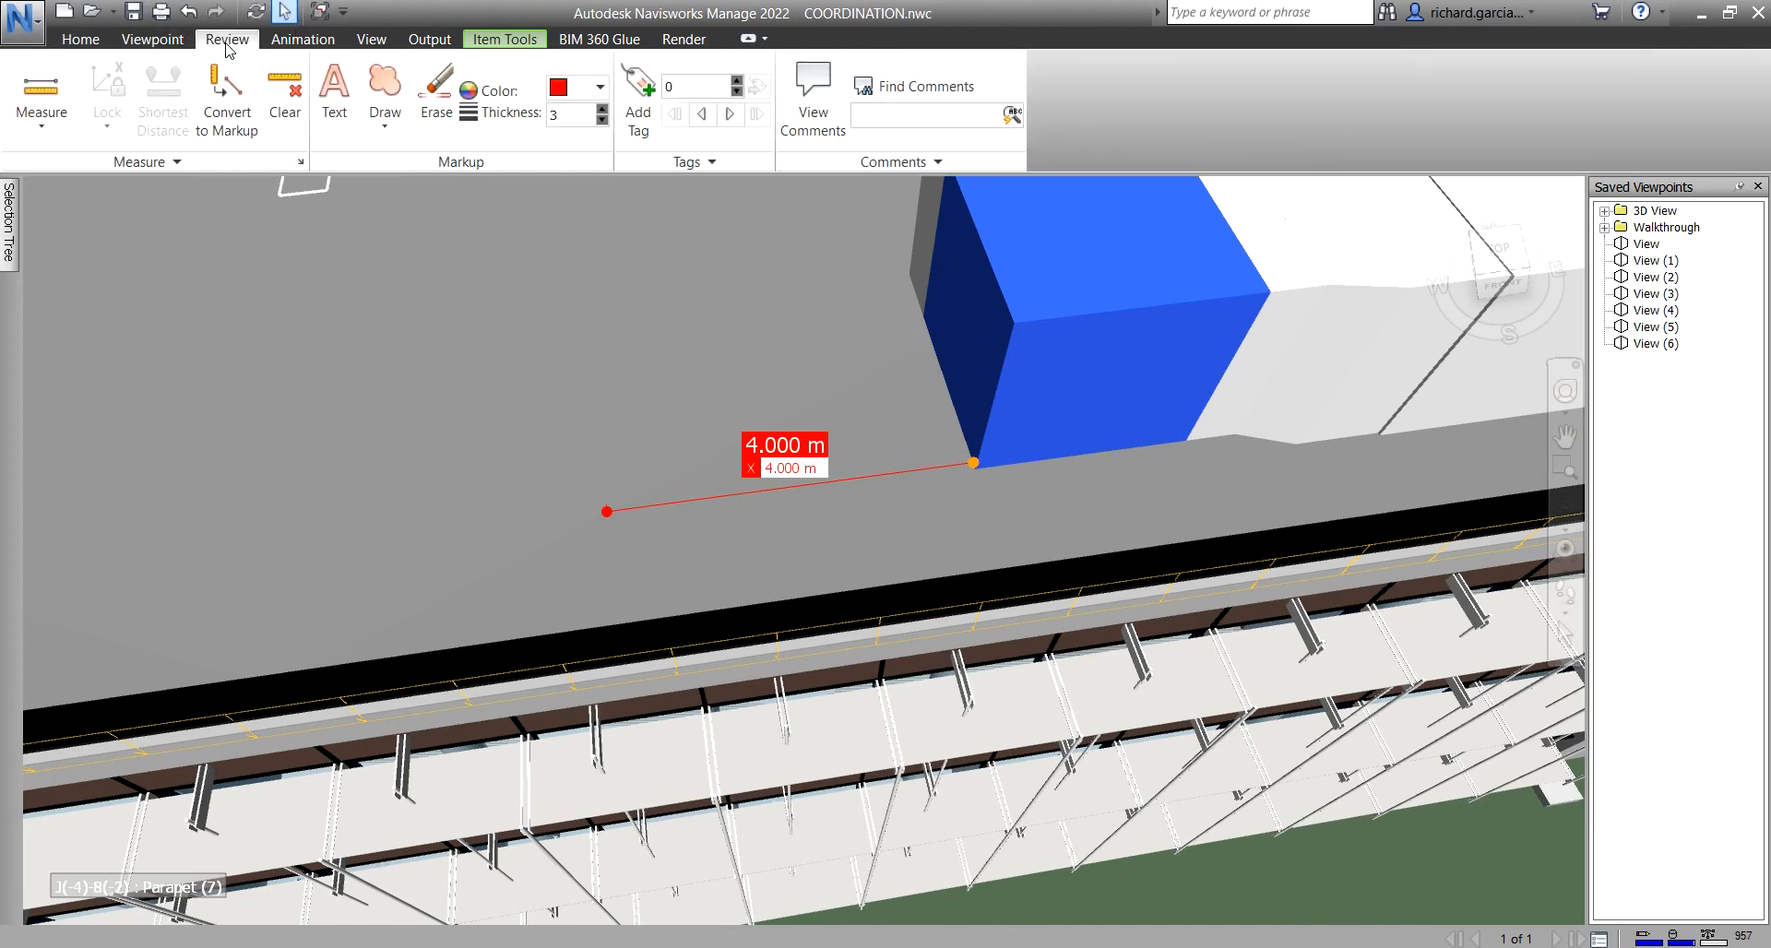
left_click(166, 162)
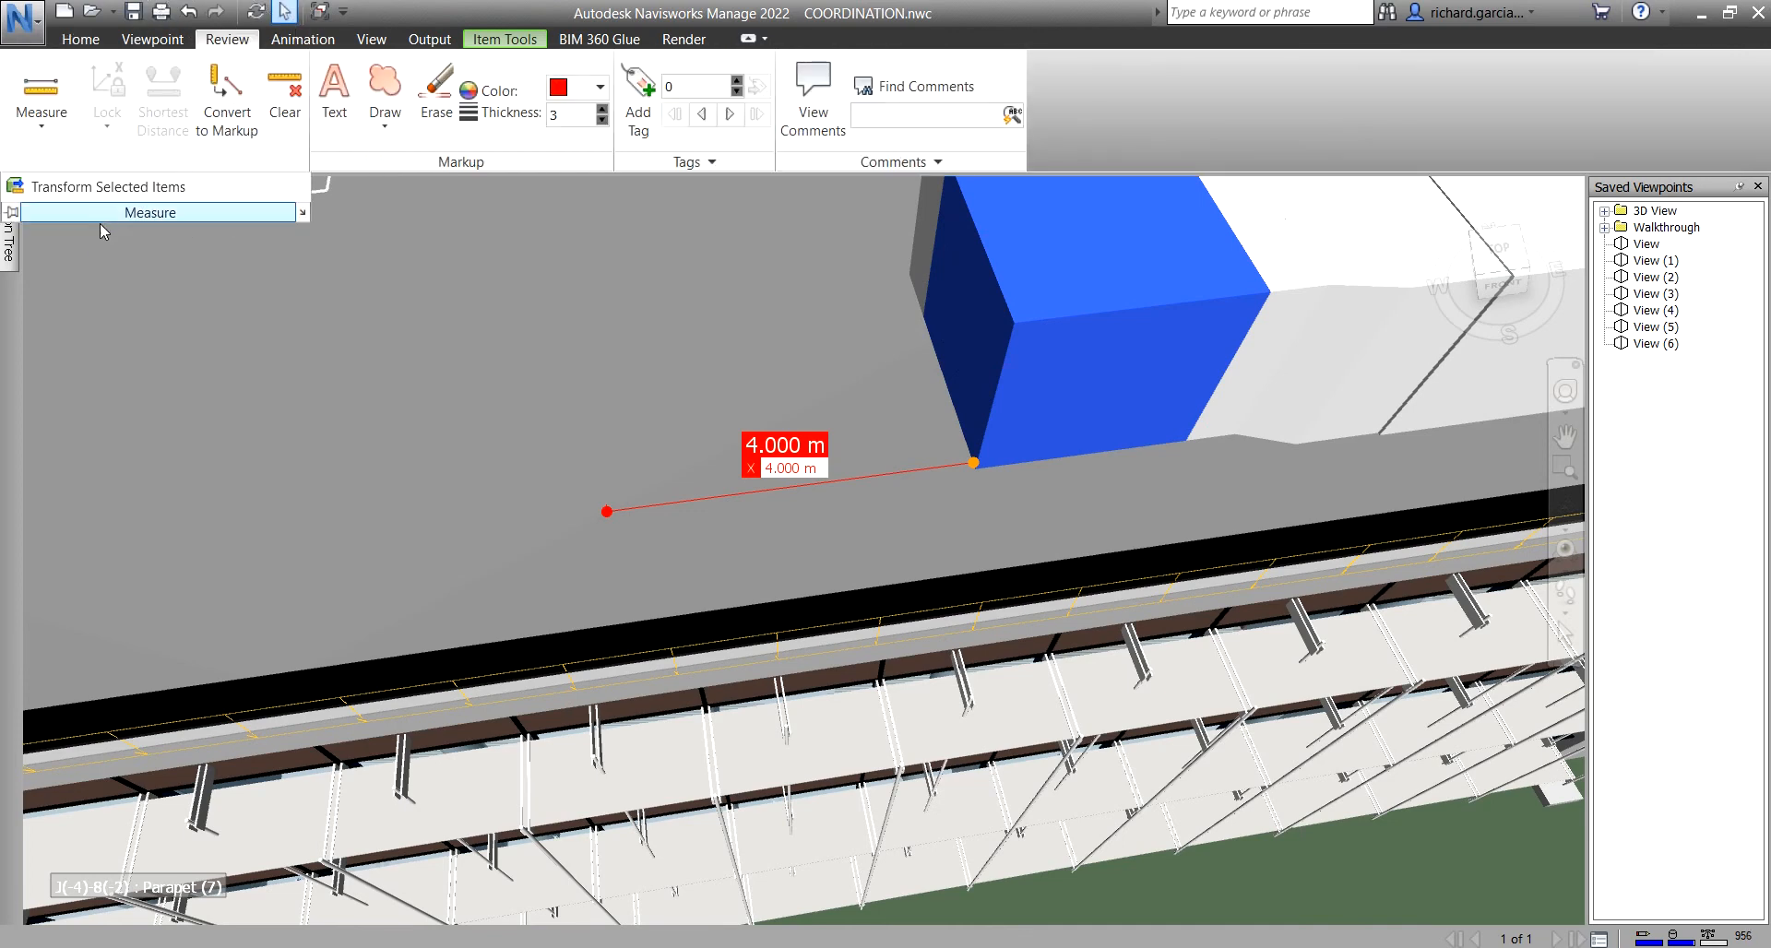
left_click(134, 189)
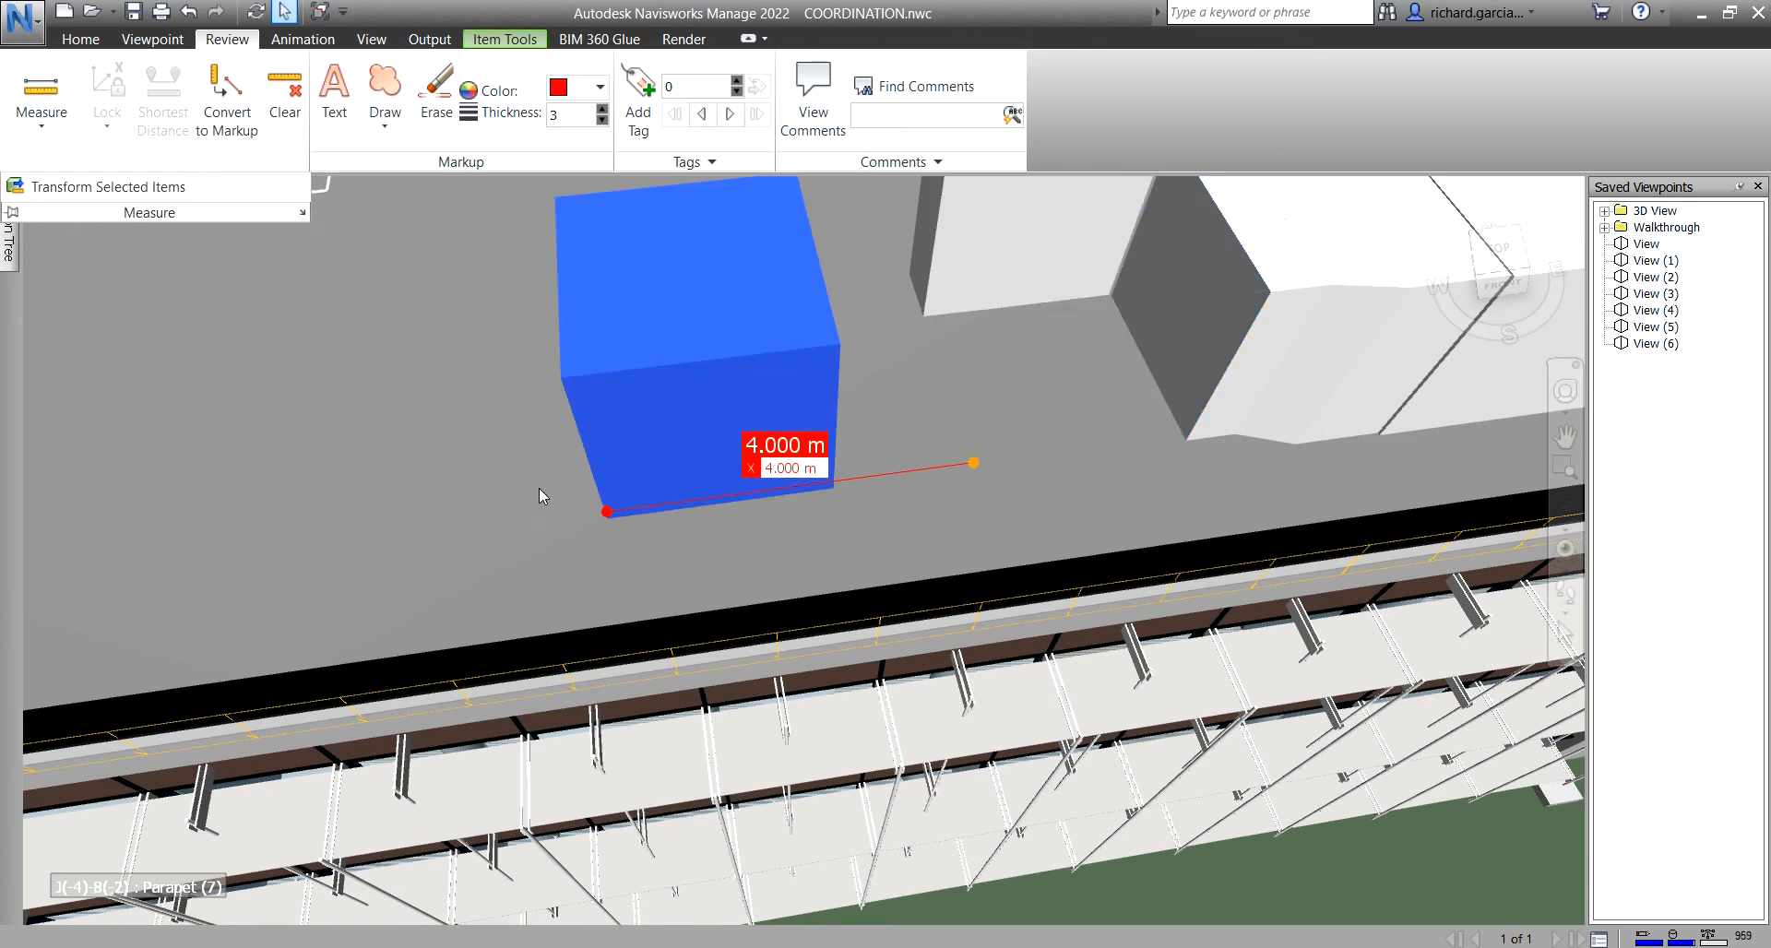
- Convert the 4 m measurement to markup as View (7), comparing it with View (6)
middle_click_drag(445, 480, 524, 437, "shift")
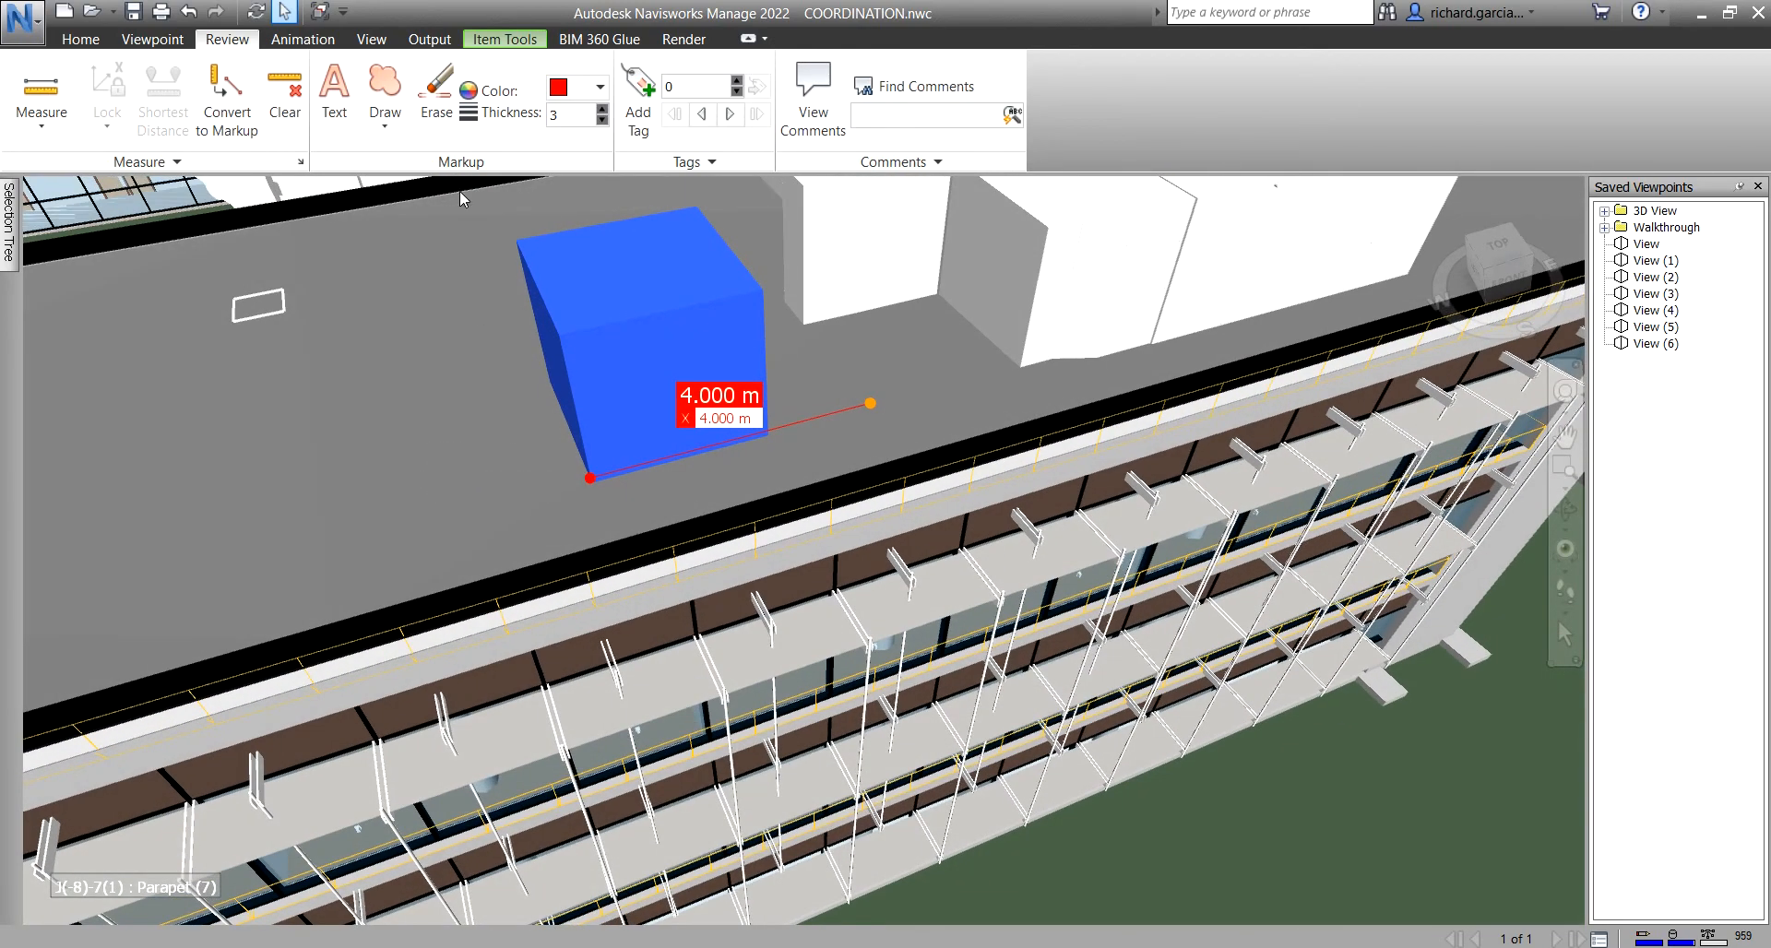
left_click(226, 92)
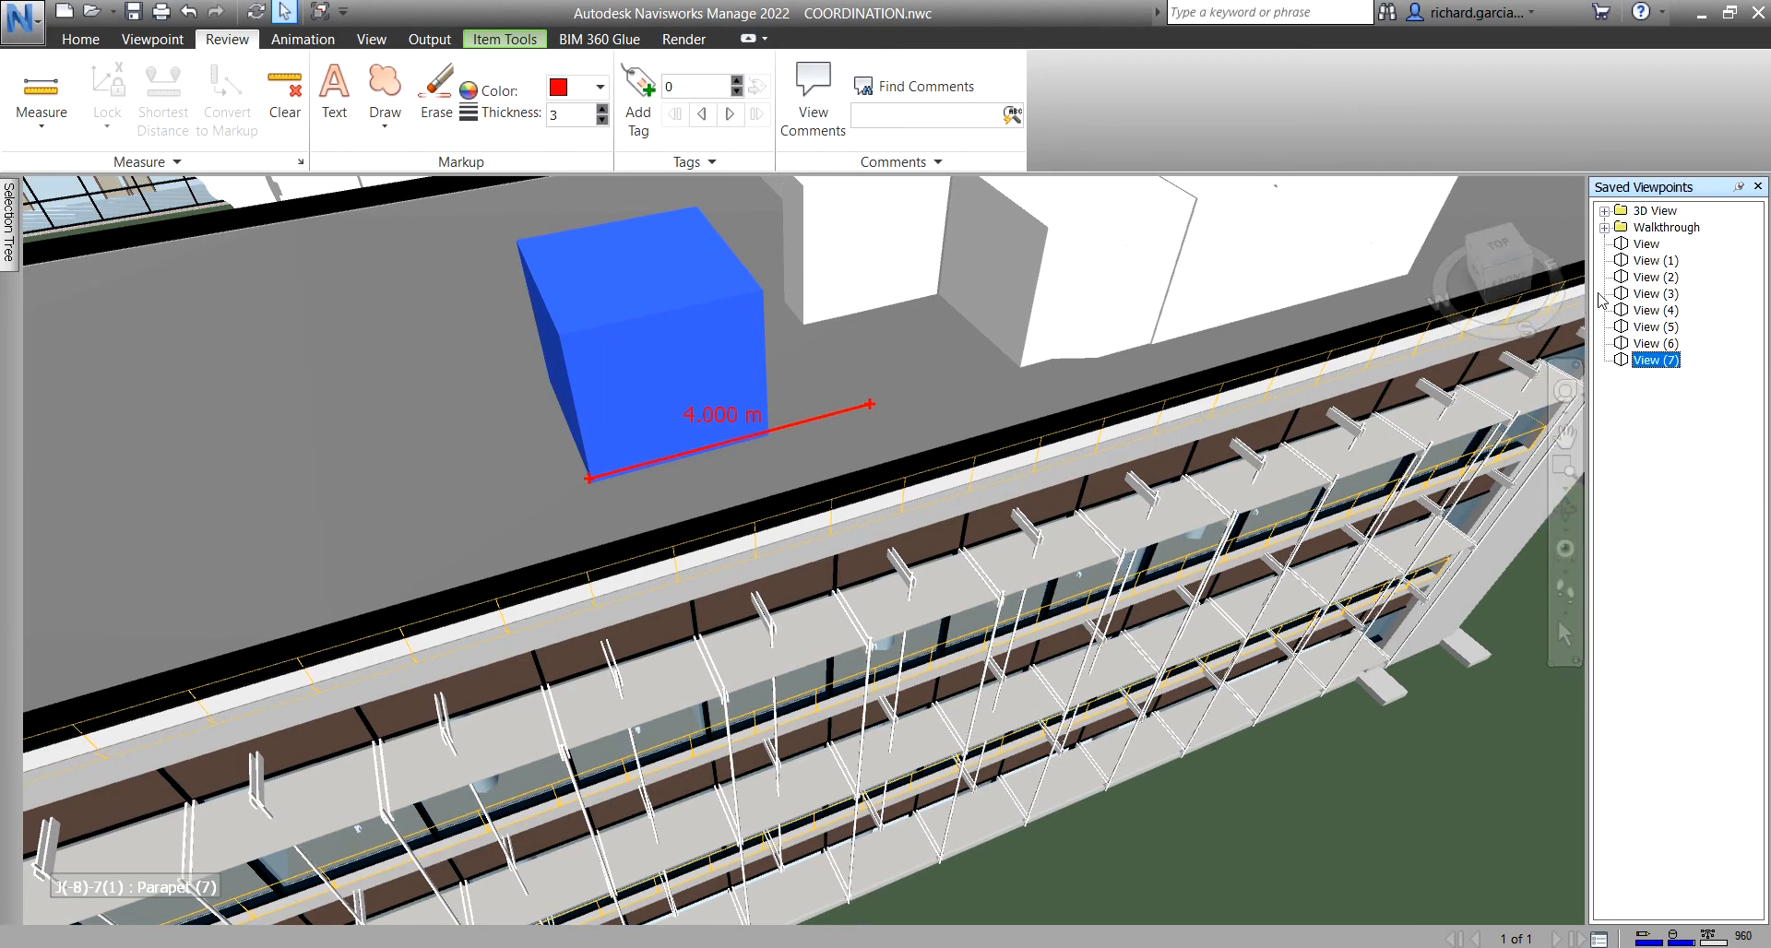
left_click(1656, 343)
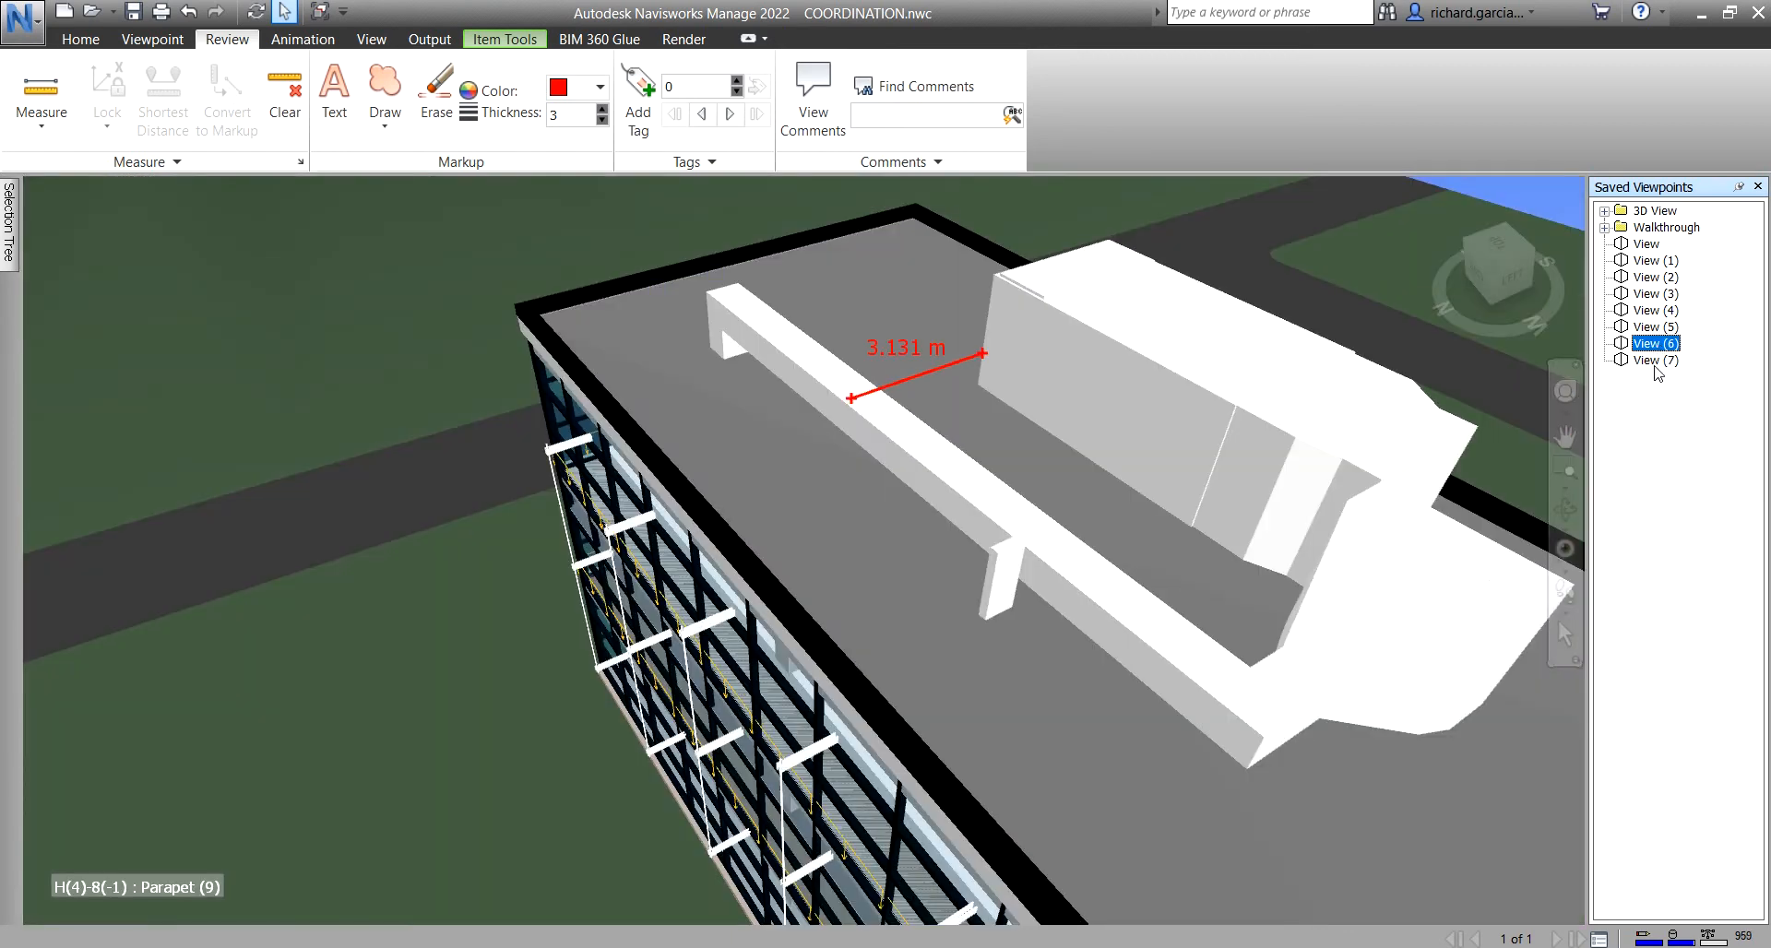
left_click(1656, 360)
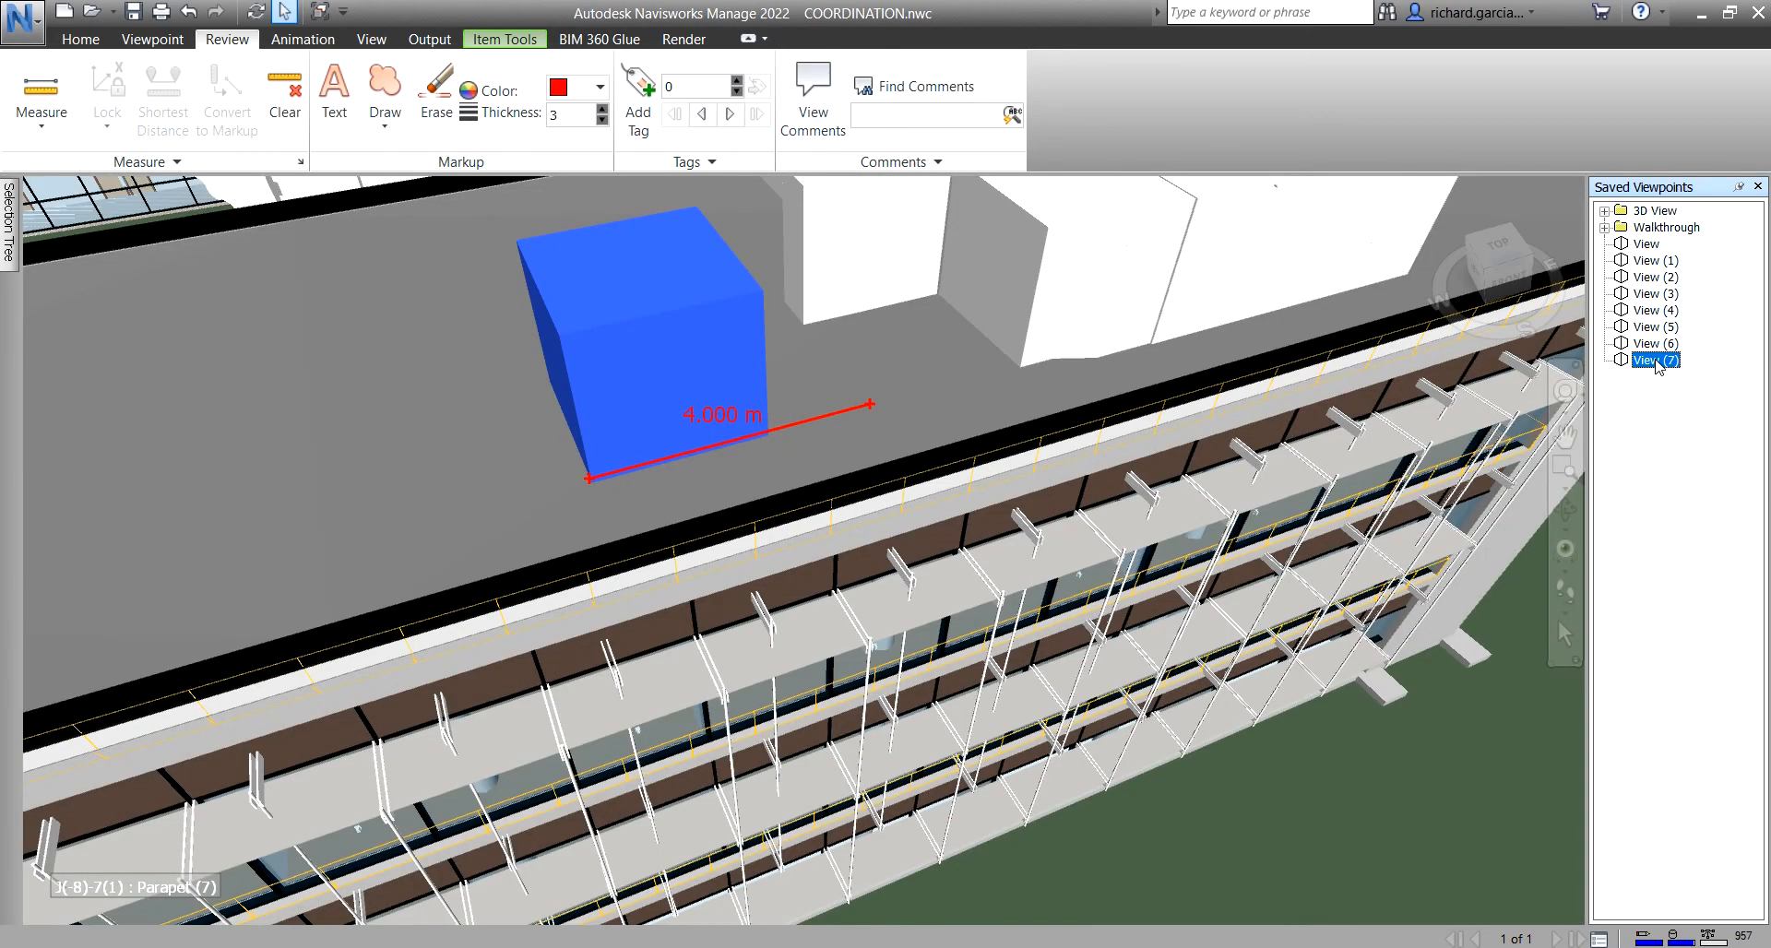
left_click(143, 162)
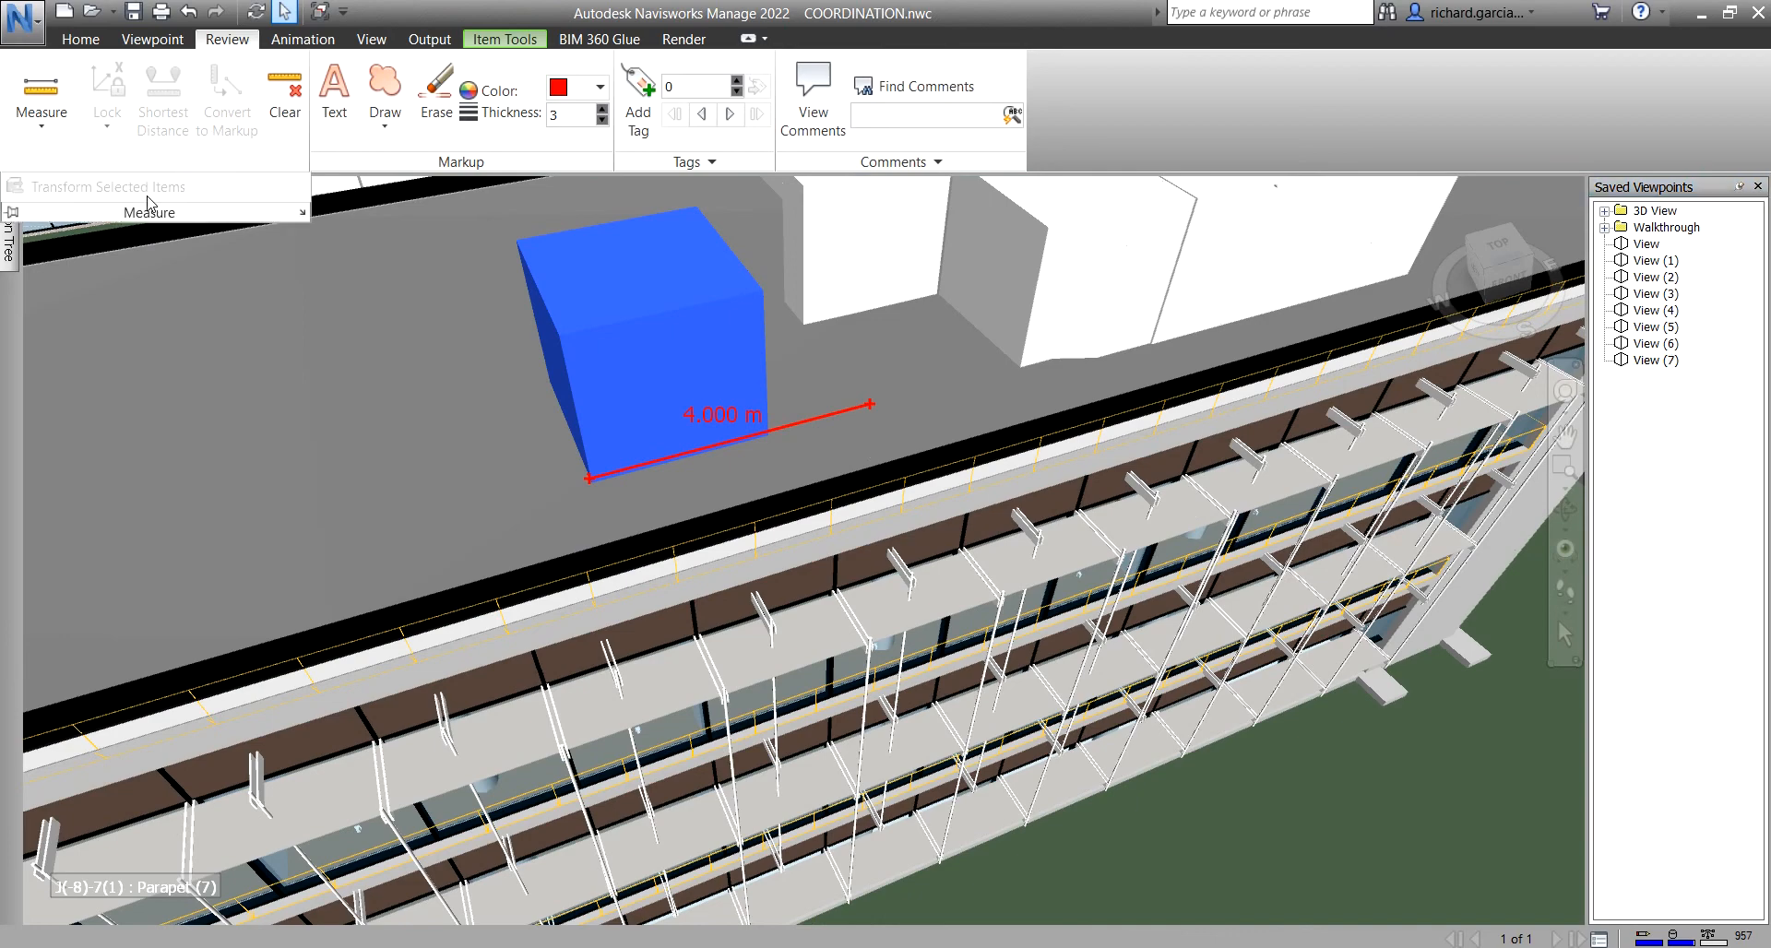
- Measure 3.037 m point-to-point, Y-axis locked, from the roof unit's corner across the slab
scroll(804, 440, "down", 1)
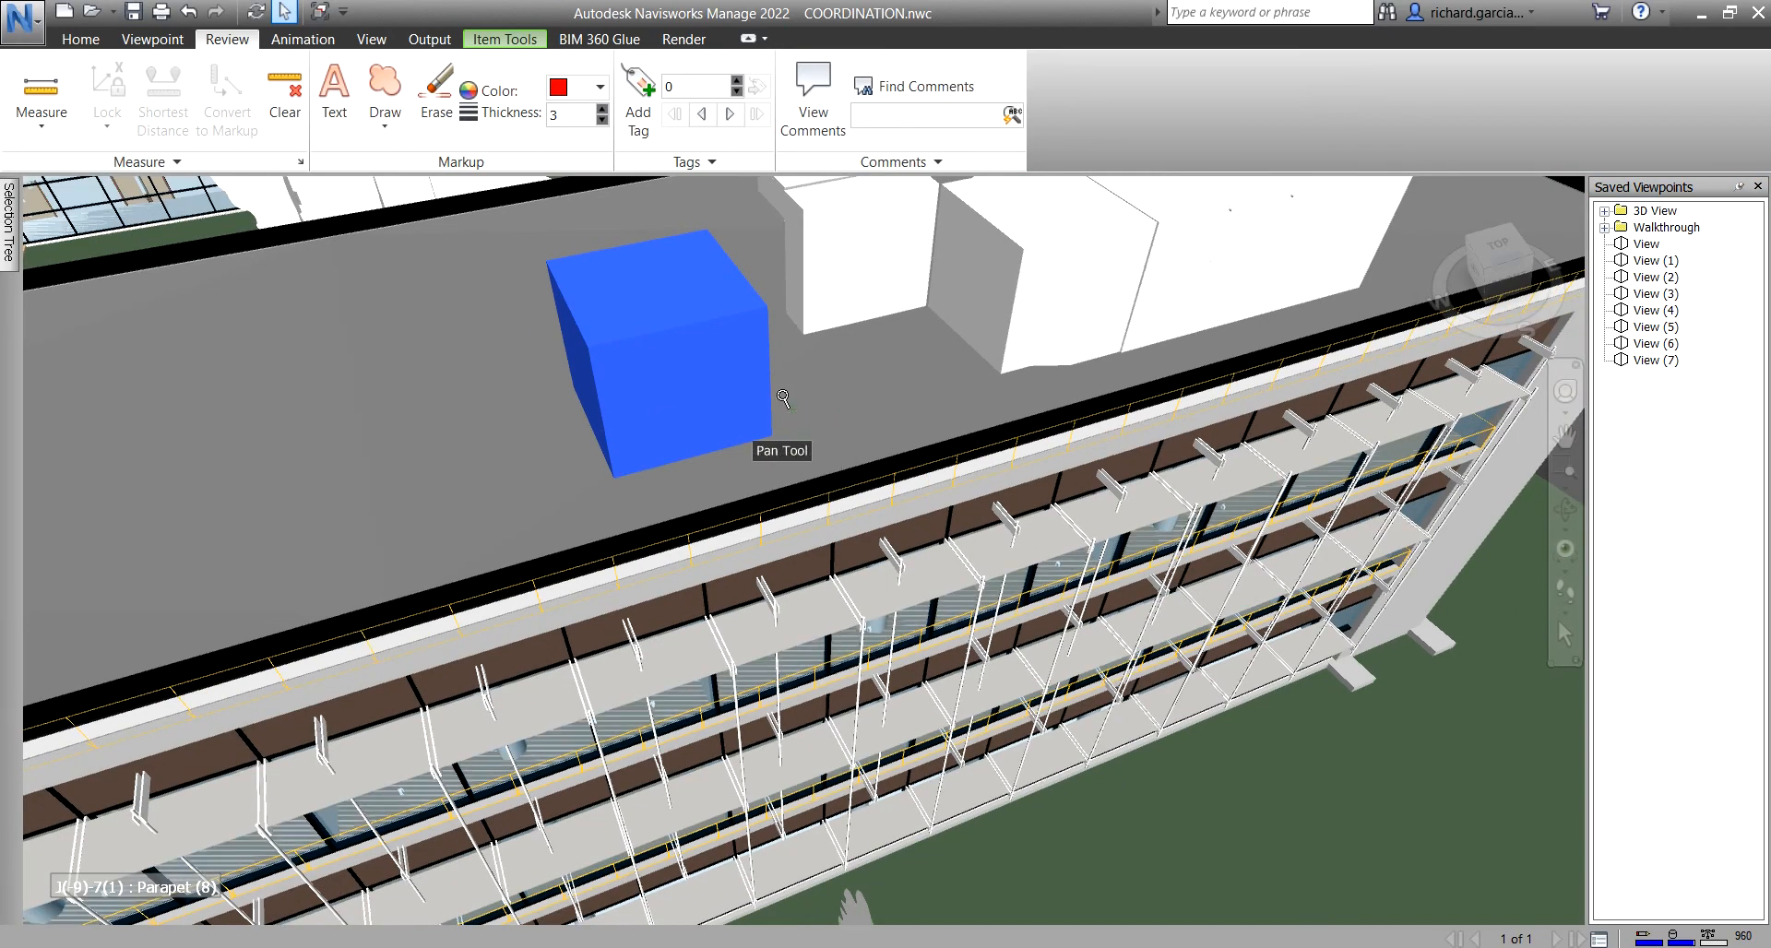
middle_click_drag(672, 362, 683, 380, "shift")
left_click(487, 320)
scroll(640, 344, "up", 2)
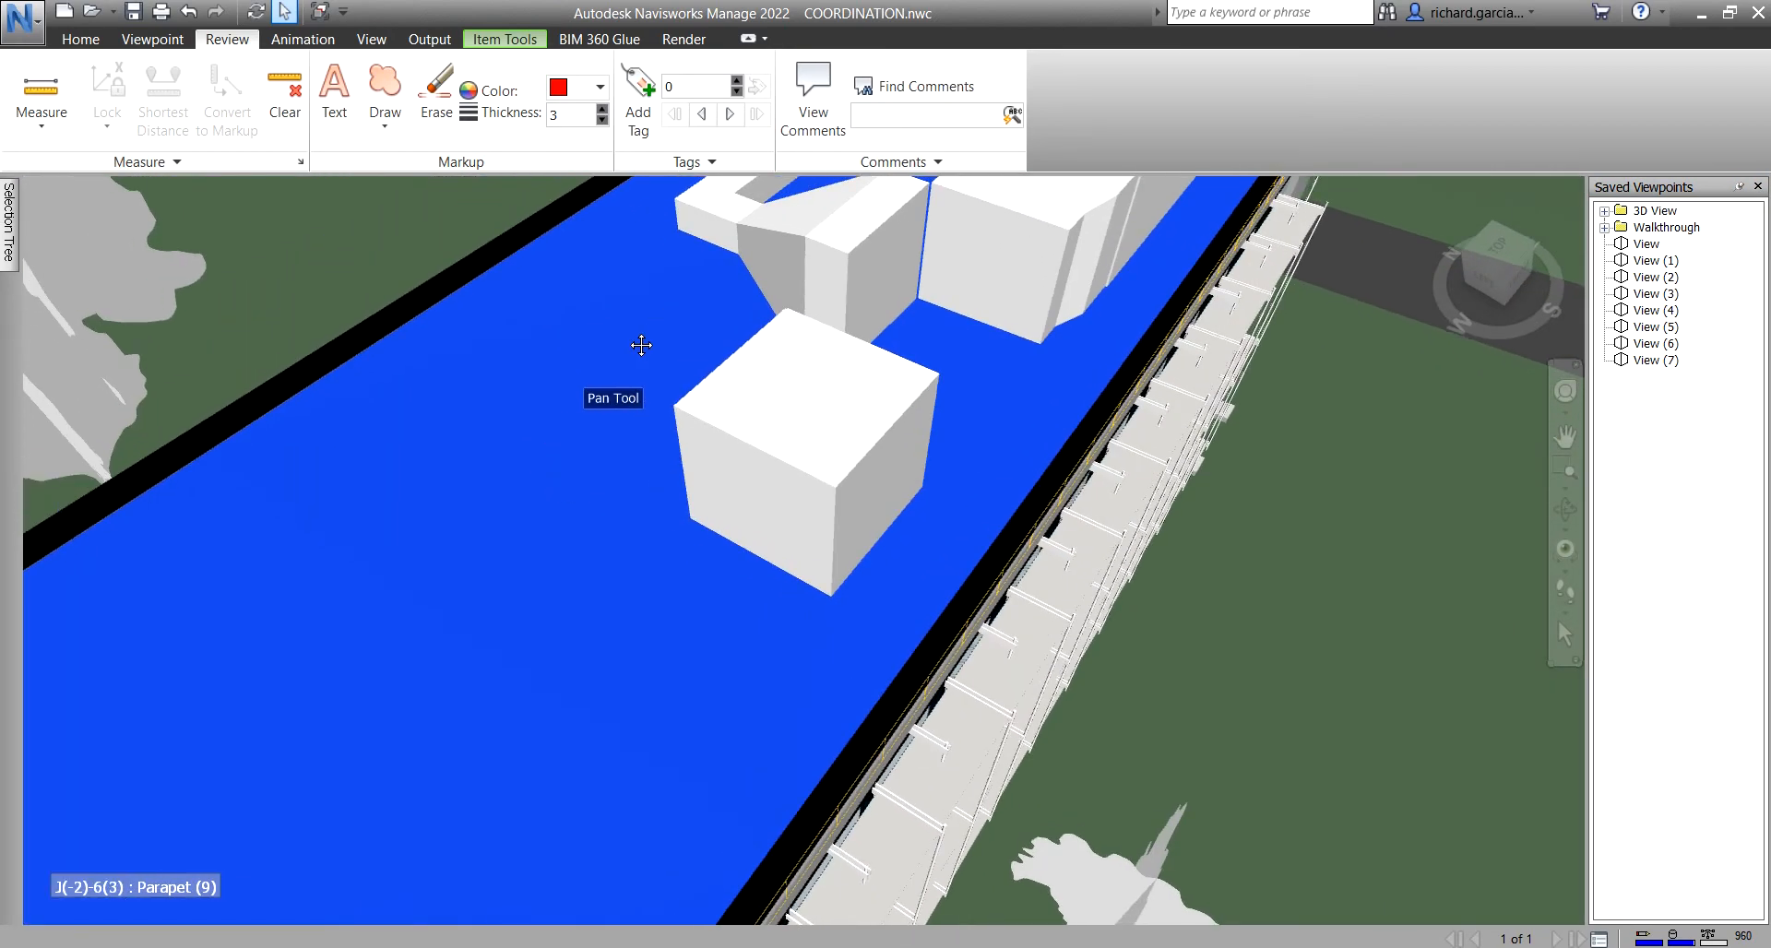
left_click(41, 88)
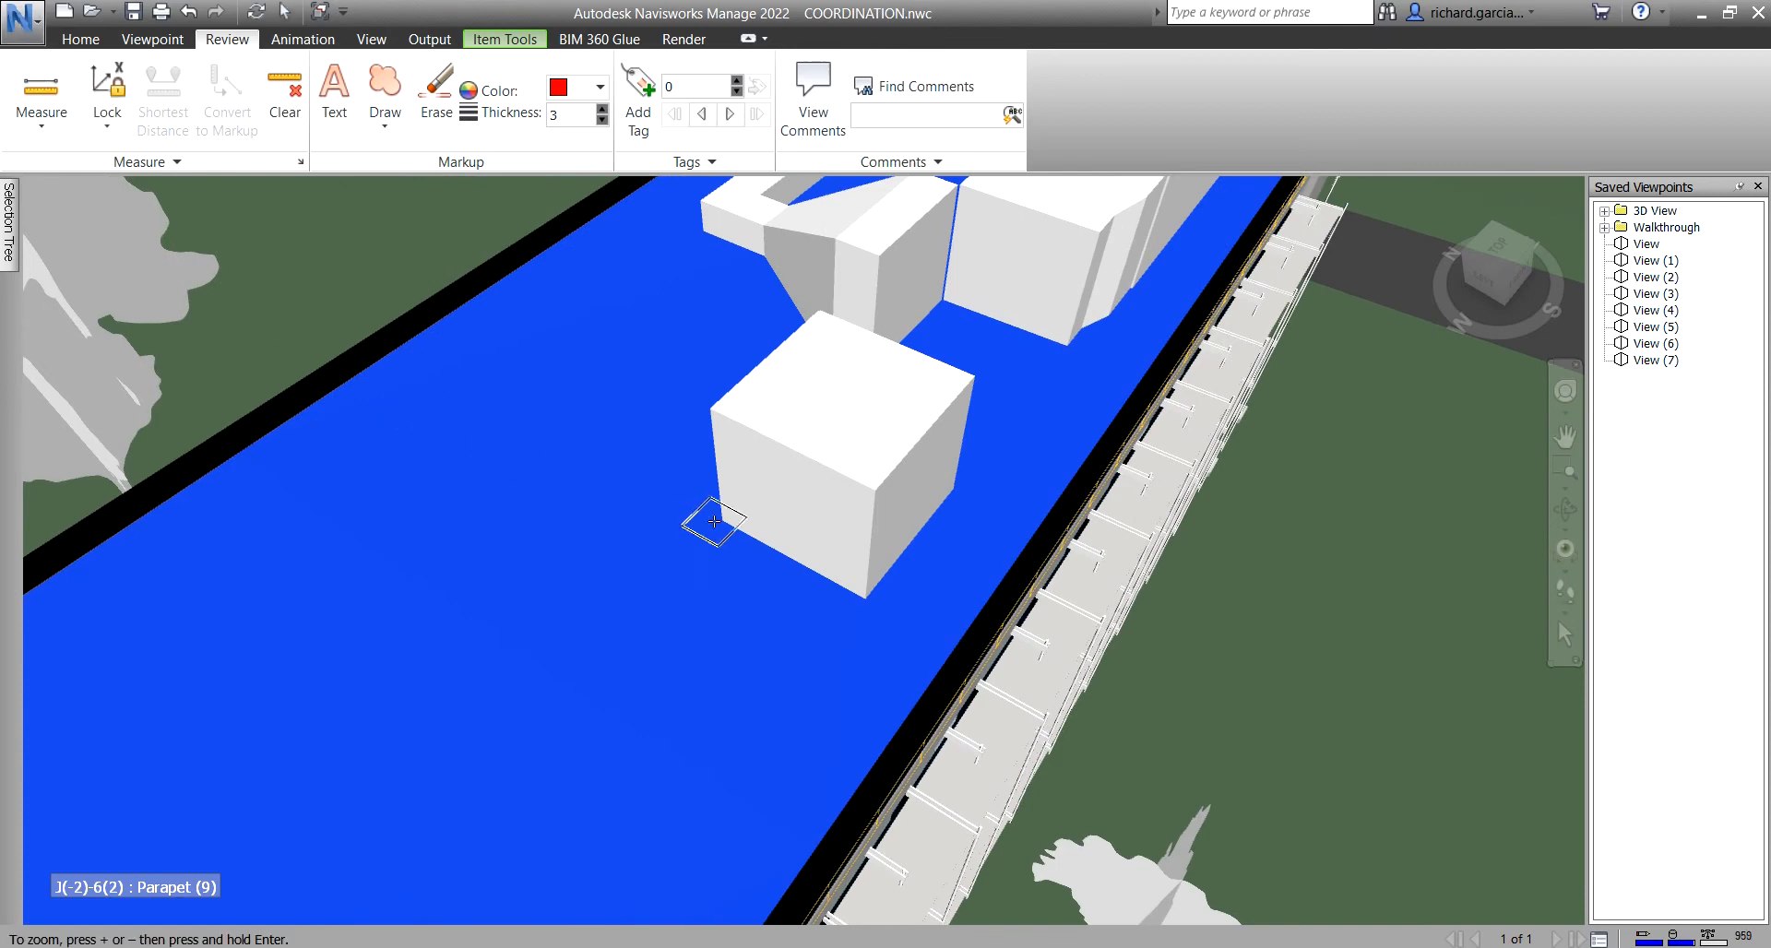
middle_click_drag(738, 519, 976, 489, "shift")
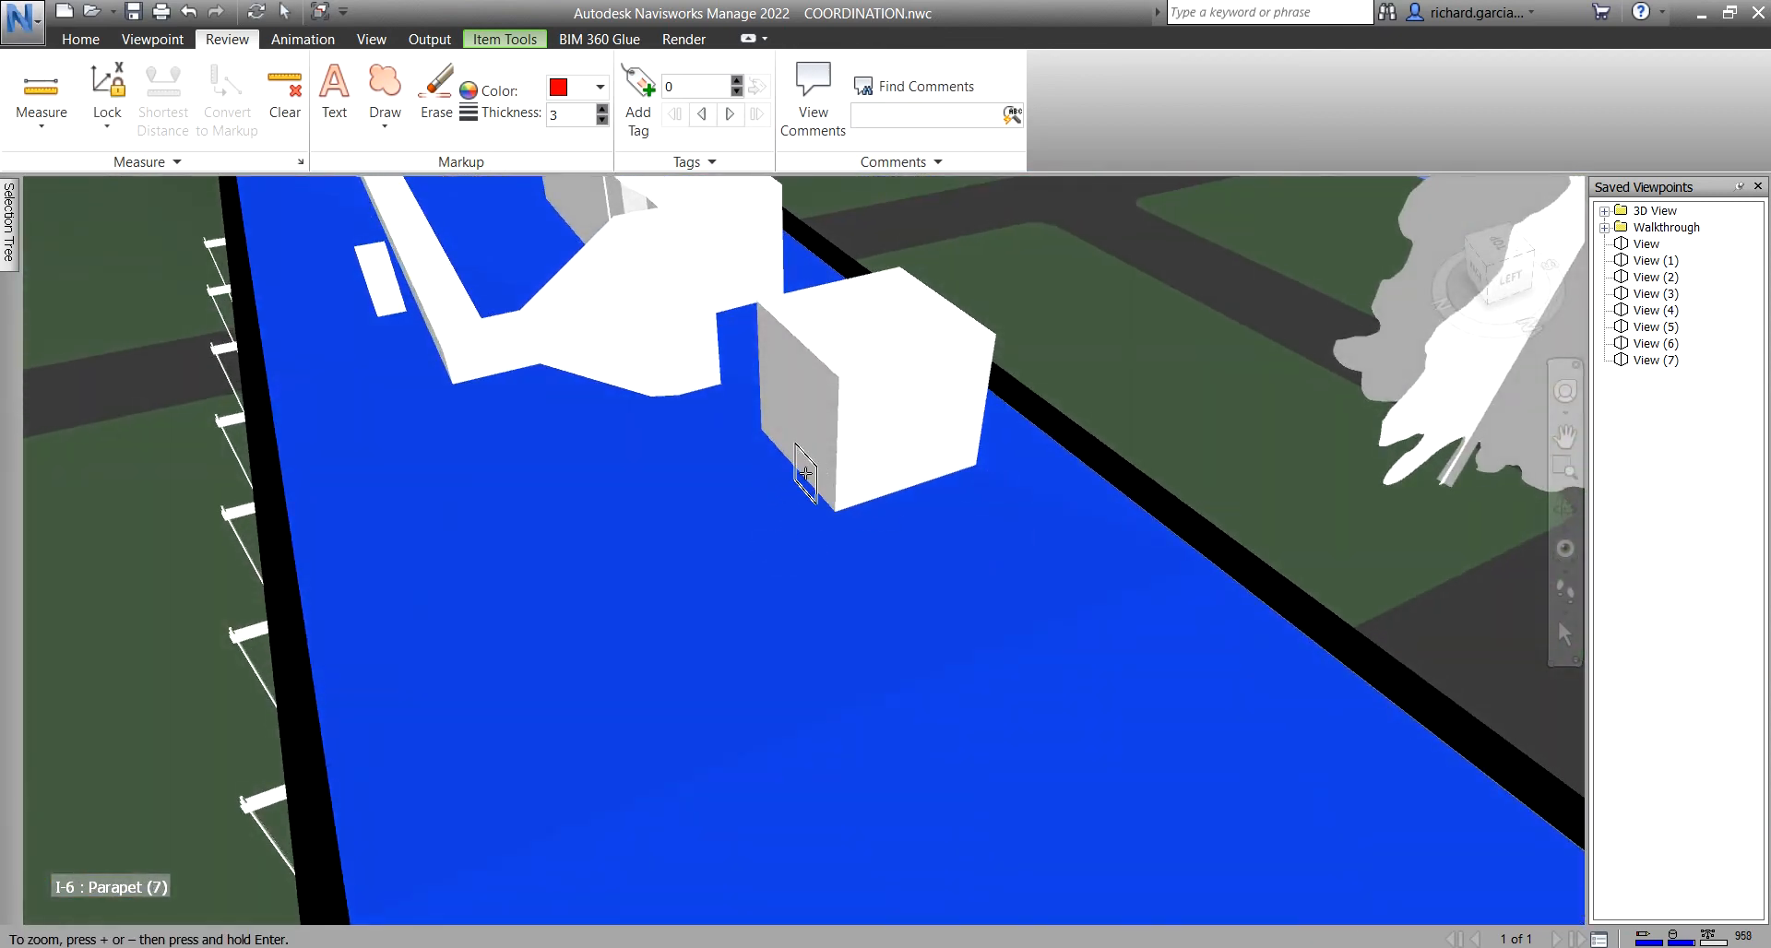
scroll(805, 475, "up", 1)
left_click(820, 464)
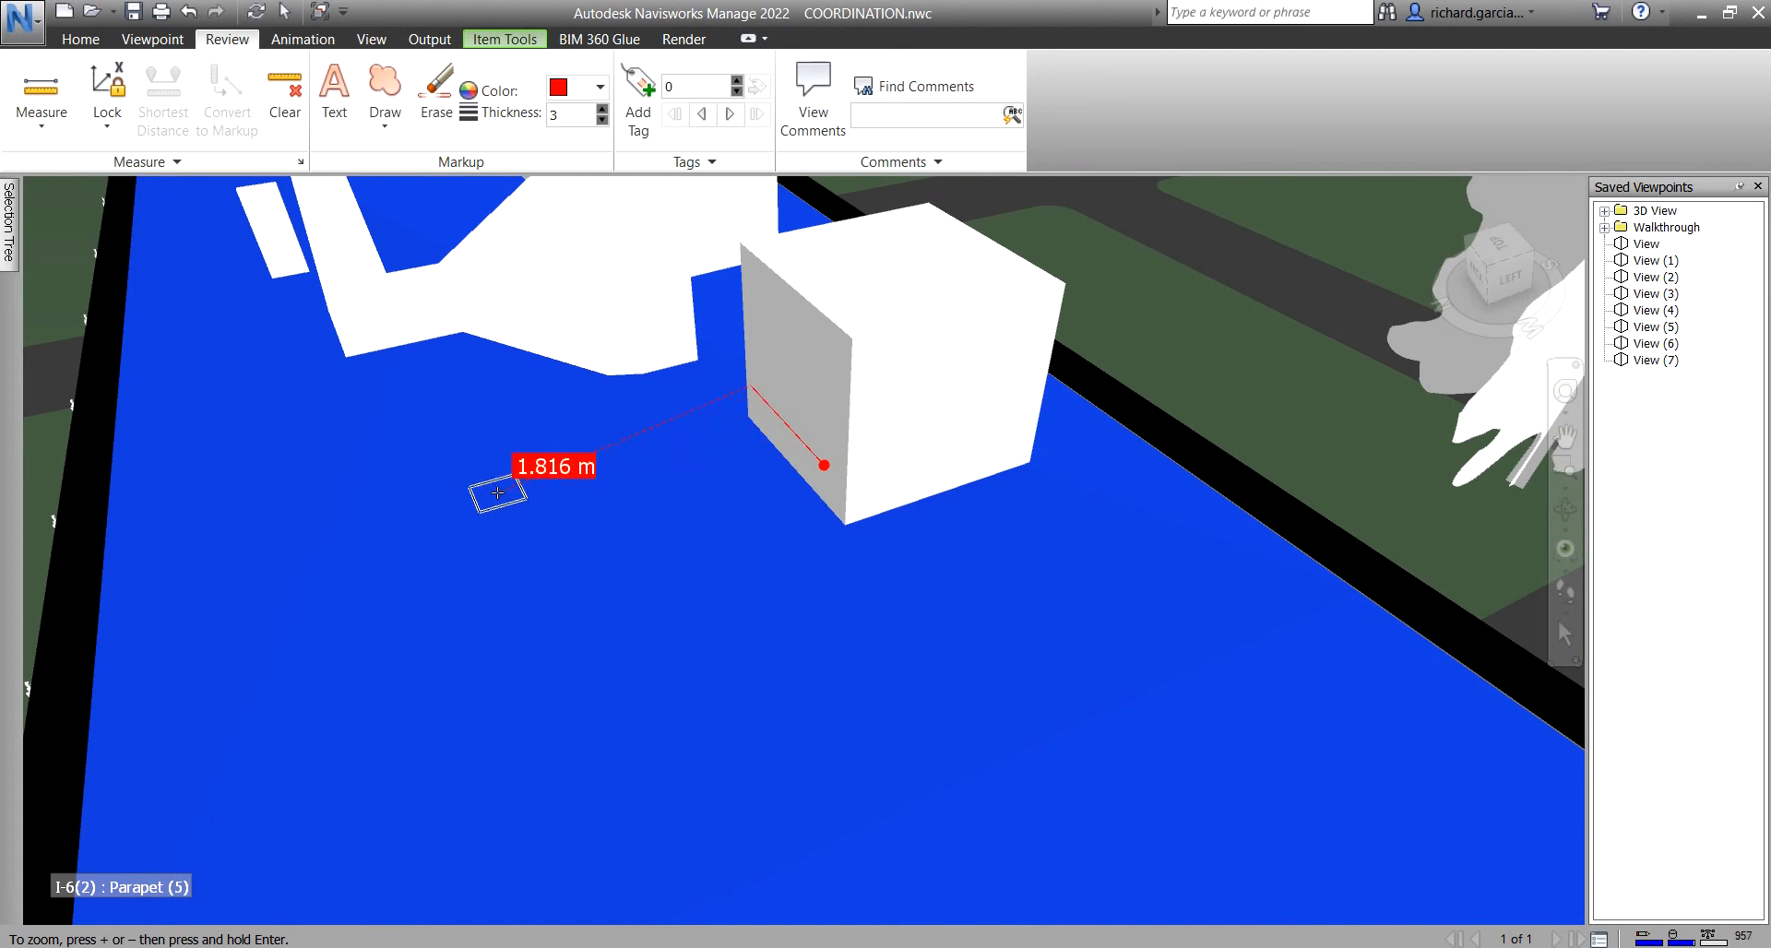
left_click(107, 130)
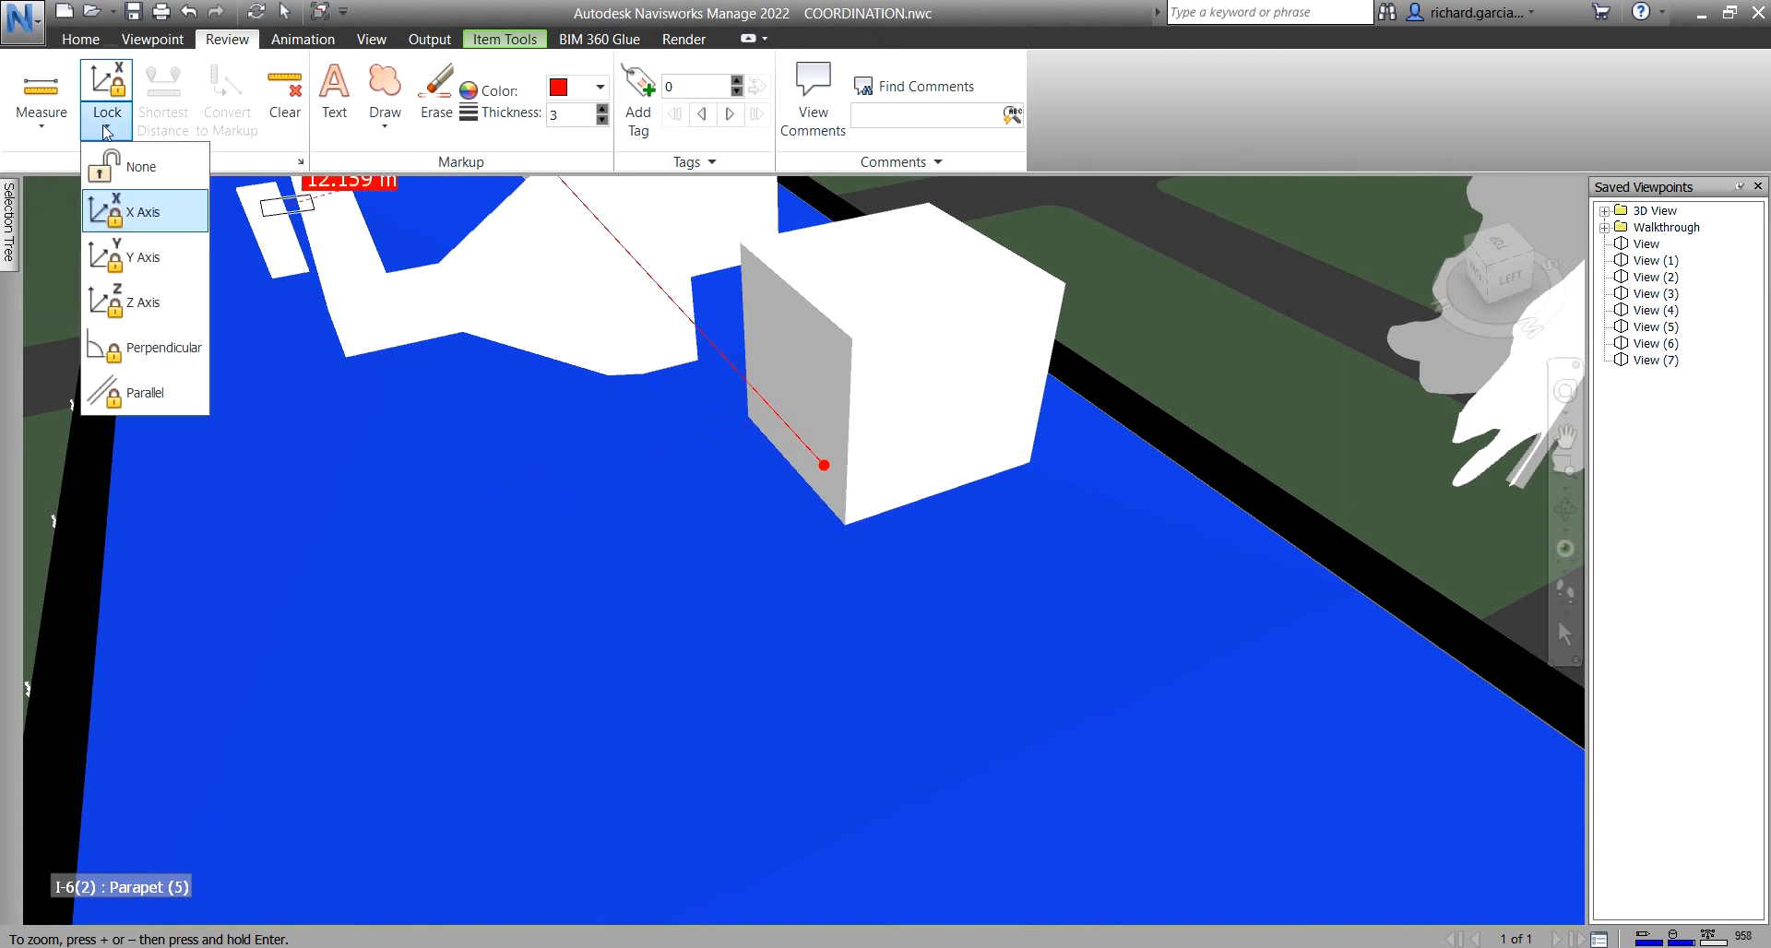
left_click(143, 257)
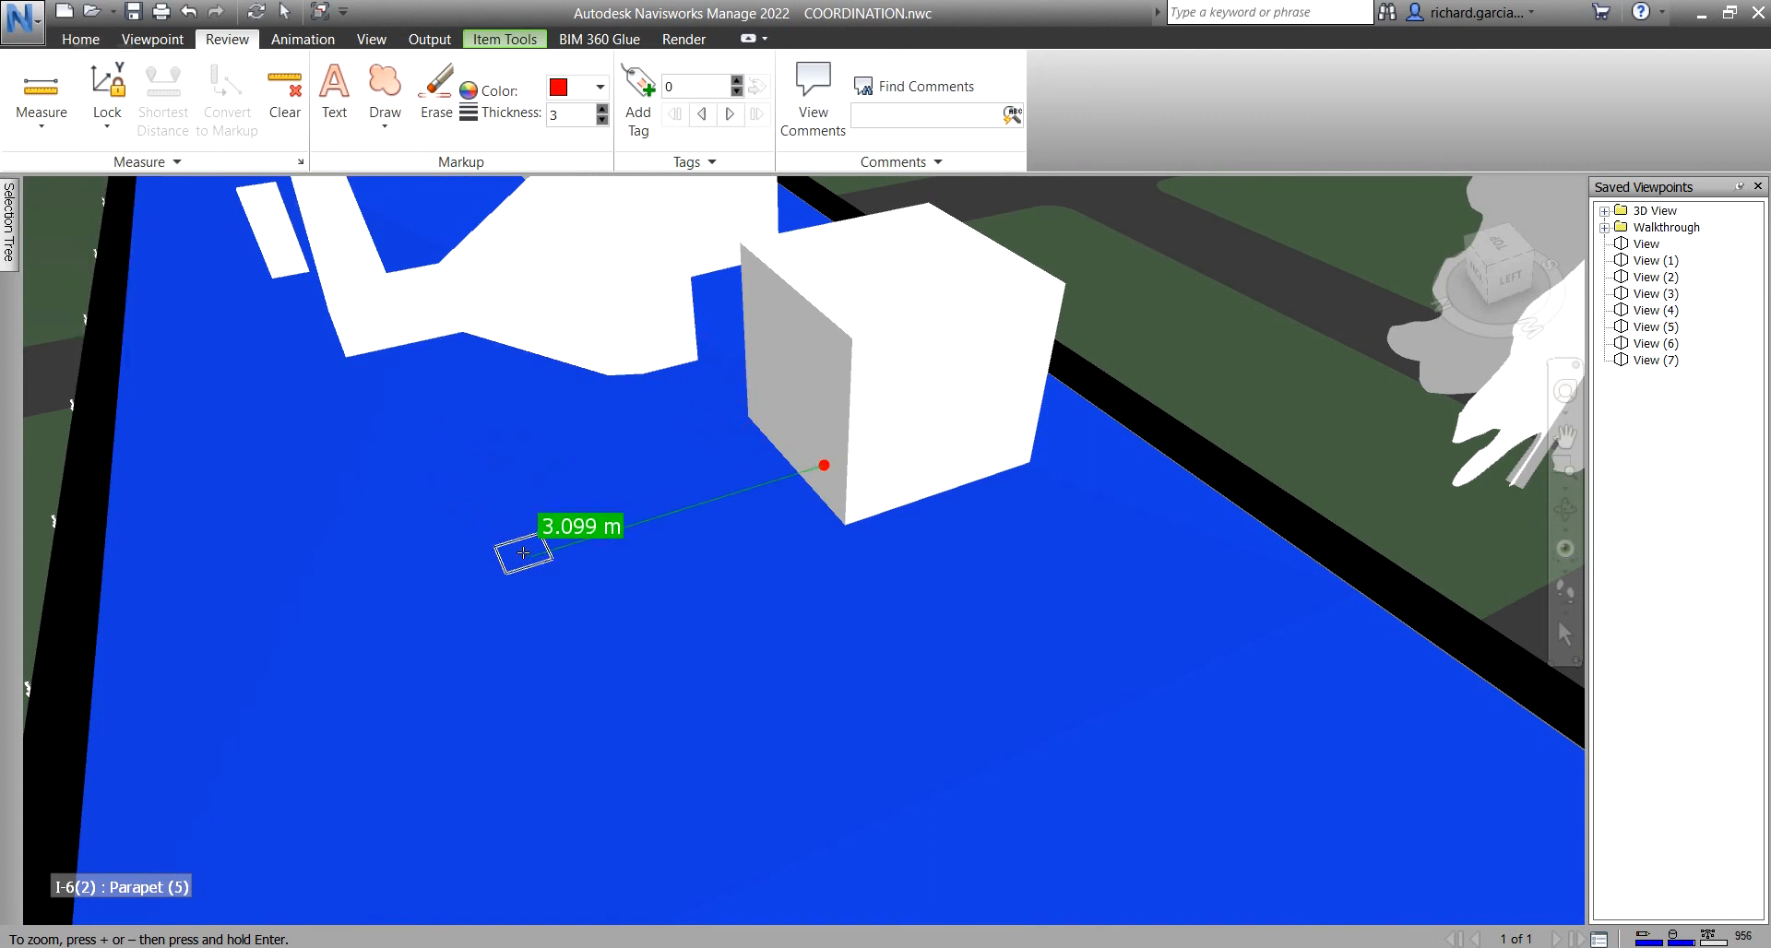
left_click(535, 561)
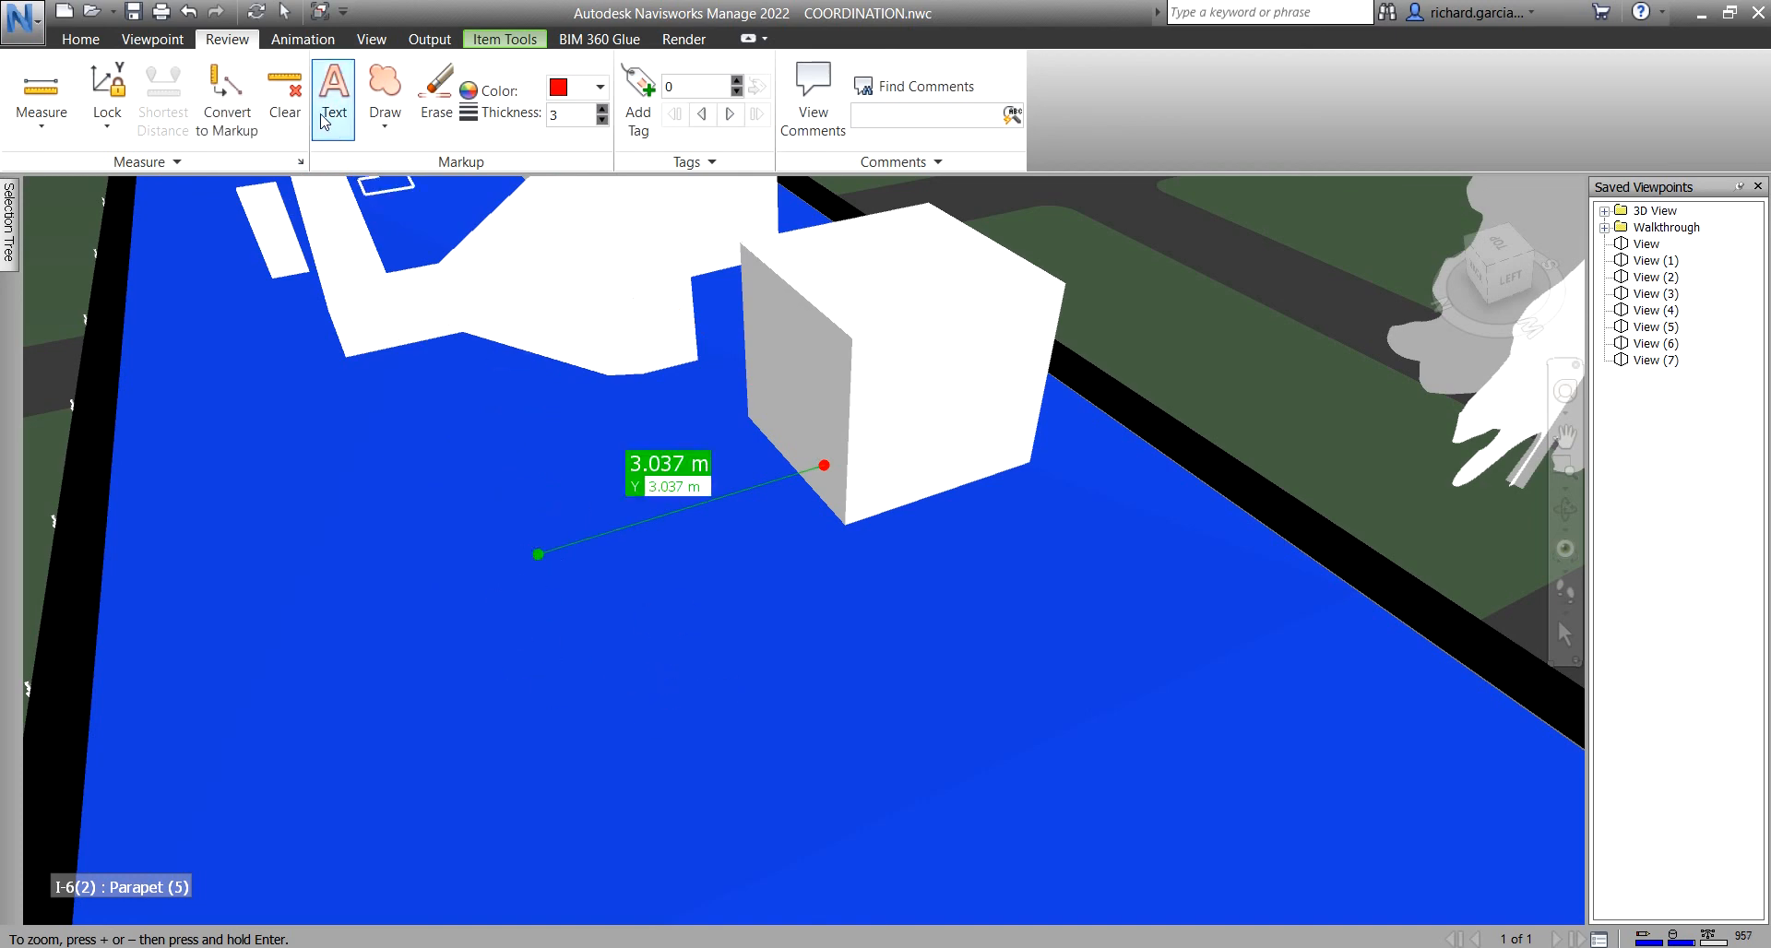
left_click(81, 38)
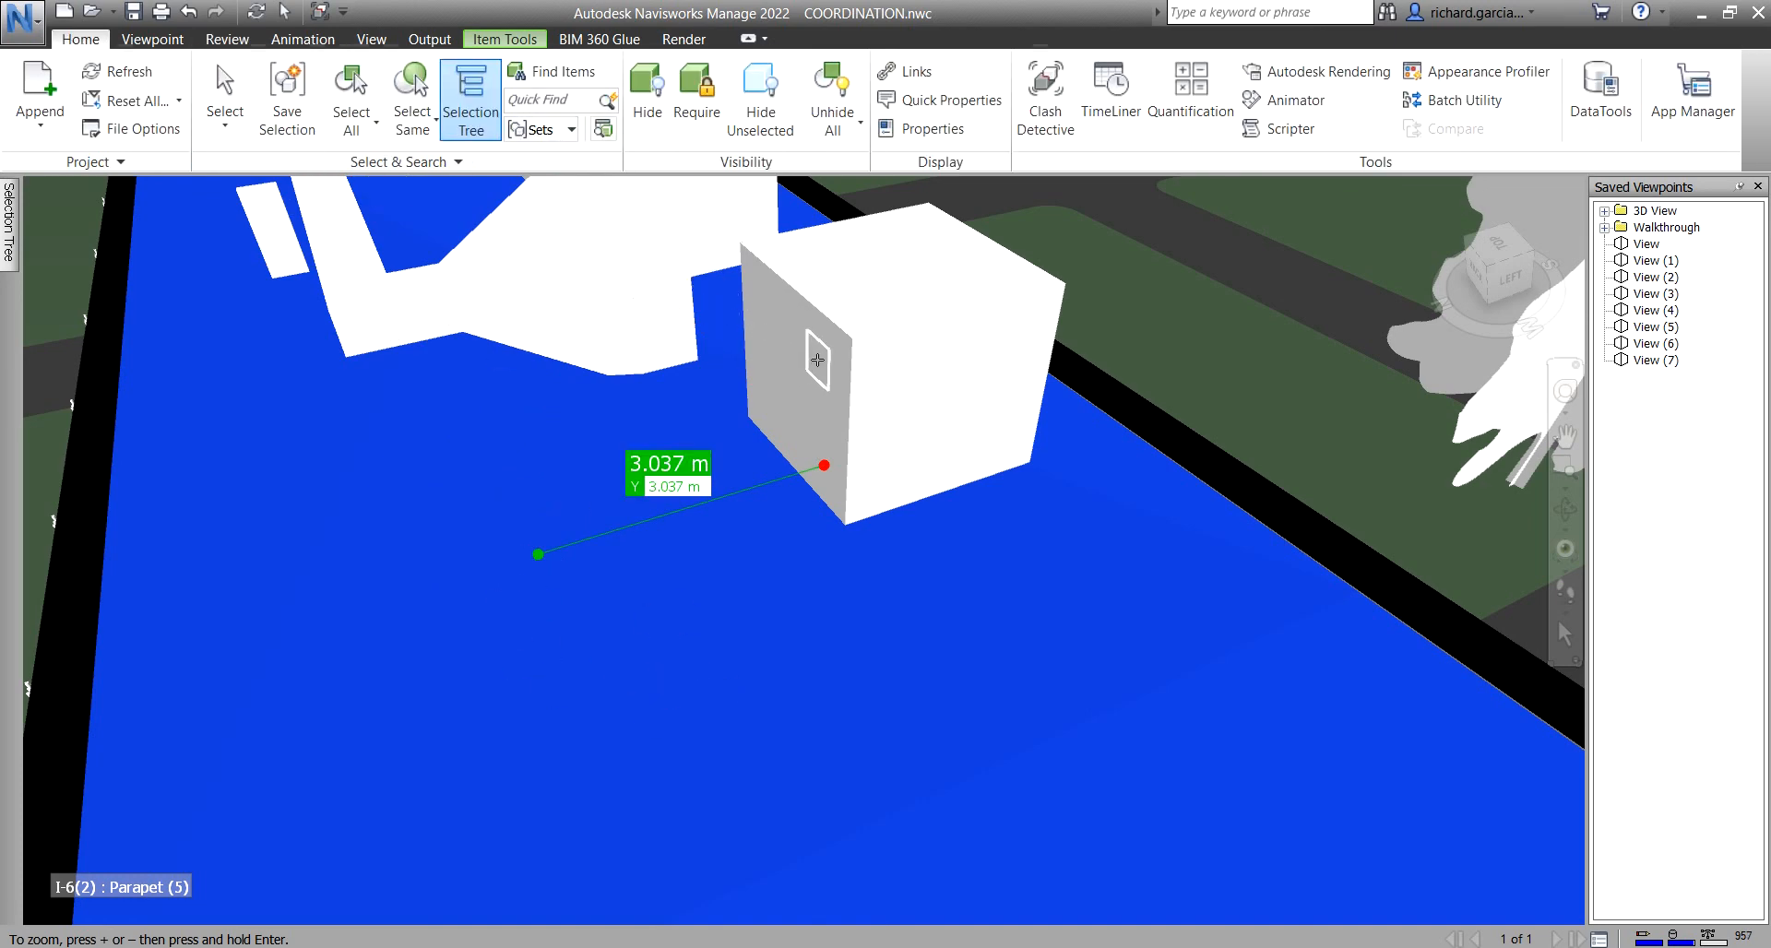
- Select the roof unit and transform it 3.037 m along the Y-axis measurement
left_click(224, 97)
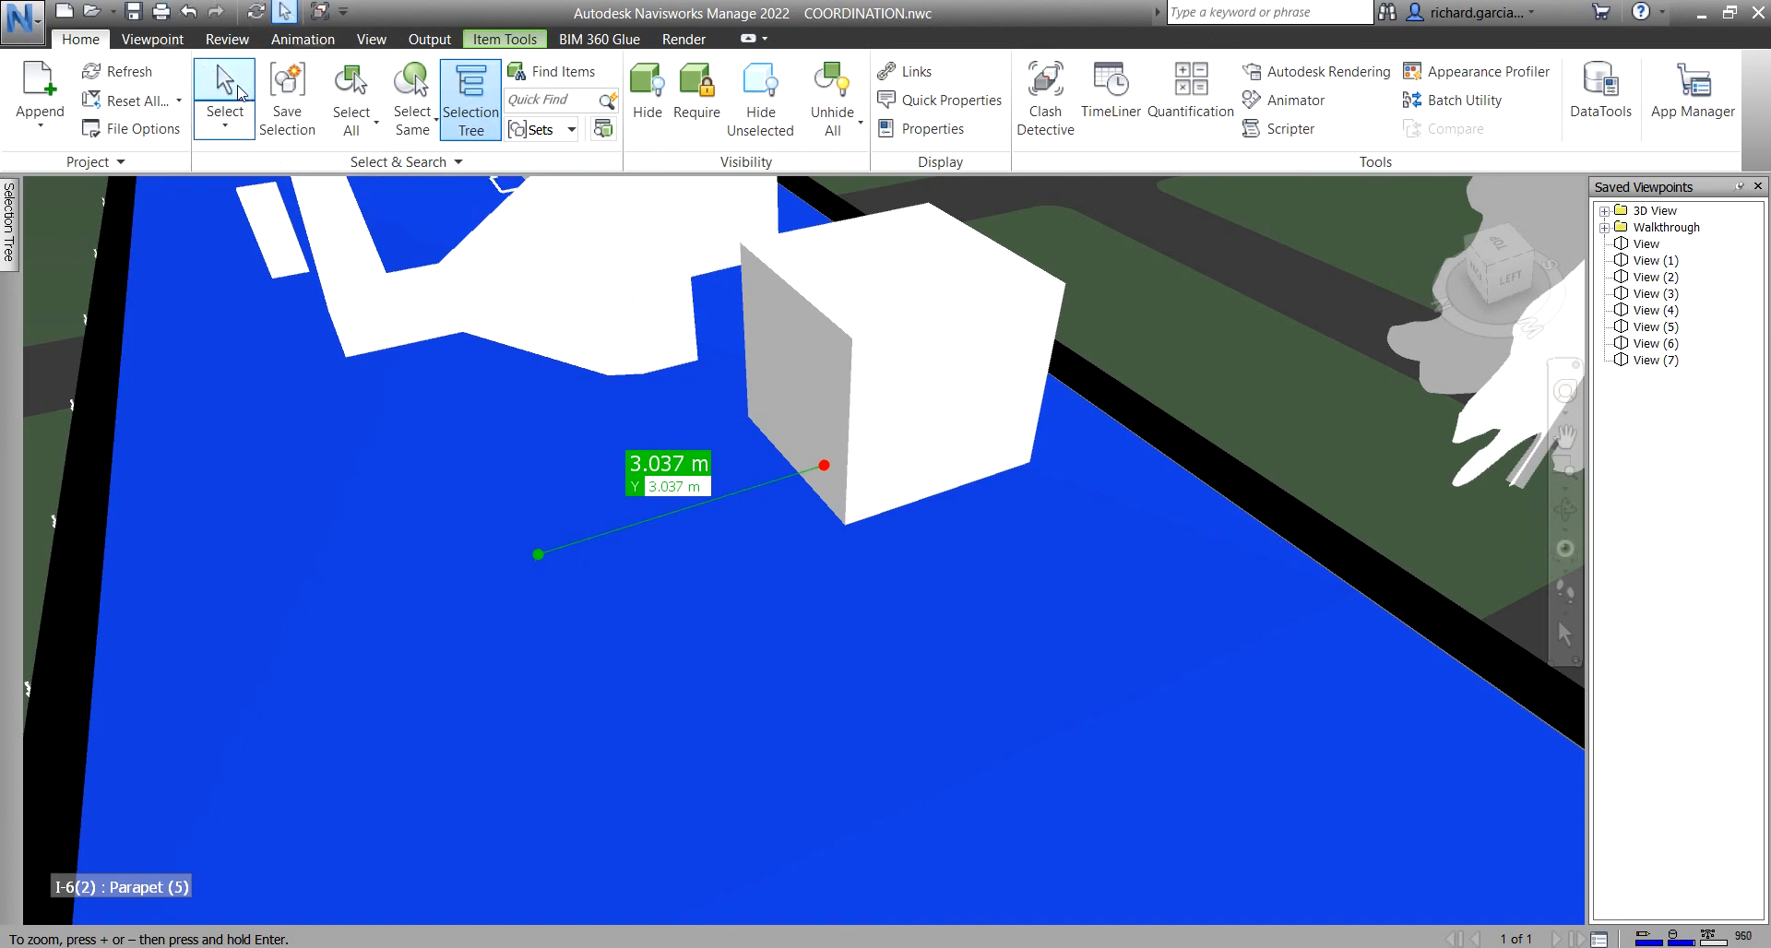
left_click(762, 345)
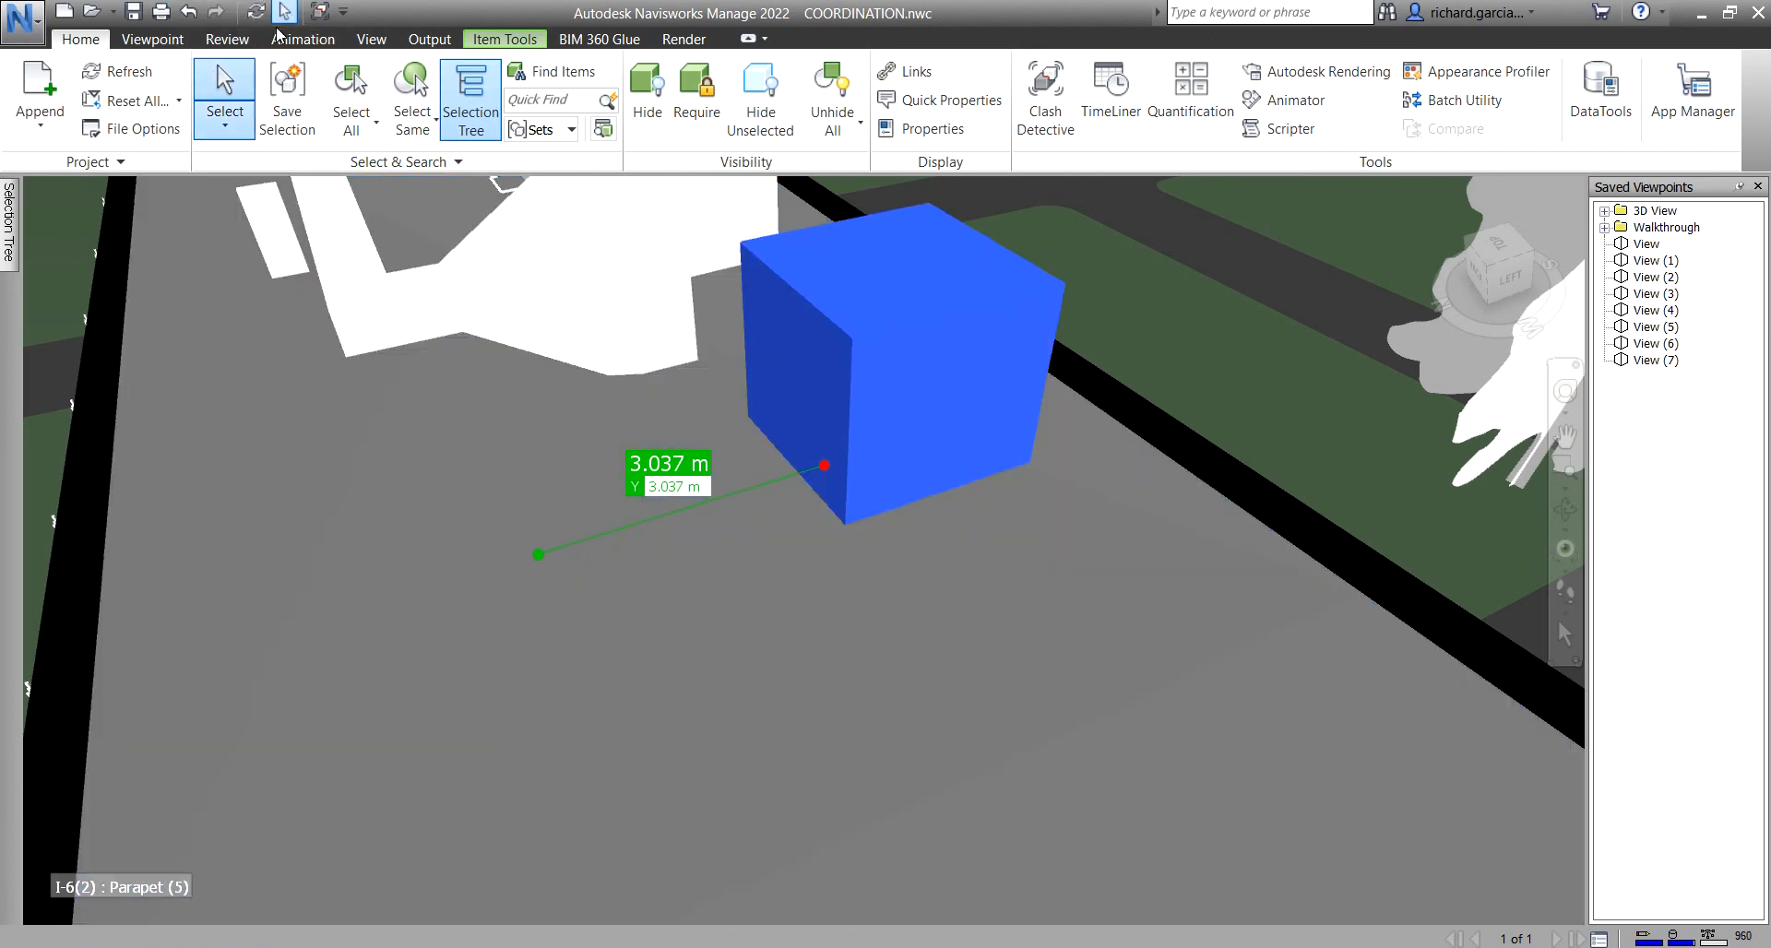
left_click(227, 39)
left_click(152, 163)
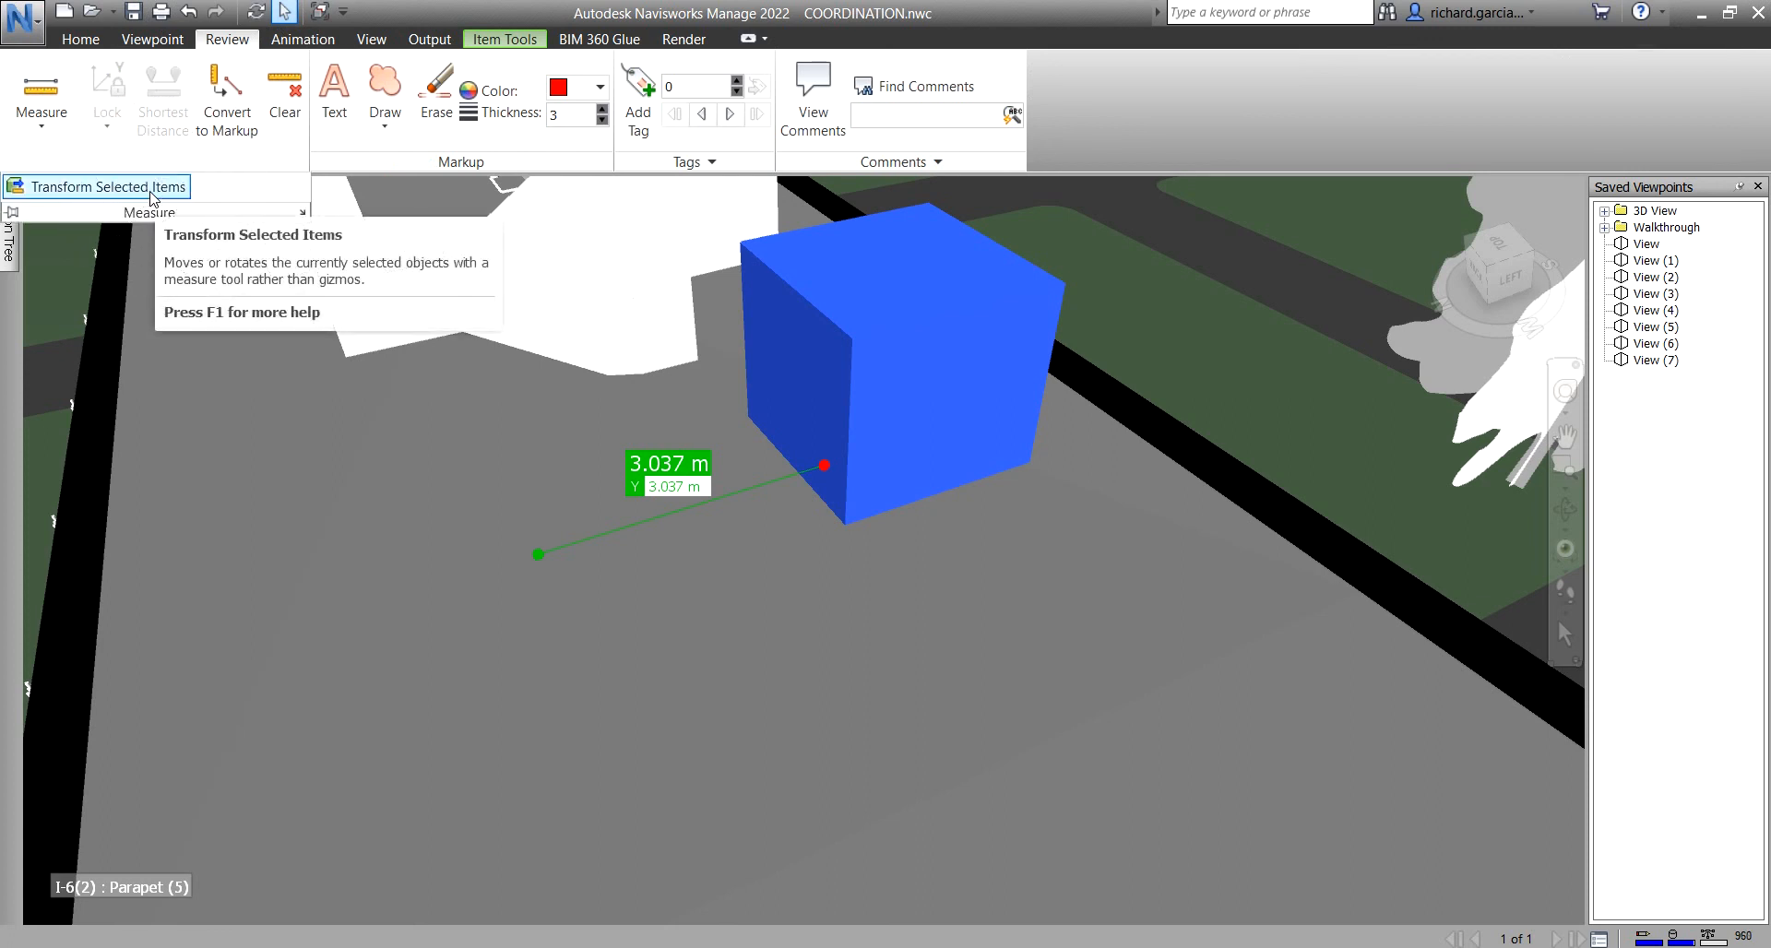
left_click(152, 189)
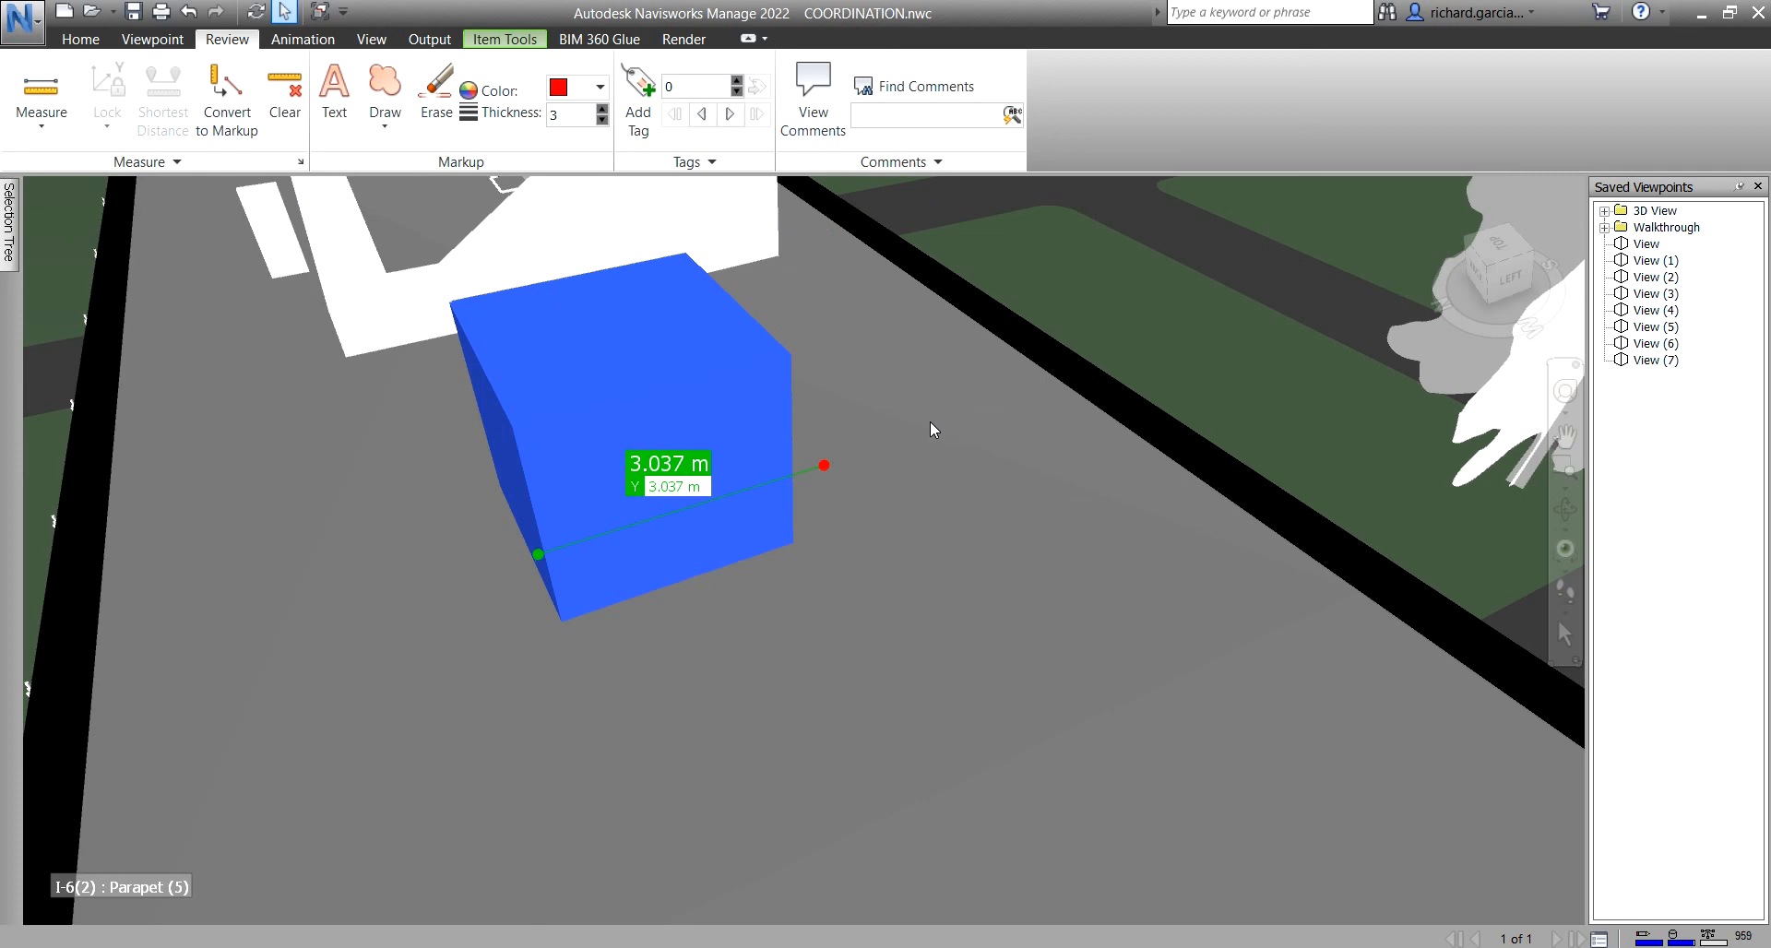
middle_click_drag(935, 425, 954, 421, "shift")
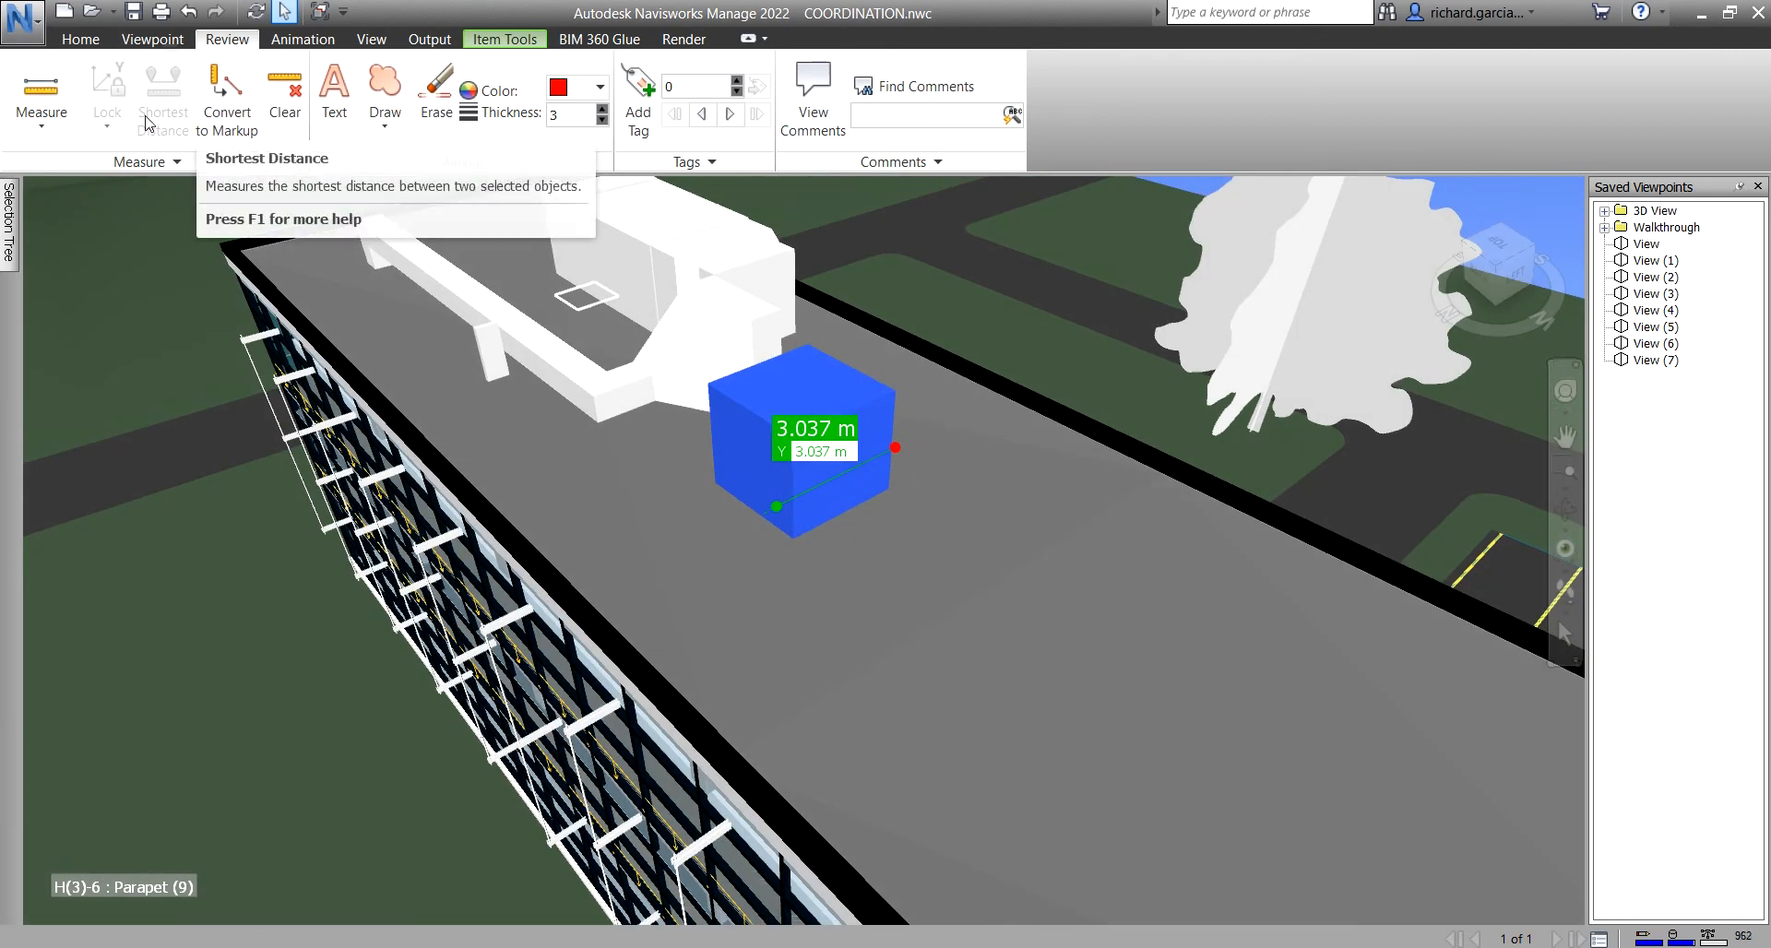
left_click(40, 128)
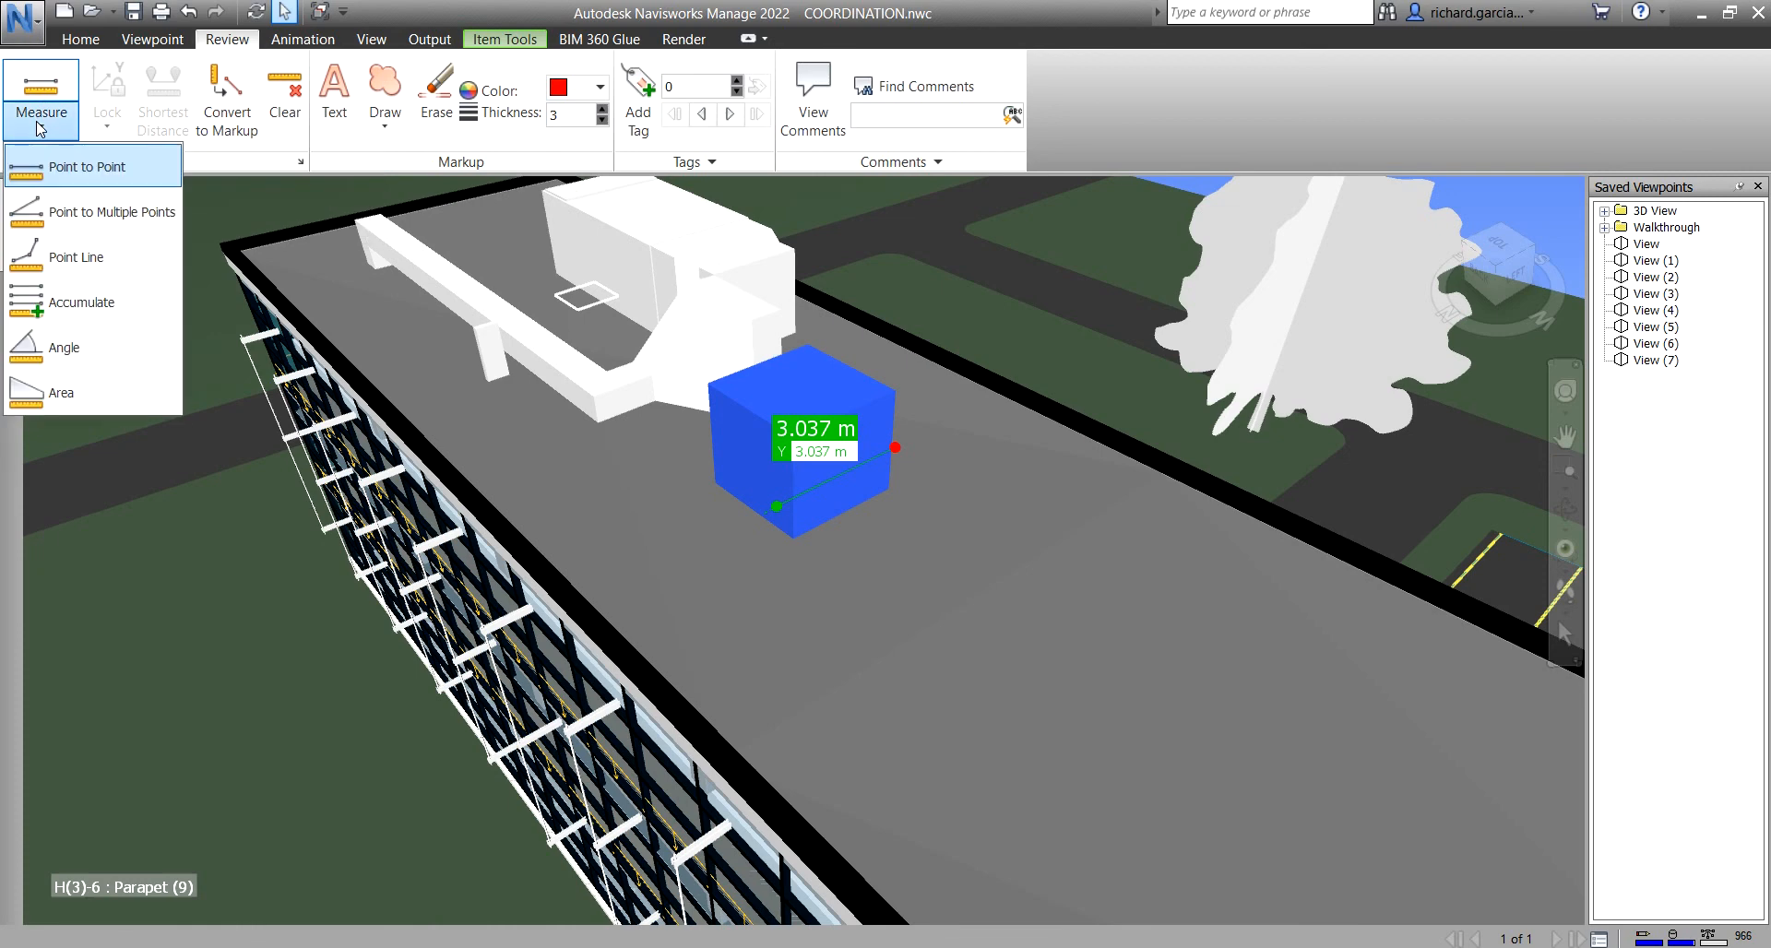